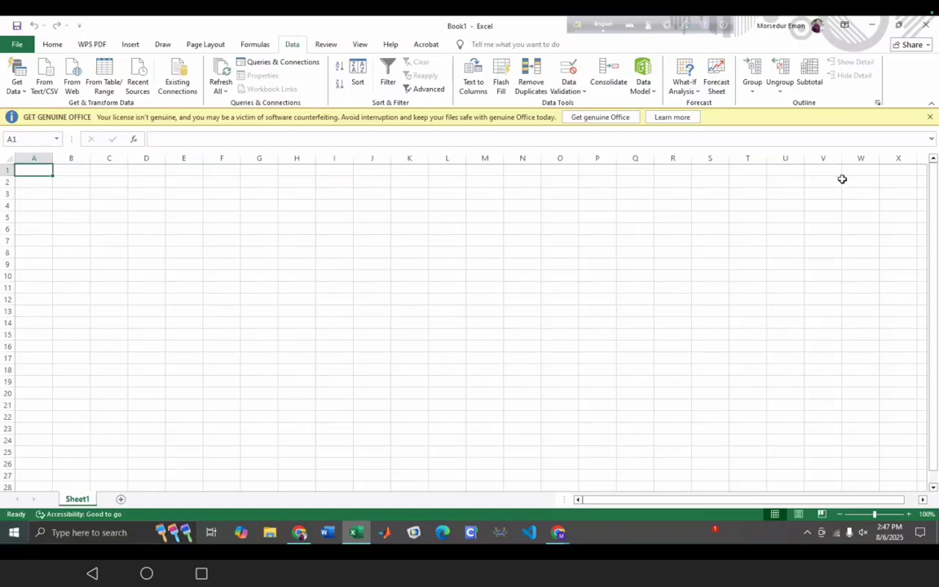
- Move the on-screen keyboard aside and browse the Insert through Acrobat tabs, ending on Home
left_click_drag(579, 27, 284, 544)
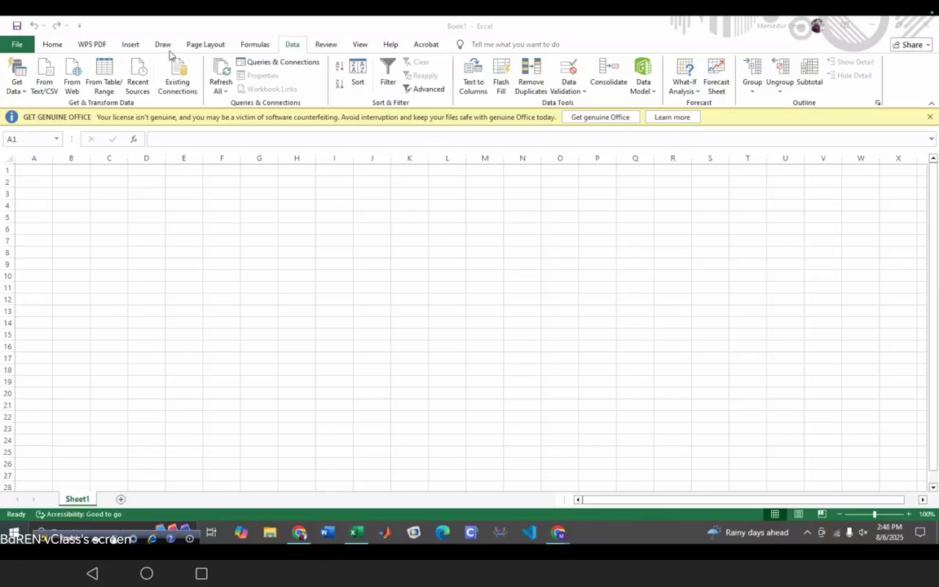
left_click(60, 49)
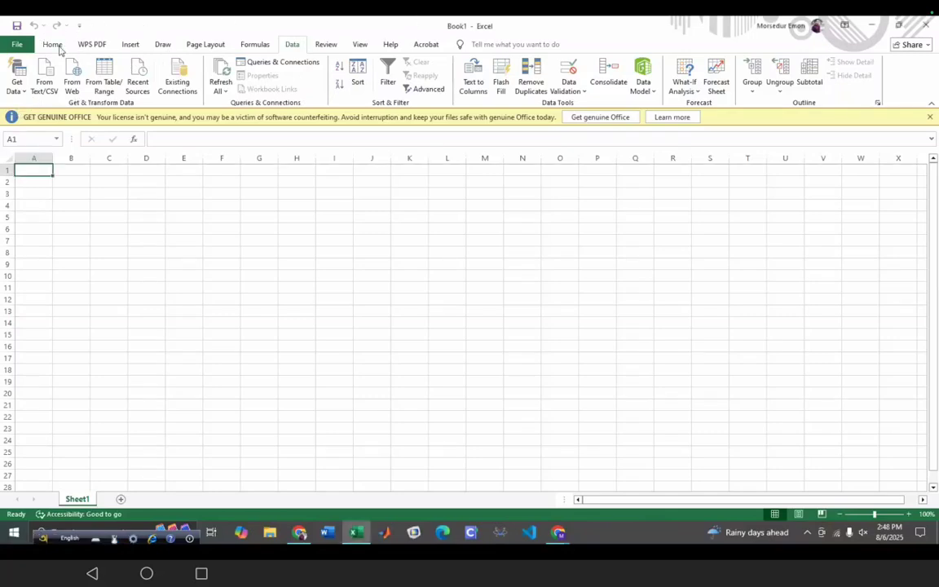
left_click(129, 46)
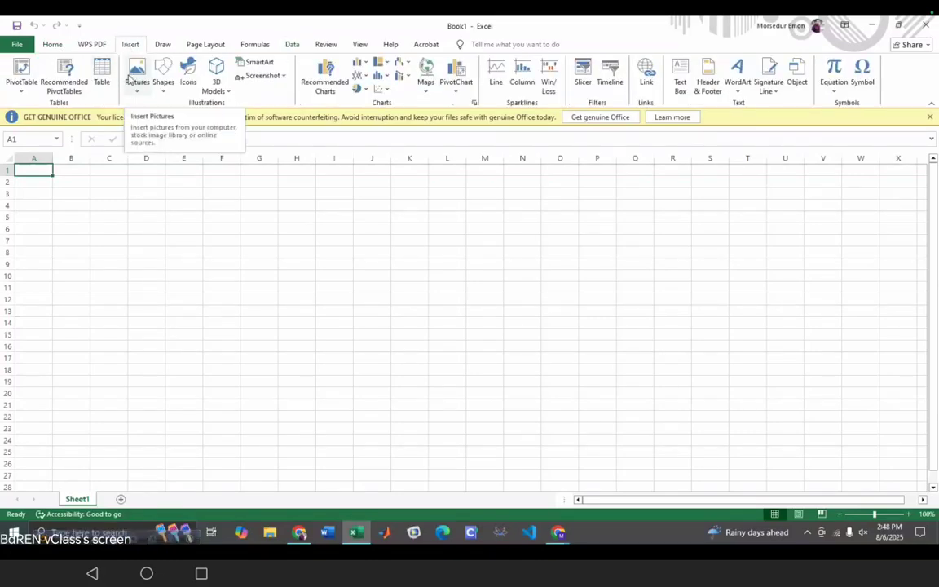
left_click(162, 45)
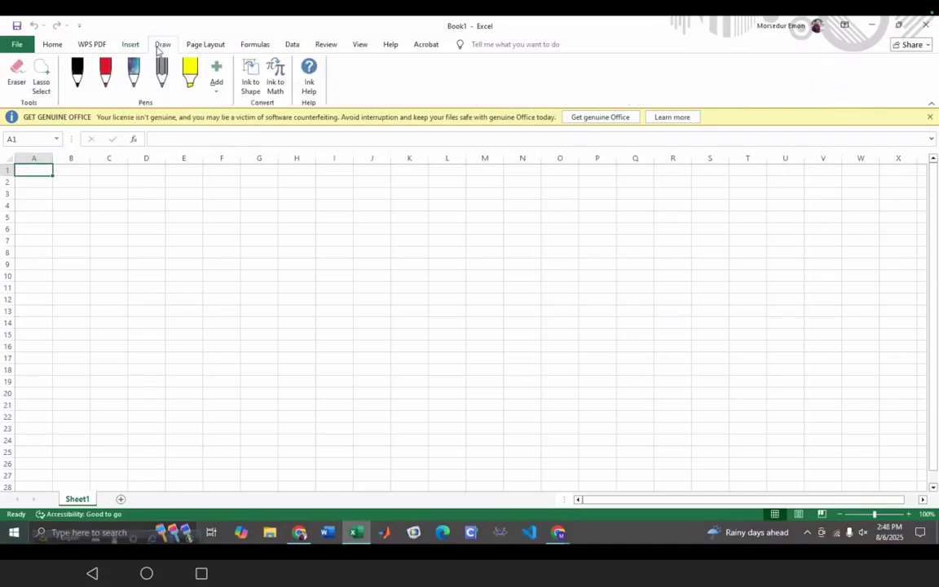
left_click(204, 45)
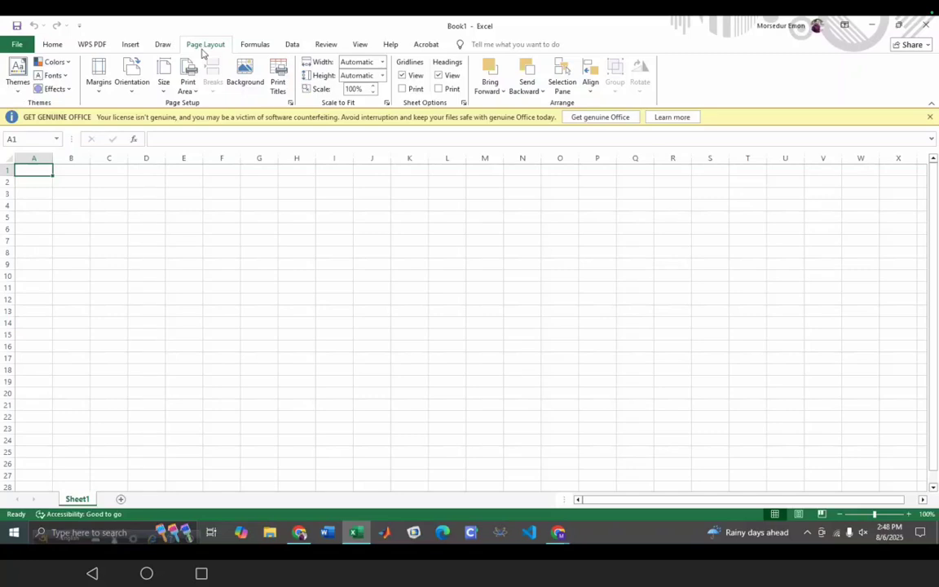
left_click(255, 47)
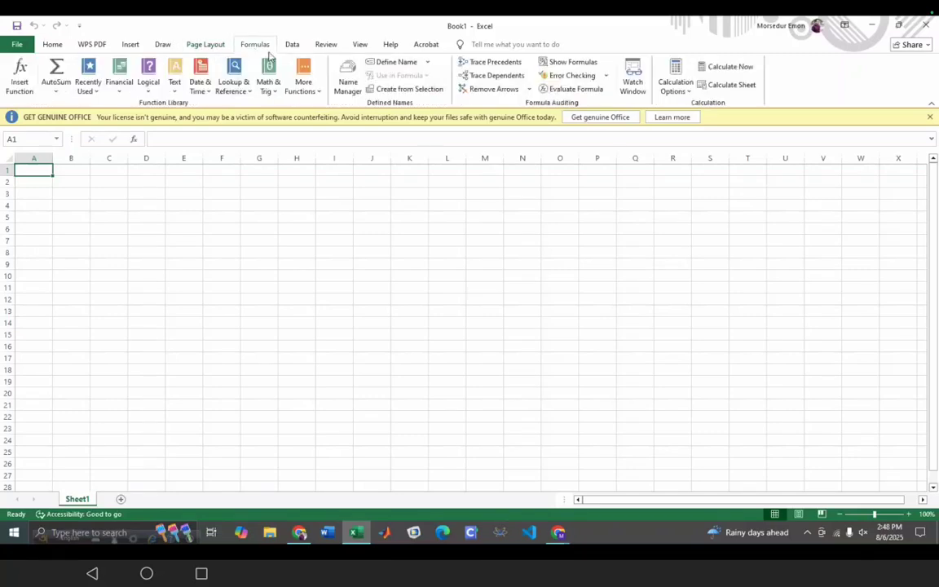
left_click(293, 46)
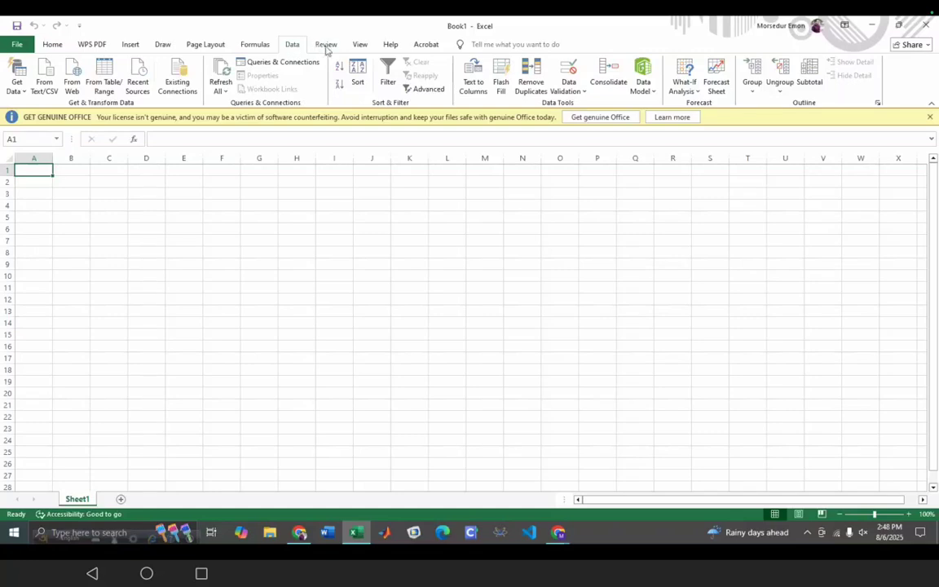
left_click(327, 48)
left_click(359, 45)
left_click(424, 45)
left_click(56, 49)
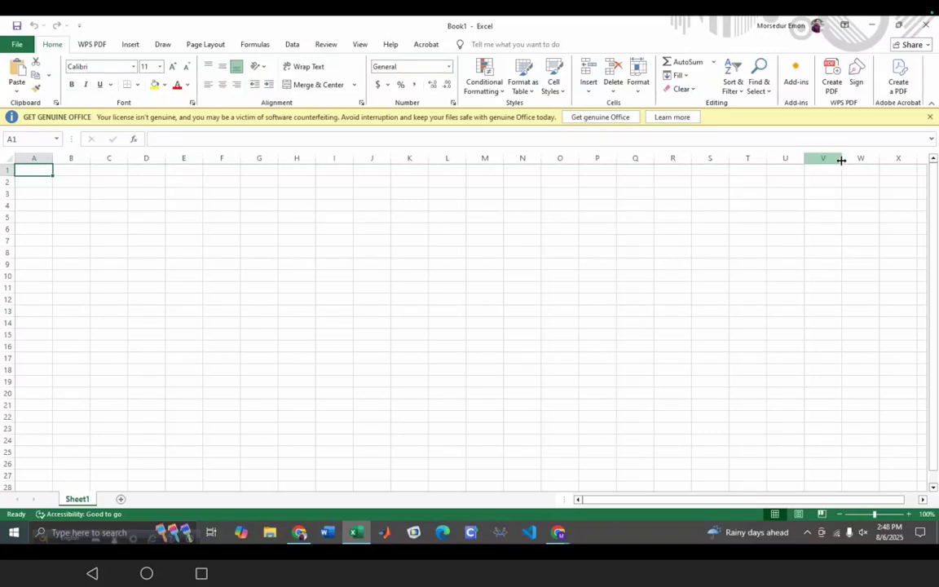
- Dismiss the GET GENUINE OFFICE bar, then select E4, ranges in columns A and B, and E19
left_click(932, 120)
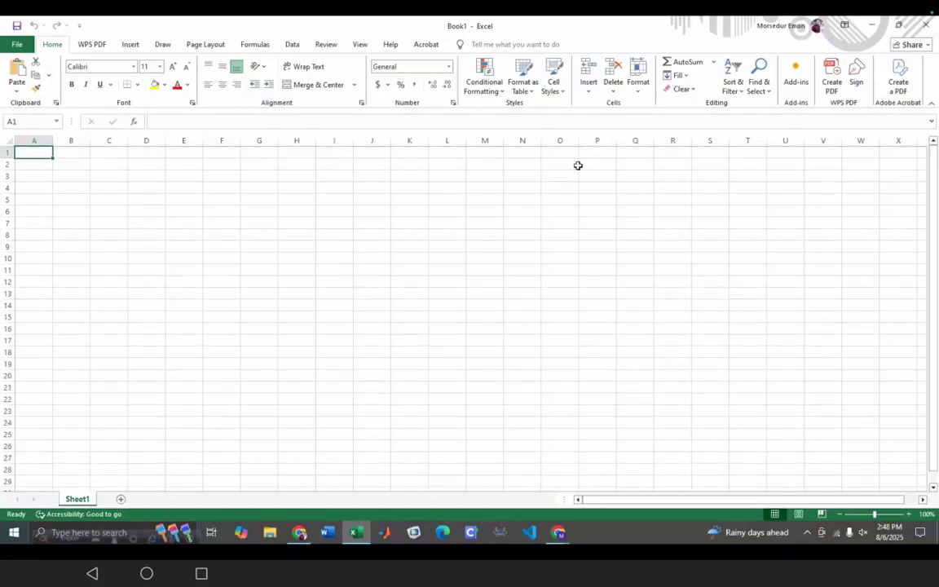
left_click(181, 191)
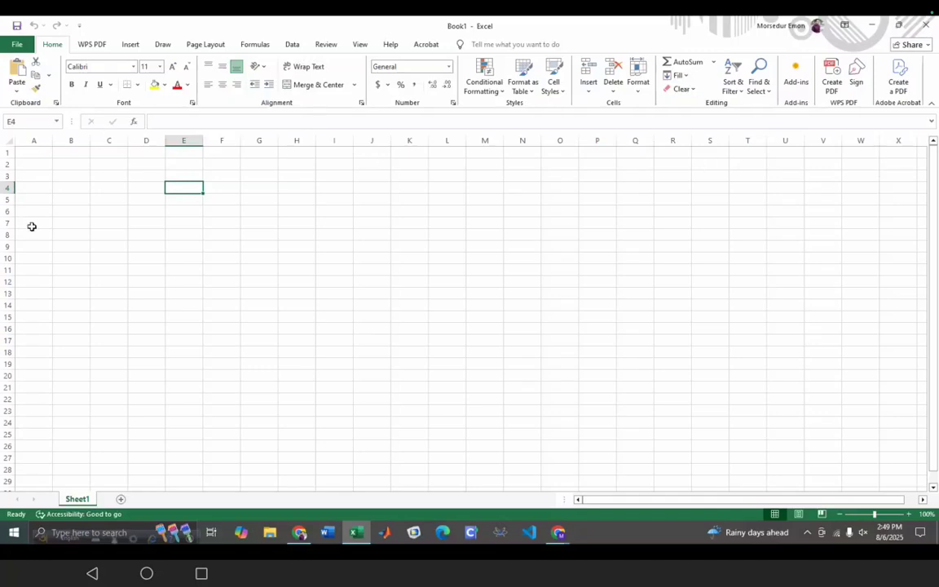
left_click_drag(38, 162, 40, 399)
left_click_drag(77, 163, 78, 364)
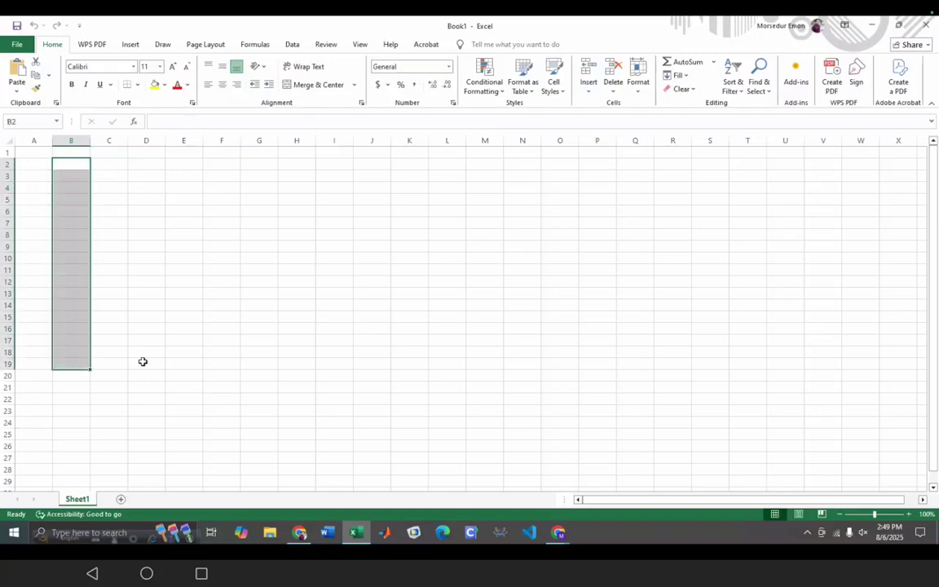
left_click(177, 365)
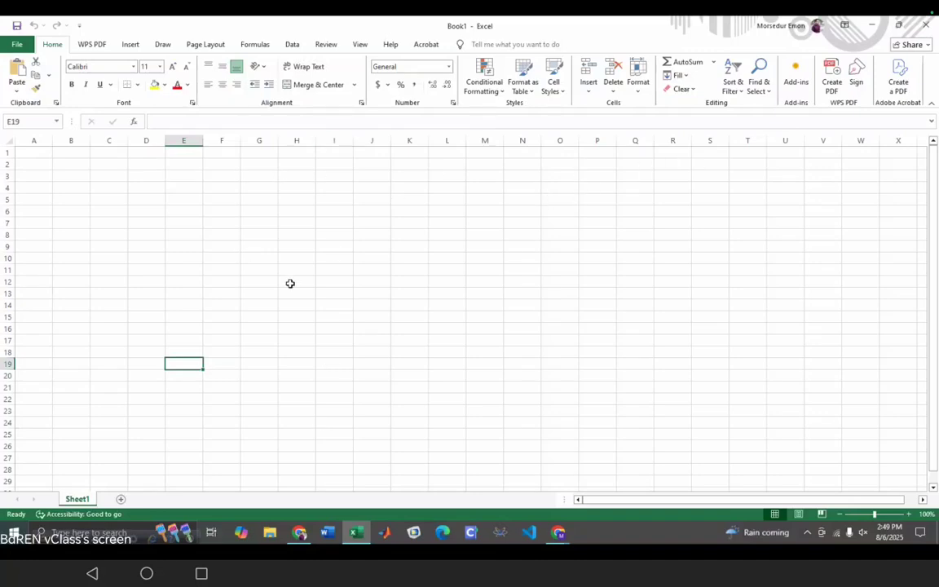
- Select single cells K11, K10, K9, K8, K5, J5, J8 and I10 in turn
left_click(413, 268)
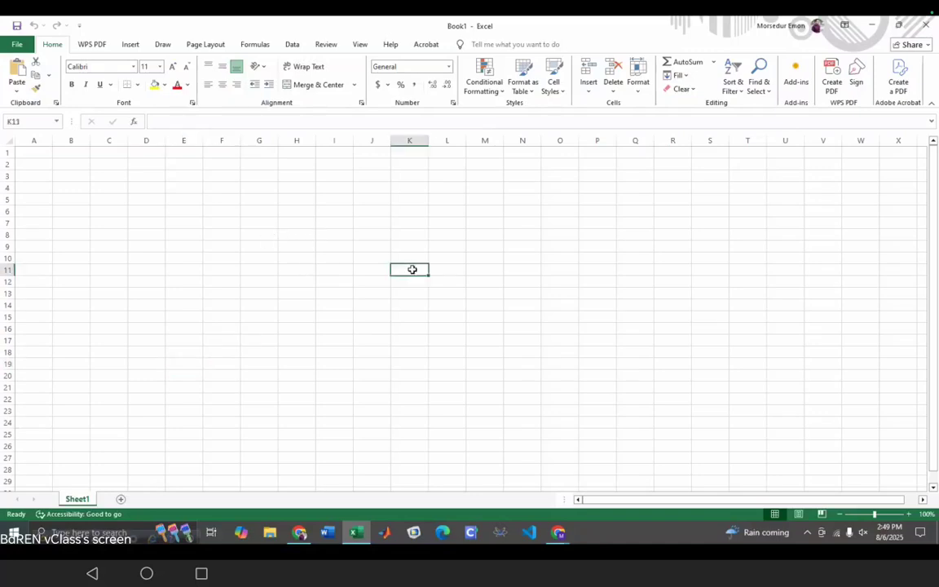
left_click(422, 257)
left_click(420, 246)
left_click(416, 233)
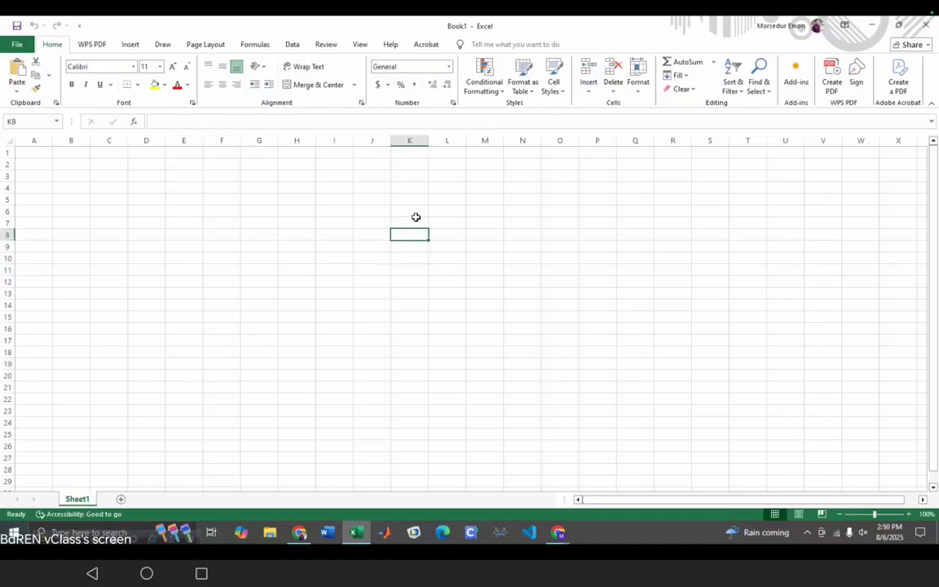
left_click(413, 199)
left_click(363, 196)
left_click(357, 237)
left_click(337, 260)
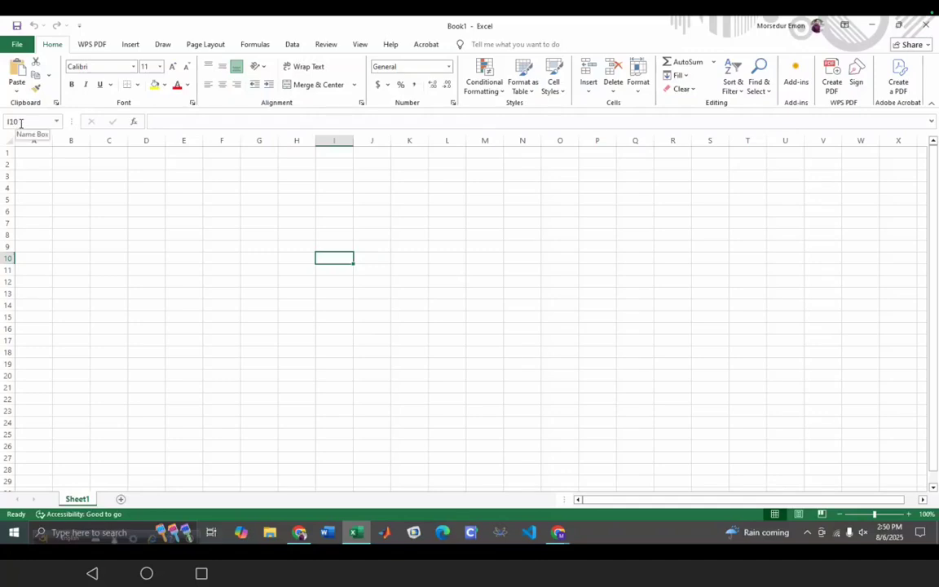
left_click(187, 259)
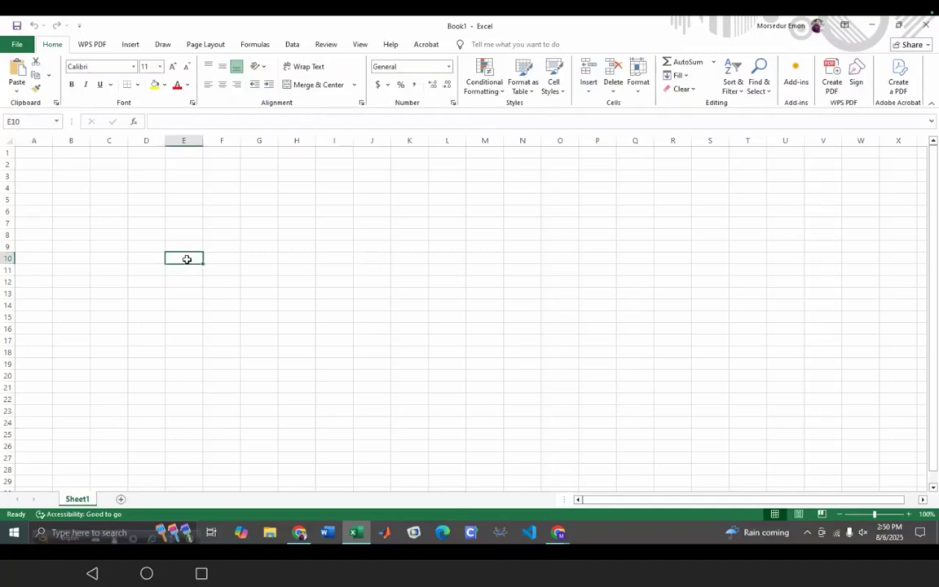
left_click(23, 120)
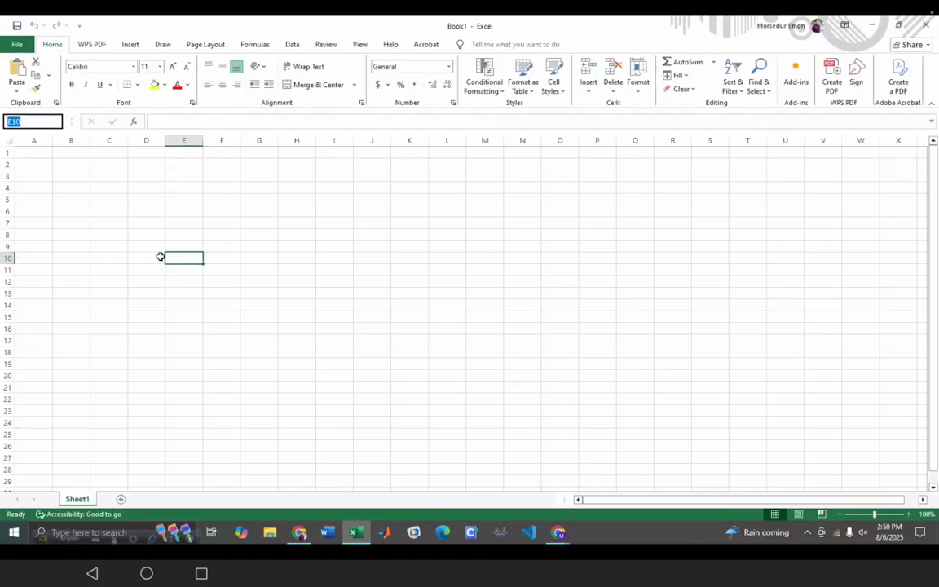
left_click(610, 304)
left_click(608, 349)
left_click(498, 352)
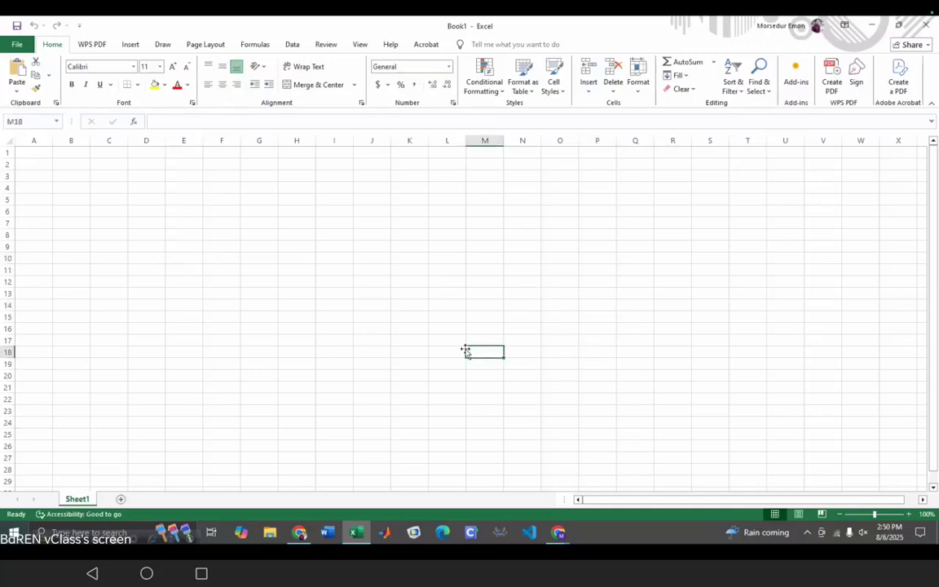
left_click(50, 124)
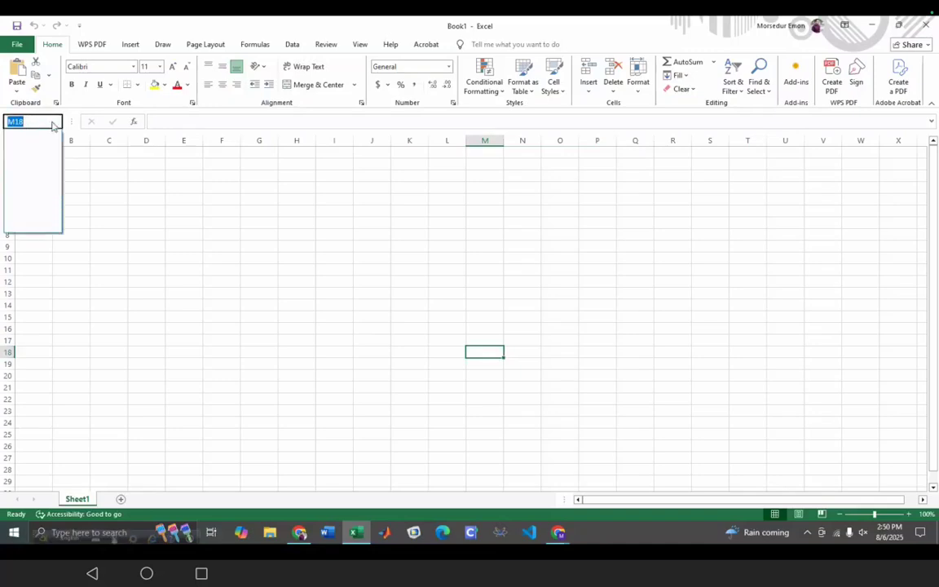
left_click(178, 281)
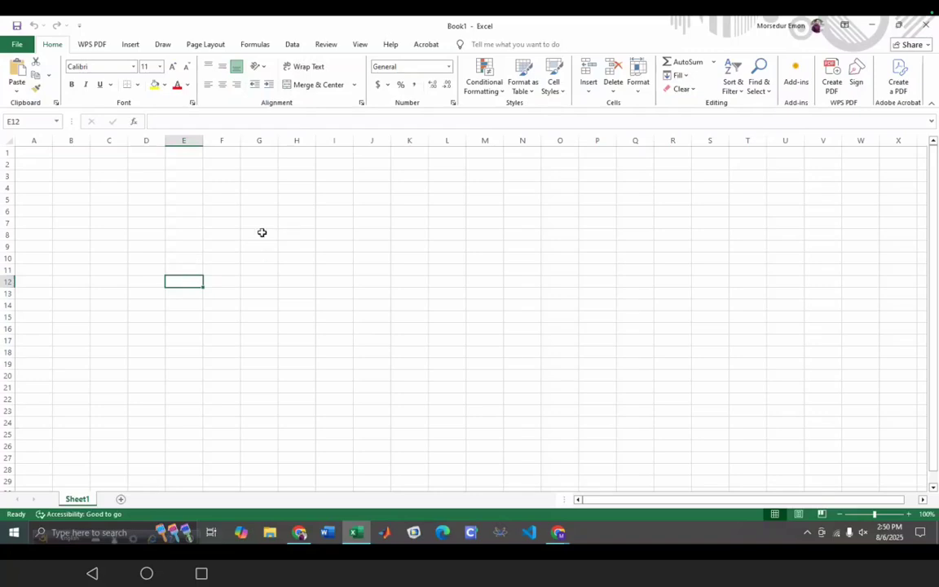
- Enter 5, 6 and 7 into cells F8, F9 and F10
left_click(221, 235)
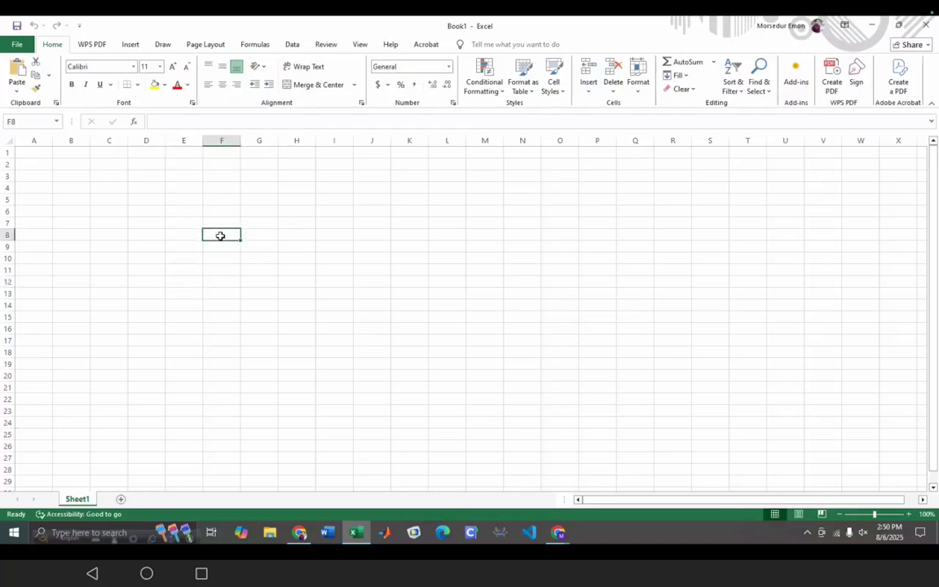
double_click(221, 236)
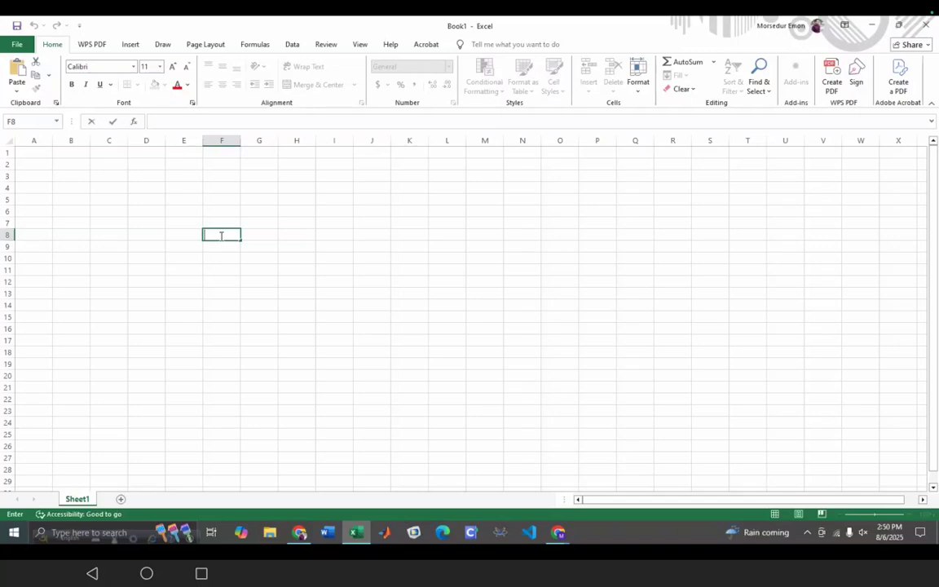
type("5")
key("Return")
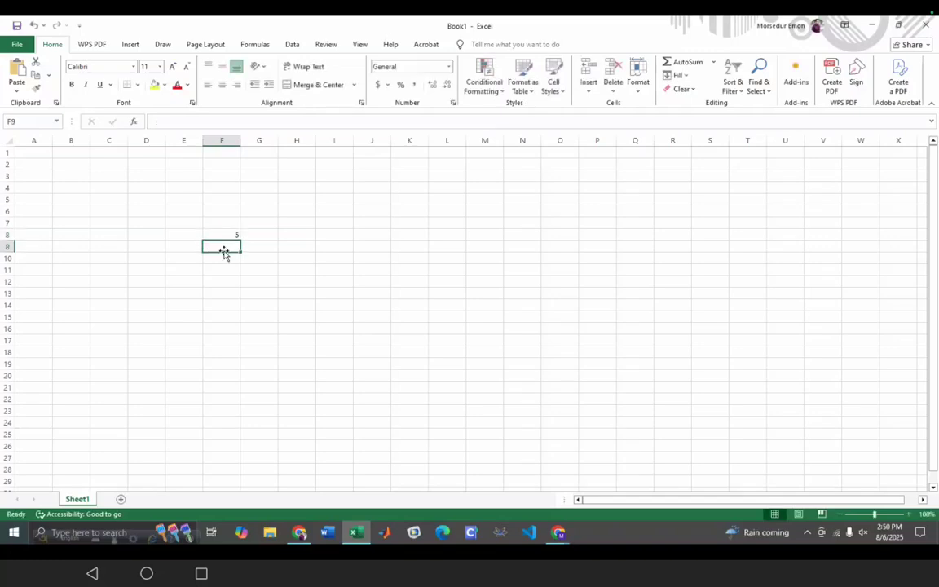
type("6")
key("Return")
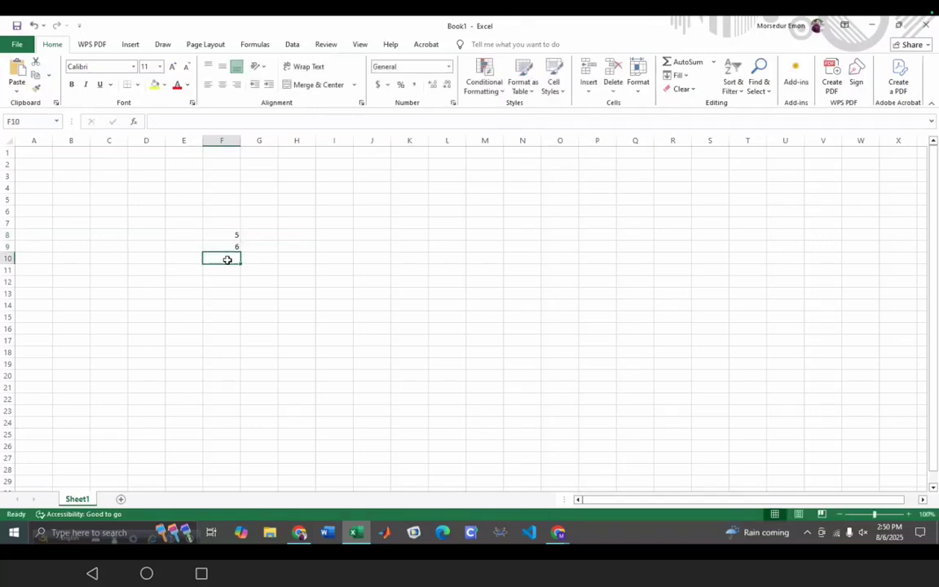
type("7")
key("Return")
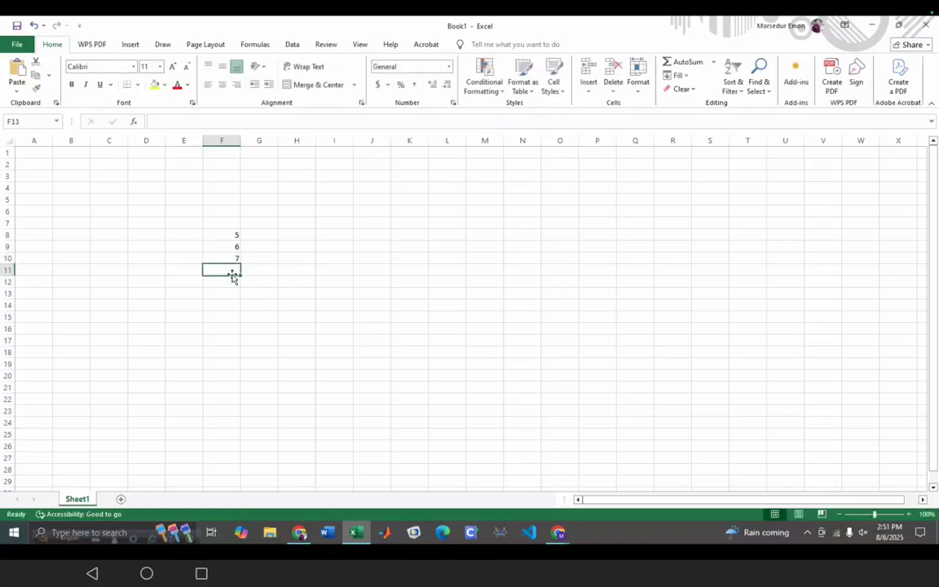
- Move the 5 from F8 down to F11 and back to F8
left_click(235, 235)
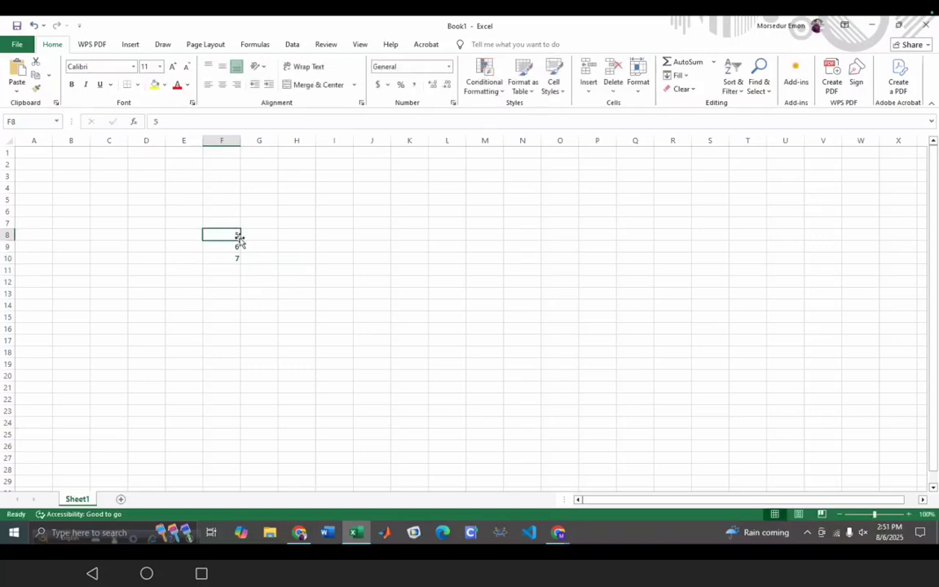
left_click_drag(240, 241, 240, 278)
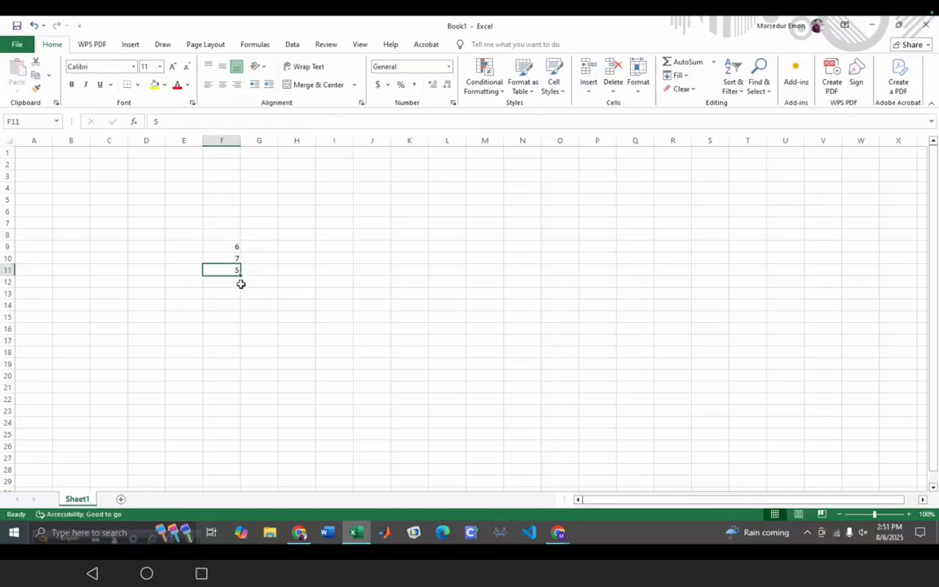
left_click_drag(230, 266, 230, 235)
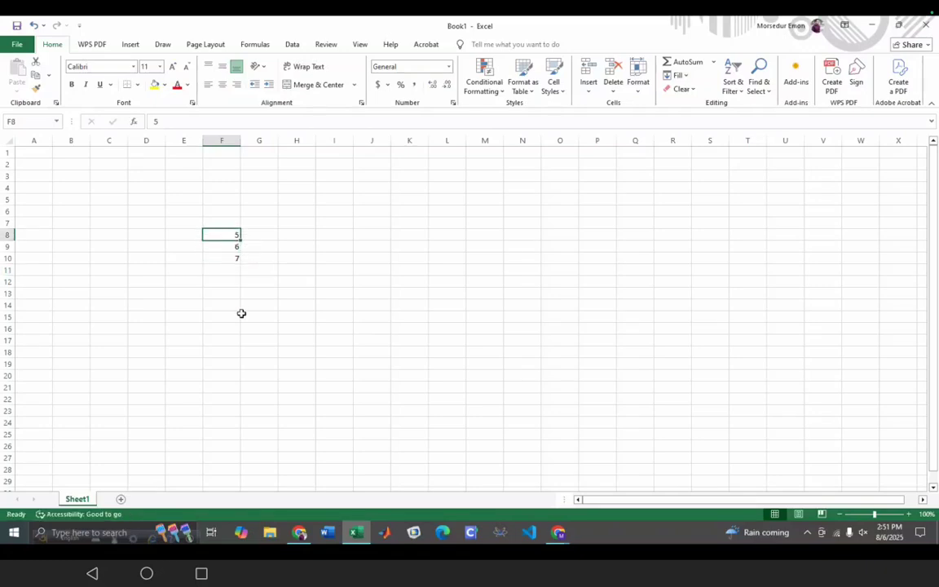
- Drag F8's fill handle down to F23 so every cell in F8:F23 holds 5
left_click(234, 271)
left_click(237, 235)
left_click_drag(241, 239, 237, 269)
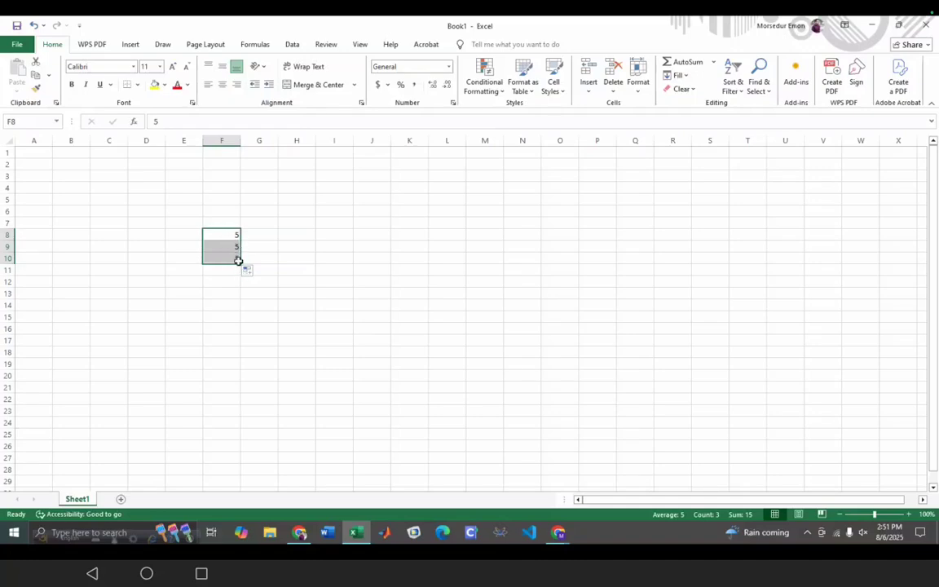
left_click_drag(239, 260, 231, 419)
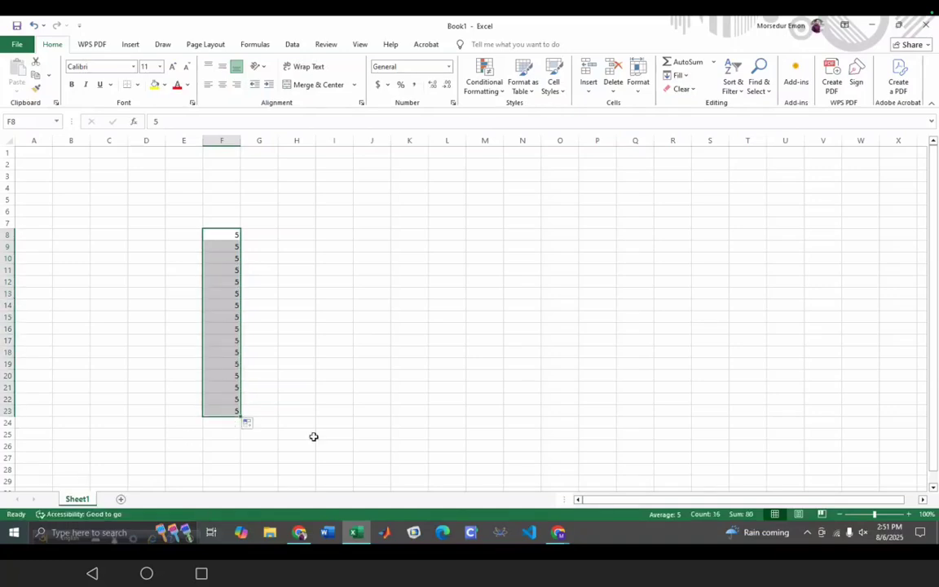
left_click(318, 387)
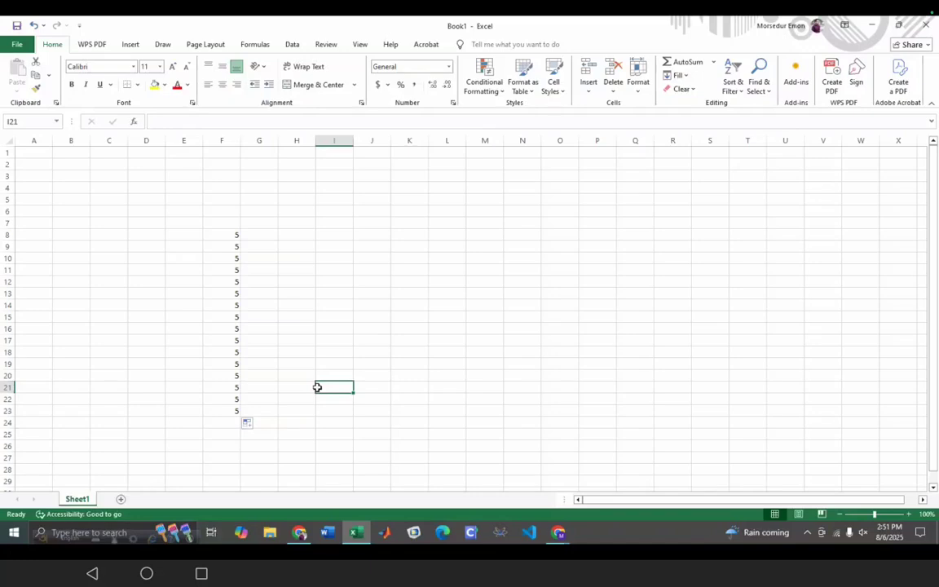
- Enter 125 in I10 and 250 in I11
left_click(335, 260)
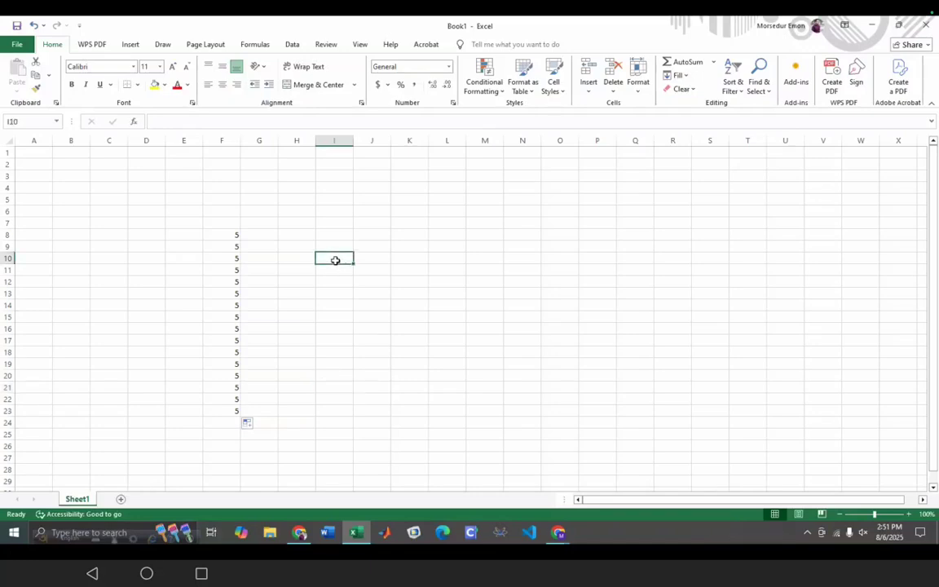
type("125")
key("Return")
type("250")
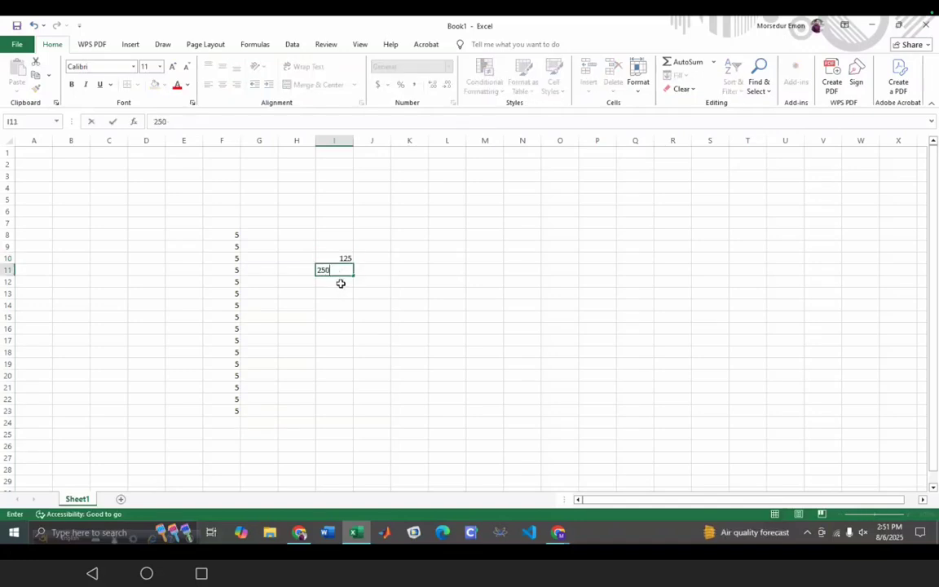
key("Return")
- Fix I12's #NAME? entry into =SUM(I10,I11), totalling 375
double_click(330, 283)
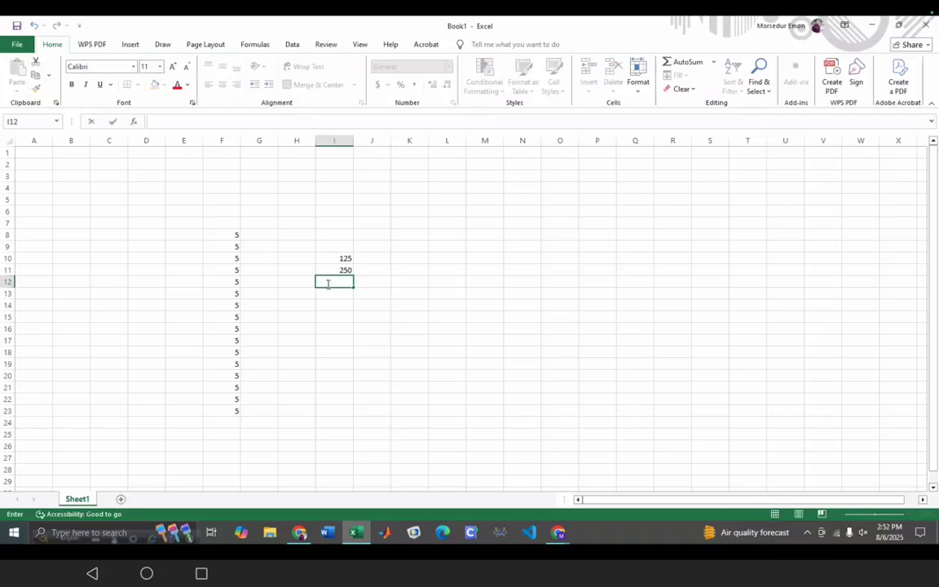
type("=")
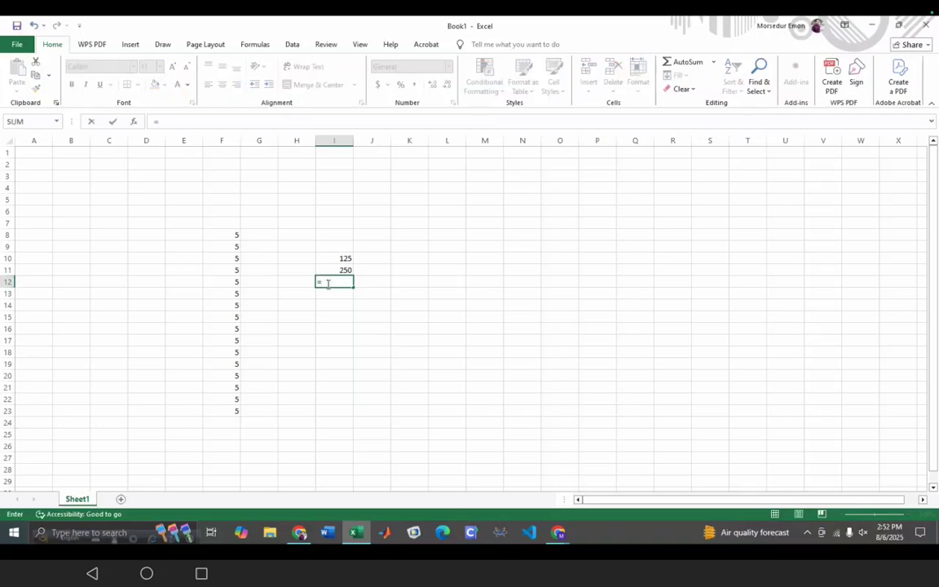
type("SUM")
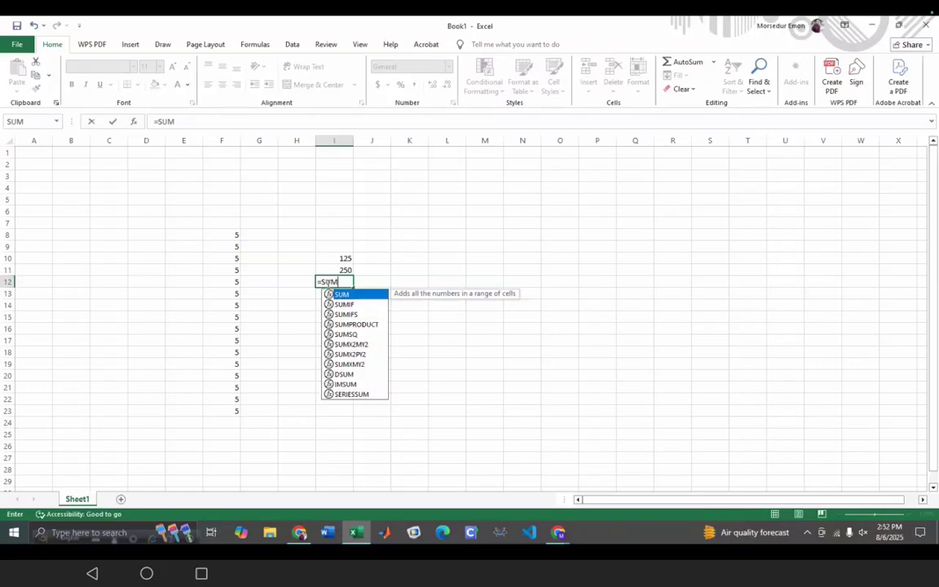
key("Return")
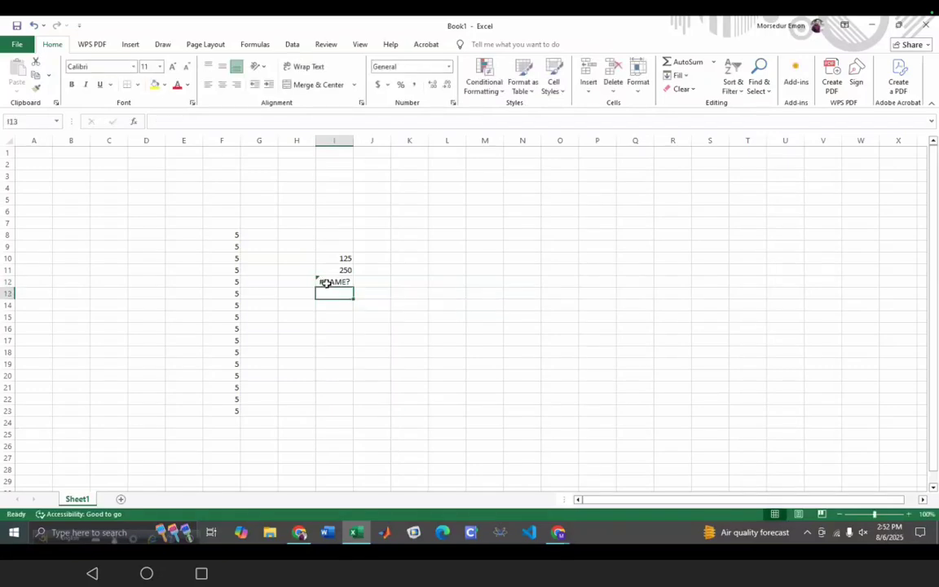
left_click(326, 282)
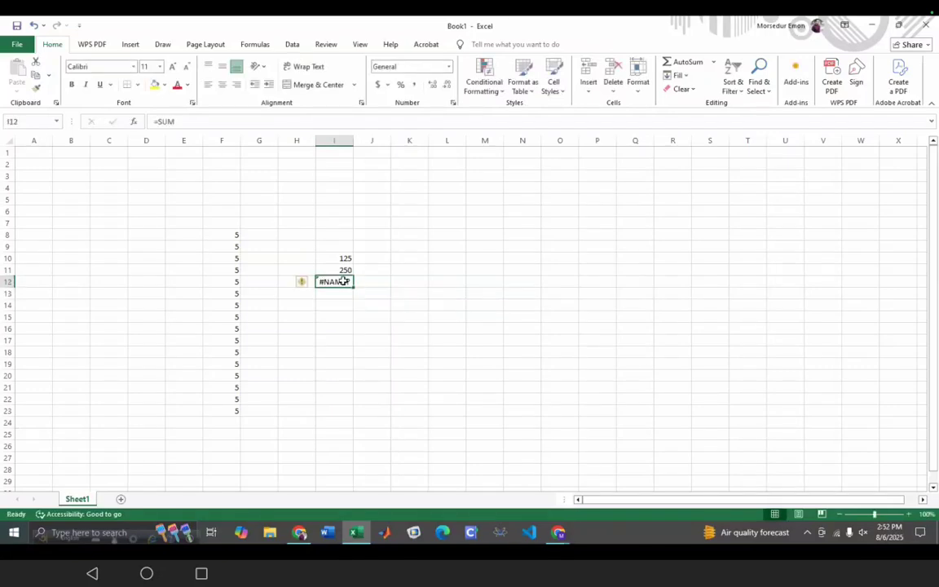
left_click(178, 121)
type("(")
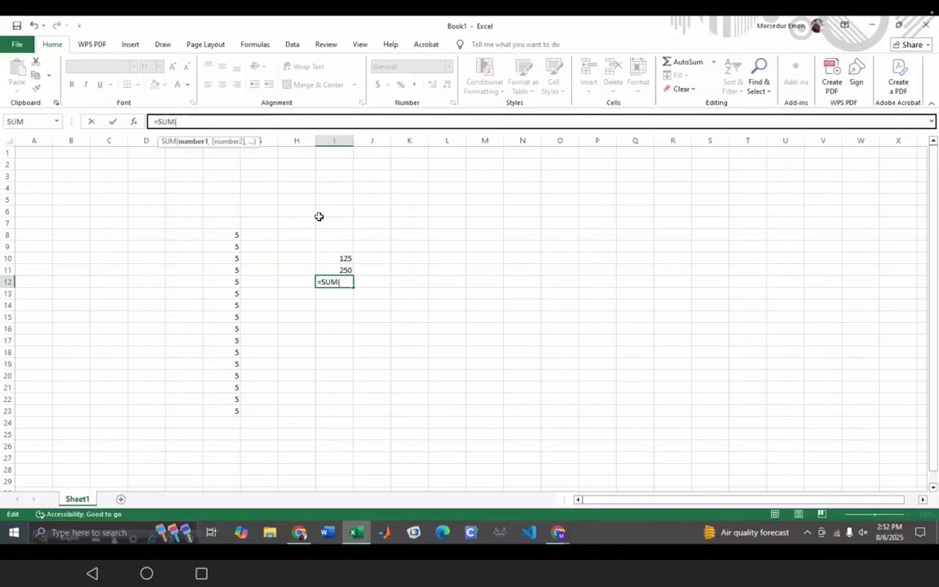
left_click(342, 258)
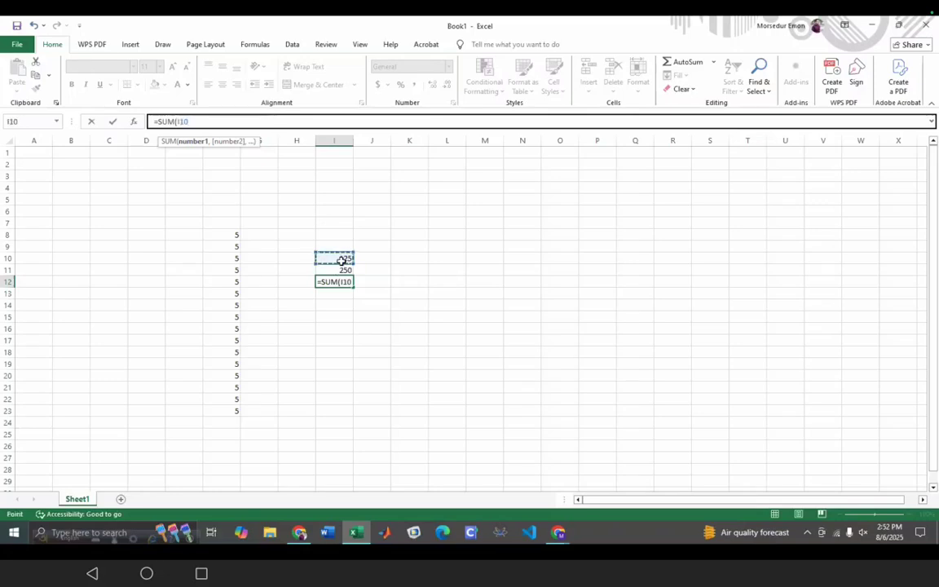
type(",")
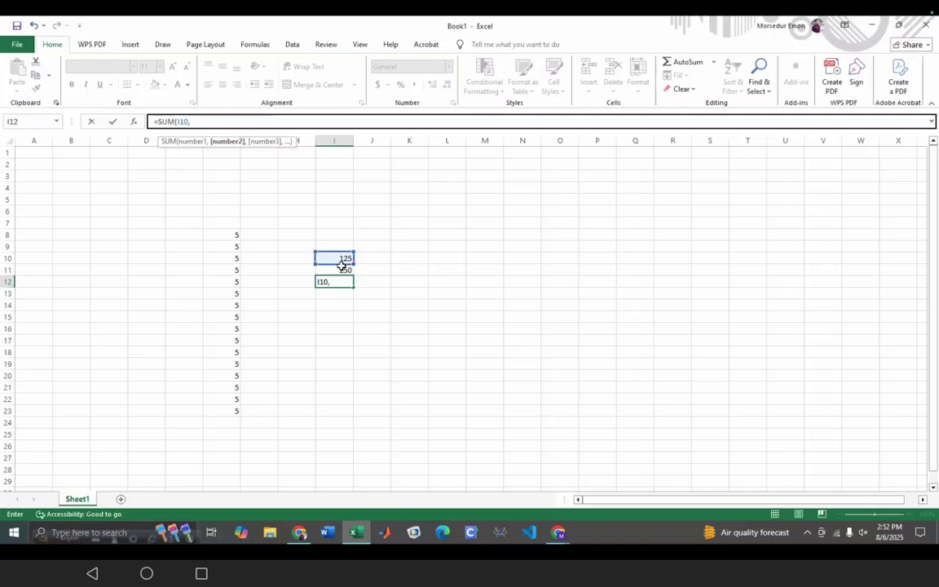
left_click(334, 269)
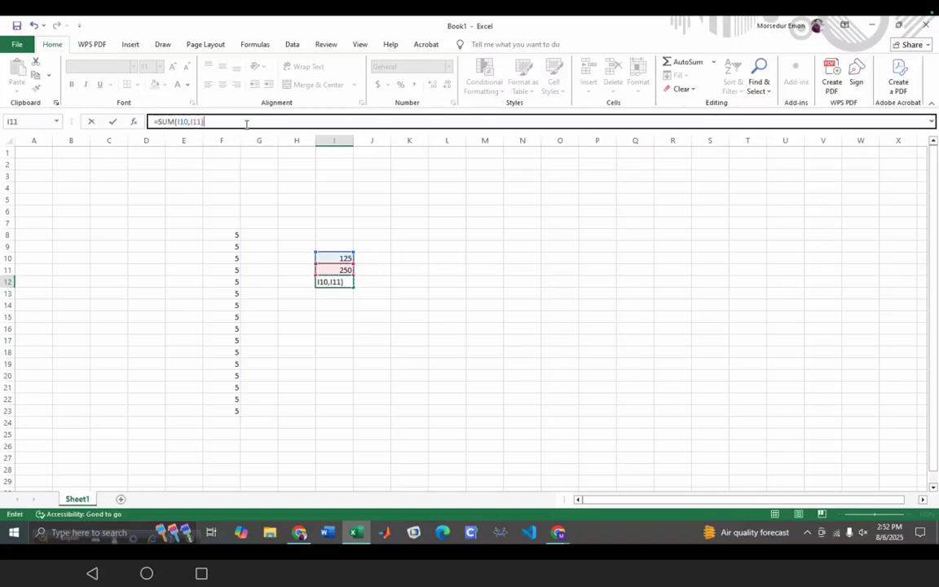
key("Return")
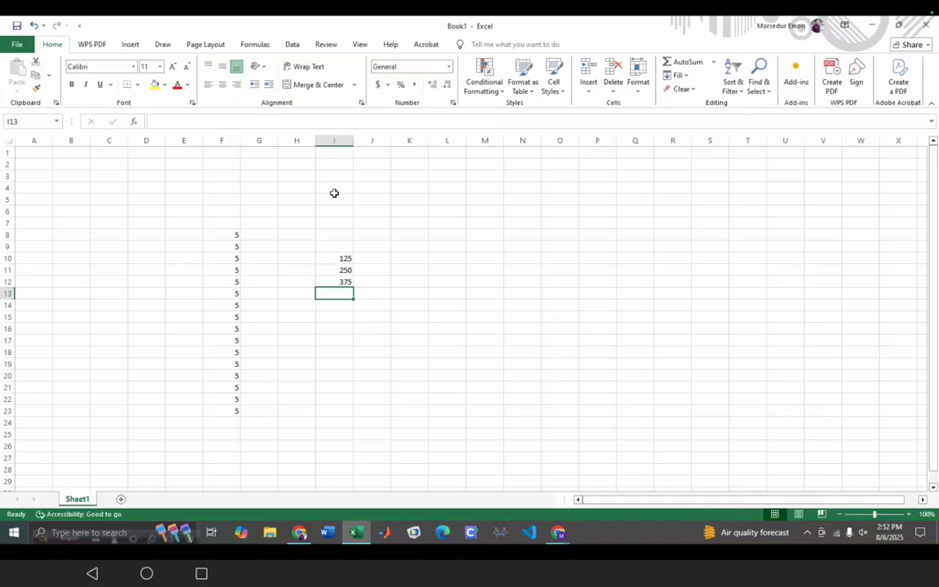
- Enter =sum(I10,I11) in cell I13 through the formula bar
left_click(176, 122)
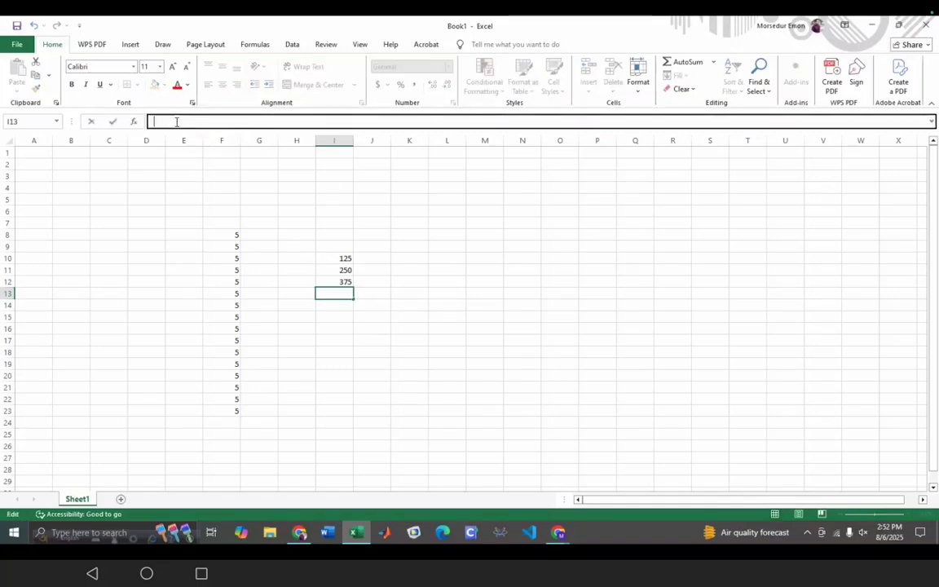
type("=su")
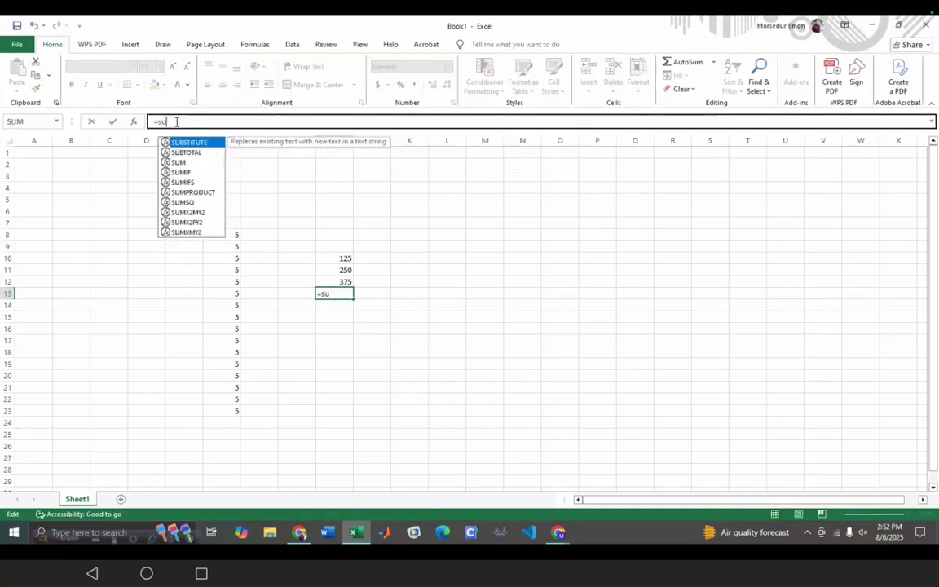
type("m(")
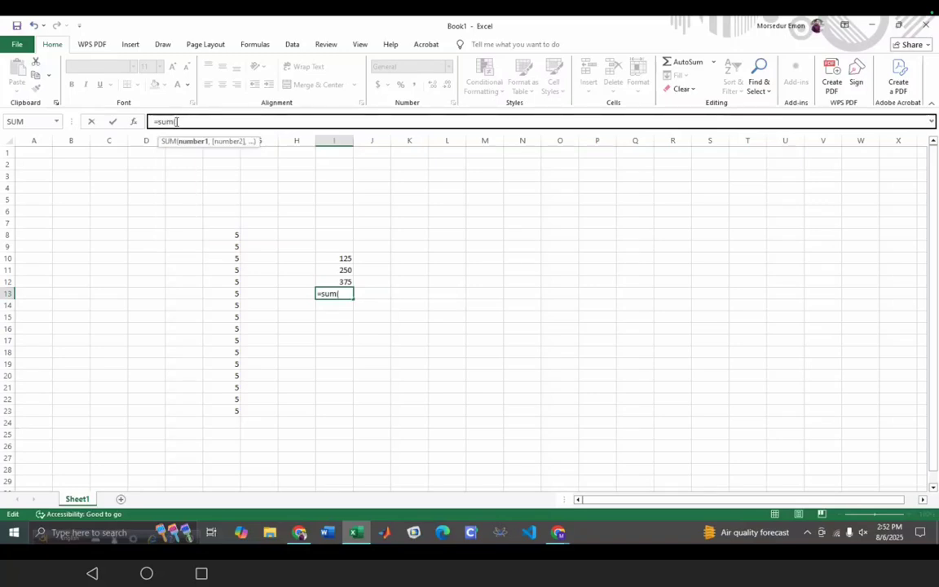
type("I10")
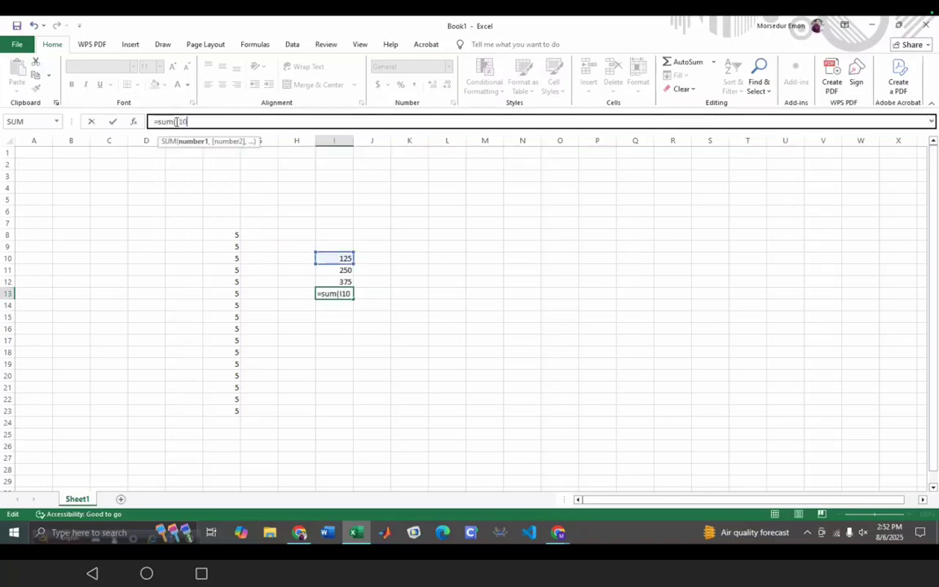
type(",")
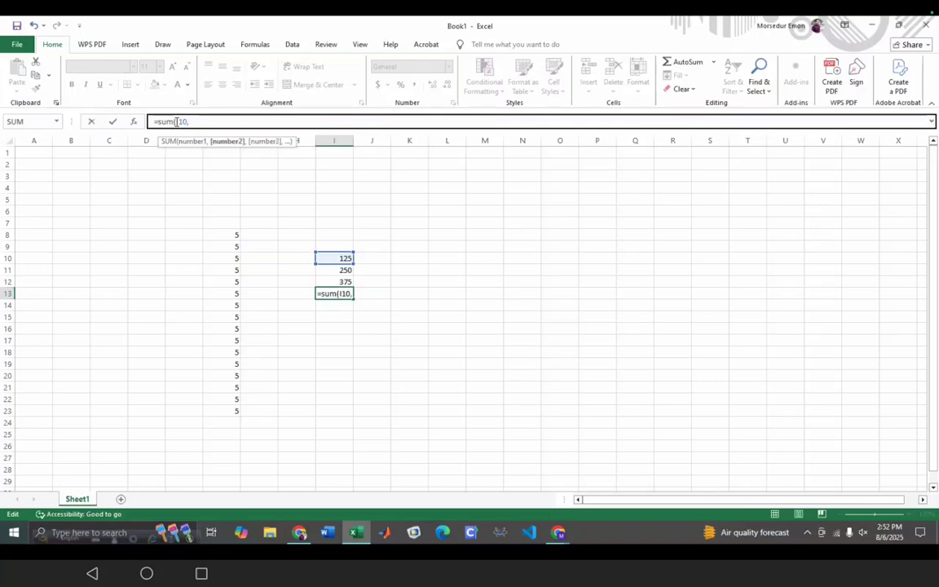
type("I11)")
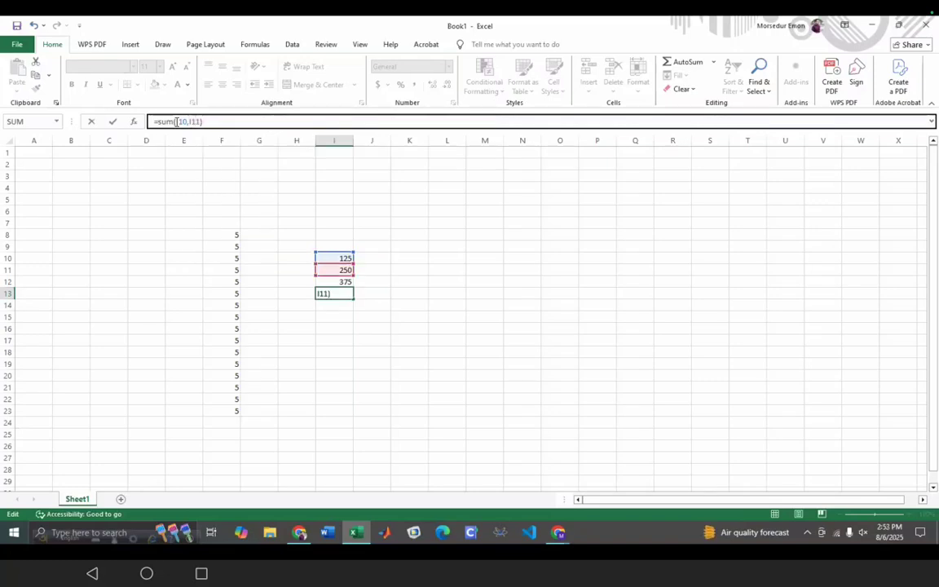
key("Return")
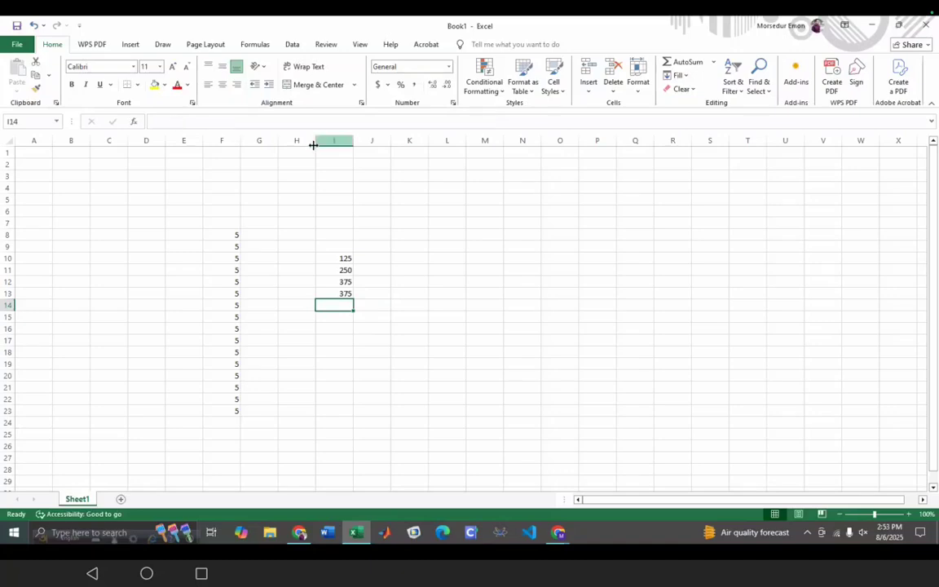
- Zoom the sheet to 145% and cancel an attempted move of 125 onto I12
scroll(390, 295, "up", 2, "ctrl")
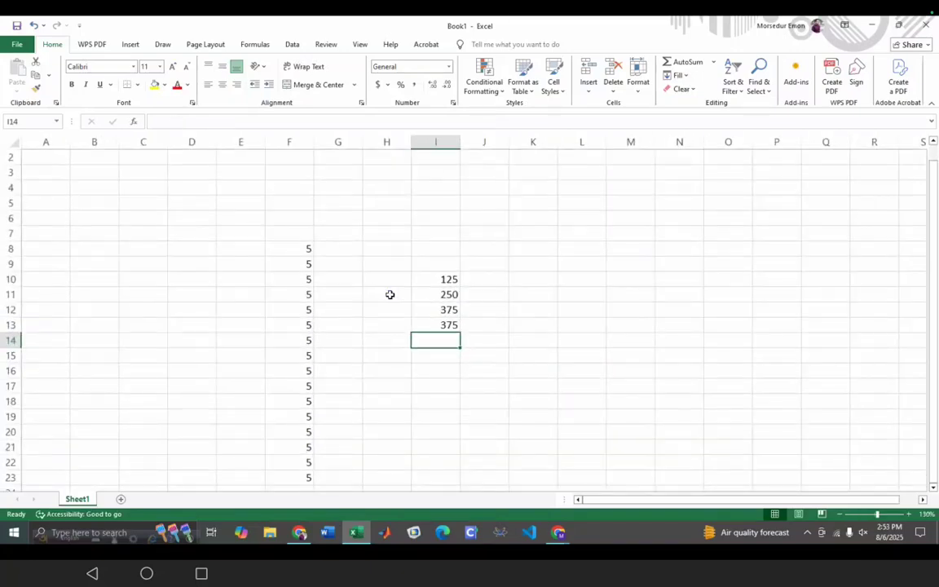
scroll(390, 295, "up", 1, "ctrl")
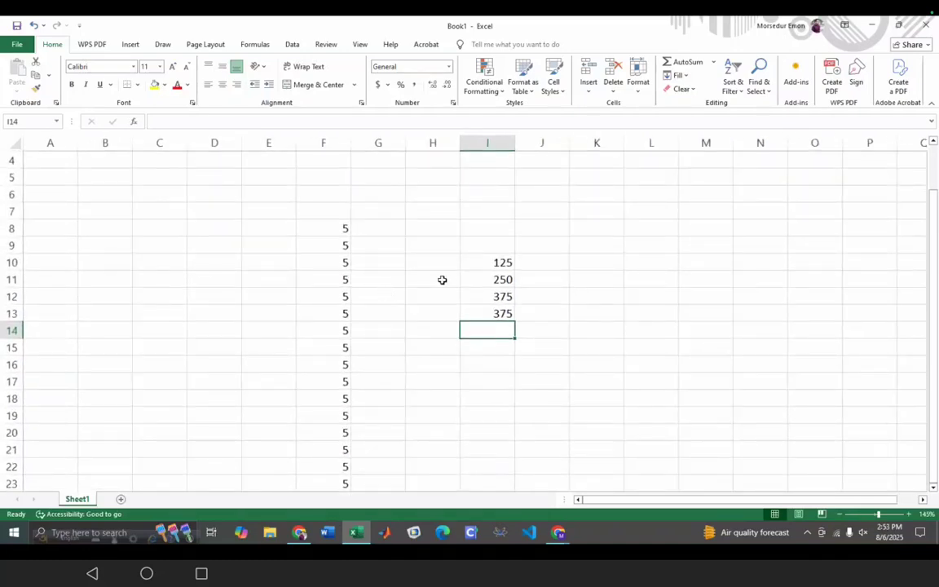
left_click_drag(752, 500, 773, 503)
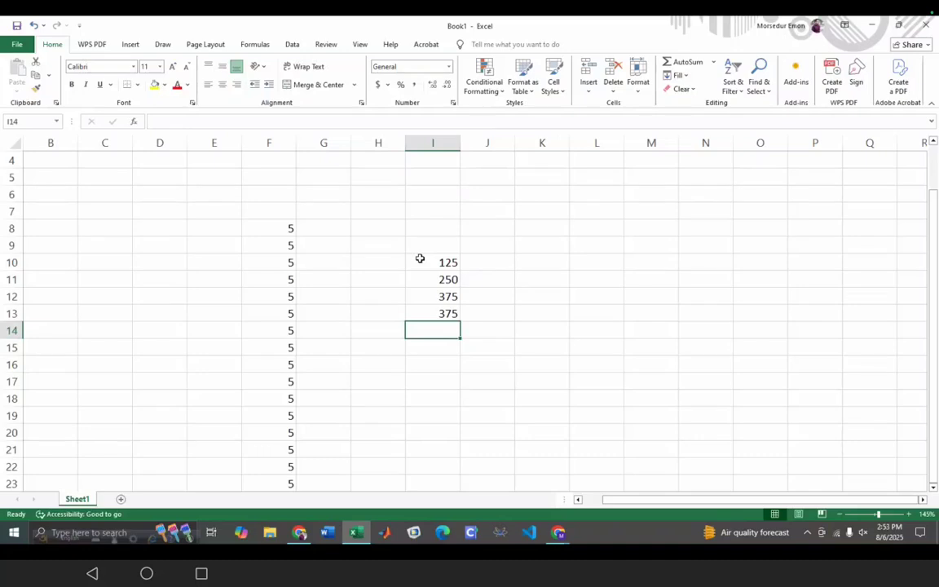
key("Up")
key("Up")
key("Up")
key("Up")
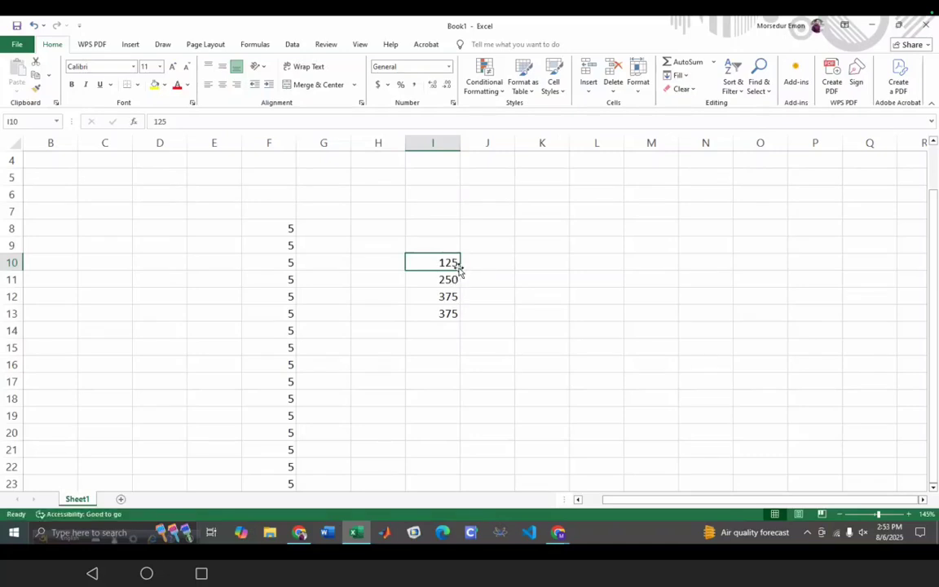
left_click_drag(454, 273, 458, 318)
left_click(568, 265)
- Select cell I14 and place the cursor in the formula bar
left_click(473, 432)
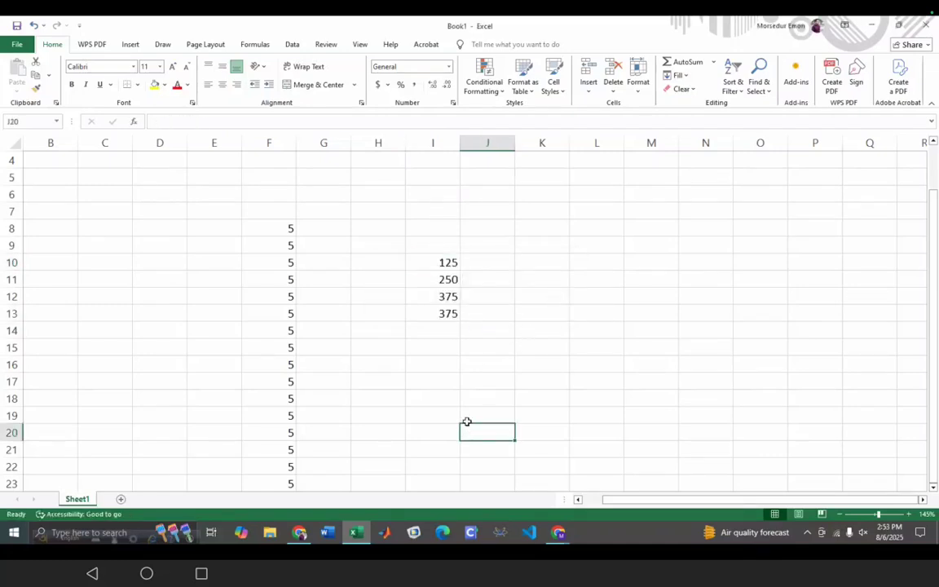
left_click(432, 332)
double_click(432, 332)
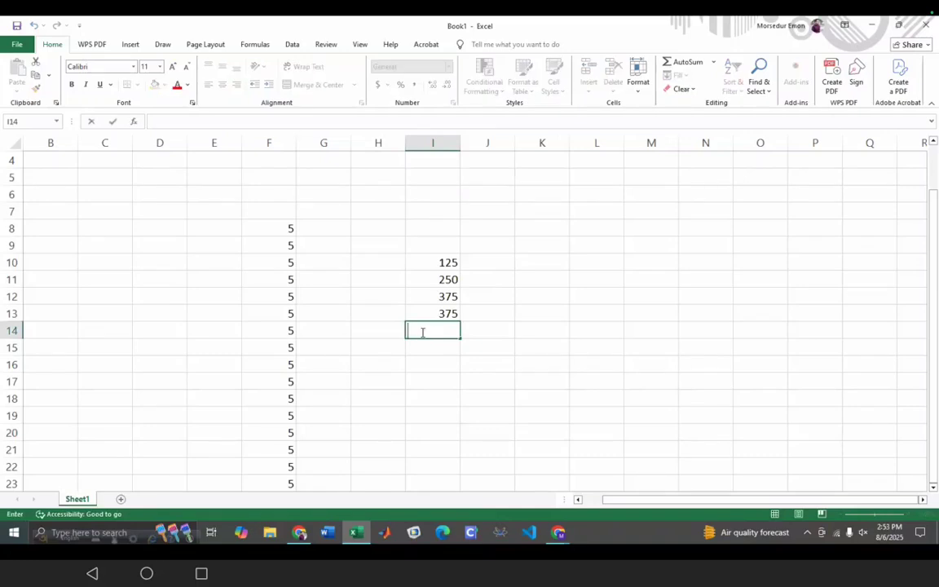
left_click(195, 120)
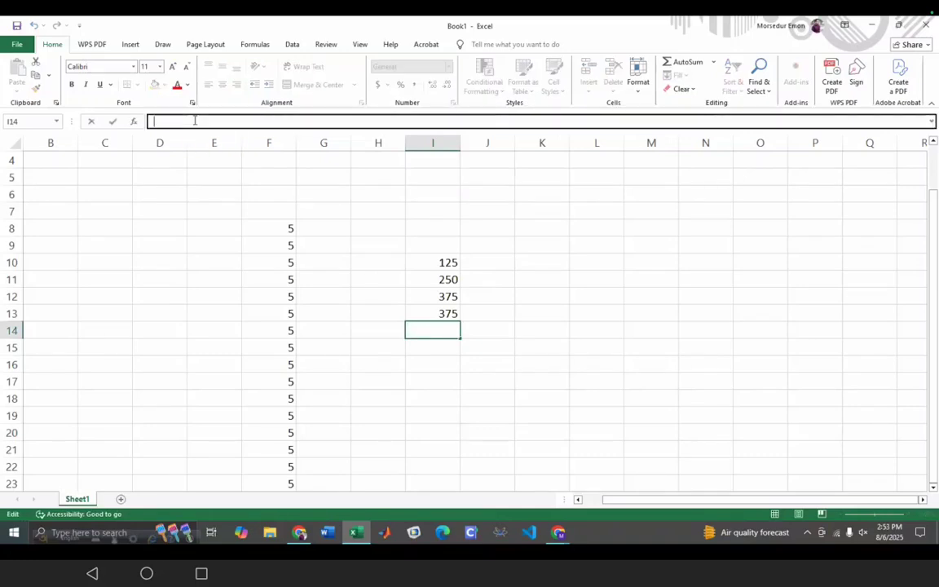
- Start an =AVE formula in I14, which shows #NAME?, and reopen it for editing
type("=AVE")
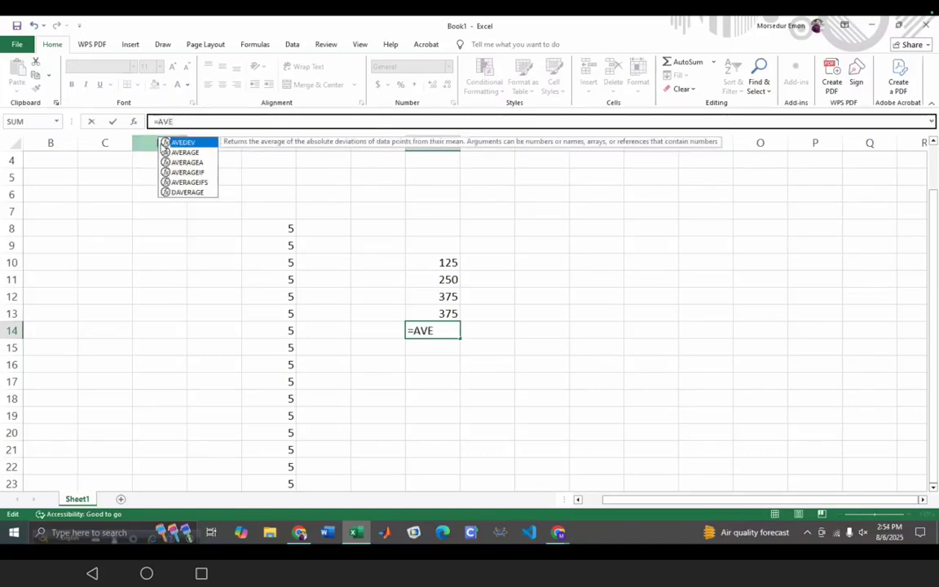
left_click(187, 153)
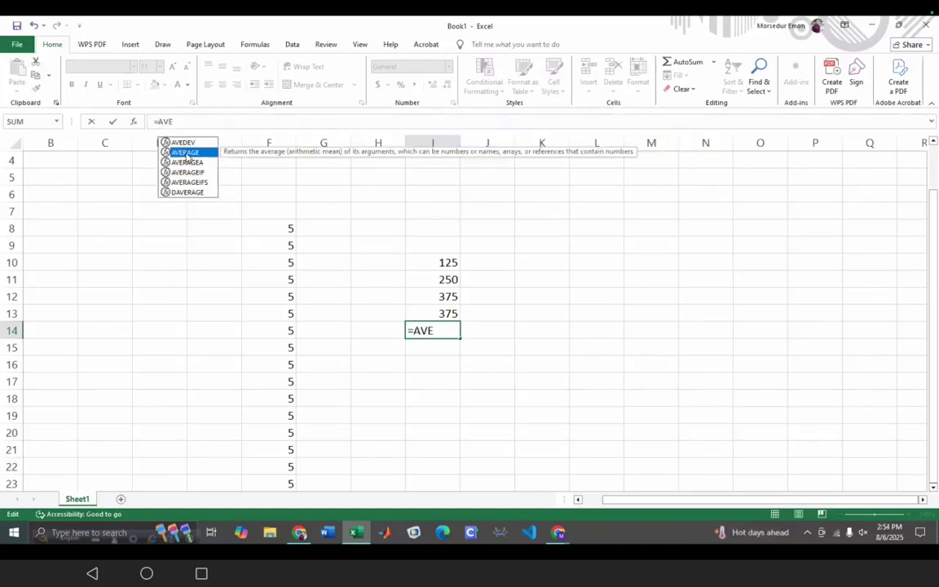
key("Return")
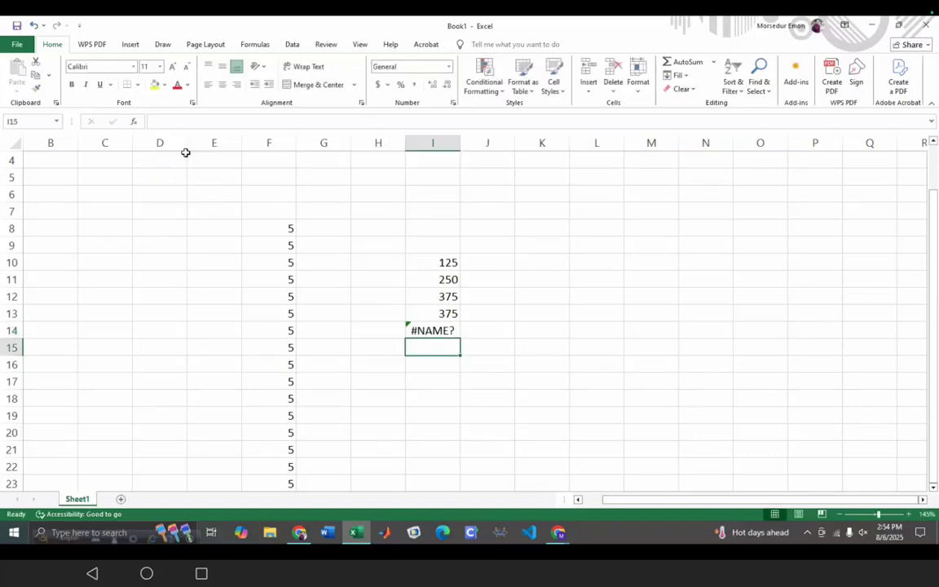
left_click(444, 328)
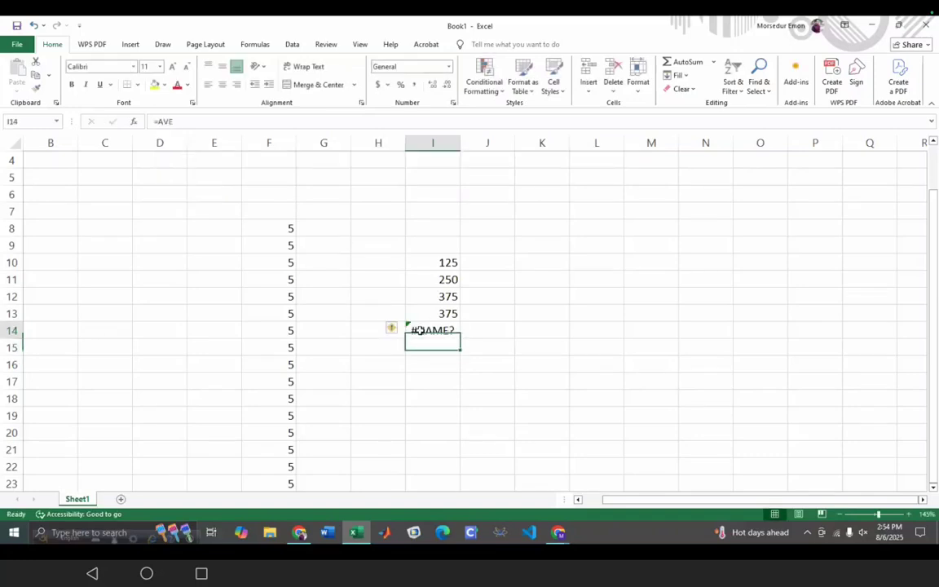
left_click(188, 123)
- Complete I14's formula as =AVERAGE((I10,I11,I12,I13)/4) and commit it
type("R")
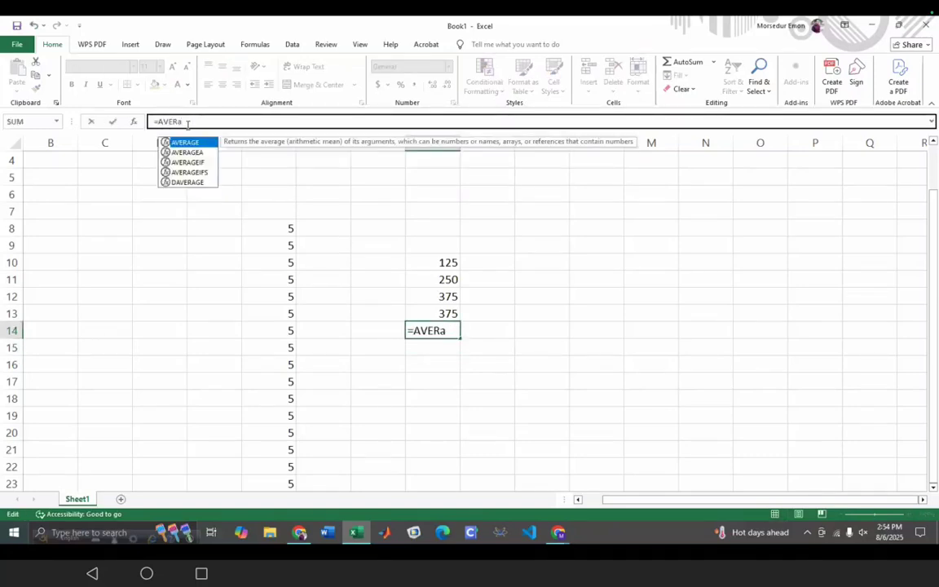
type("AGE")
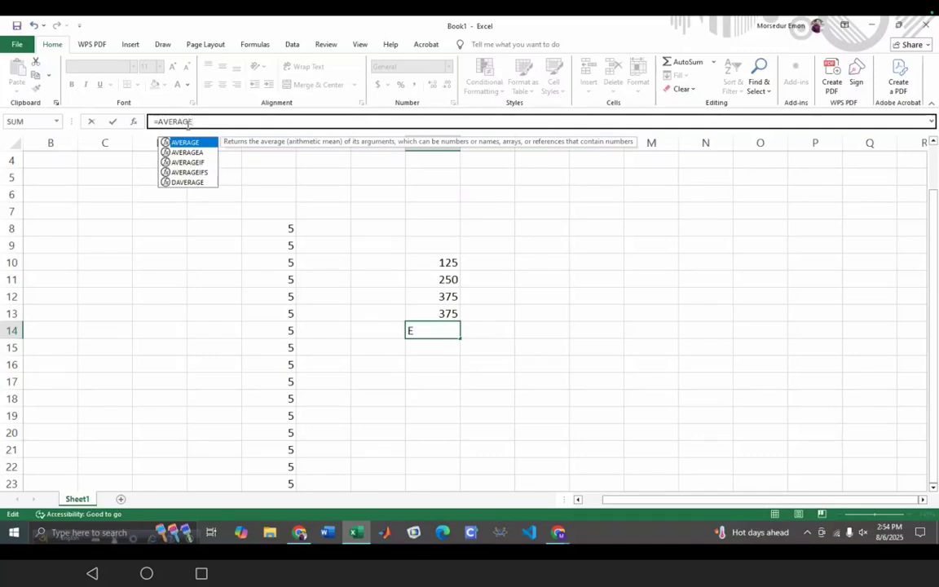
type("(")
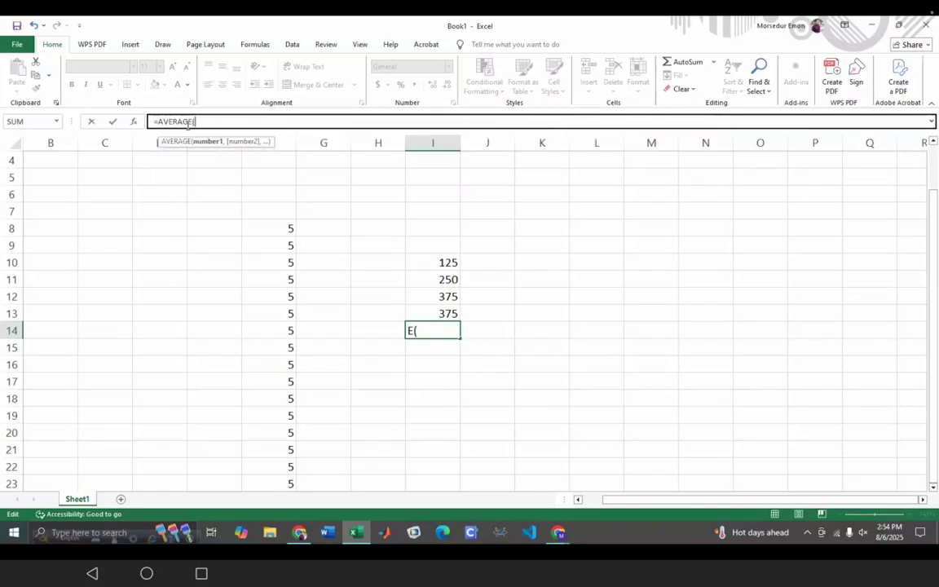
type("I10")
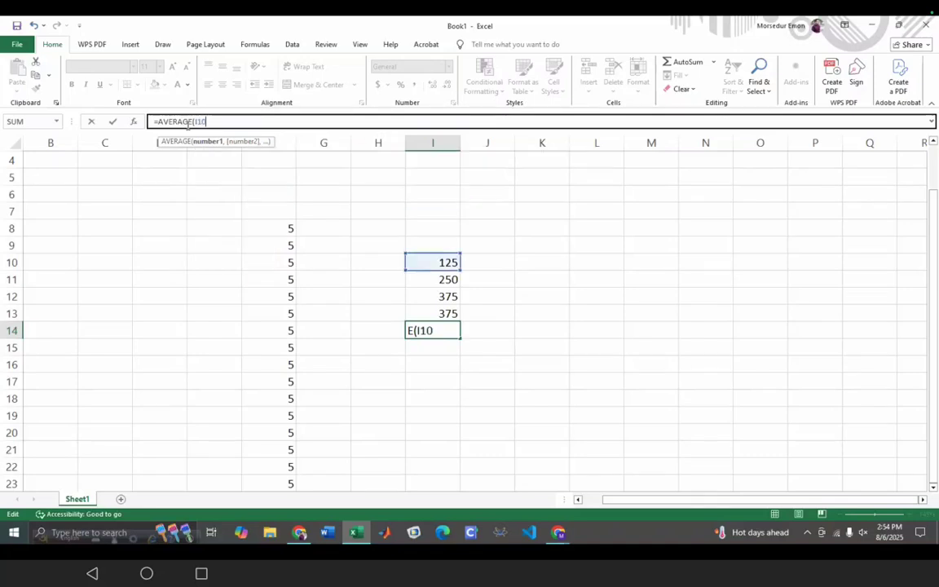
type(",I11,")
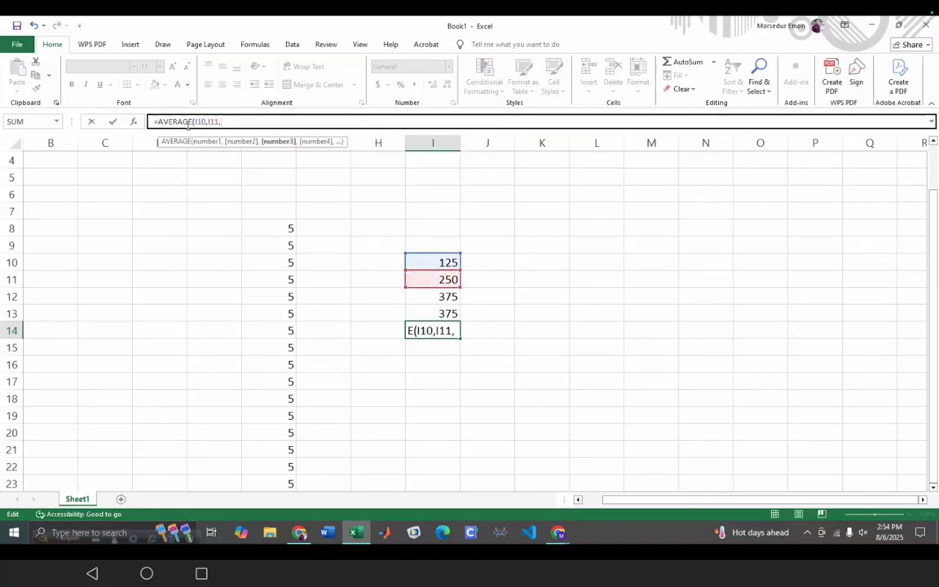
type("I1")
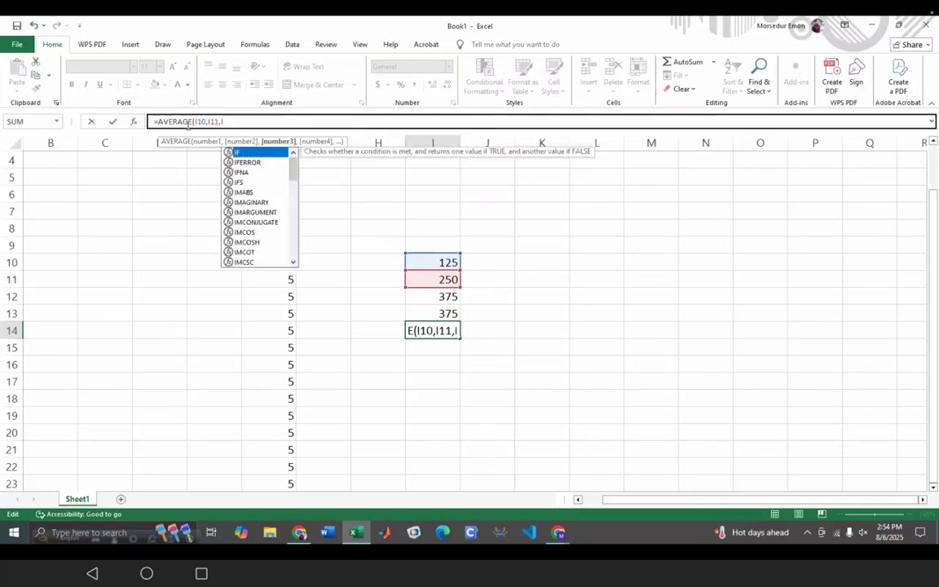
type("2,I13")
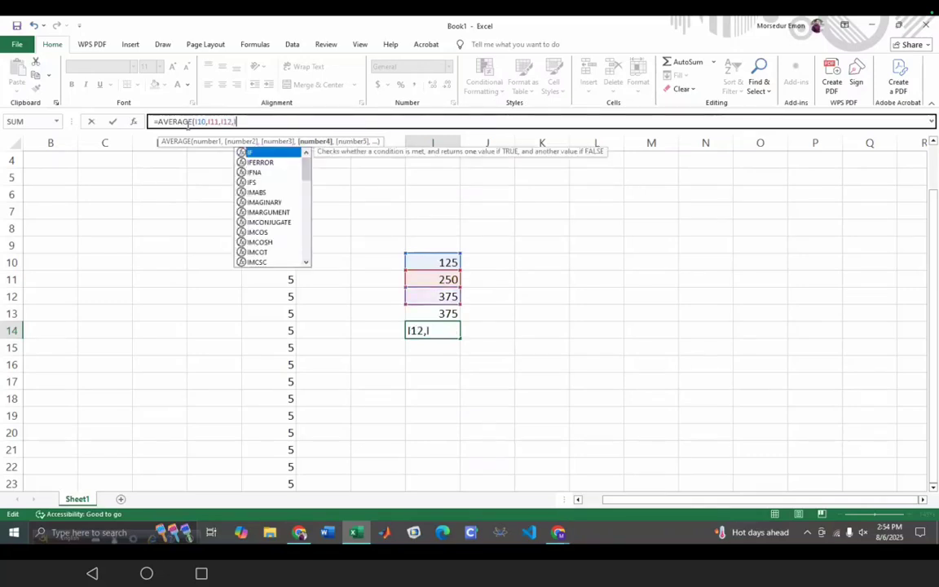
type(")")
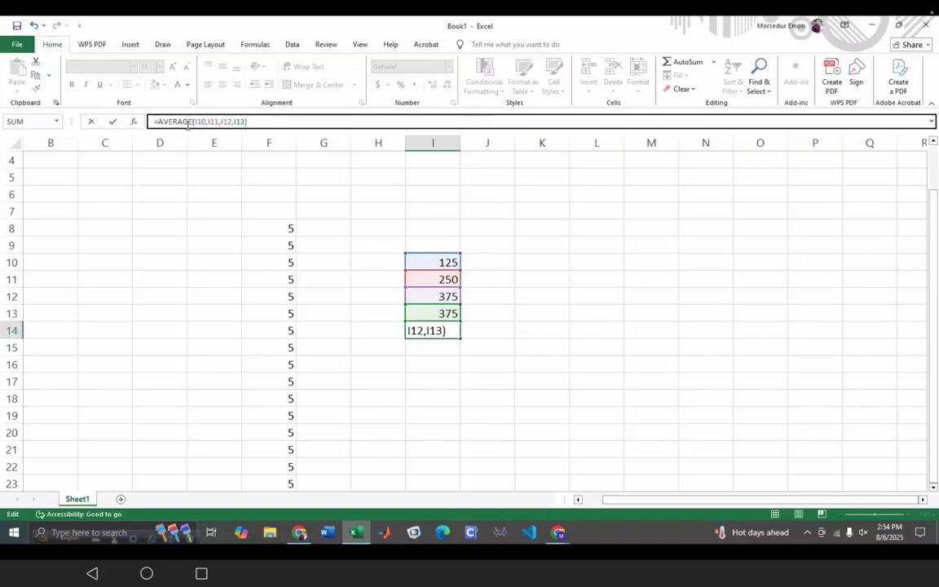
type("/4)")
left_click(193, 121)
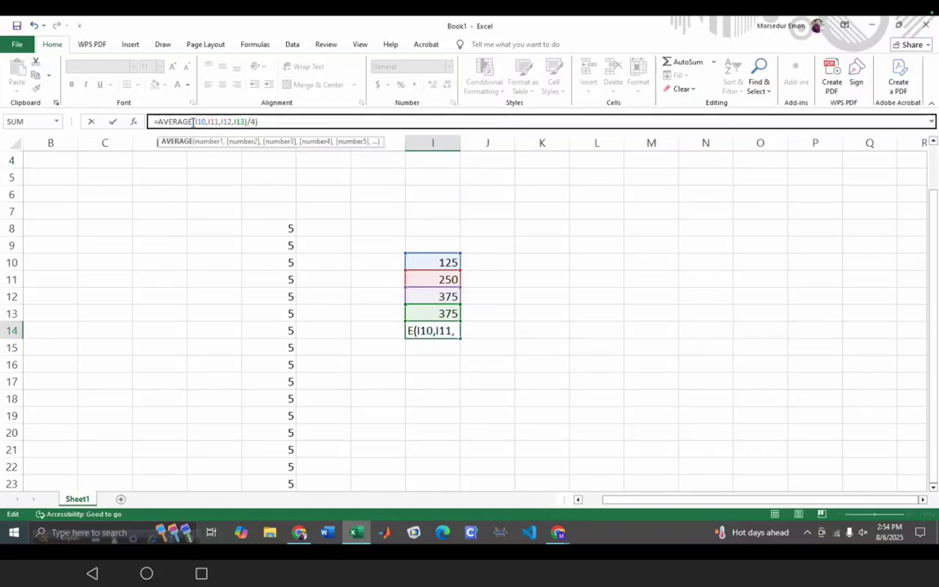
type("(")
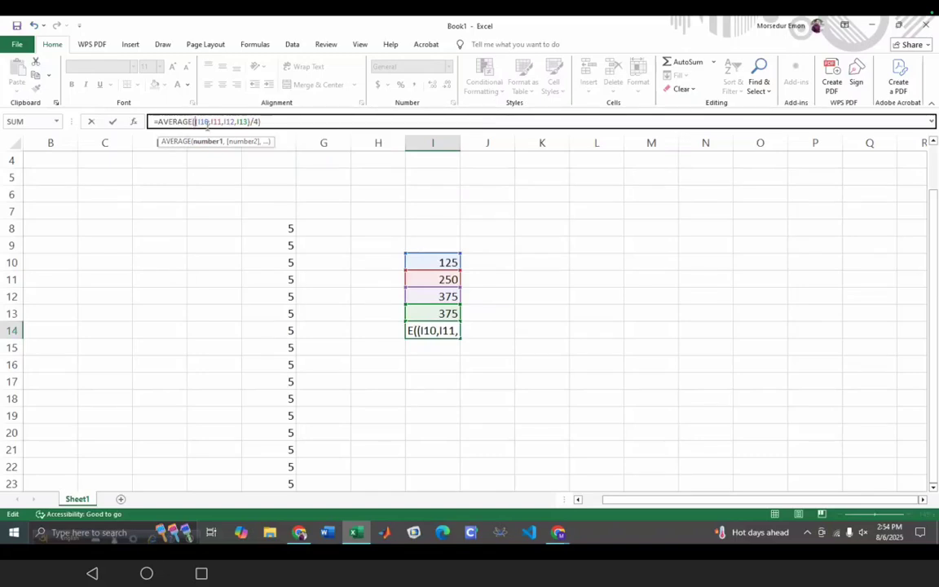
left_click(303, 122)
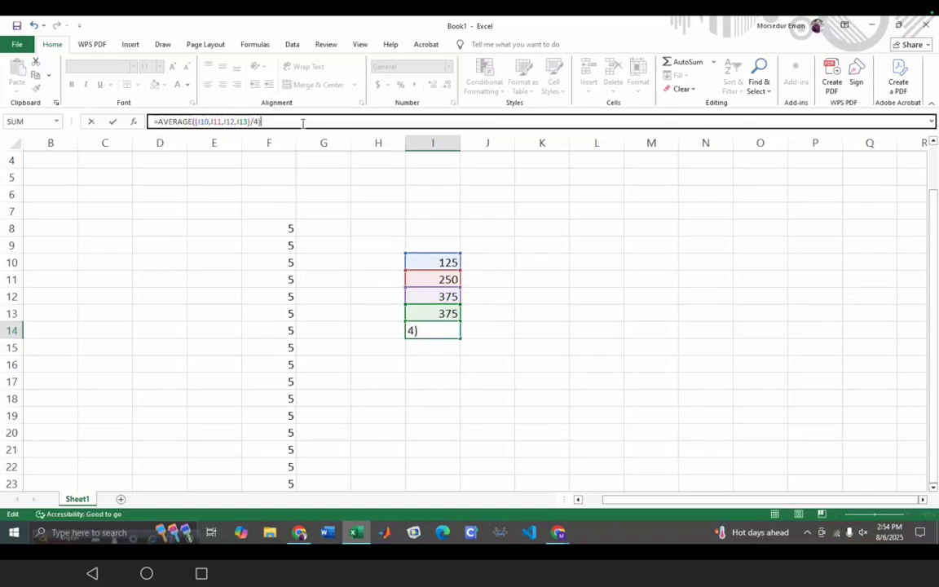
key("Return")
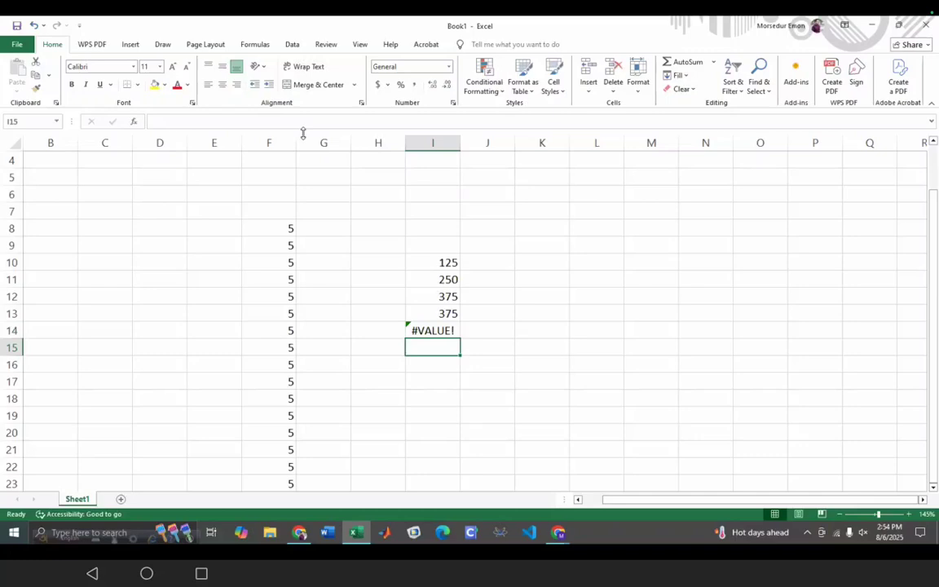
- Open I14's #VALUE! formula in the formula bar and begin deleting its trailing /4)
left_click(440, 332)
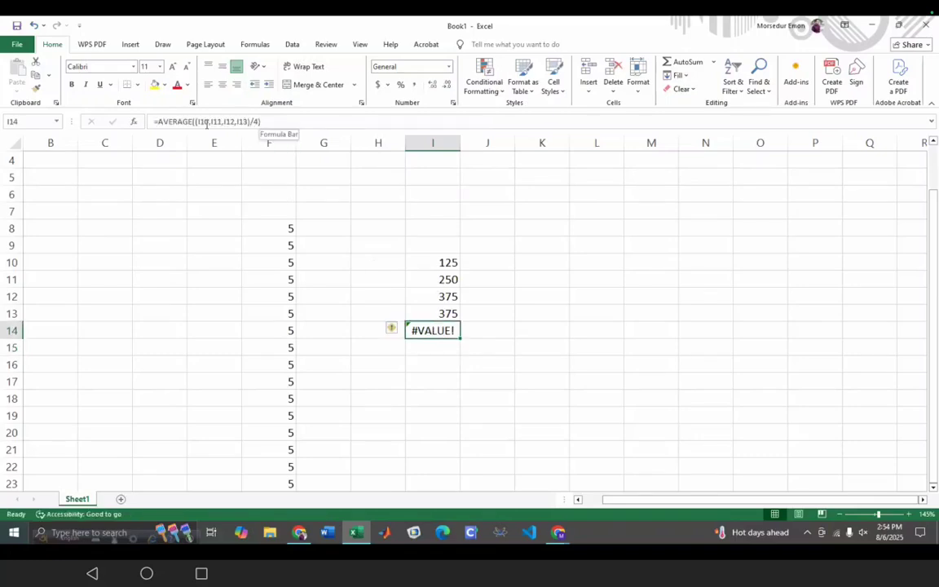
left_click(255, 122)
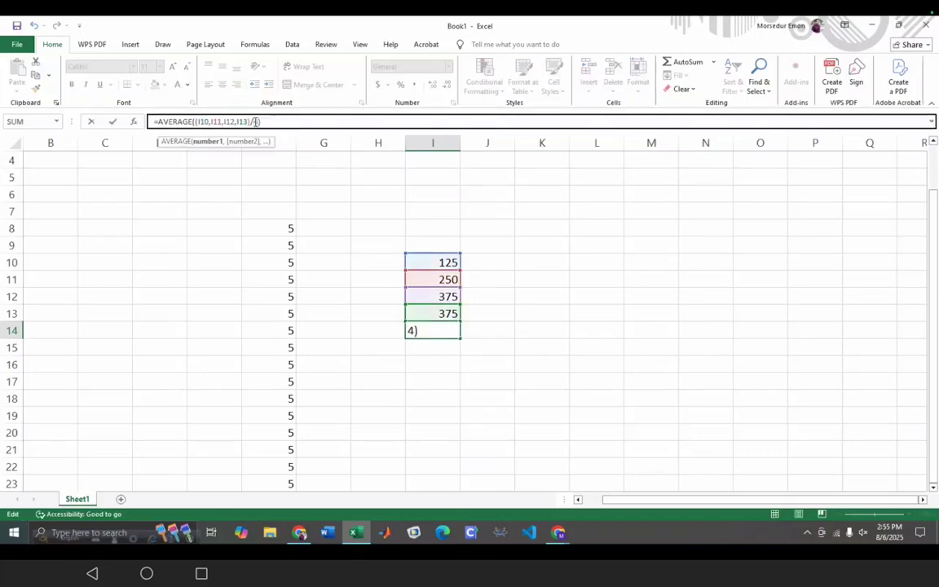
left_click(208, 142)
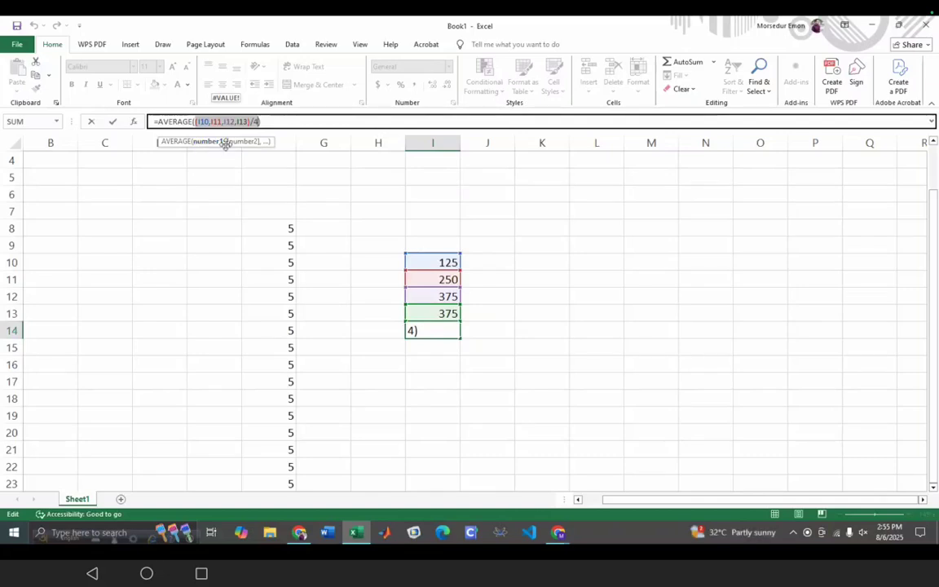
left_click(263, 122)
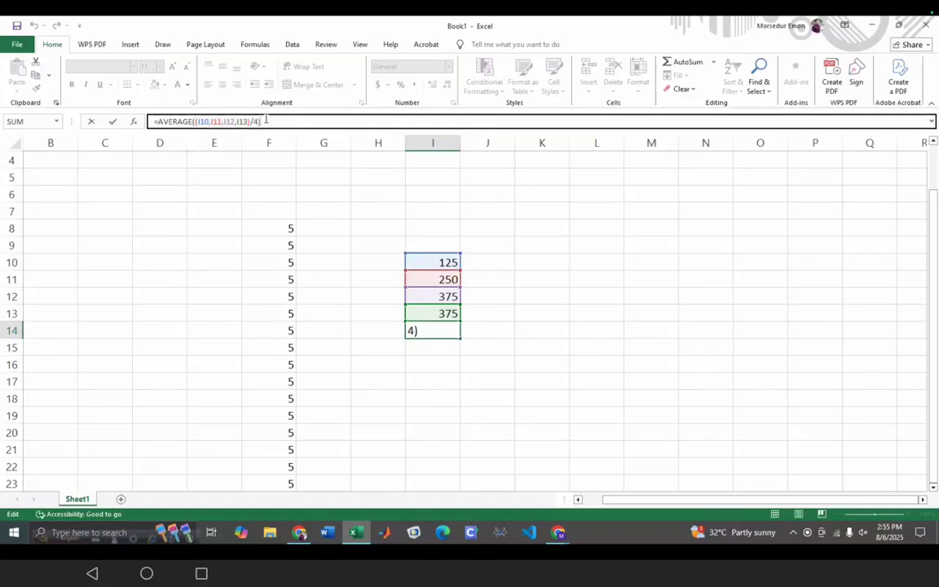
key("BackSpace")
key("BackSpace")
key("BackSpace")
key("BackSpace")
key("BackSpace")
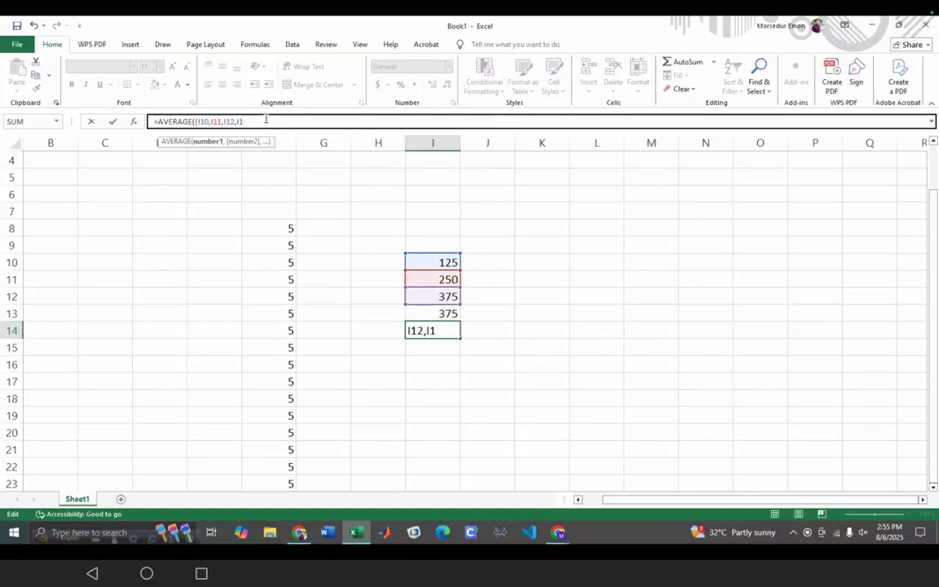
- Strip the /4 and extra bracket so I14 reads =AVERAGE(I10,I11,I12,I13), showing 281.25
key("BackSpace")
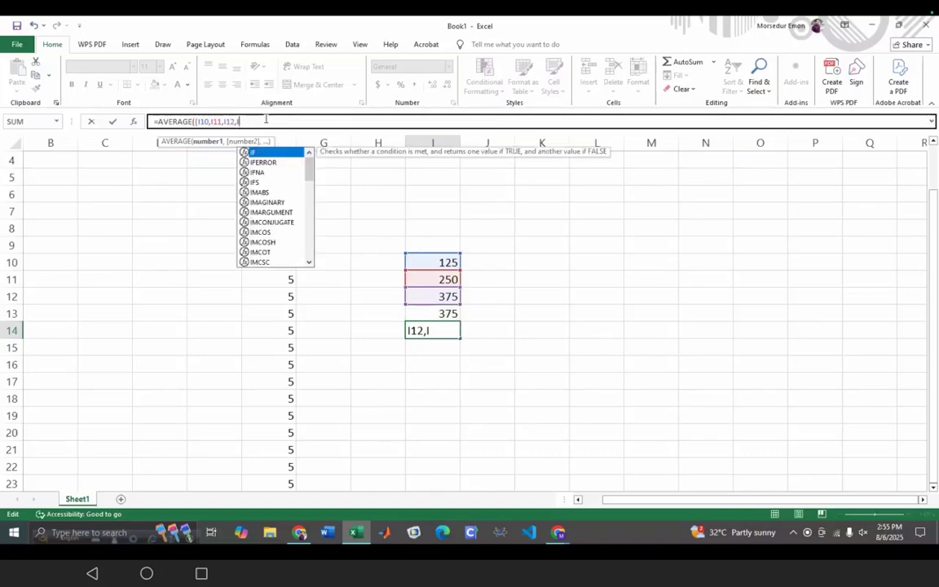
type("13")
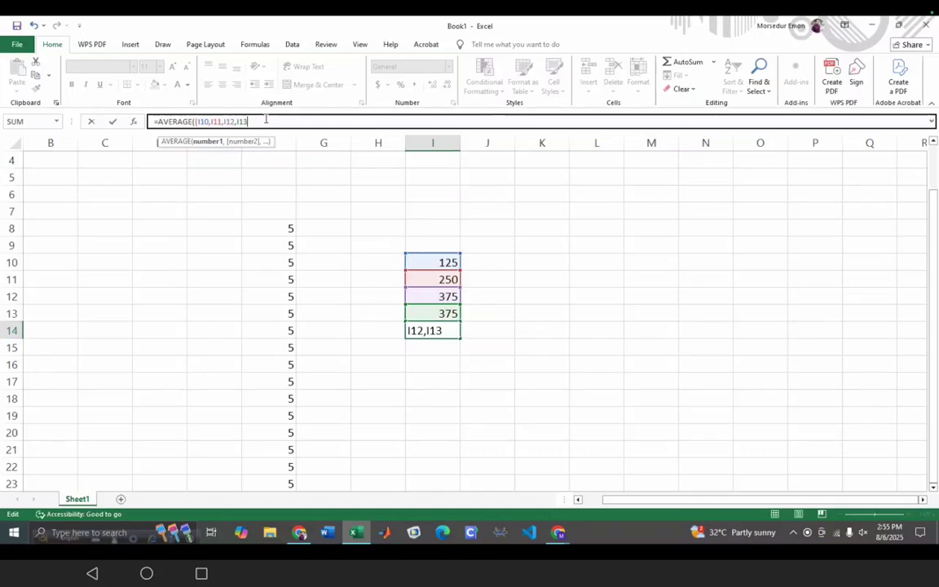
type(")/")
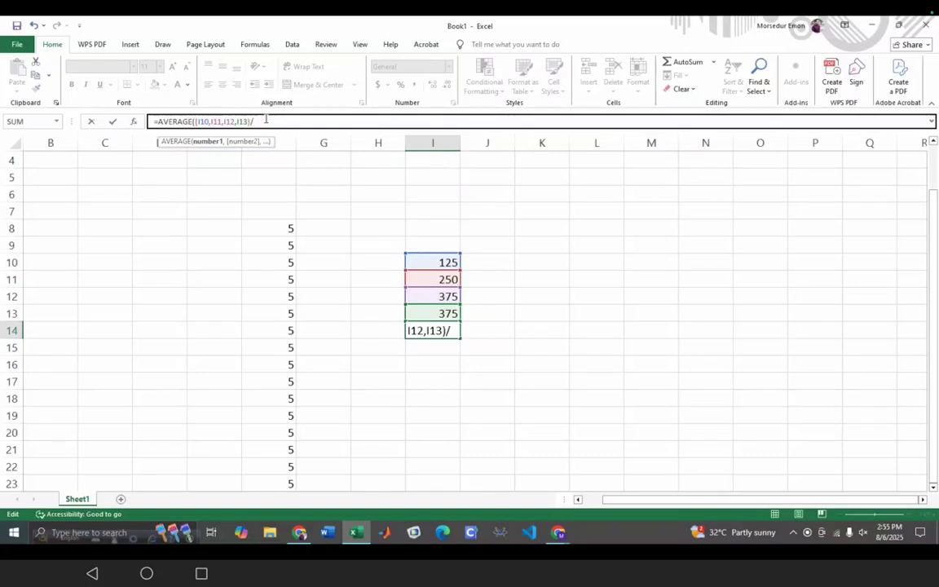
type("4)")
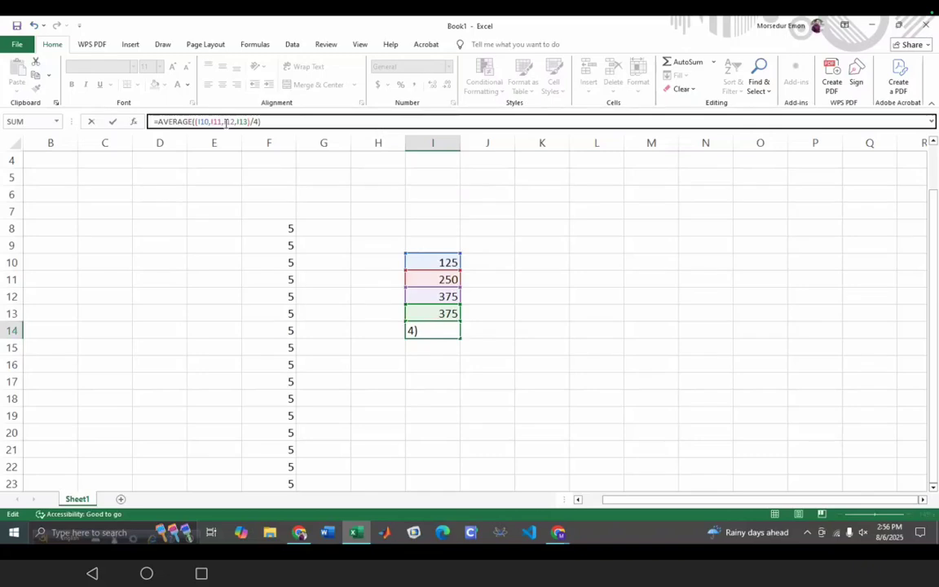
key("BackSpace")
key("BackSpace")
key("BackSpace")
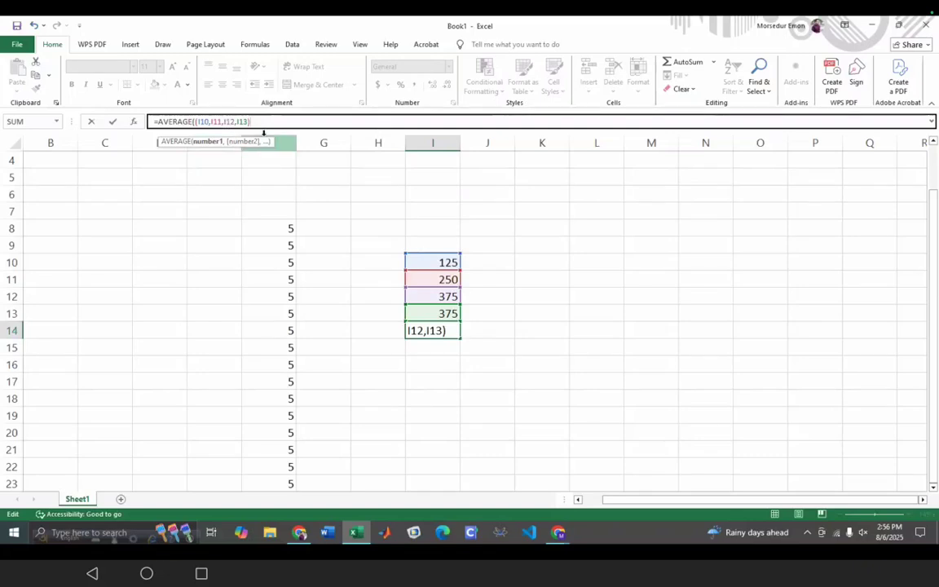
left_click(187, 122)
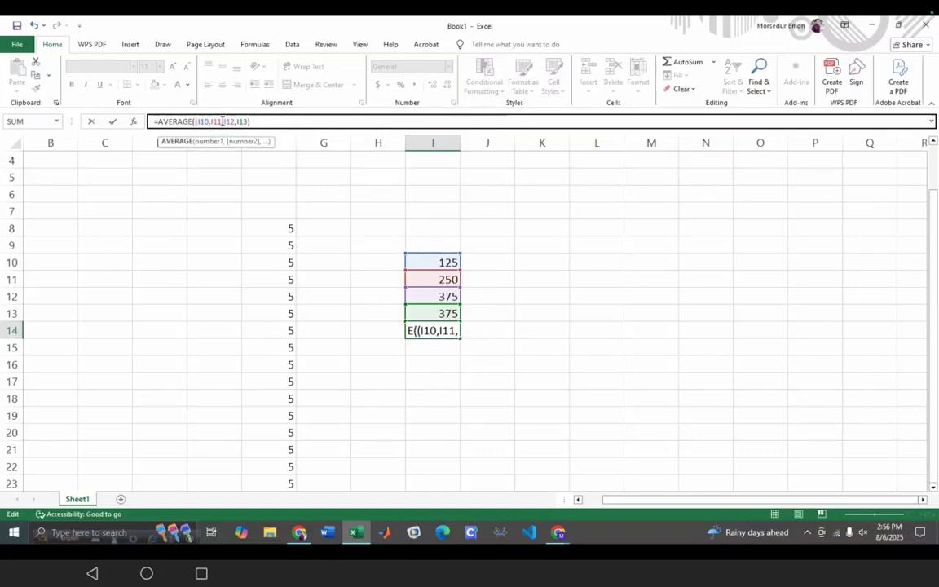
left_click(306, 122)
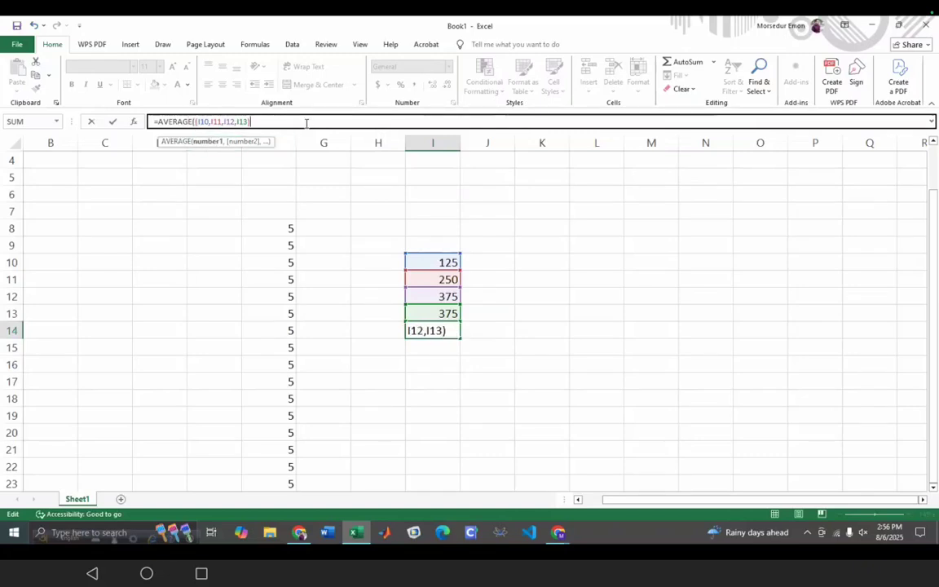
left_click(196, 121)
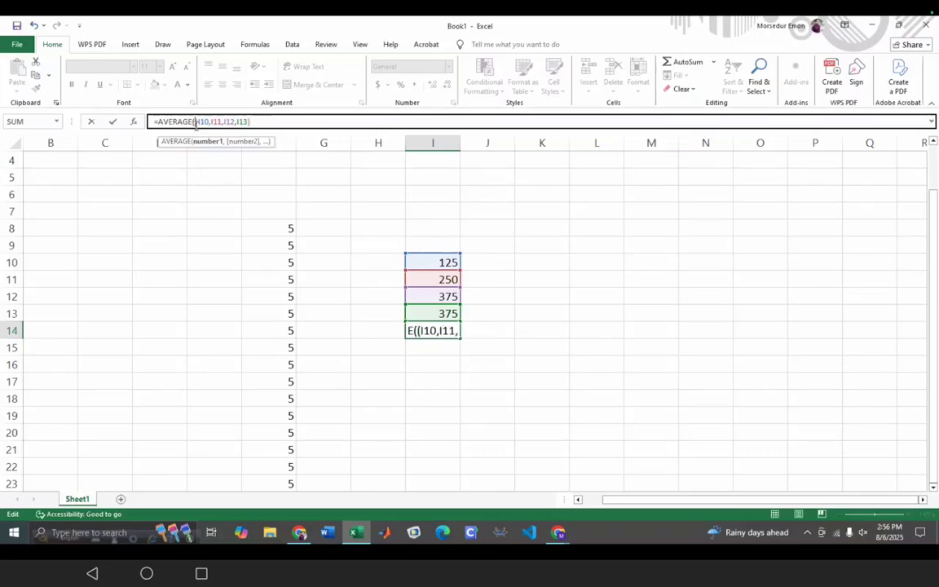
key("BackSpace")
left_click(265, 121)
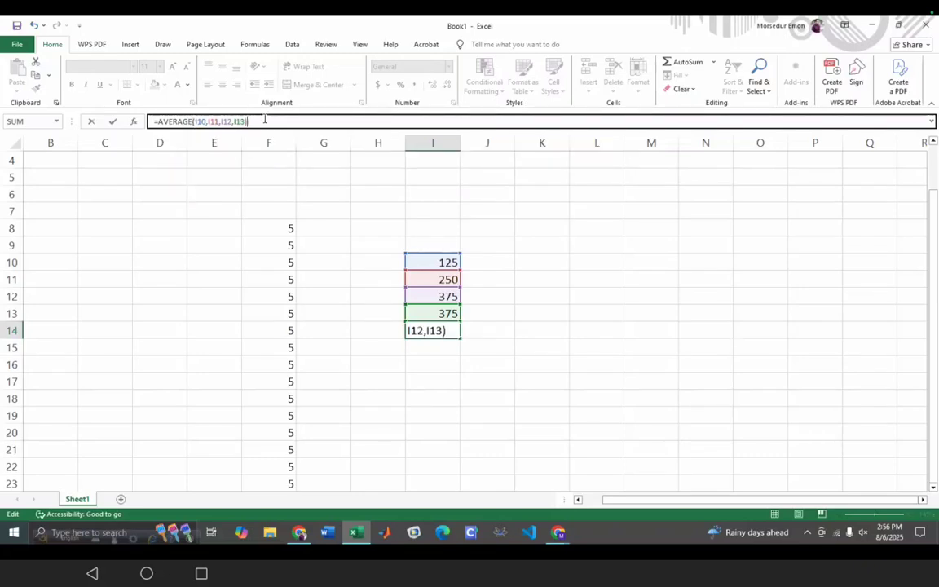
key("Return")
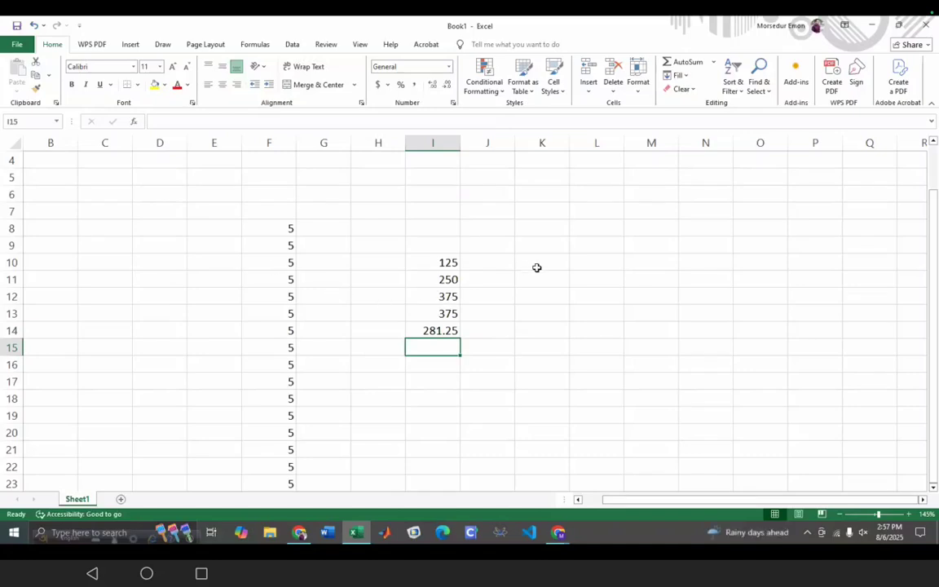
- Browse to g.png under Pictures > This Device, then view the Shapes gallery, inserting nothing
left_click(132, 45)
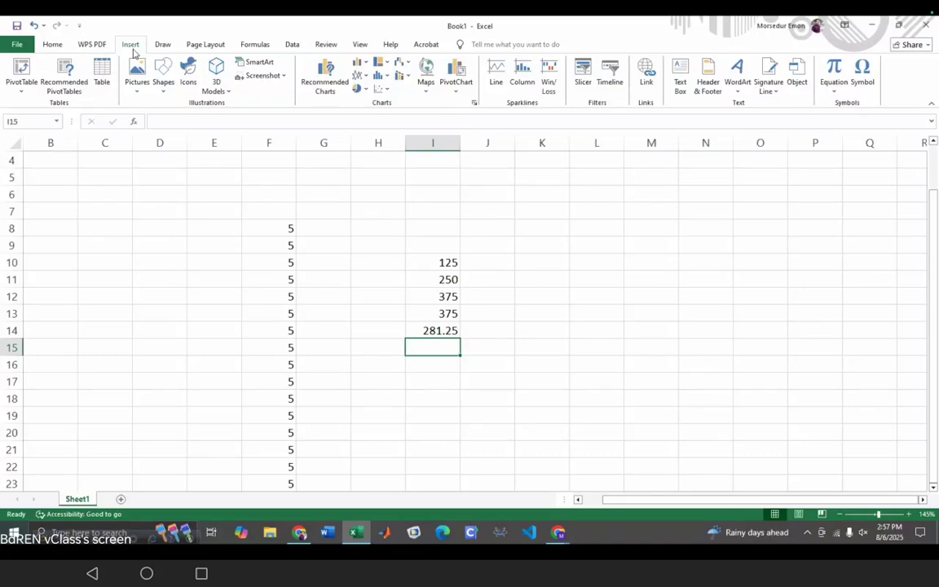
left_click(140, 76)
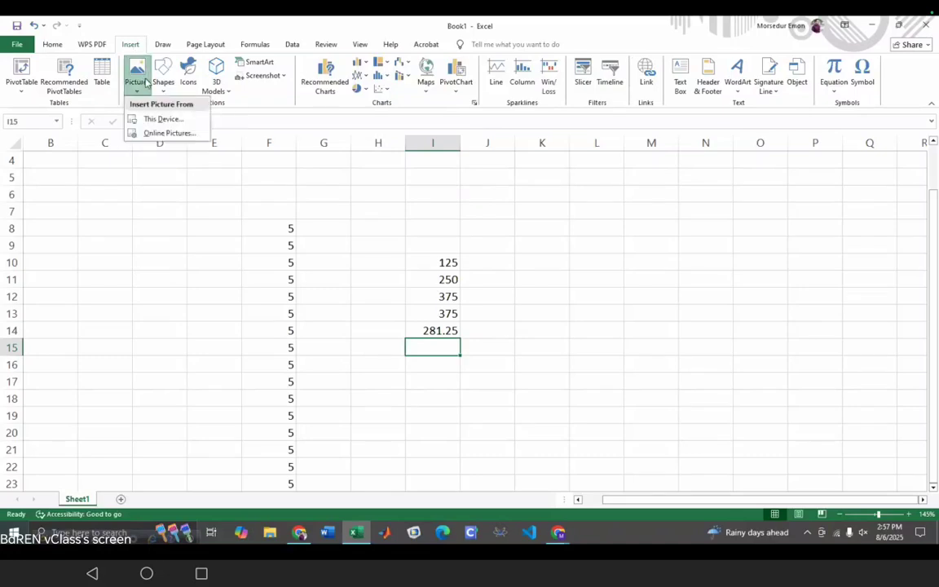
left_click(155, 119)
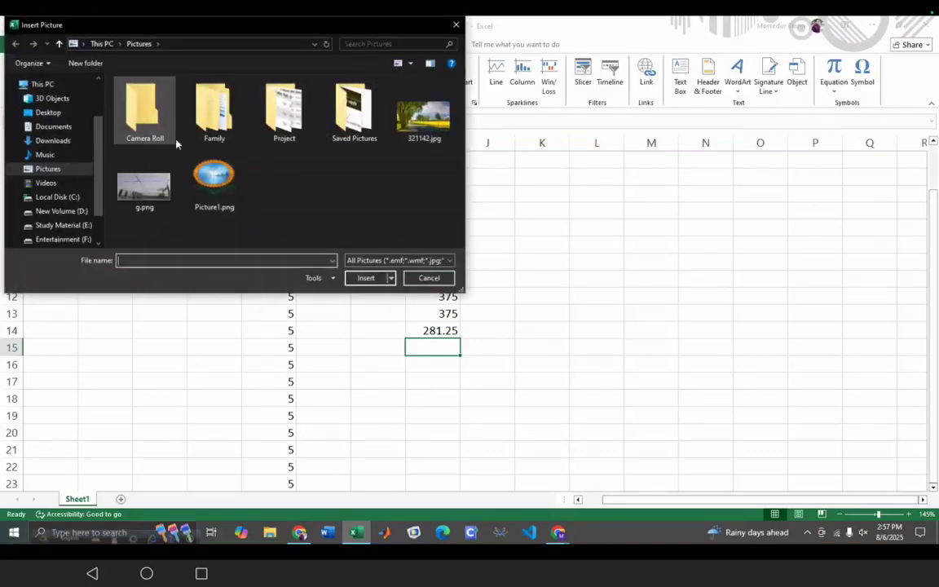
left_click(144, 186)
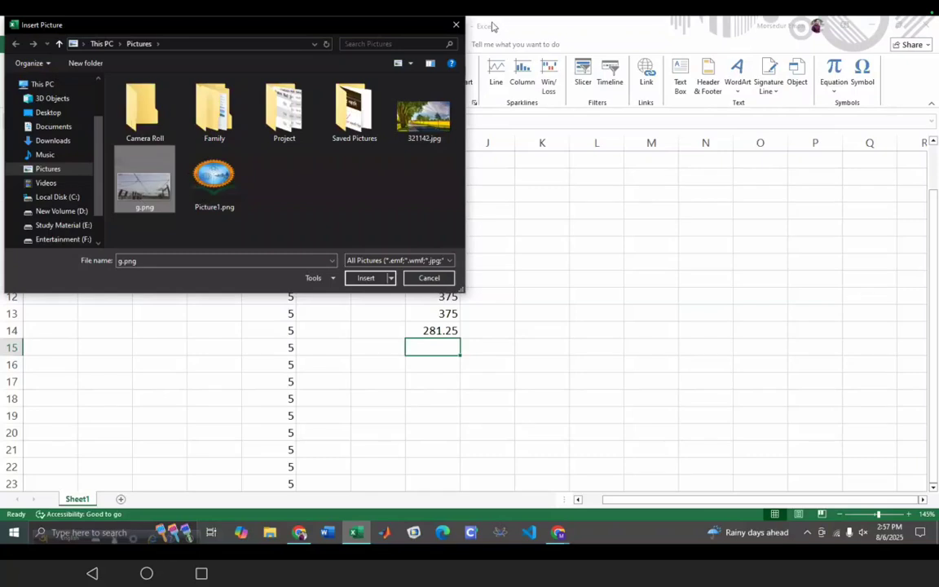
left_click(457, 26)
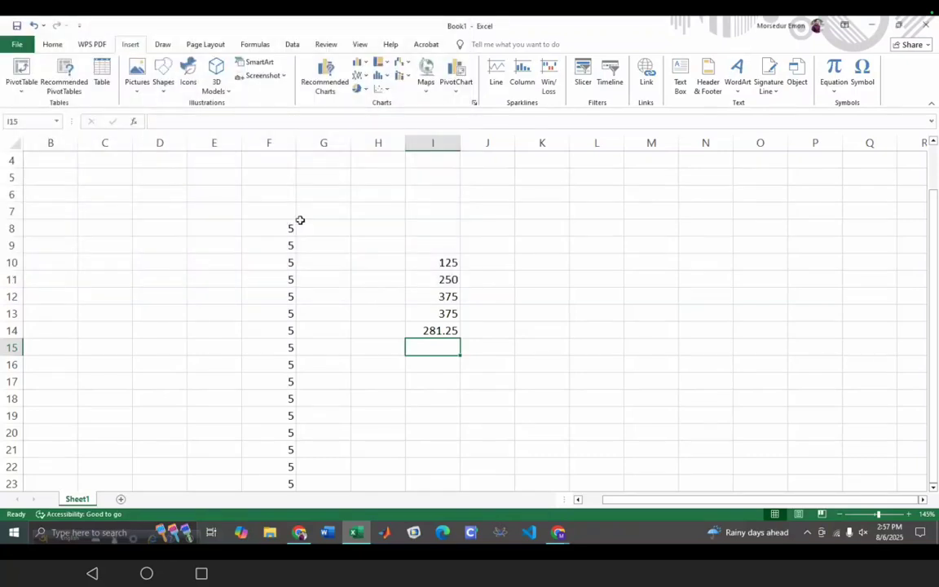
left_click(164, 73)
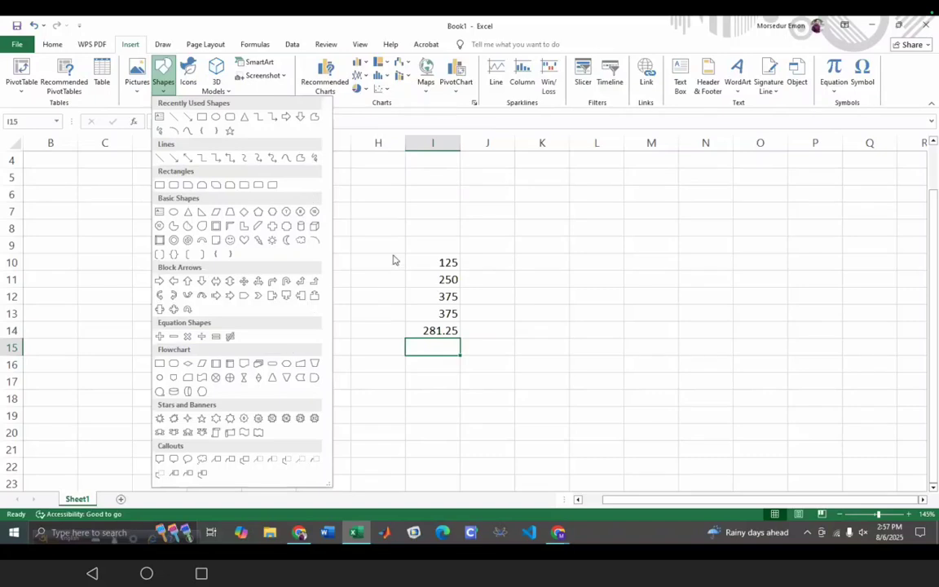
left_click(356, 235)
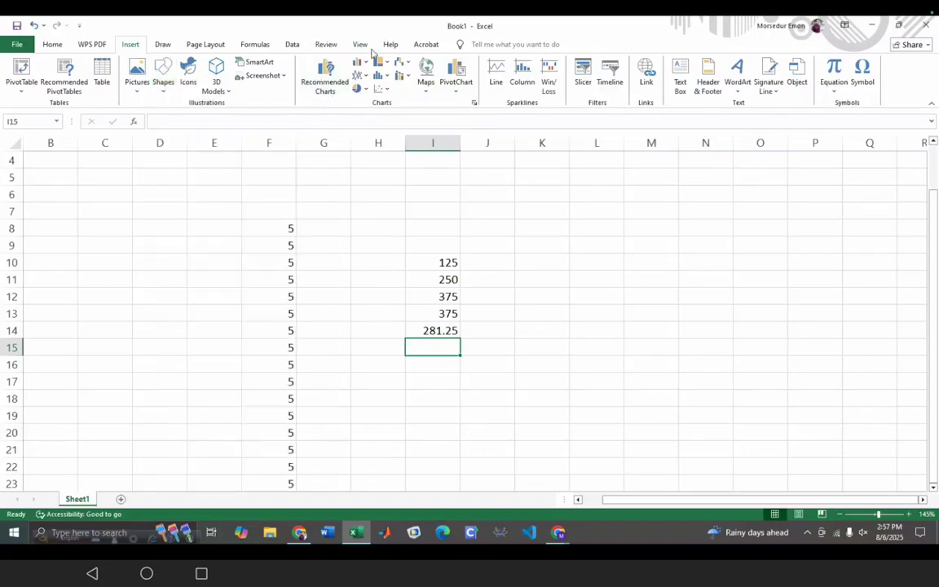
left_click(388, 78)
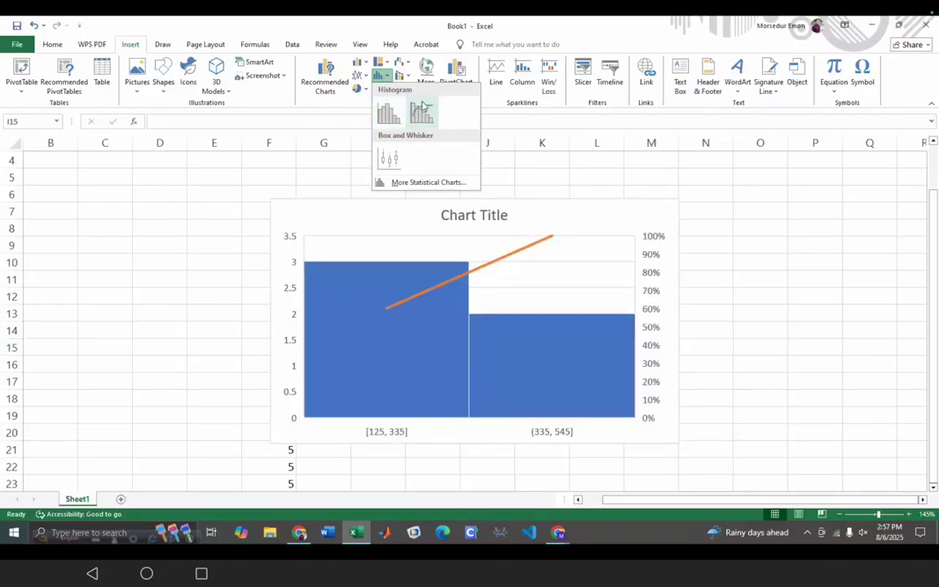
left_click(359, 89)
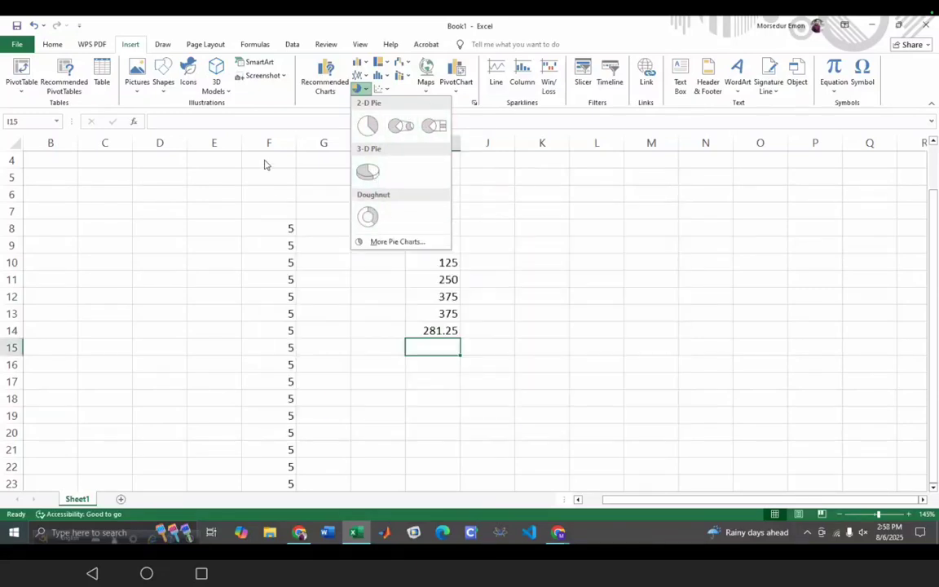
left_click(231, 211)
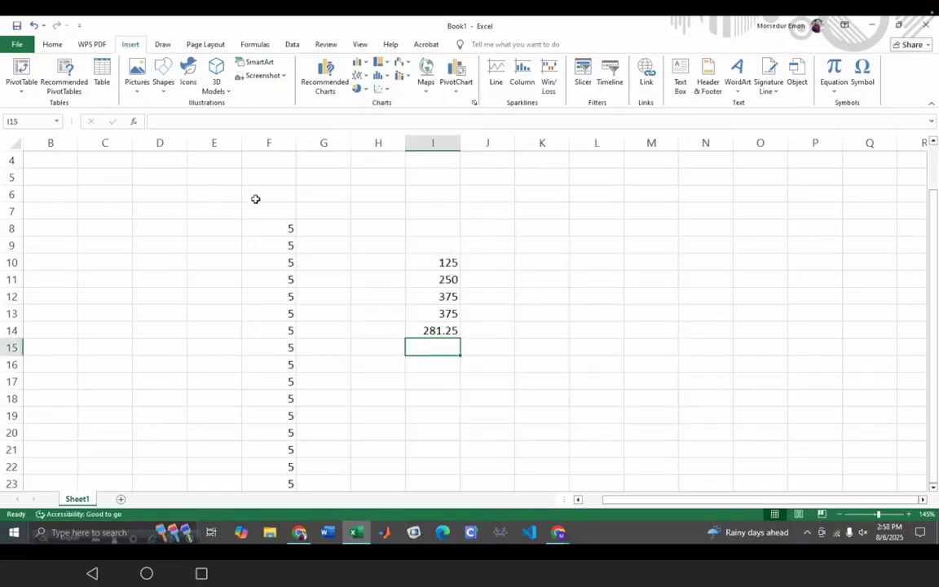
left_click(387, 89)
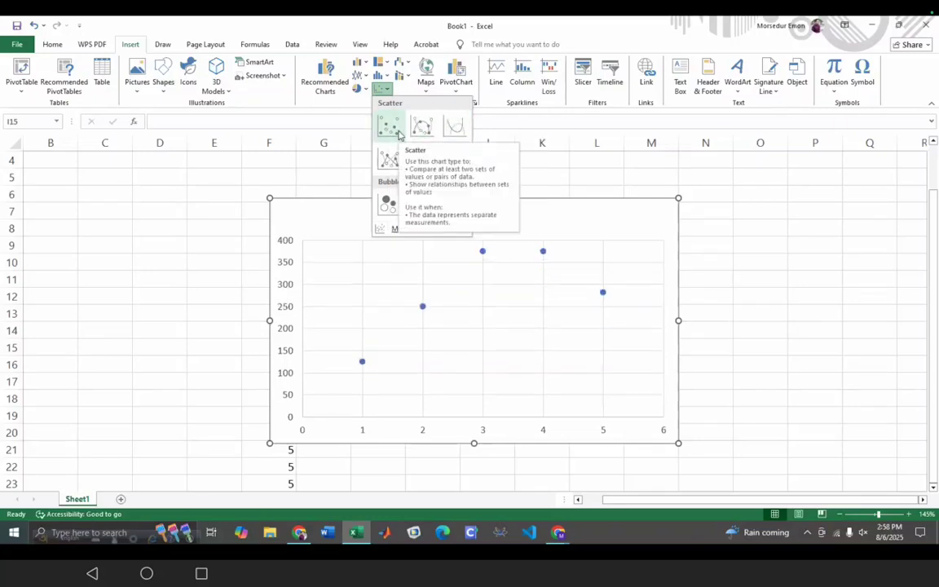
left_click(405, 77)
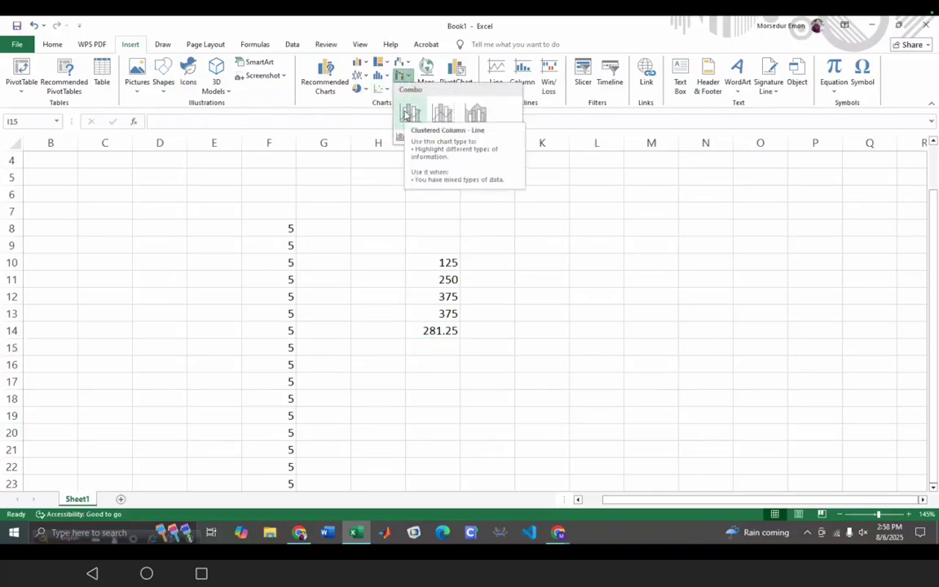
left_click(359, 66)
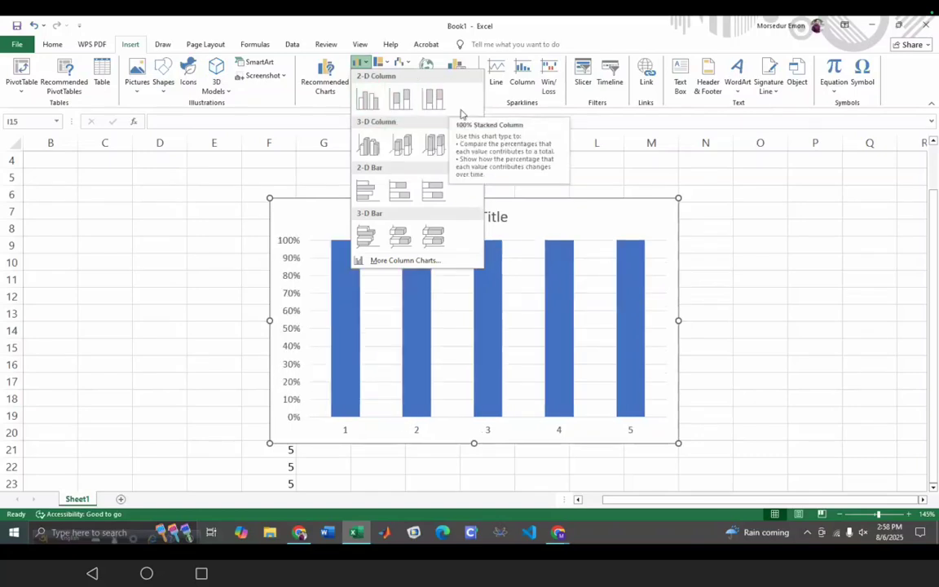
key("Escape")
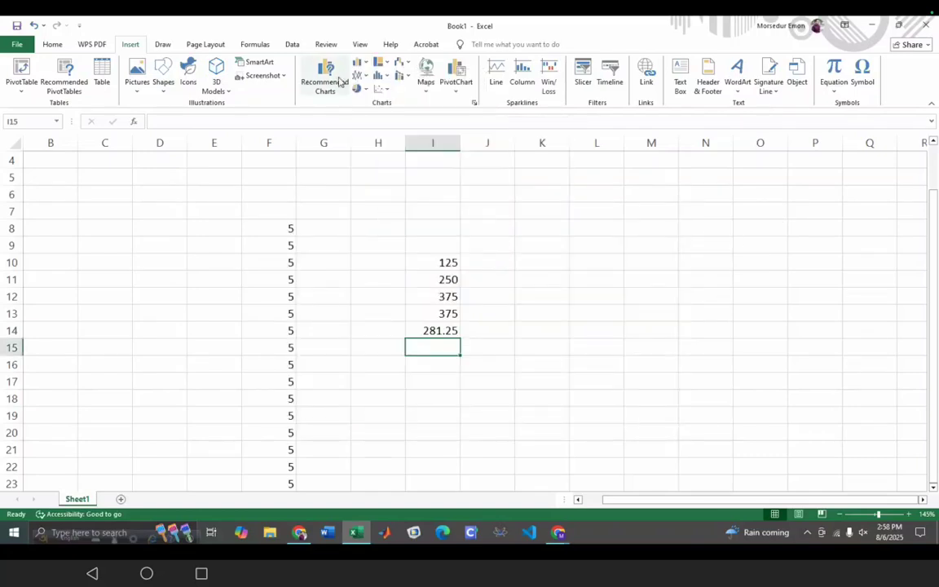
- Add a blank Sheet2, glance back at Sheet1, then return to Sheet2 at cell B4
scroll(541, 327, "down", 9)
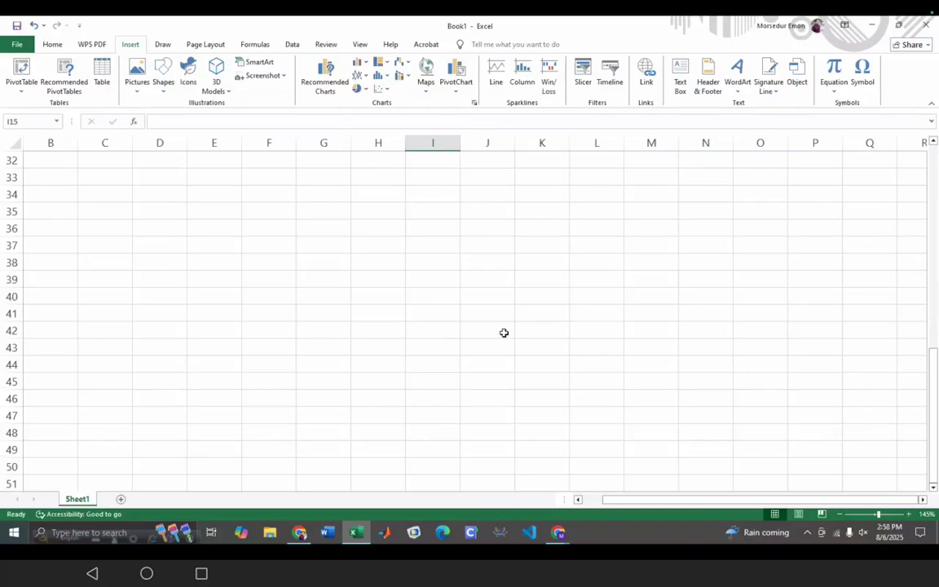
left_click(121, 499)
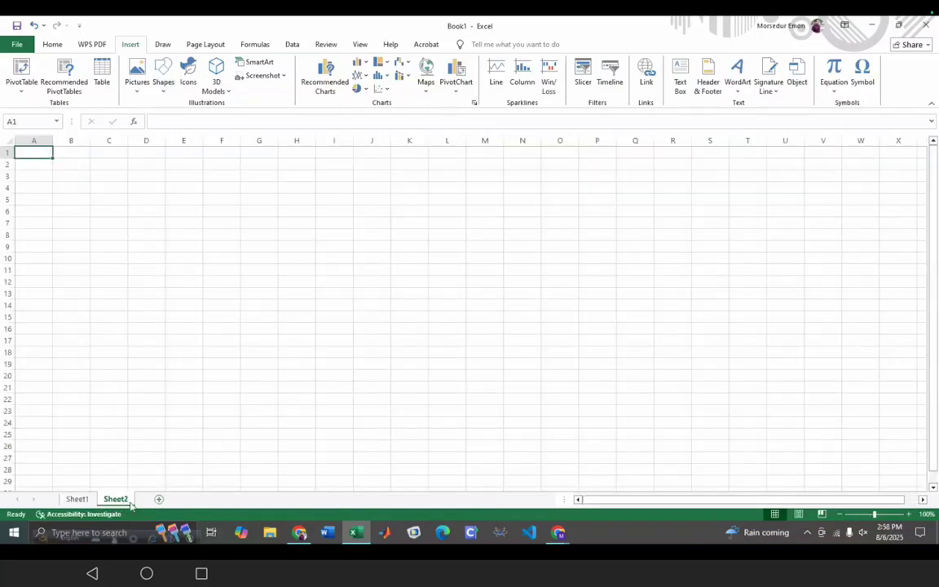
left_click(77, 499)
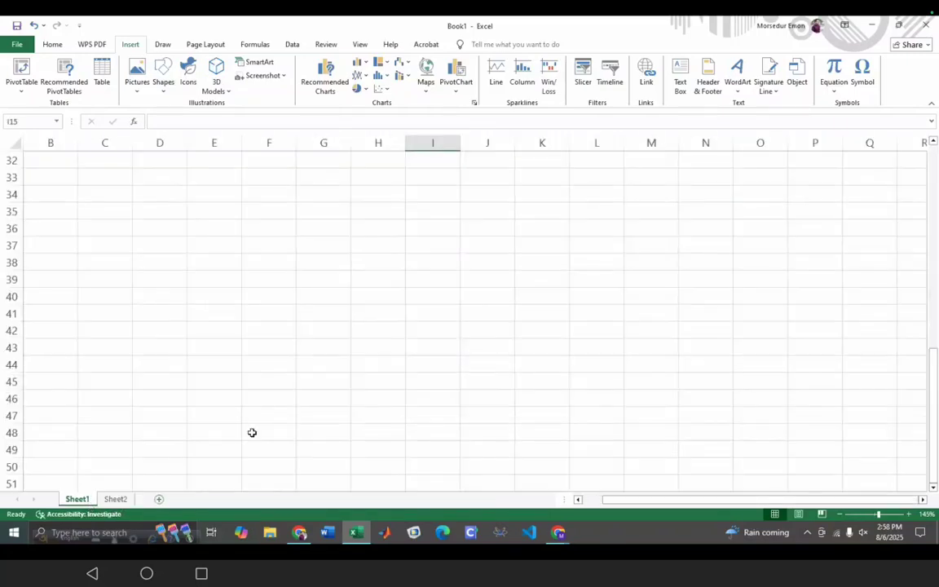
scroll(256, 407, "up", 10)
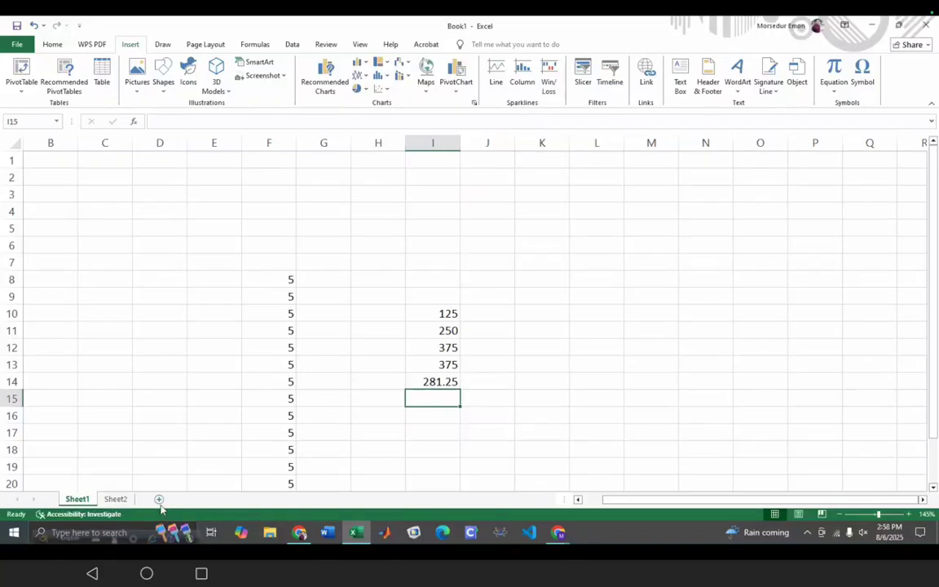
left_click(115, 499)
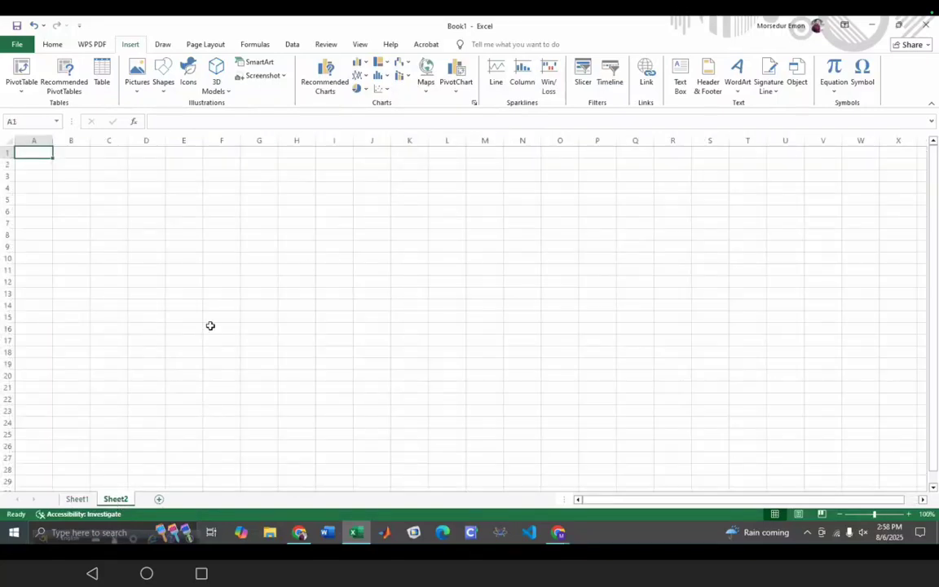
left_click(62, 188)
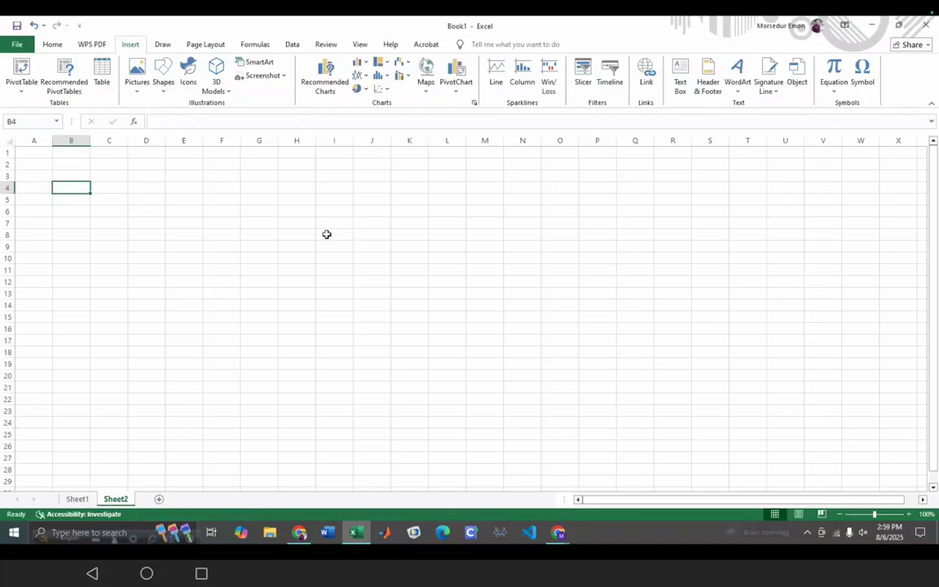
- Type Bangladesh into cell E7, correcting the misspelling
left_click(196, 224)
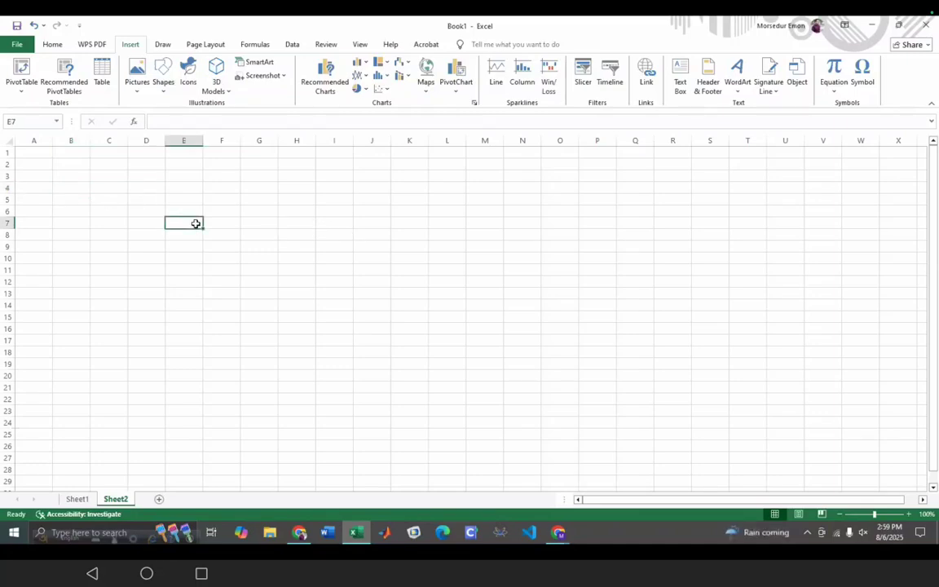
type("Bangla")
type("degh")
key("BackSpace")
key("BackSpace")
type("sh")
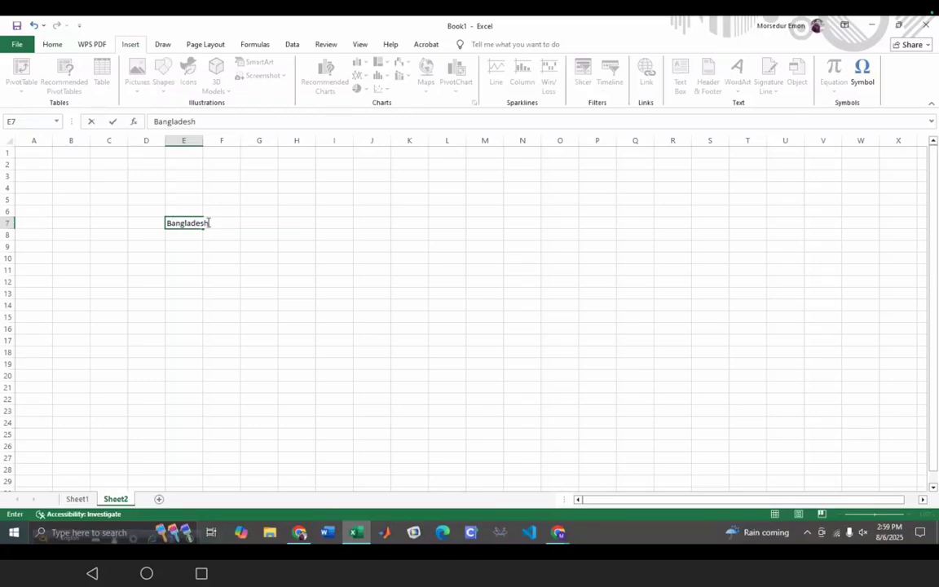
left_click(187, 222)
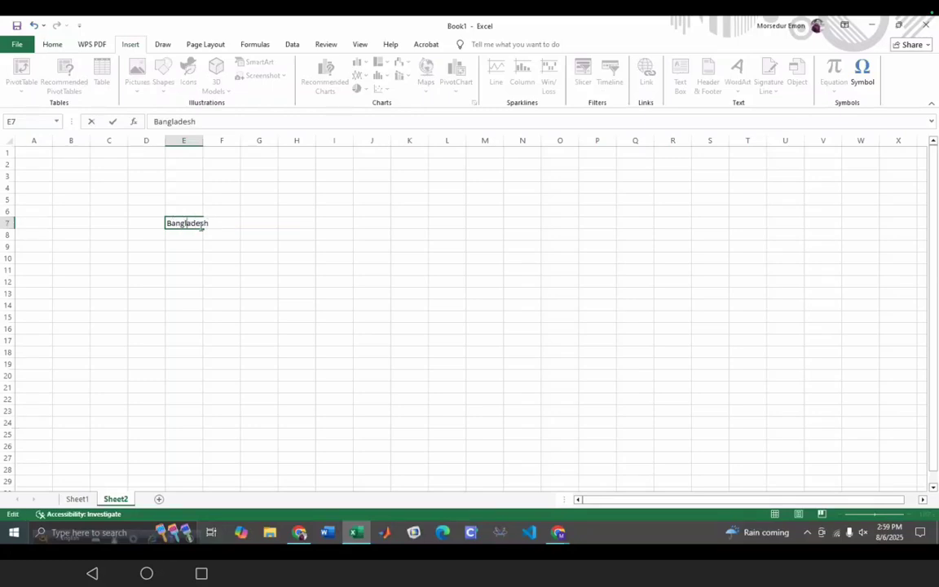
- Widen column E until Bangladesh fits fully, leaving F7 selected
left_click(193, 144)
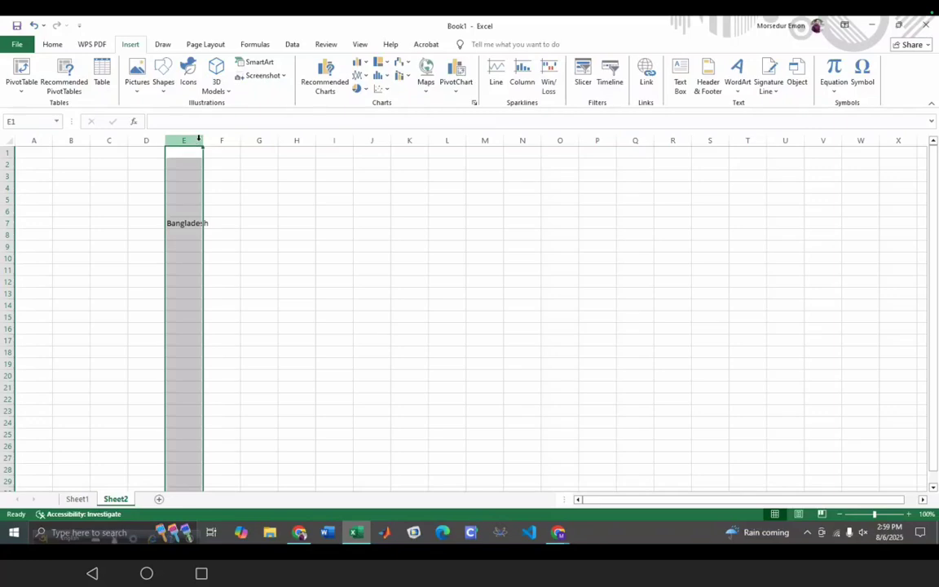
left_click_drag(202, 140, 208, 140)
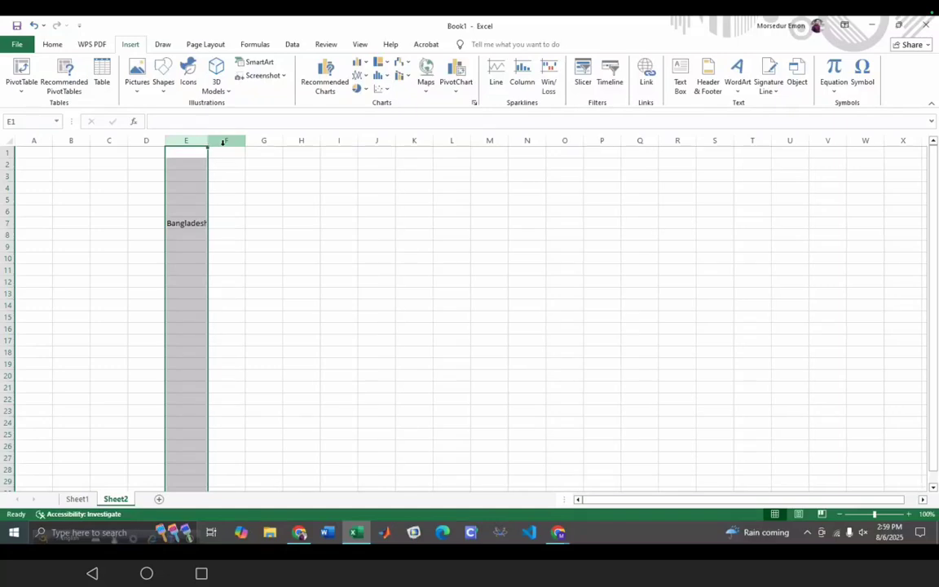
left_click_drag(210, 140, 212, 142)
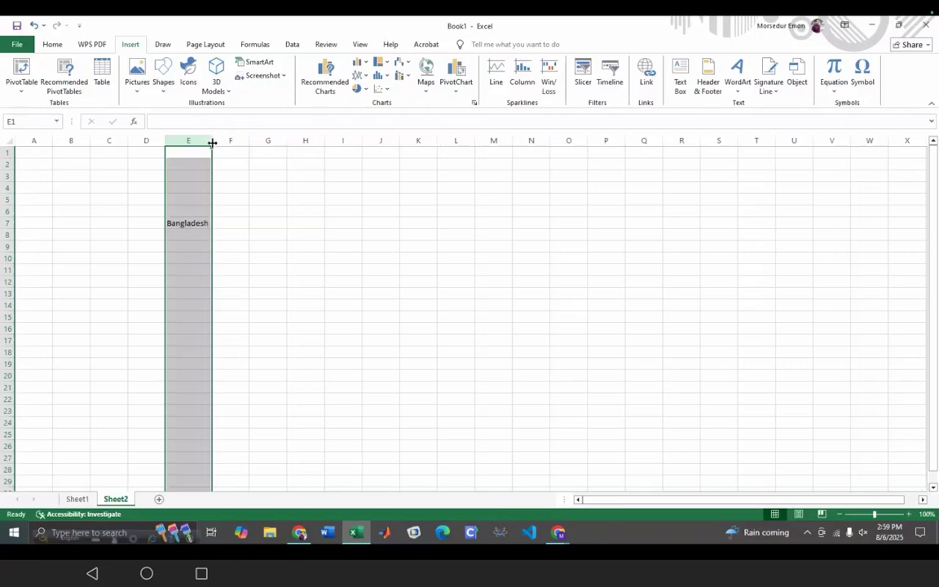
left_click(159, 261)
left_click(196, 222)
left_click(231, 221)
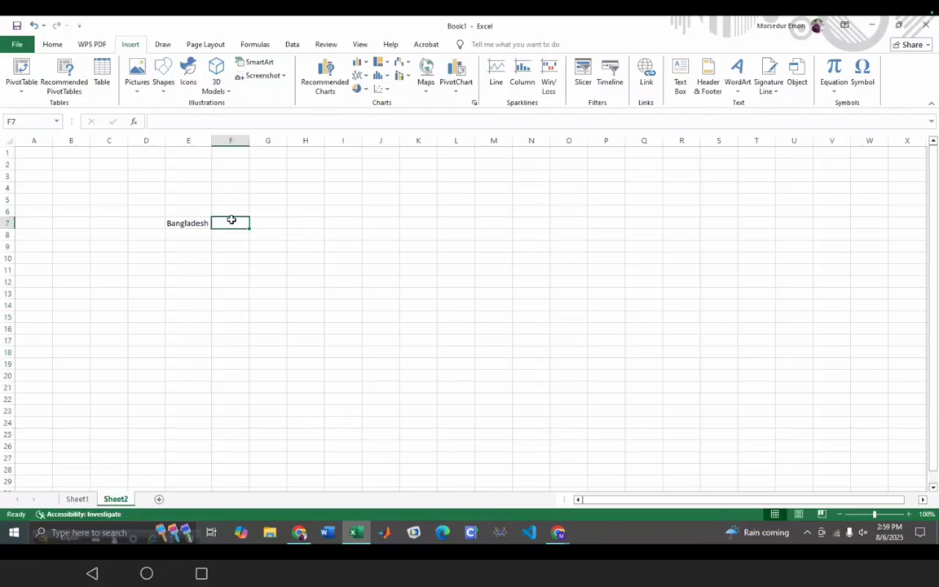
- Enter China in F7 and India in G7
type("China")
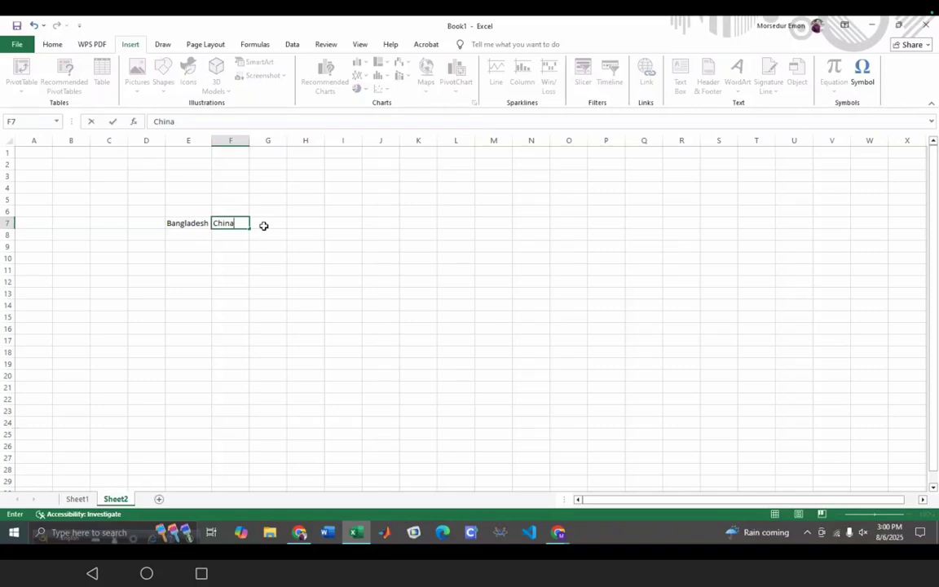
left_click(263, 225)
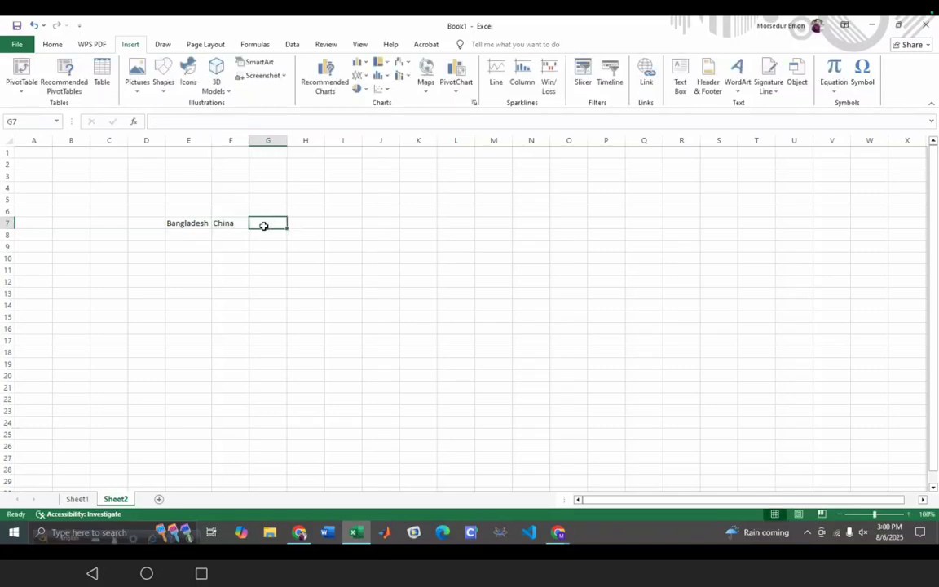
type("India")
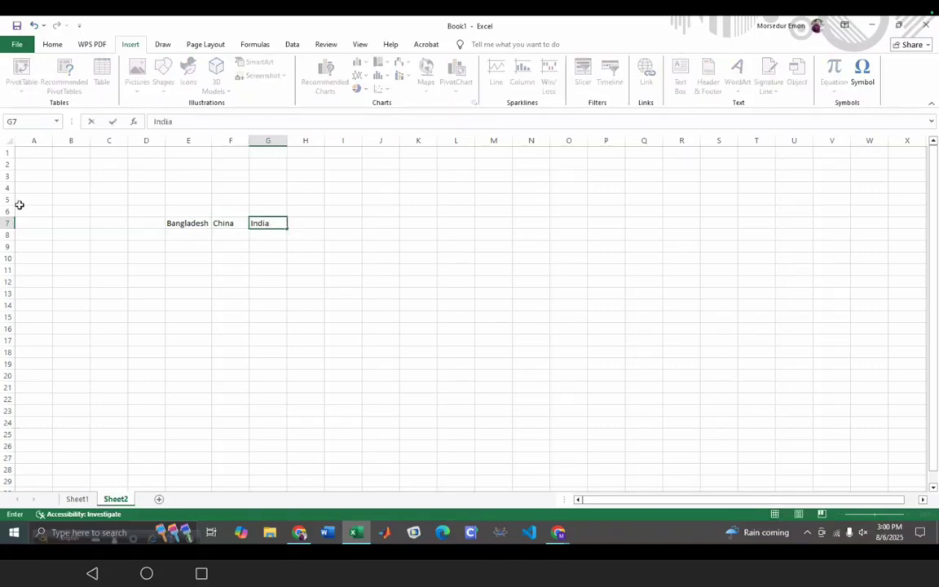
left_click(179, 235)
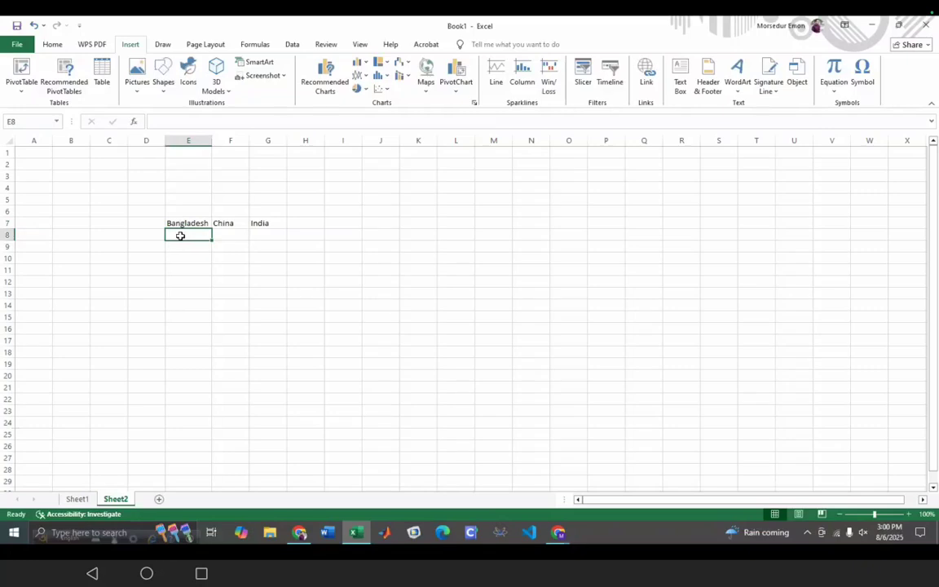
- Enter 20, 150 and 120 in E8:G8, then select the range E7:G8
type("20")
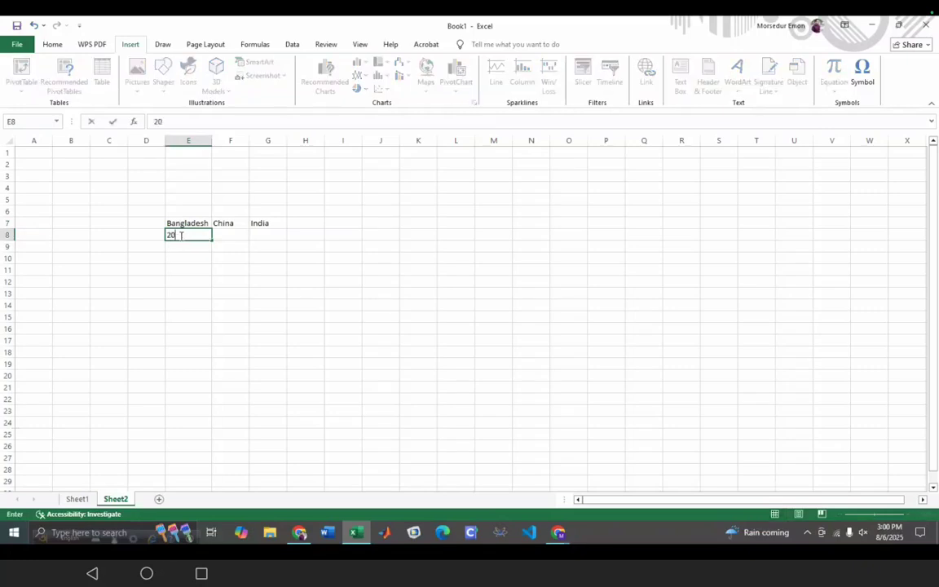
left_click(234, 235)
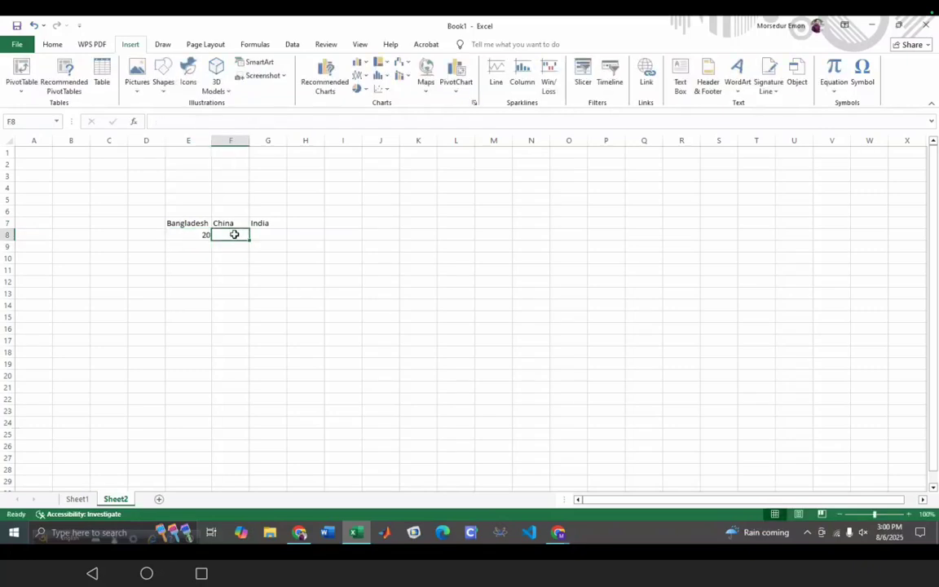
type("150")
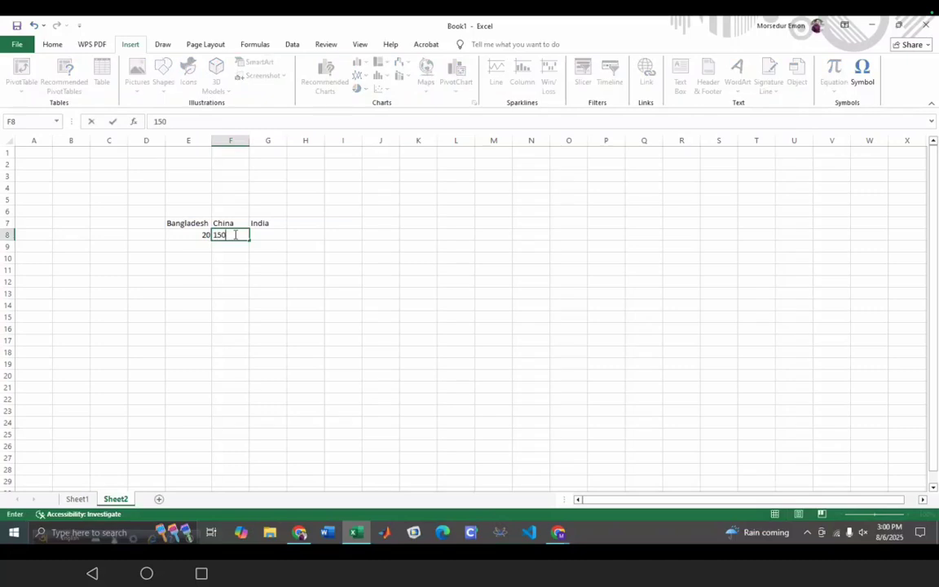
left_click(264, 235)
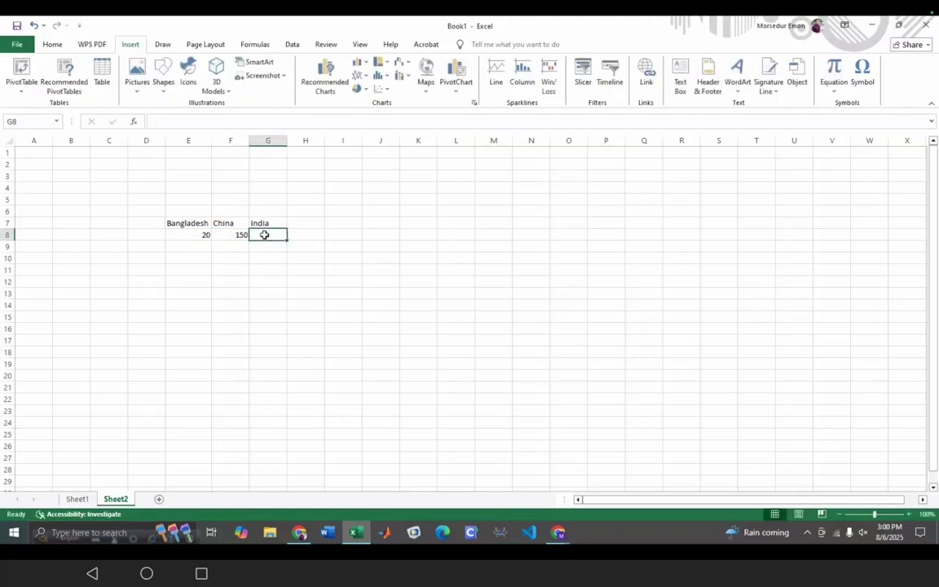
type("120")
left_click(259, 293)
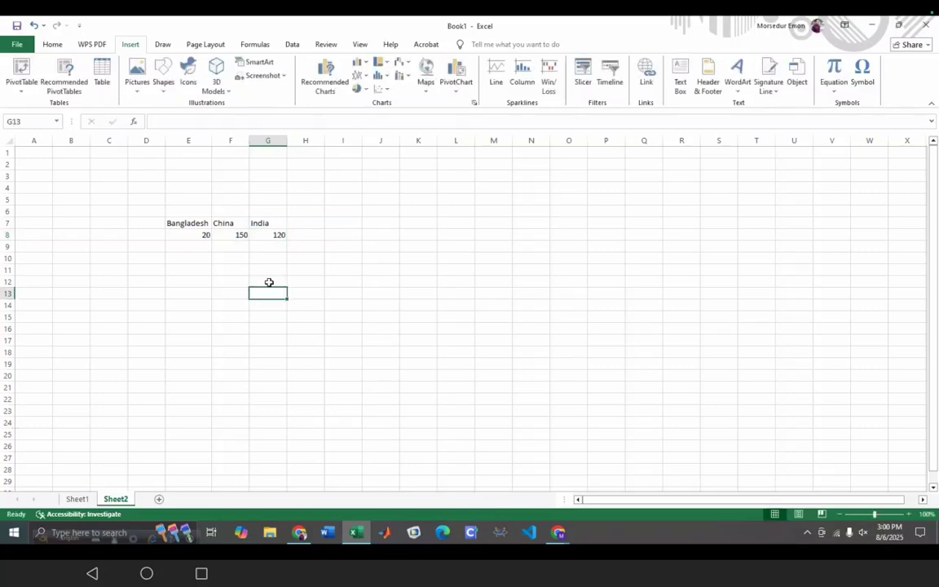
left_click(179, 224)
left_click_drag(180, 226, 272, 231)
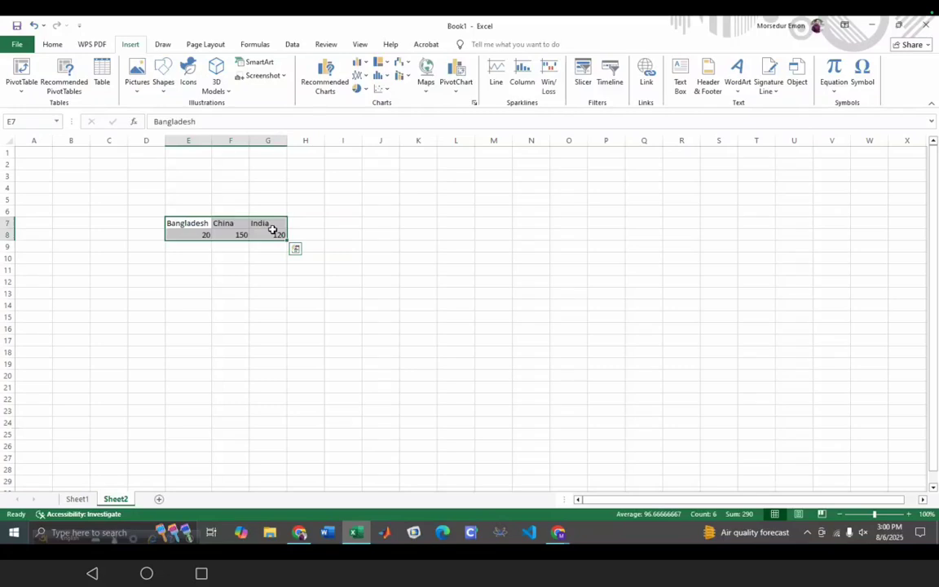
- Format E7:G8 as a table with Bangladesh, China and India as headers
left_click(103, 74)
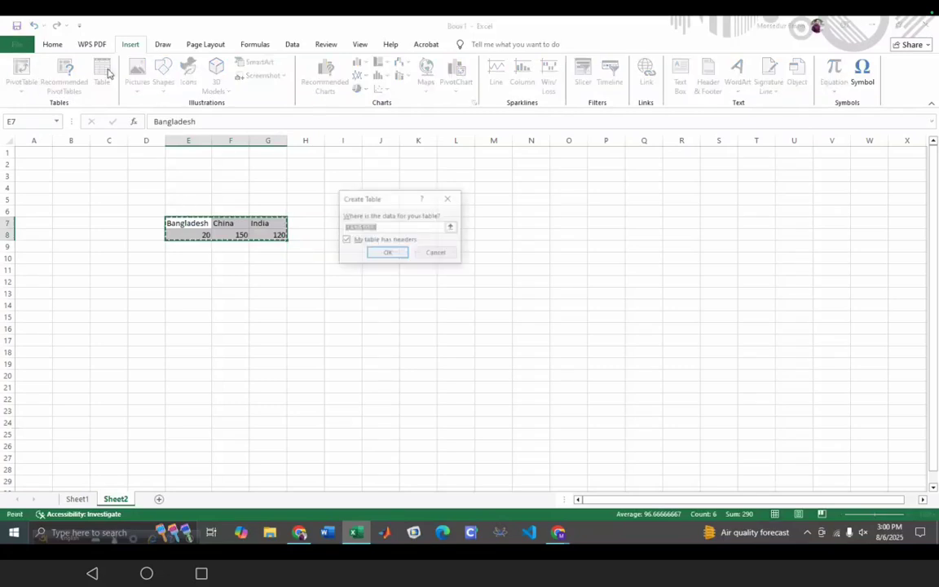
left_click(391, 252)
left_click(277, 316)
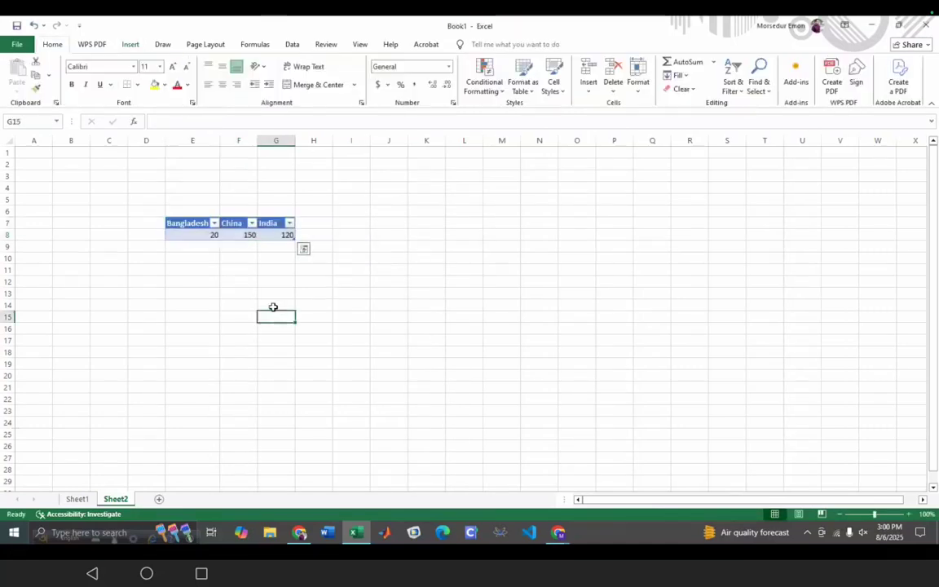
left_click(217, 228)
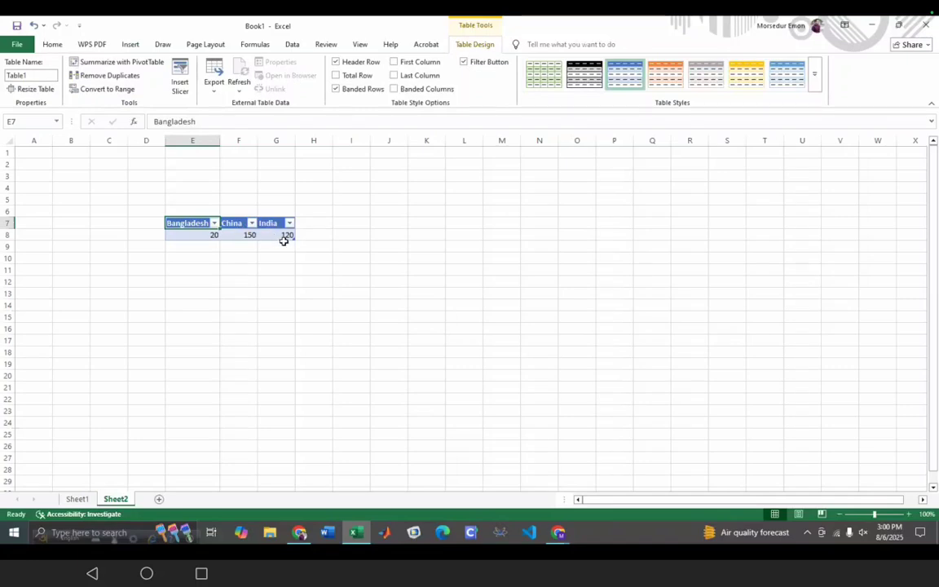
left_click_drag(182, 231, 282, 236)
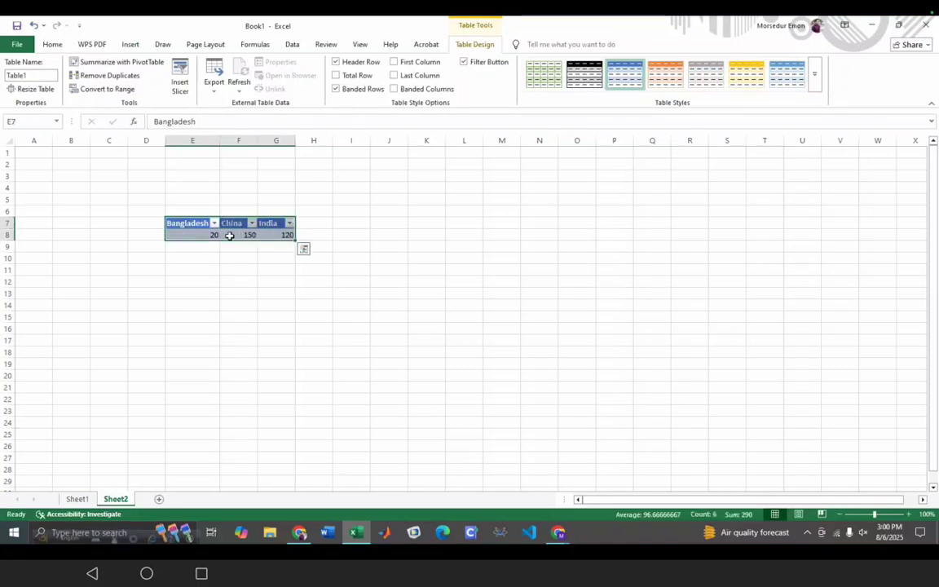
- Look over the pie chart choices, then reselect the country headers and values
left_click(130, 46)
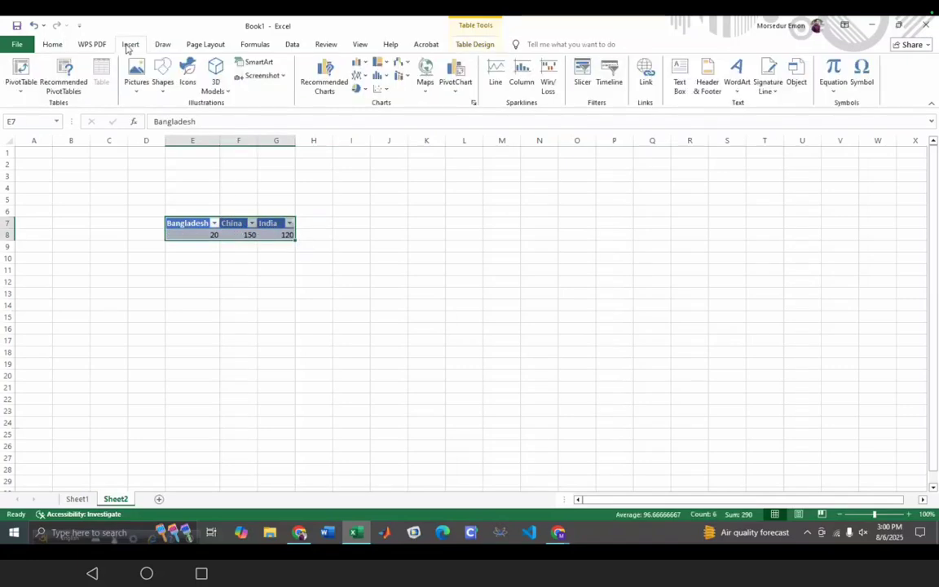
left_click(360, 89)
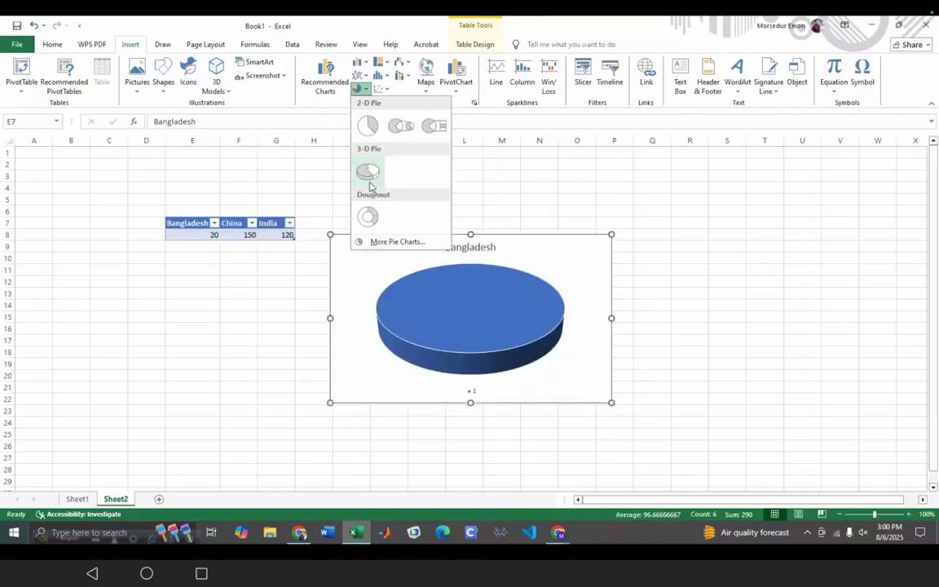
left_click(284, 277)
left_click(287, 278)
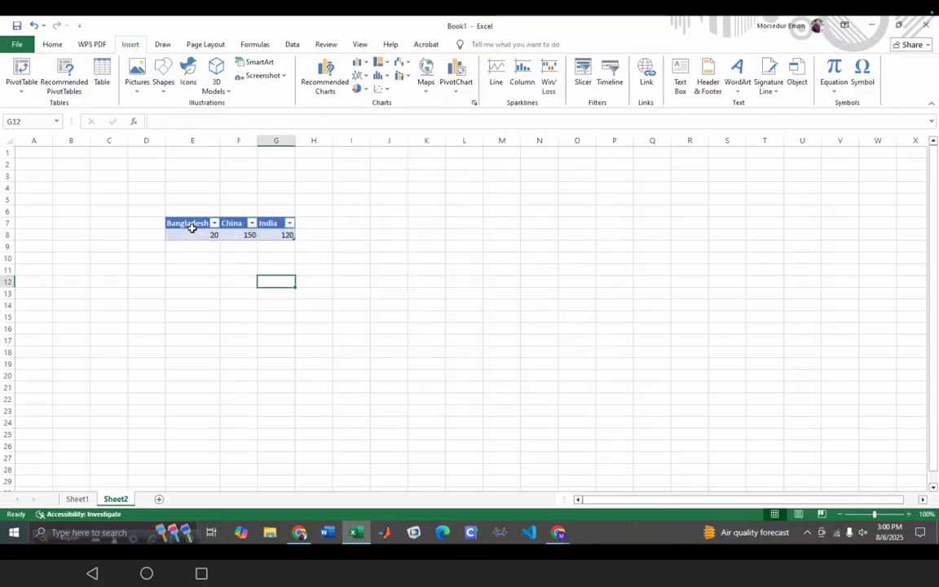
left_click(168, 219)
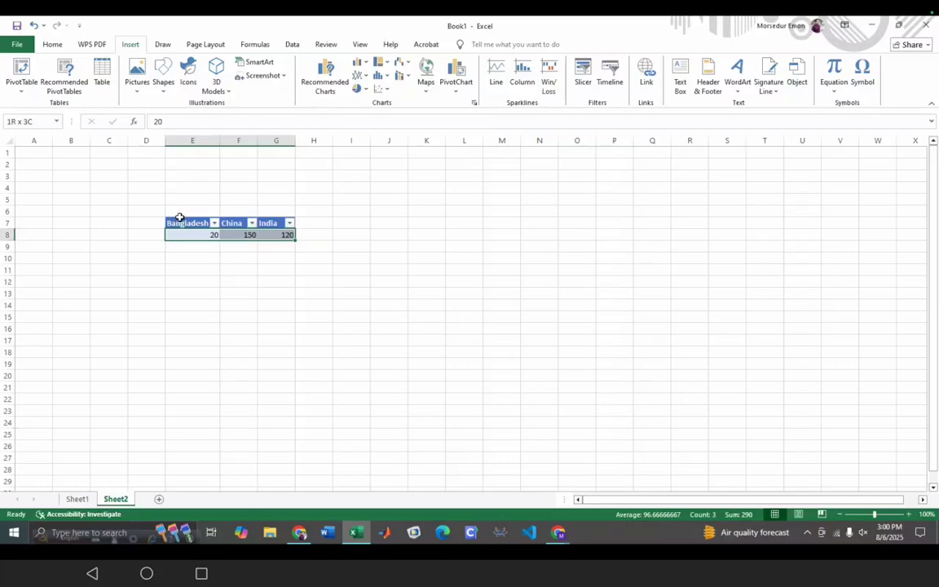
left_click(170, 222)
left_click_drag(170, 222, 216, 235)
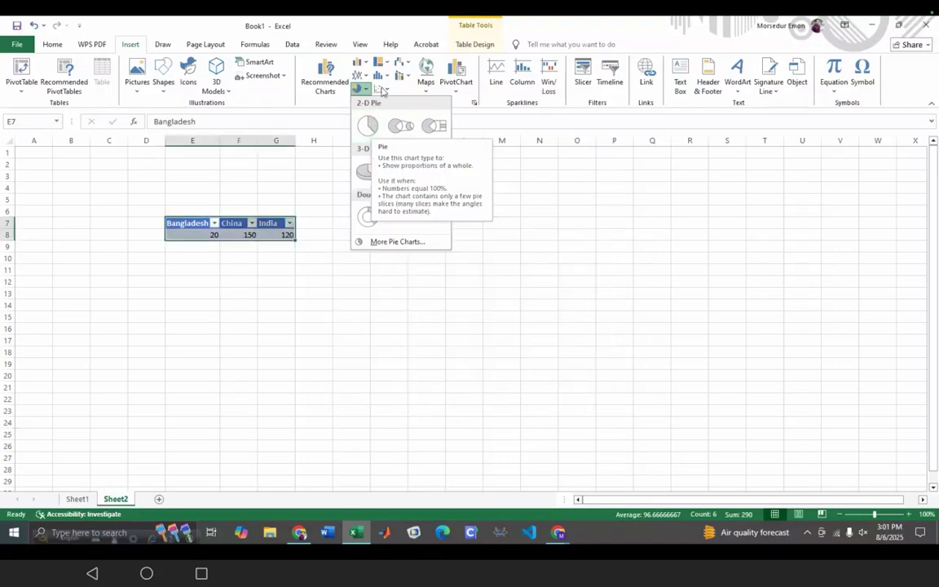
- Insert a 3-D Clustered Column chart plotting Bangladesh 20, China 150 and India 120
left_click(358, 65)
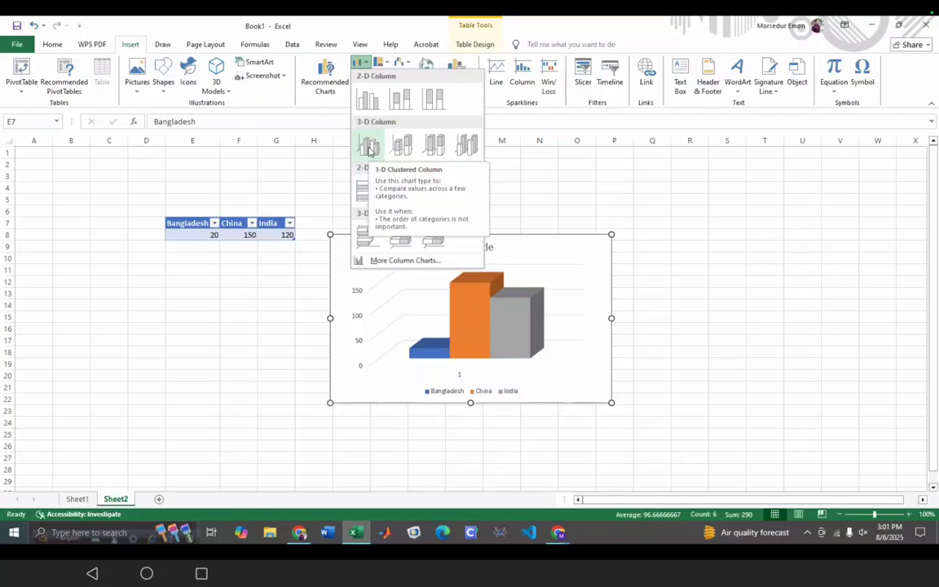
left_click(369, 147)
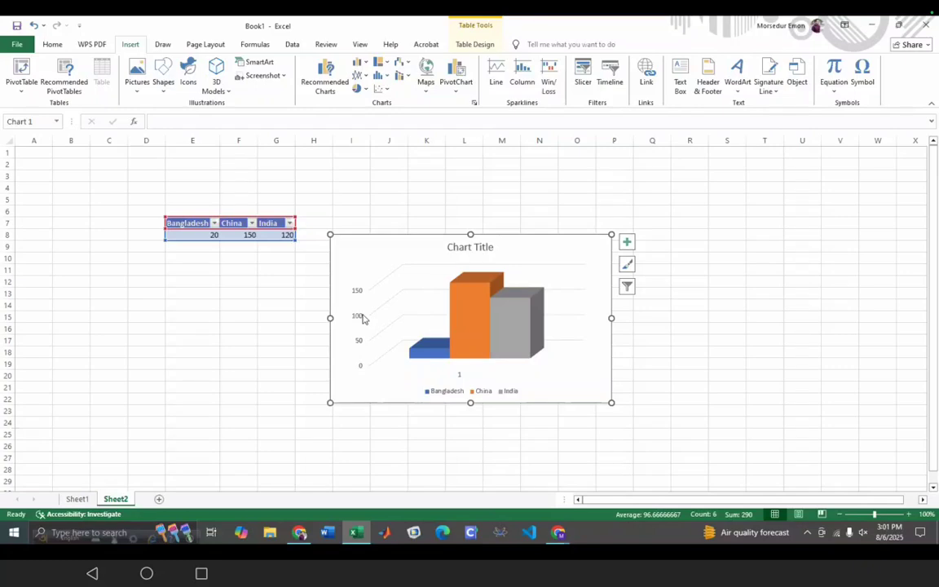
scroll(265, 326, "down", 7)
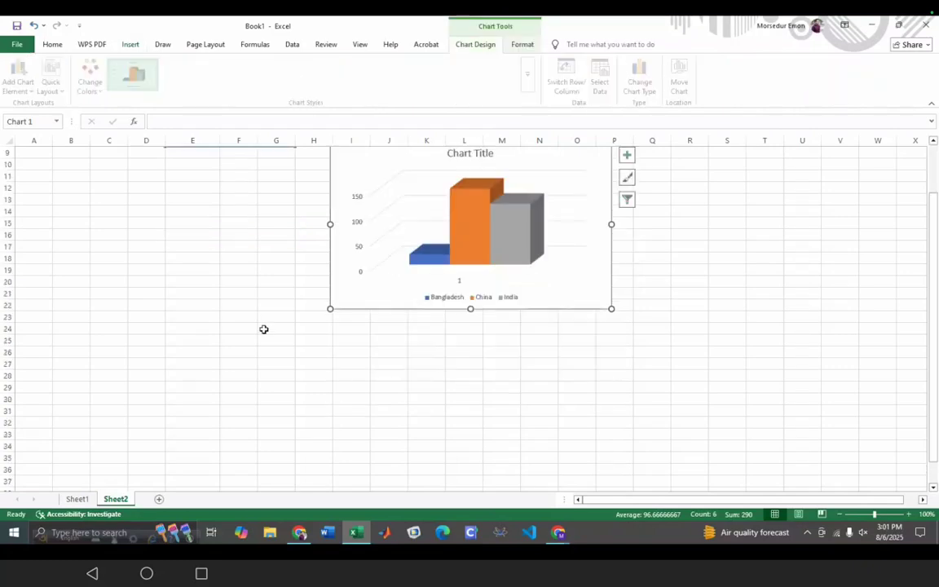
- Type January, February and March into D33:F33
left_click(139, 298)
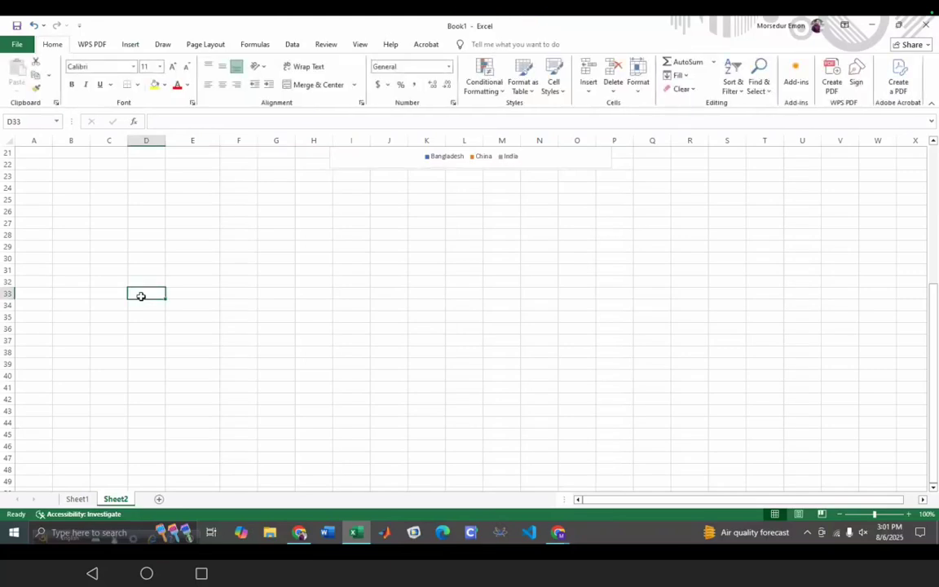
type("January")
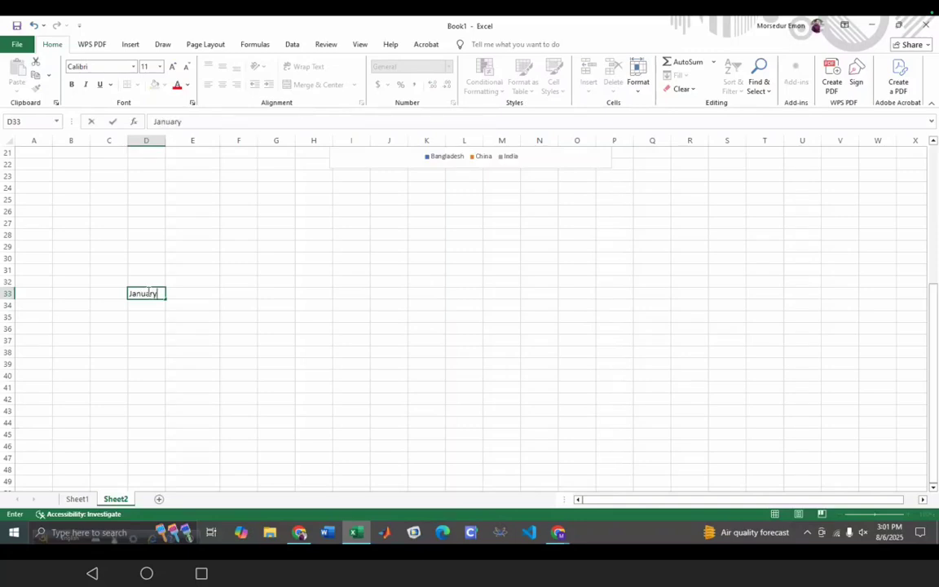
key("Tab")
type("Feb")
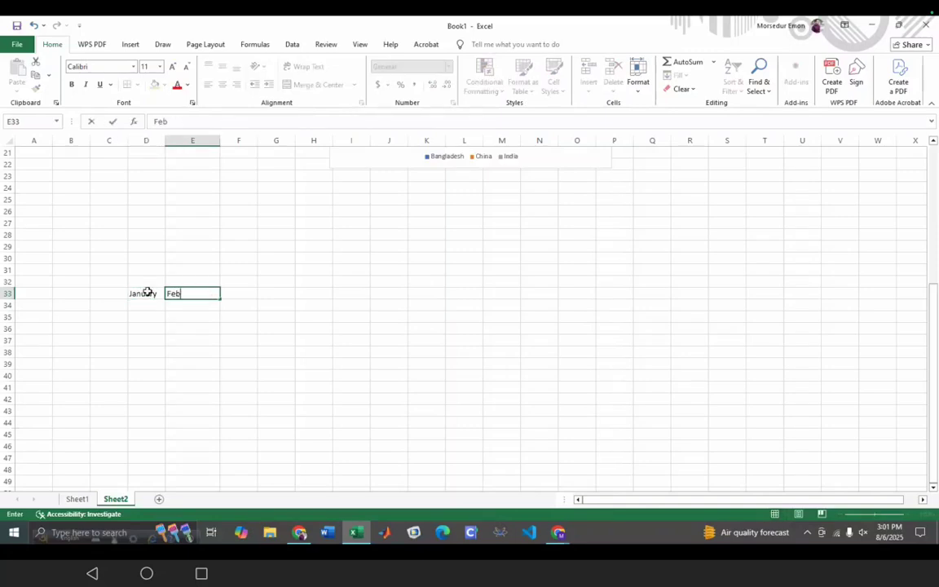
type("ruary")
key("Tab")
type("March")
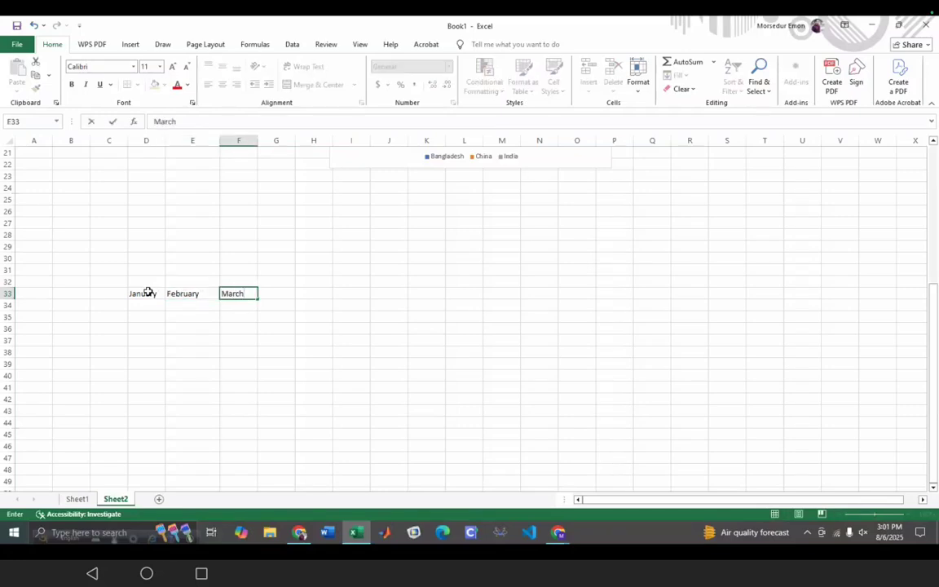
left_click(133, 294)
- Extend the month series from D33 out to October in M33
mouse_move(166, 299)
left_mouse_down()
mouse_move(188, 296)
mouse_move(180, 296)
left_mouse_up()
left_click(181, 337)
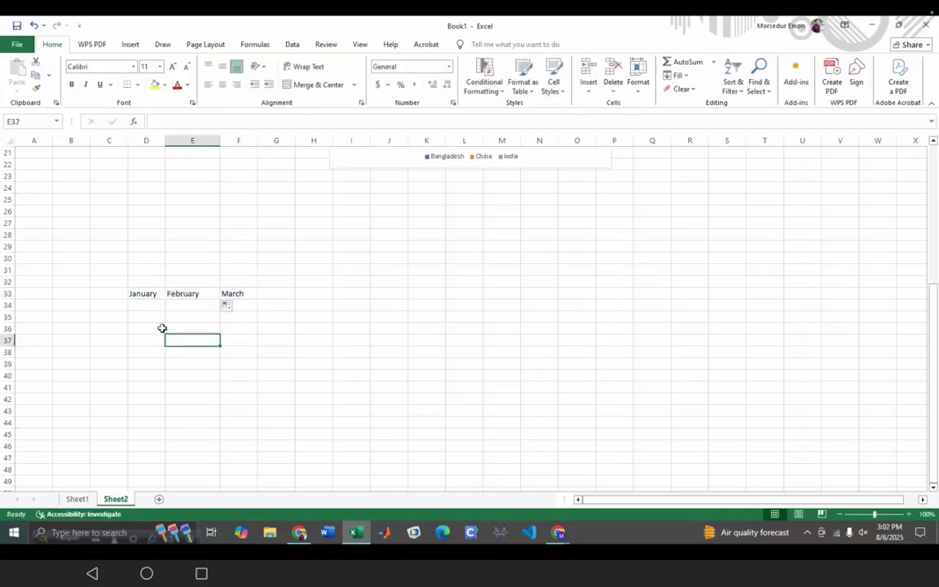
left_click(150, 298)
left_click_drag(165, 300, 295, 294)
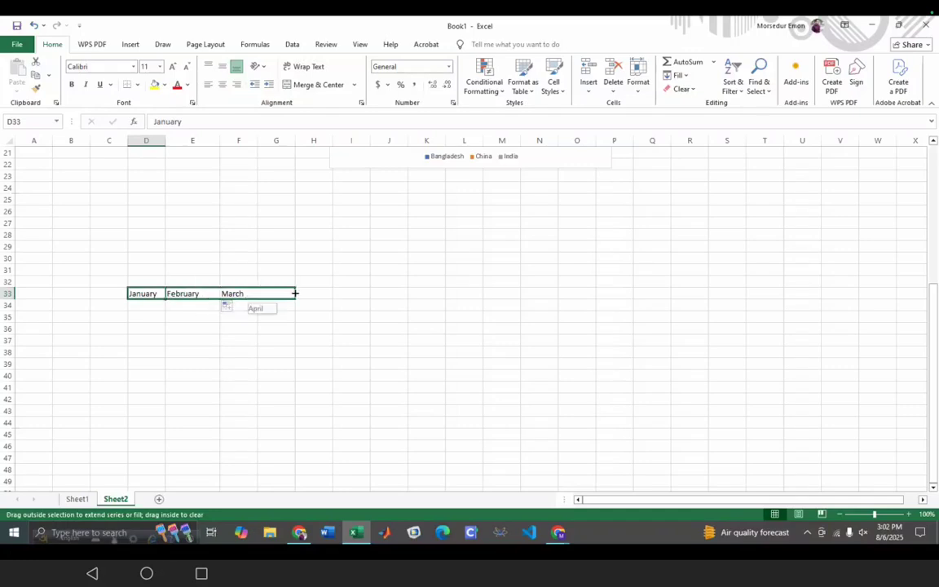
left_click_drag(295, 293, 510, 300)
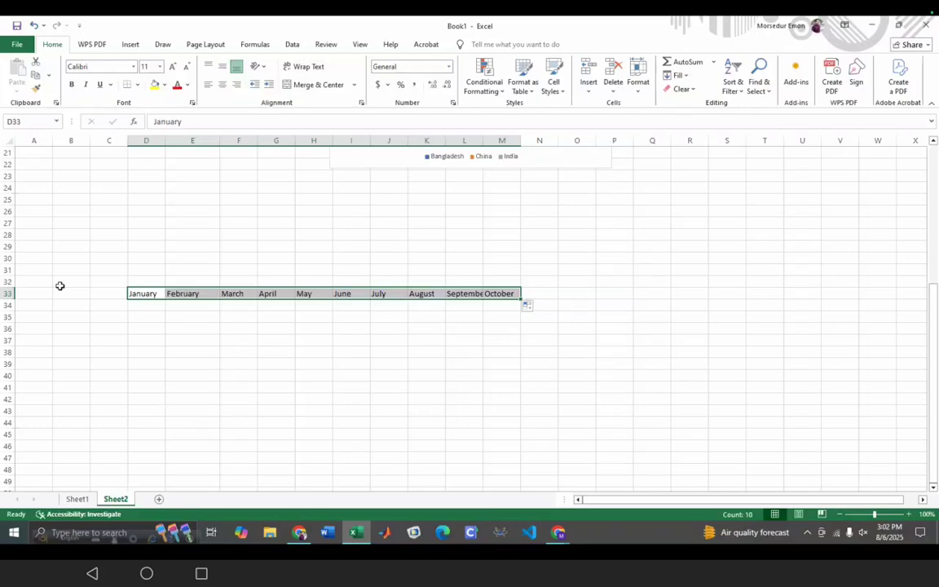
- Enter Saturday and Sunday in E38:F38 and extend the weekdays to Friday in K38
left_click(180, 351)
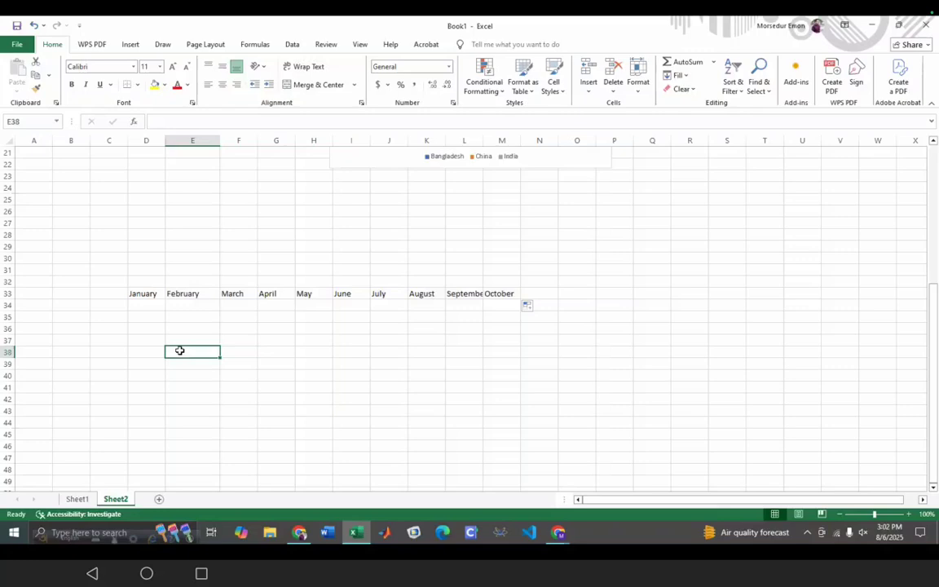
type("Sat")
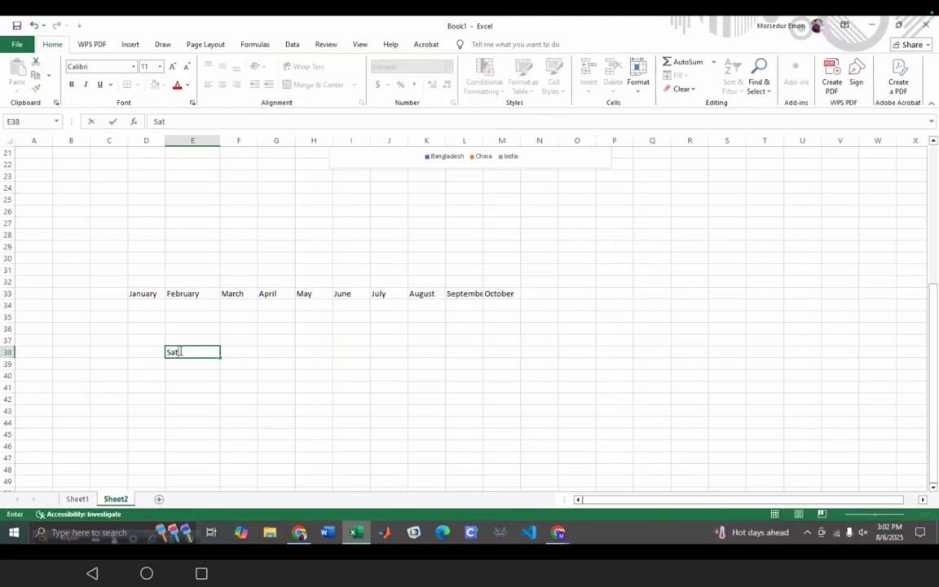
type("urday")
key("Tab")
type("Sunday")
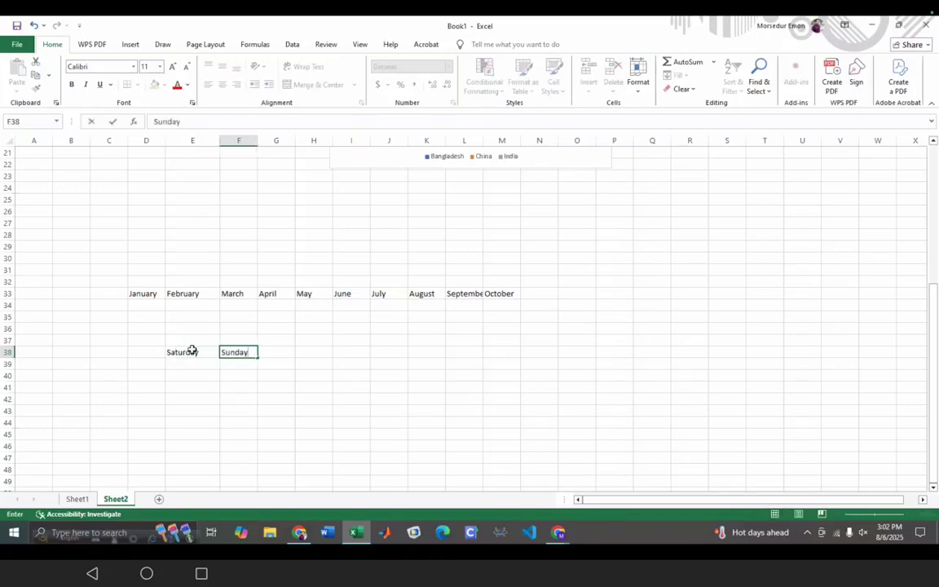
left_click(181, 351)
left_click_drag(217, 356, 291, 352)
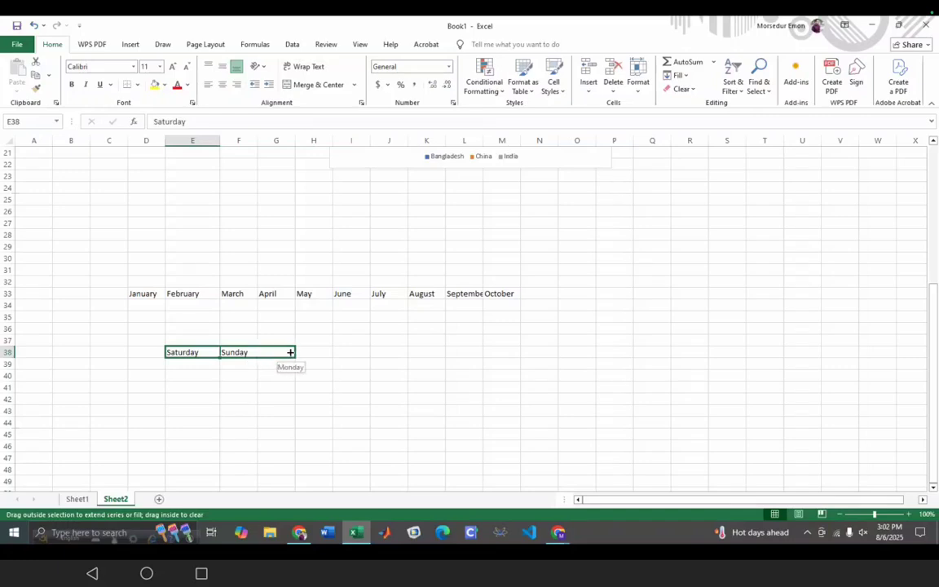
left_click_drag(292, 352, 445, 356)
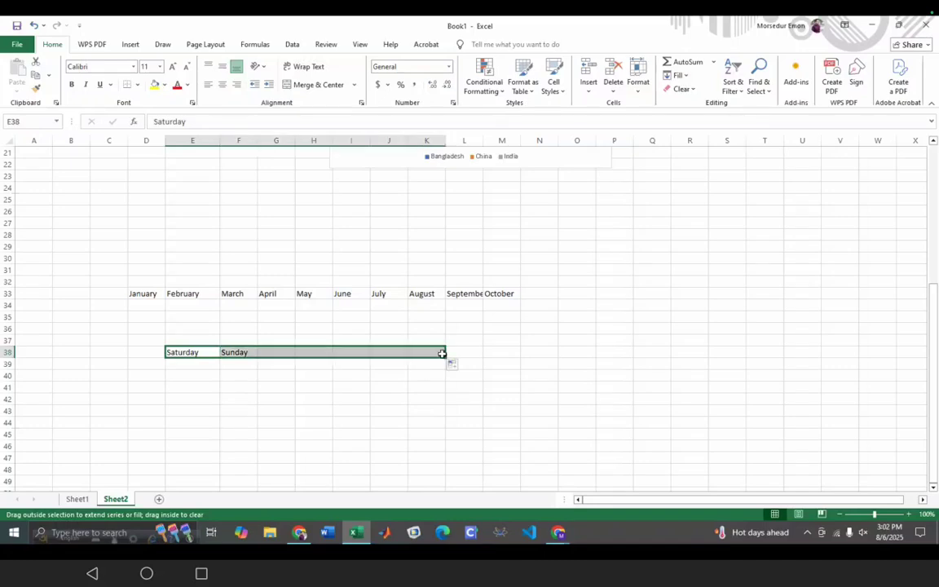
left_click(215, 437)
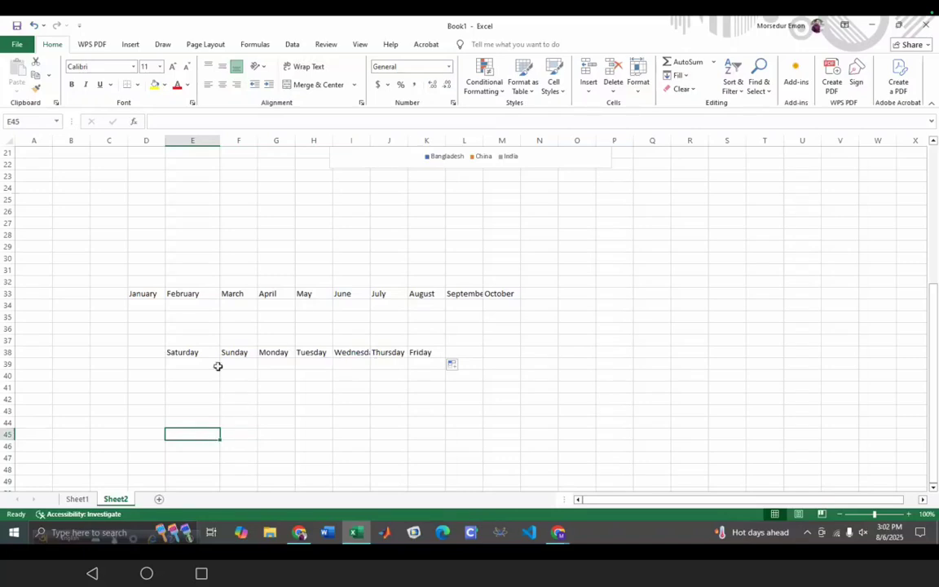
- Fill the weekdays Saturday through Friday down column E to E44
left_click(189, 353)
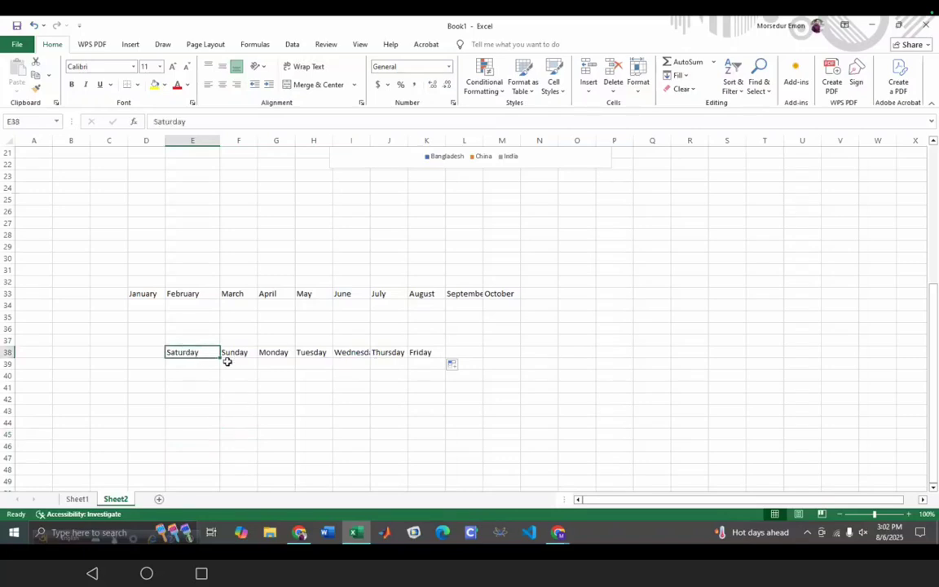
mouse_move(218, 355)
left_mouse_down()
mouse_move(217, 406)
mouse_move(199, 355)
mouse_move(218, 366)
left_mouse_up()
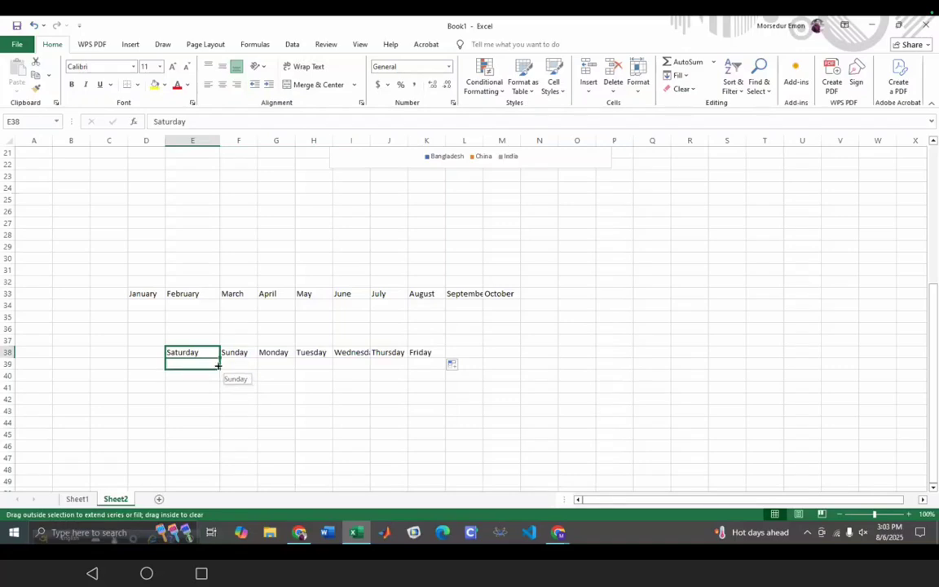
left_click_drag(218, 367, 216, 430)
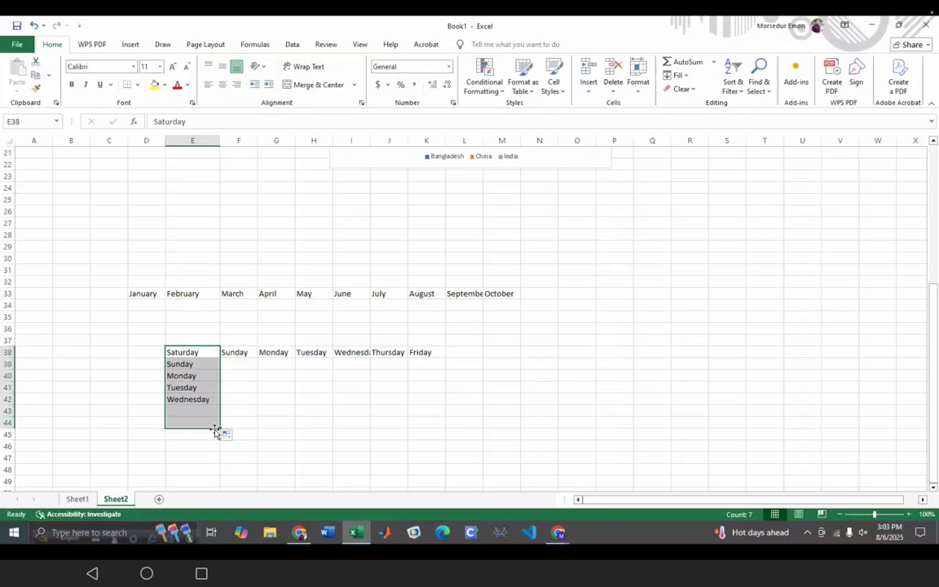
left_click(389, 473)
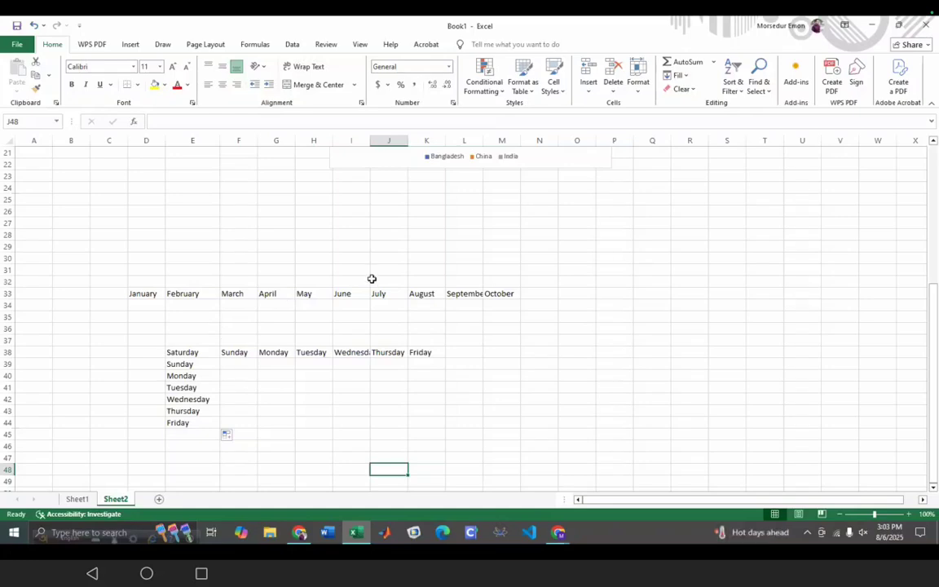
left_click(351, 356)
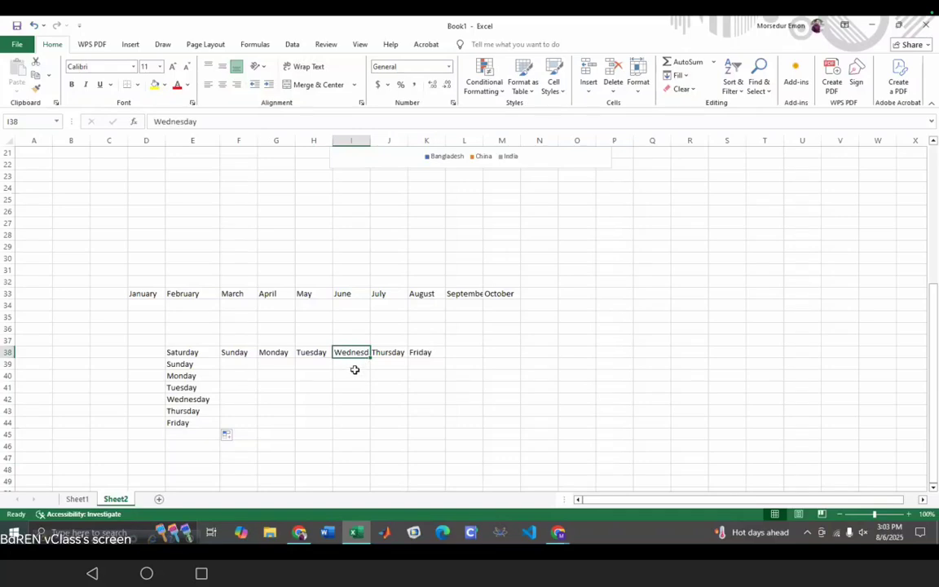
left_click(307, 68)
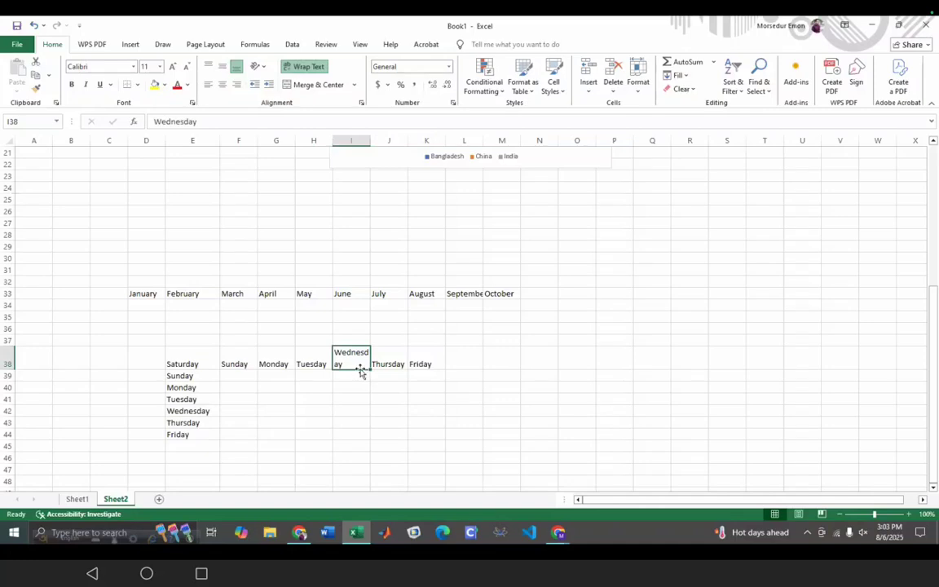
key("ctrl+z")
left_click(687, 357)
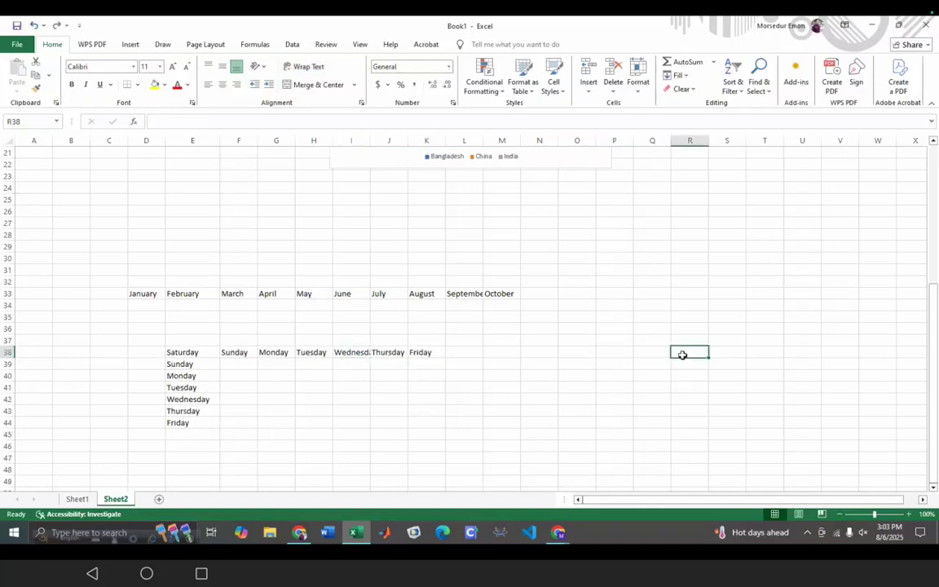
double_click(684, 354)
type("M")
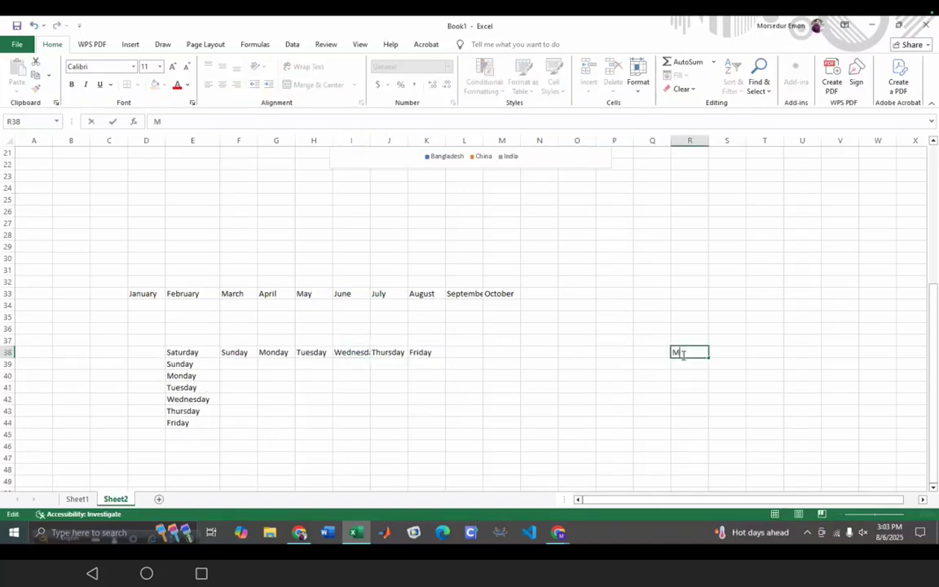
type("y name is protto")
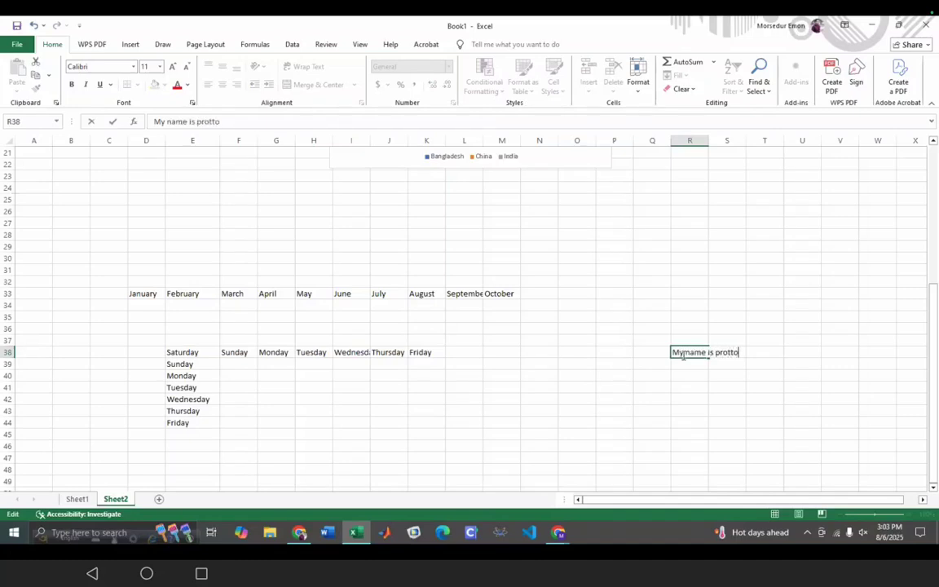
type("y")
left_click(608, 389)
left_click(703, 354)
mouse_move(698, 347)
left_mouse_down()
mouse_move(679, 355)
mouse_move(689, 351)
left_mouse_up()
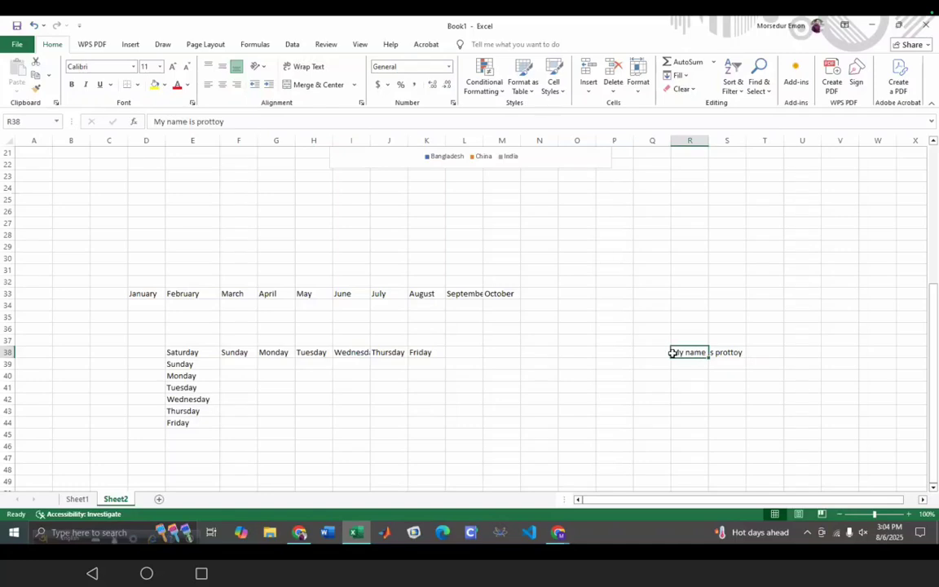
left_click_drag(710, 358, 719, 358)
left_click(709, 354)
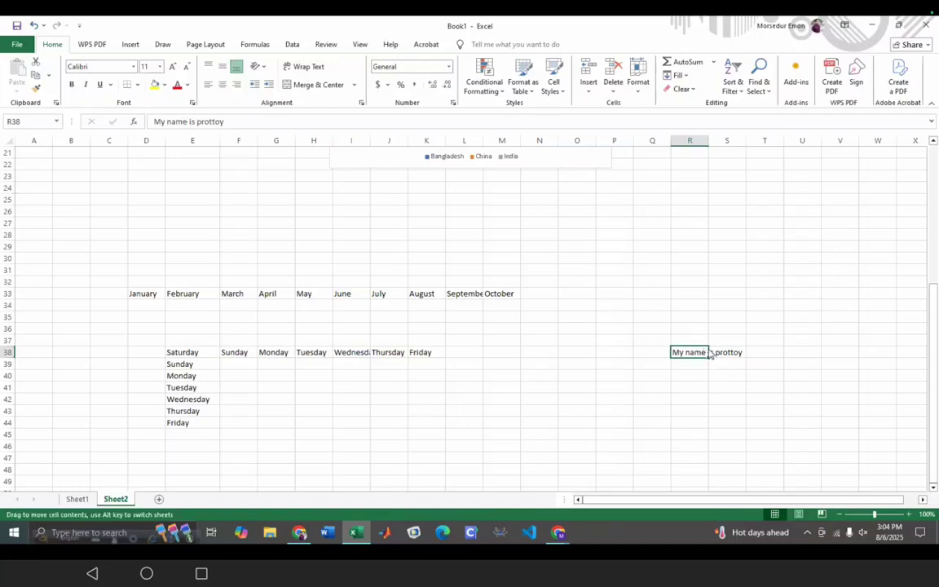
left_click(310, 67)
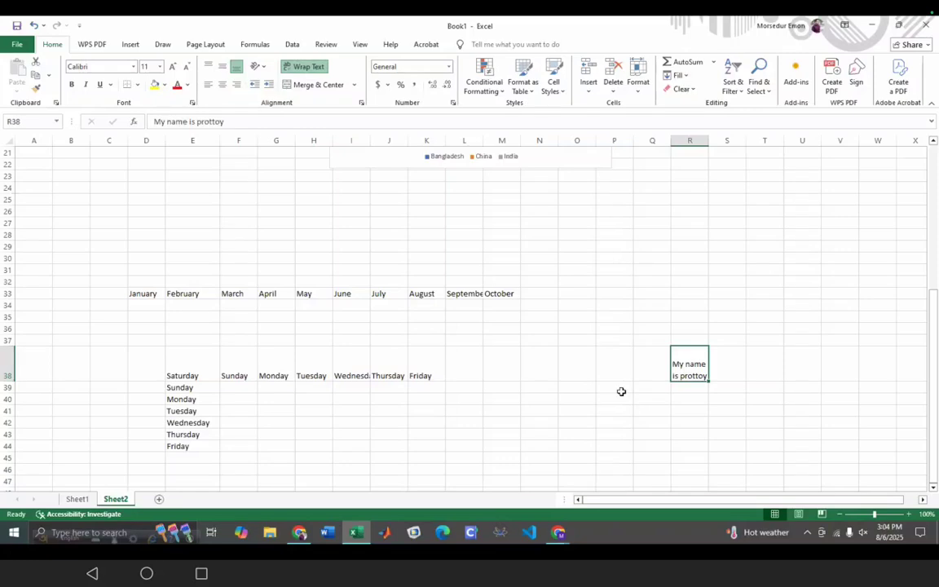
key("ctrl+z")
left_click(539, 431)
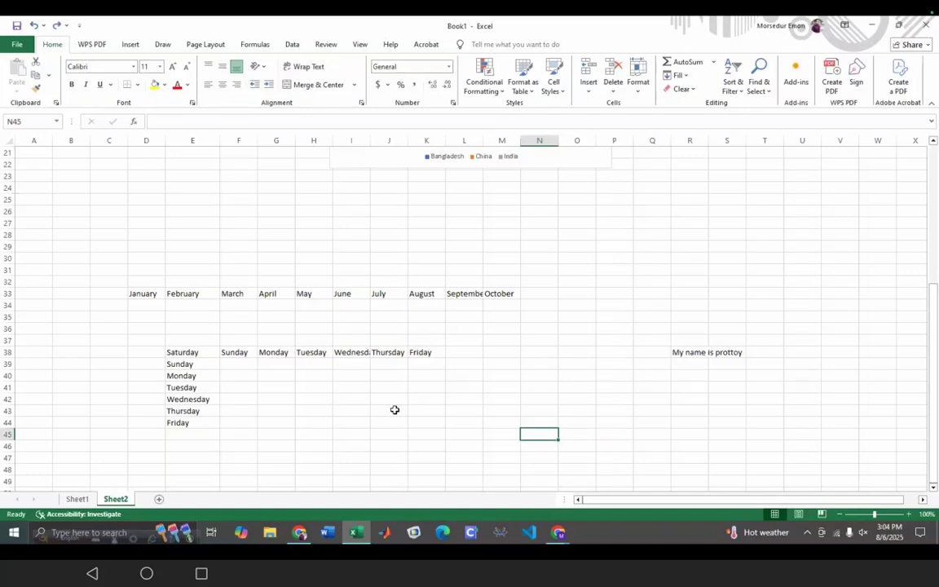
- Type the title 'Prottoy Group of Industries' into cell C55
scroll(301, 293, "down", 9)
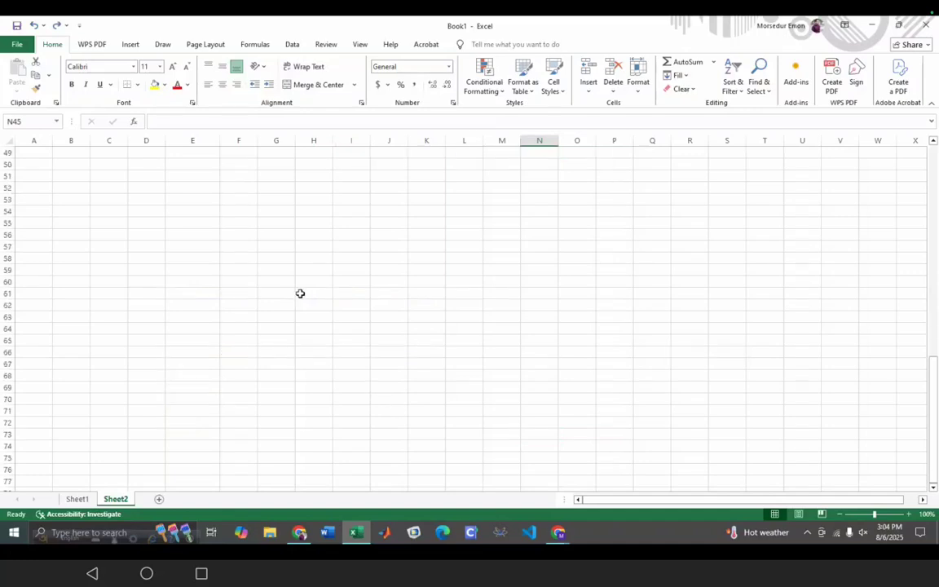
left_click(135, 222)
left_click(48, 222)
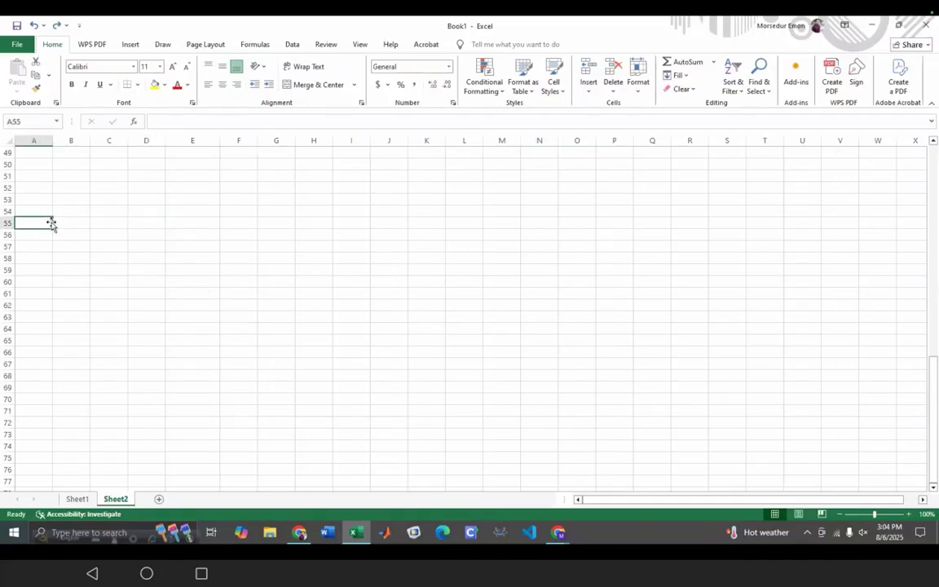
double_click(94, 227)
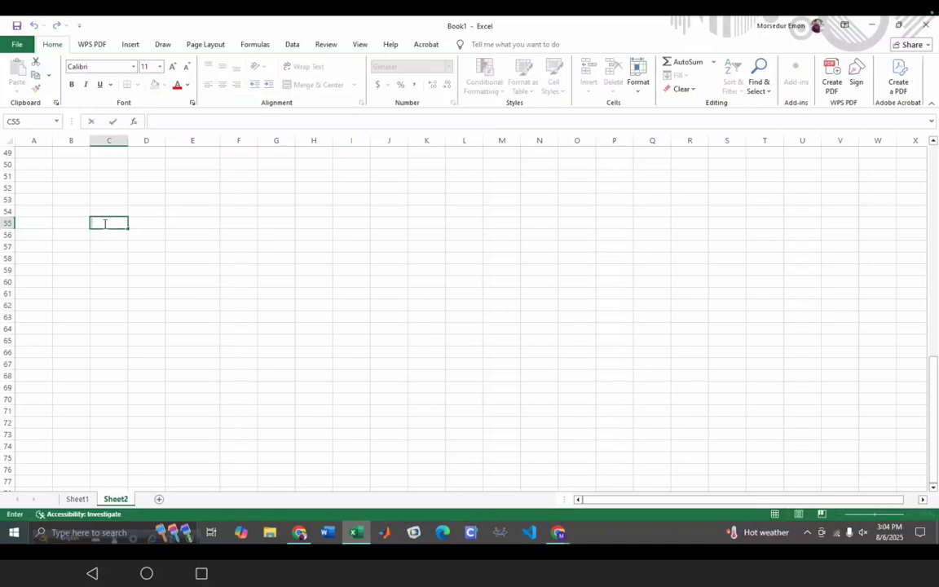
type("Prottoy Group")
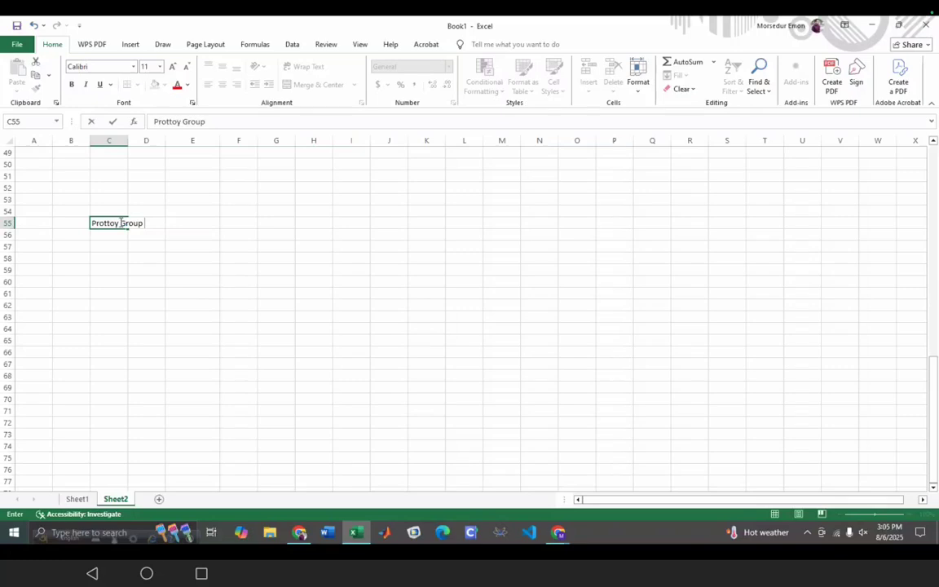
type("of INdustries")
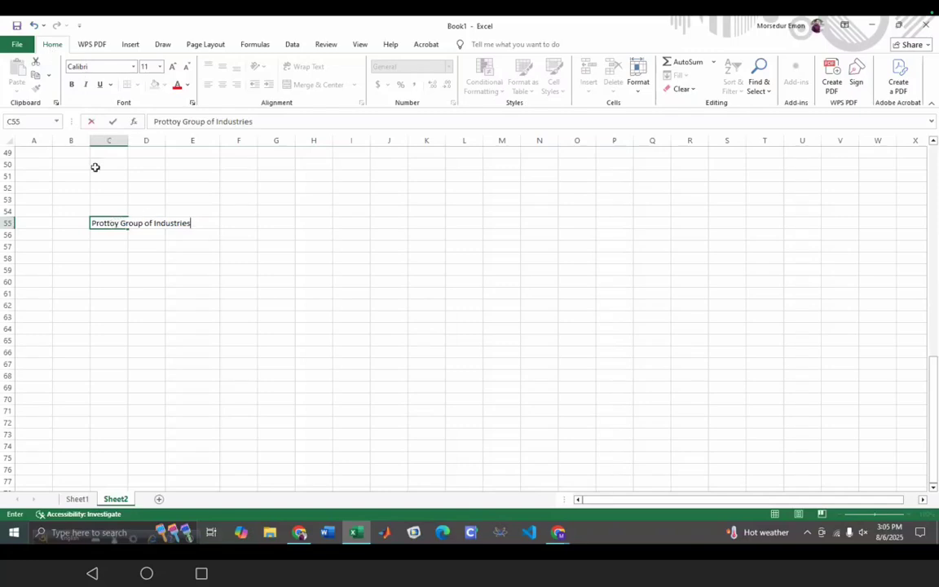
left_click(120, 221)
- Commit the C55 title and reselect its cell
left_click(127, 47)
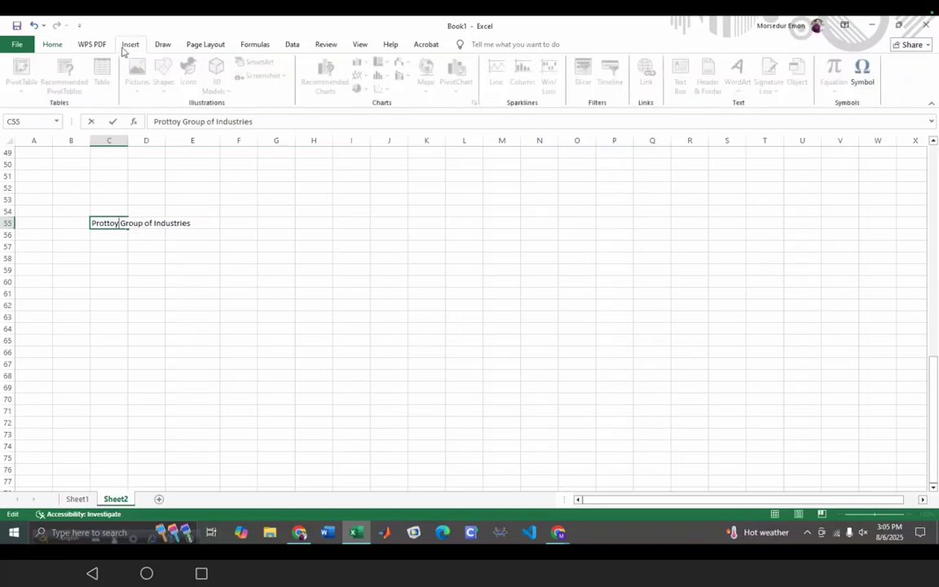
left_click(61, 45)
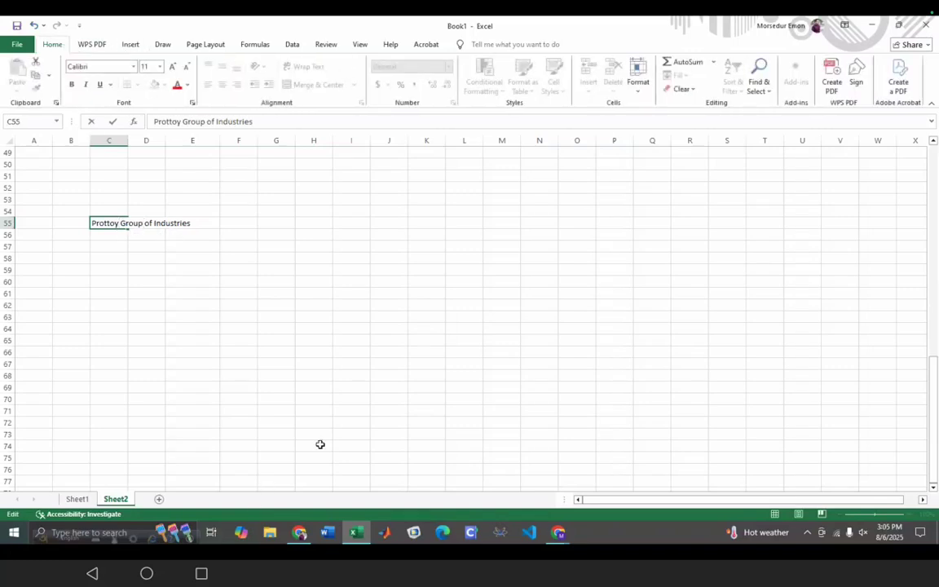
scroll(326, 441, "up", 16)
scroll(325, 417, "down", 7)
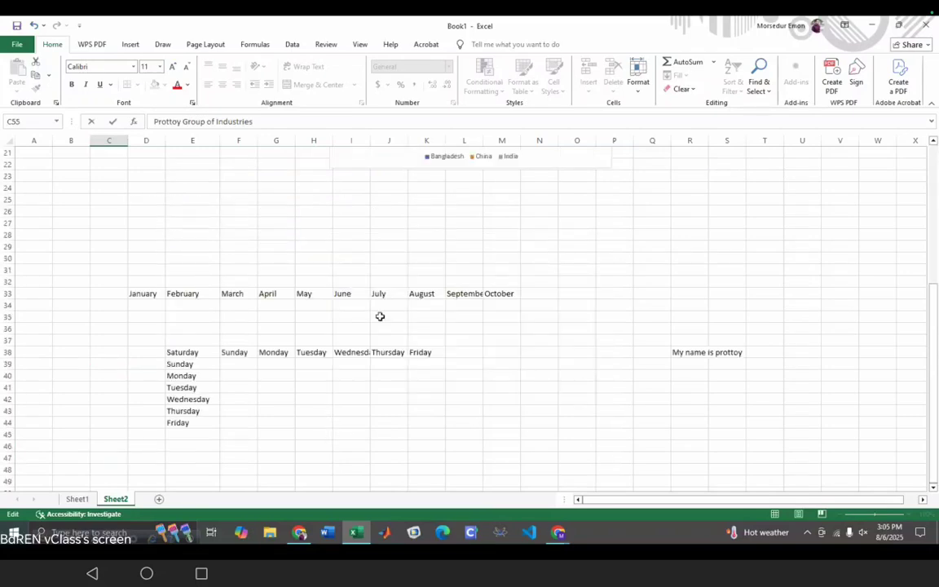
scroll(295, 352, "down", 8)
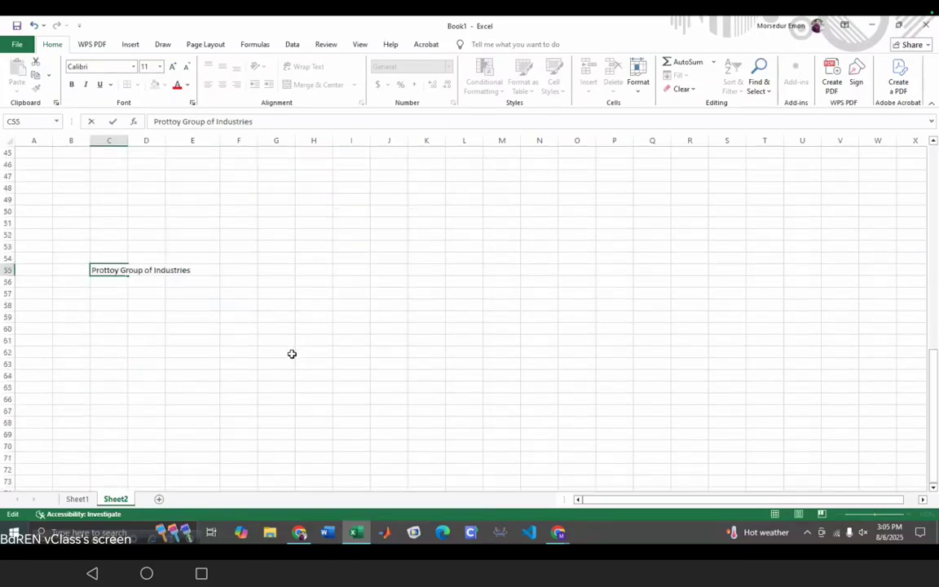
left_click(183, 272)
left_click(131, 267)
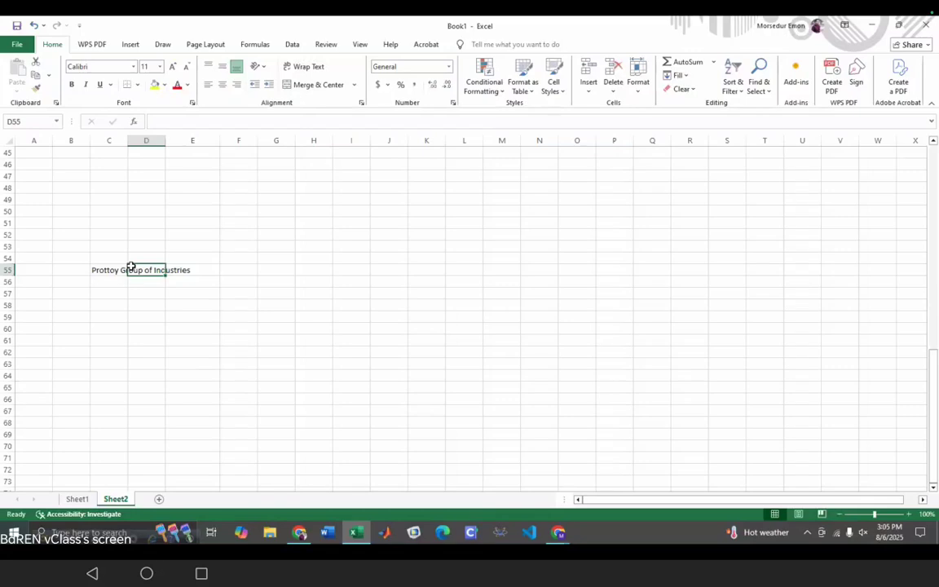
left_click(98, 276)
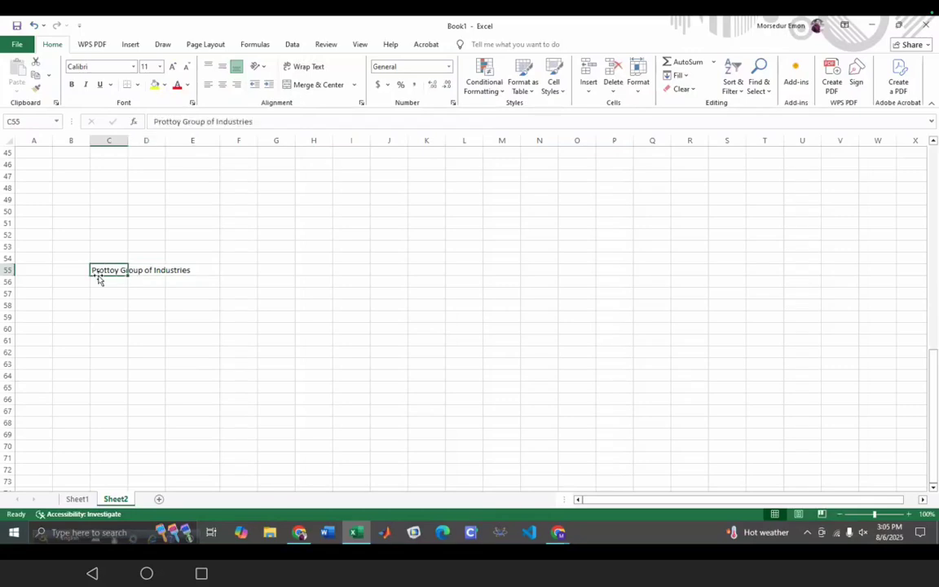
left_click(136, 337)
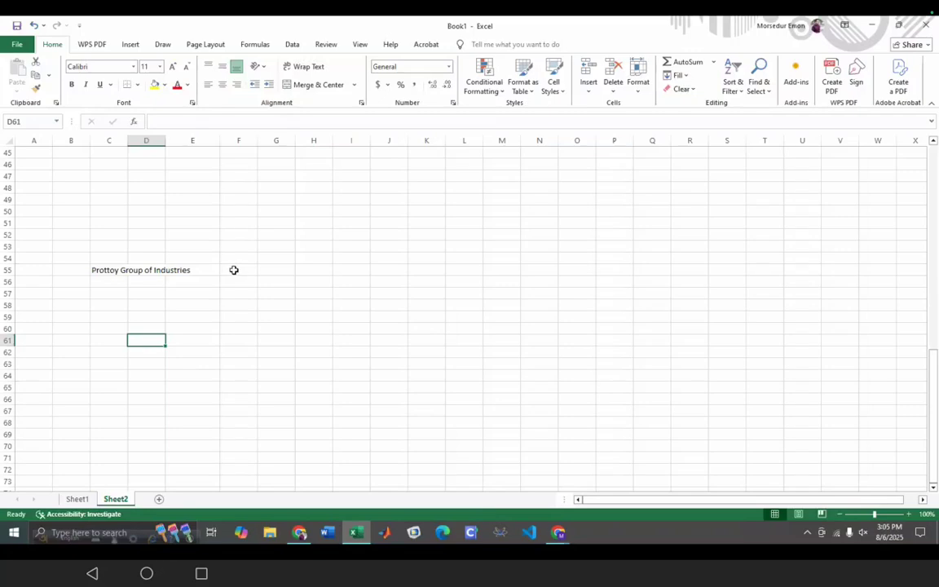
left_click(103, 270)
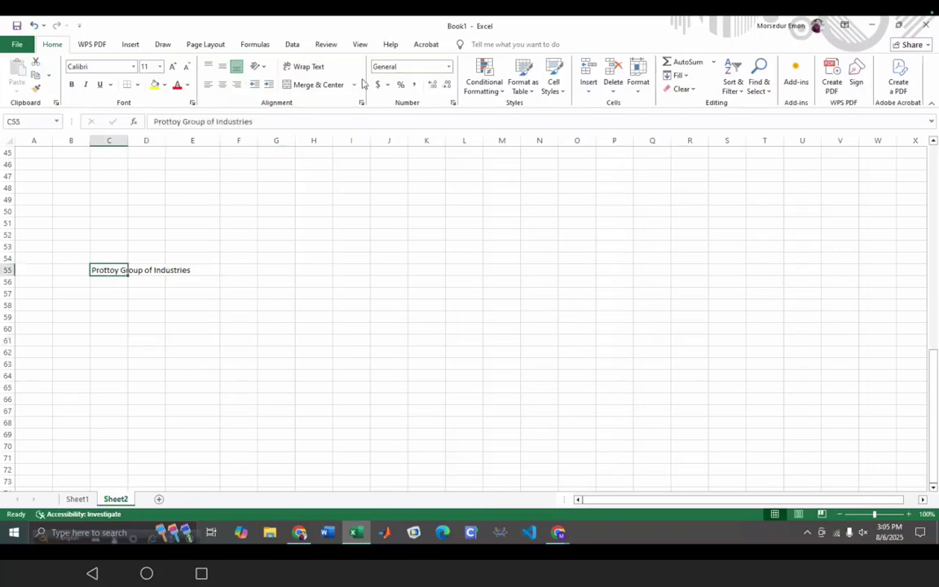
- Center the title text and apply Merge & Center to its cell
left_click(337, 89)
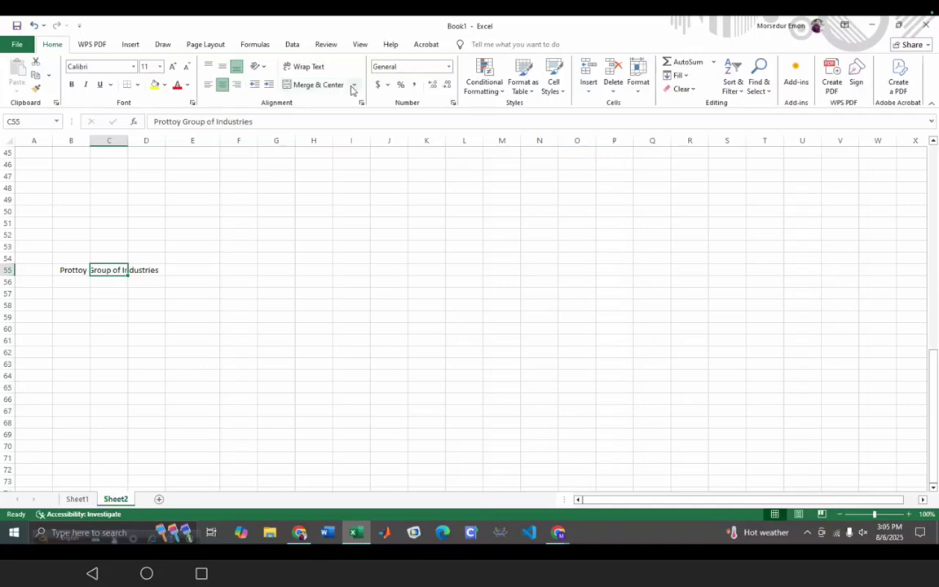
left_click(355, 85)
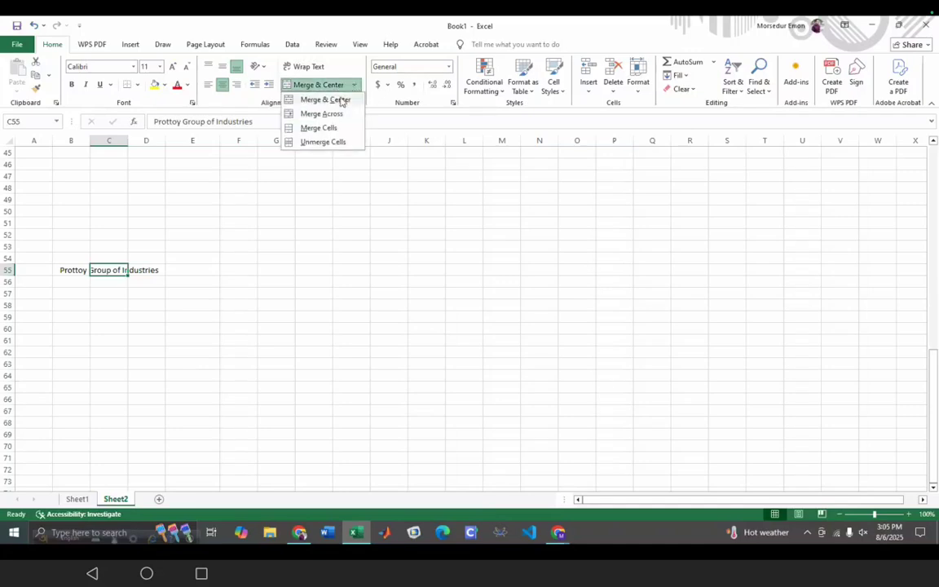
left_click(352, 98)
left_click(109, 315)
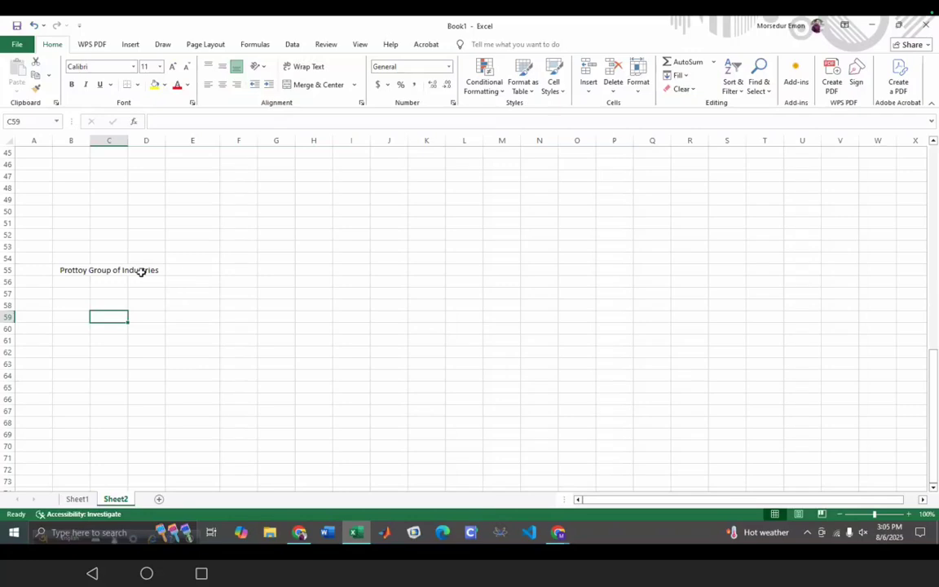
- Try stretching the title across to column D, undoing the fill that erased it
left_click(64, 269)
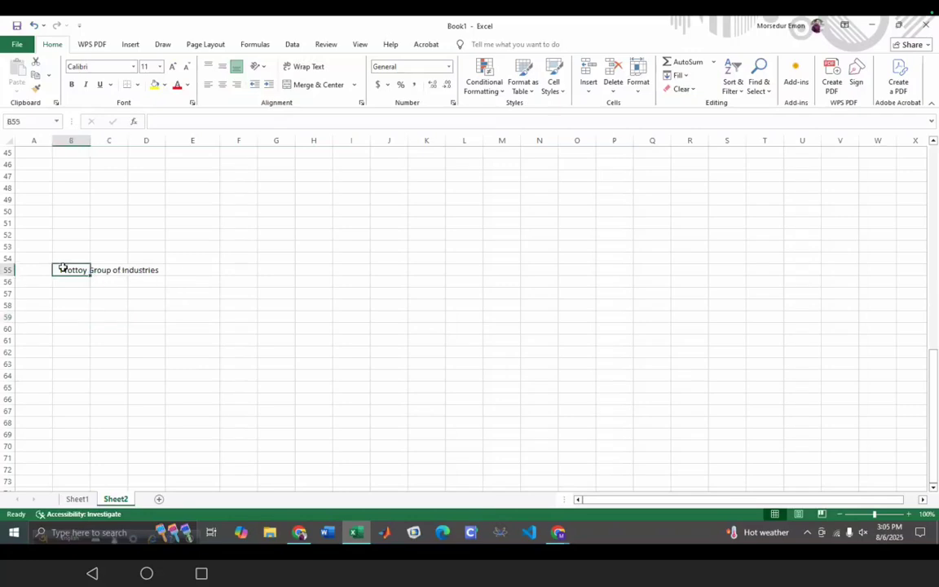
left_click_drag(92, 275, 150, 274)
key("ctrl+z")
left_click(154, 349)
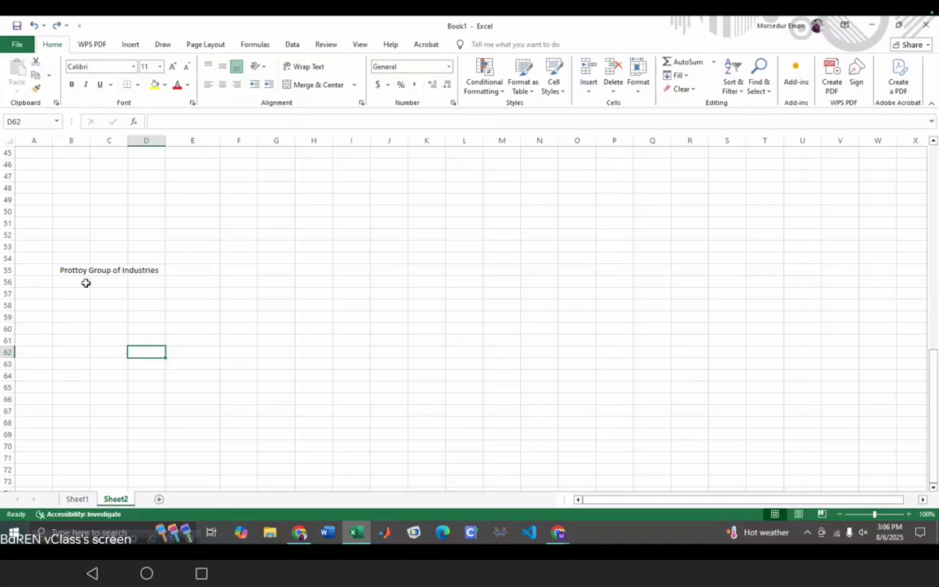
- Enter the header 'Name of Employee' in cell A57
left_click(35, 294)
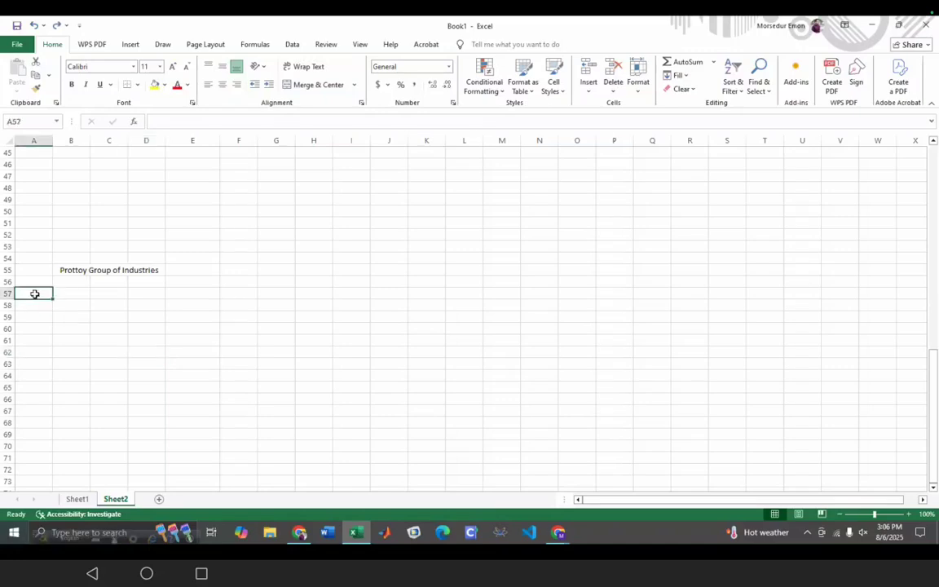
type("N")
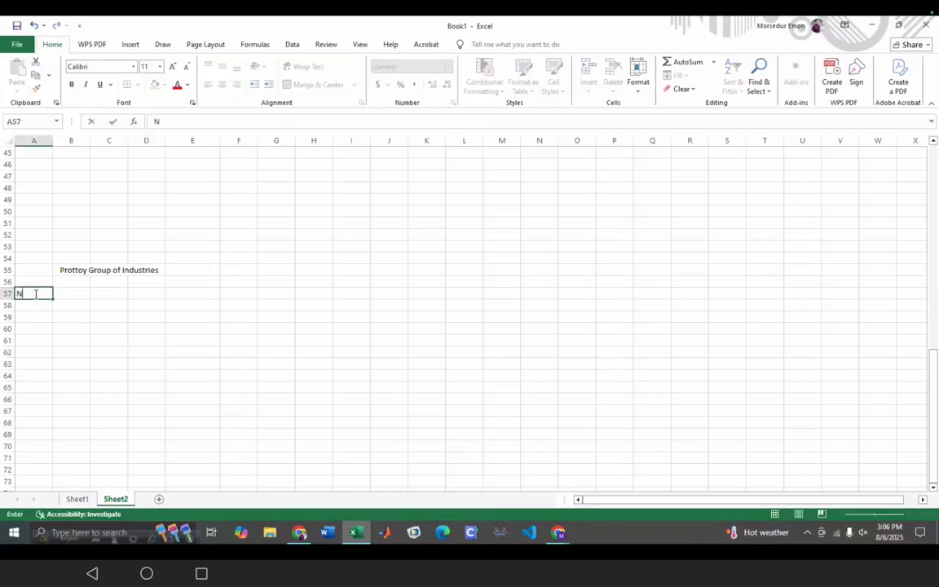
type("ame of Emplo")
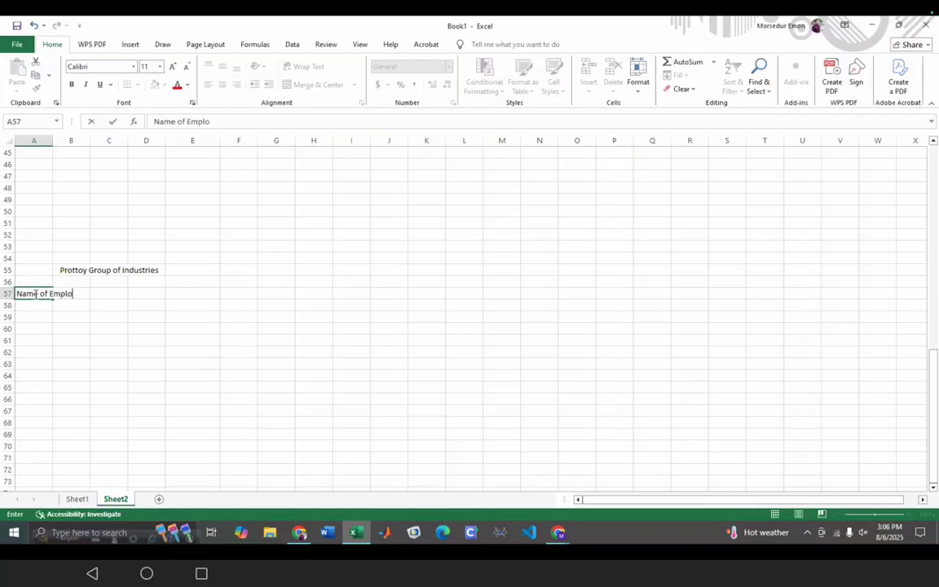
type("yee")
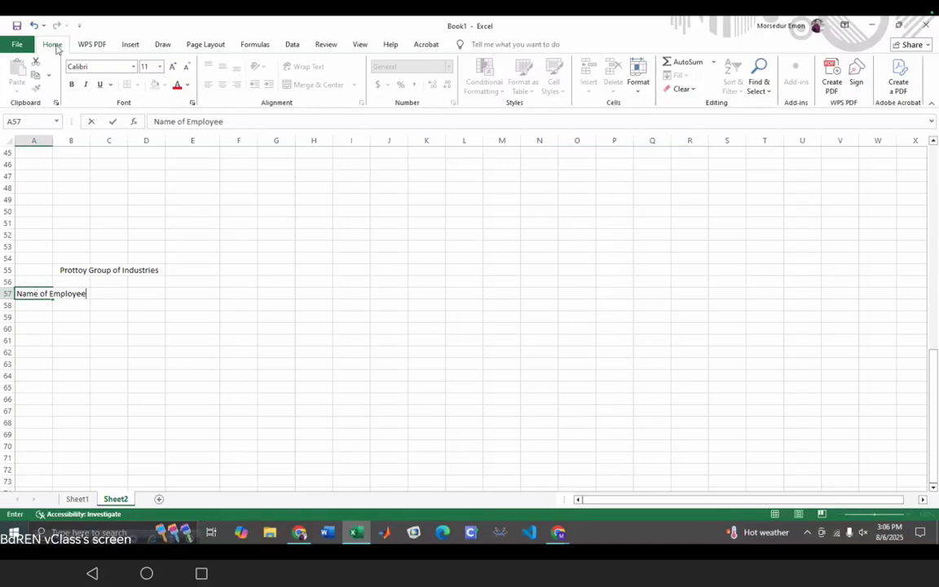
left_click(130, 44)
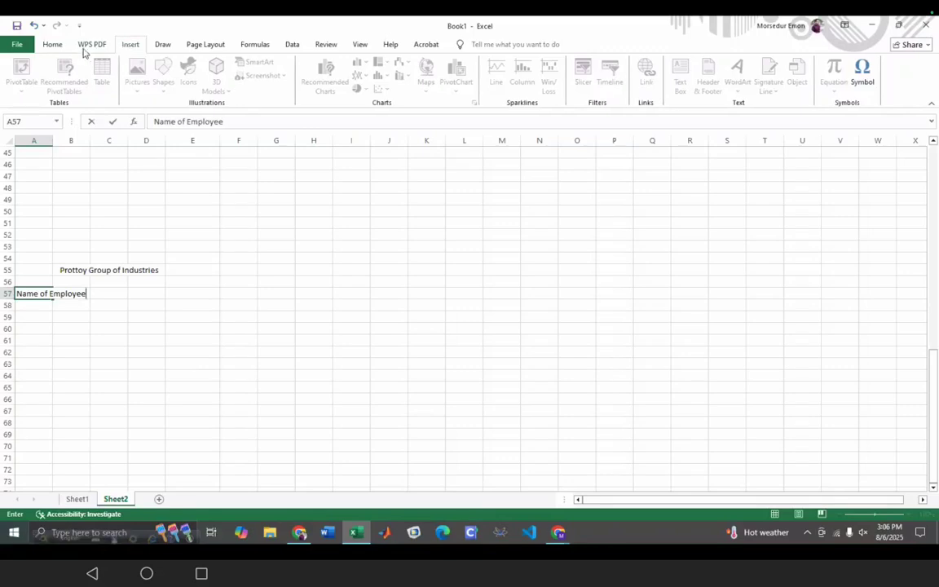
left_click(52, 44)
left_click(38, 294)
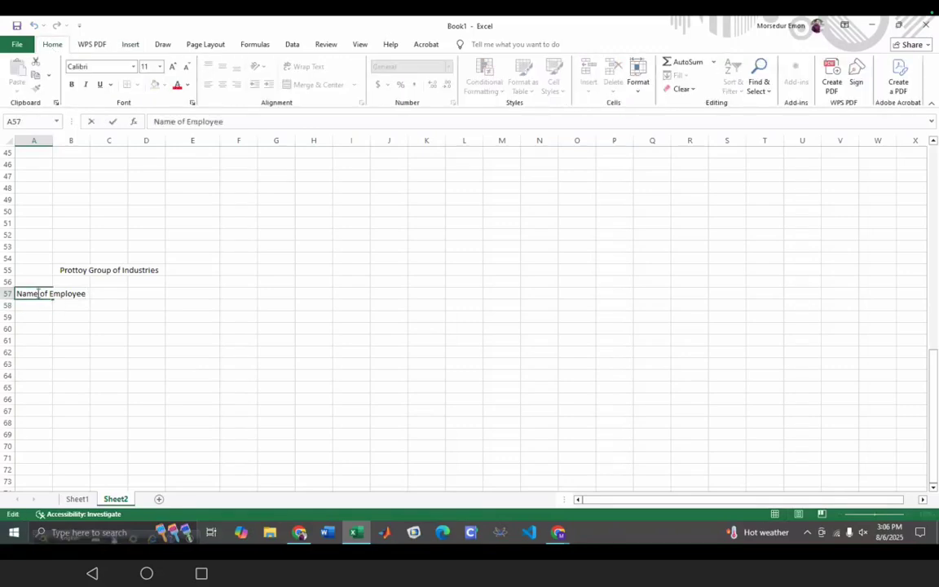
double_click(61, 296)
double_click(44, 295)
left_click(28, 295)
left_click(85, 374)
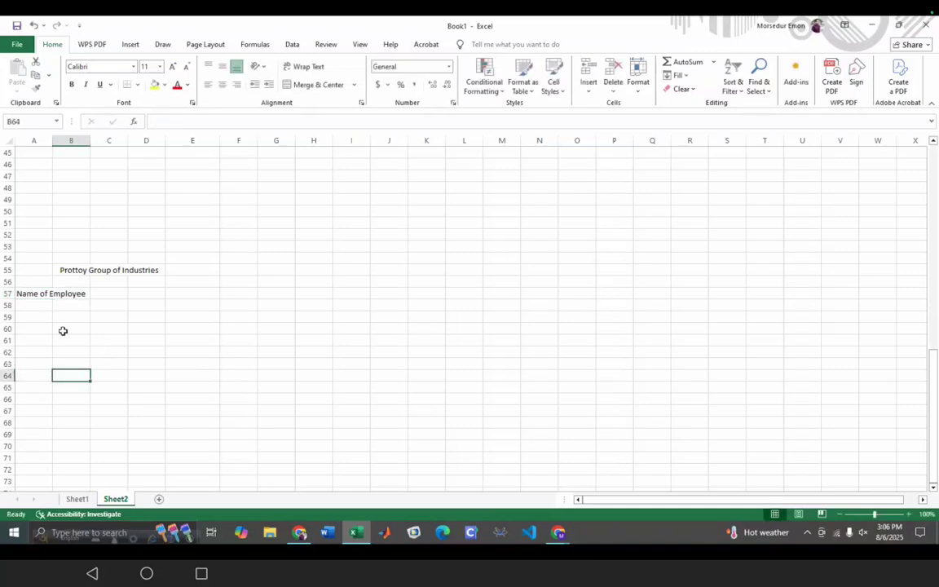
- Wrap the A57 header text and widen column A so it fits on two lines
left_click(23, 292)
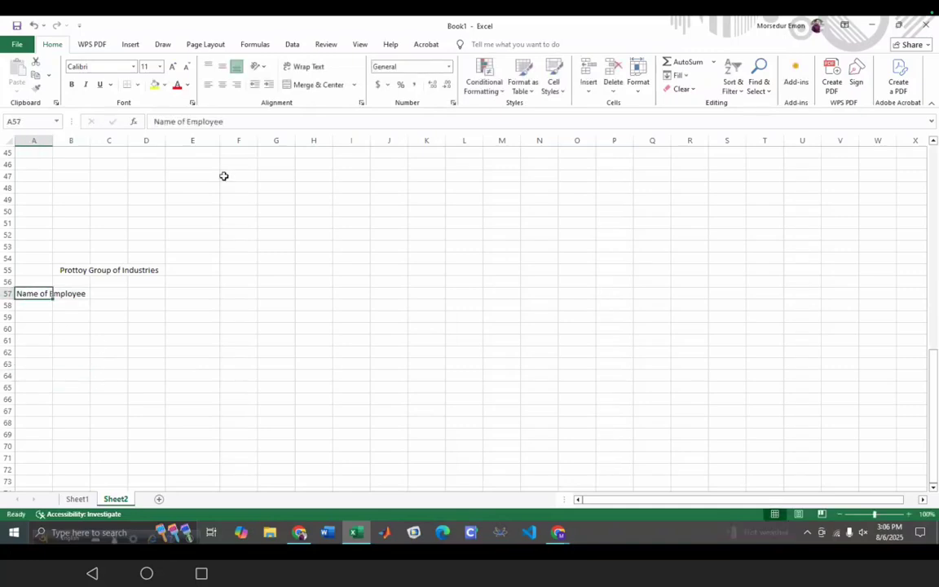
left_click(303, 68)
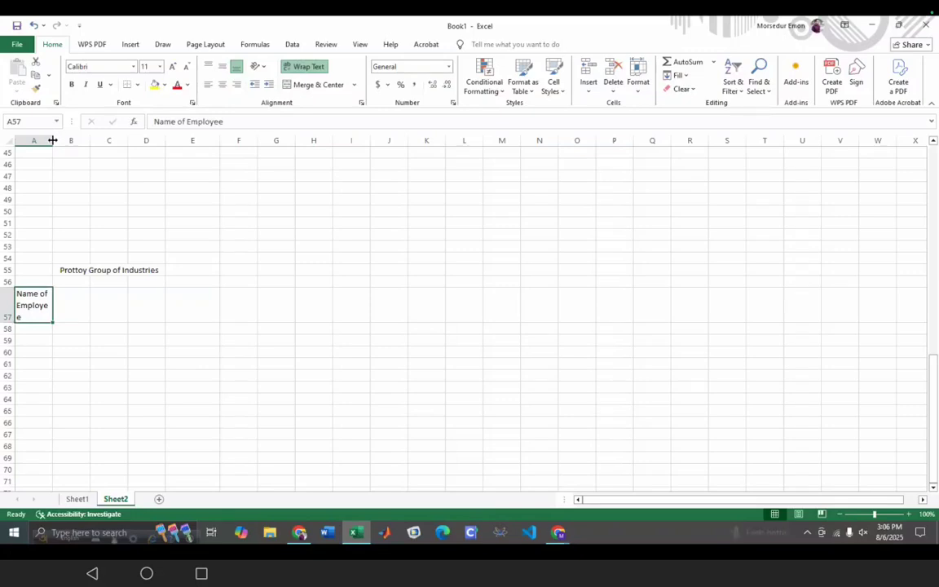
left_click_drag(50, 140, 58, 140)
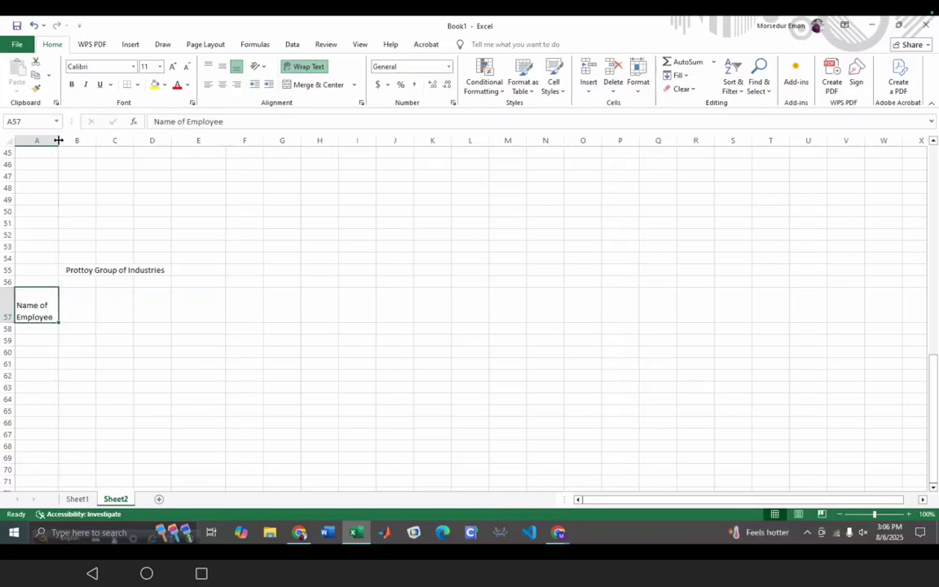
left_click(78, 305)
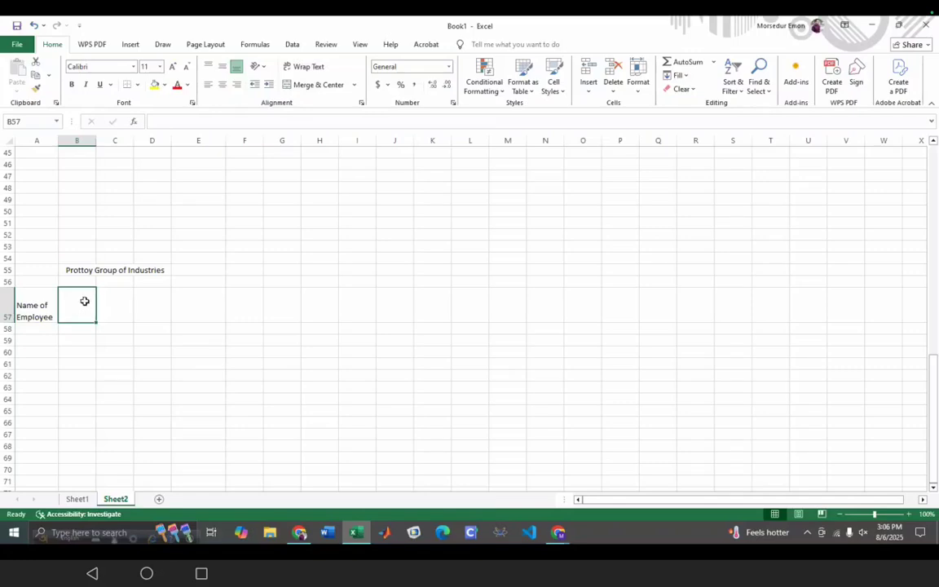
- Enter the header 'Sales' in cell B57
double_click(86, 302)
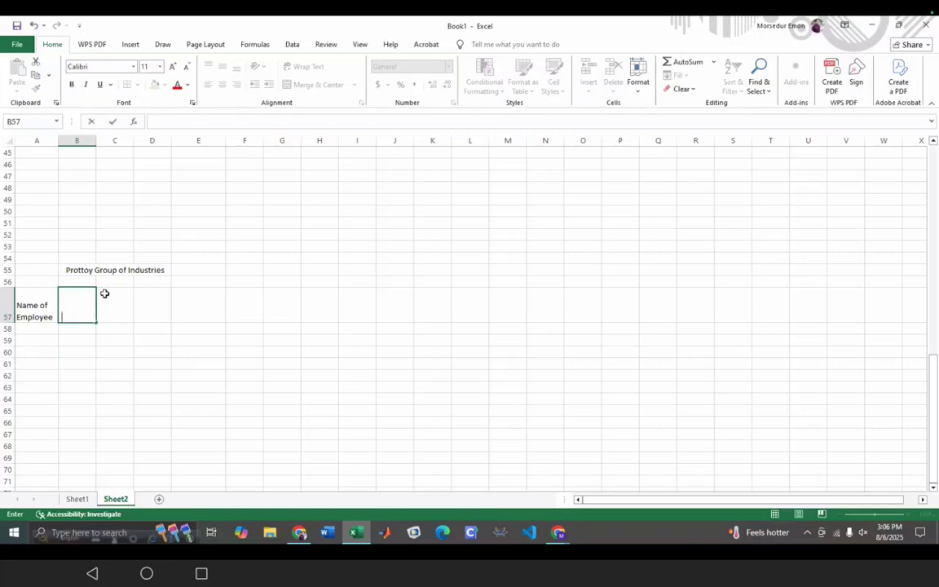
type("Sales")
double_click(89, 308)
left_click(90, 316)
left_click(106, 311)
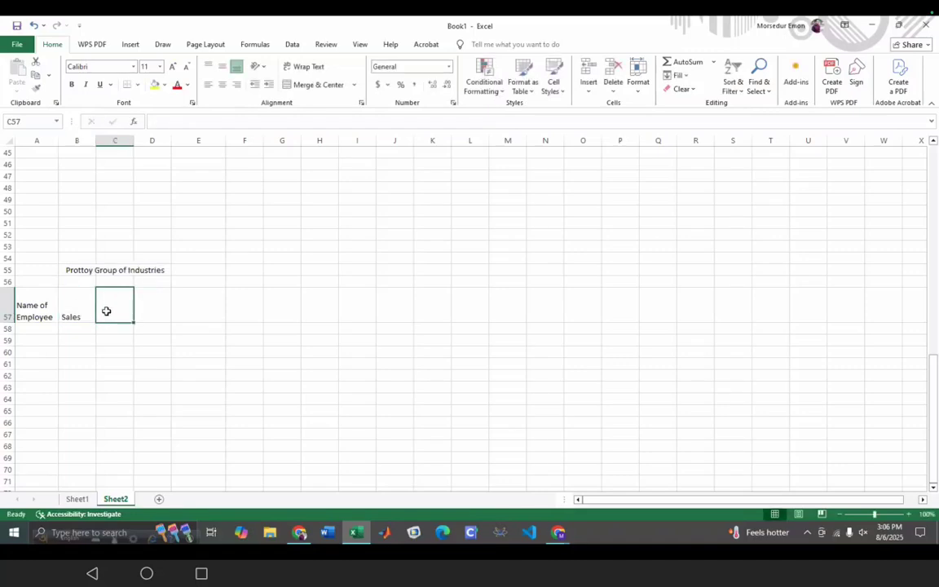
- Type 'Report' in C57, then delete it so C57 stays empty
double_click(106, 311)
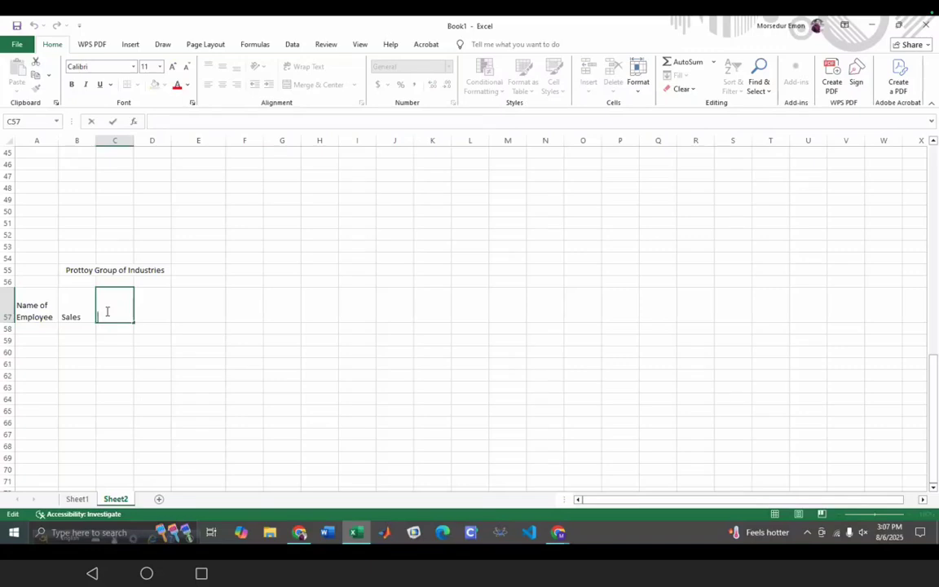
type("Report")
left_click(80, 300)
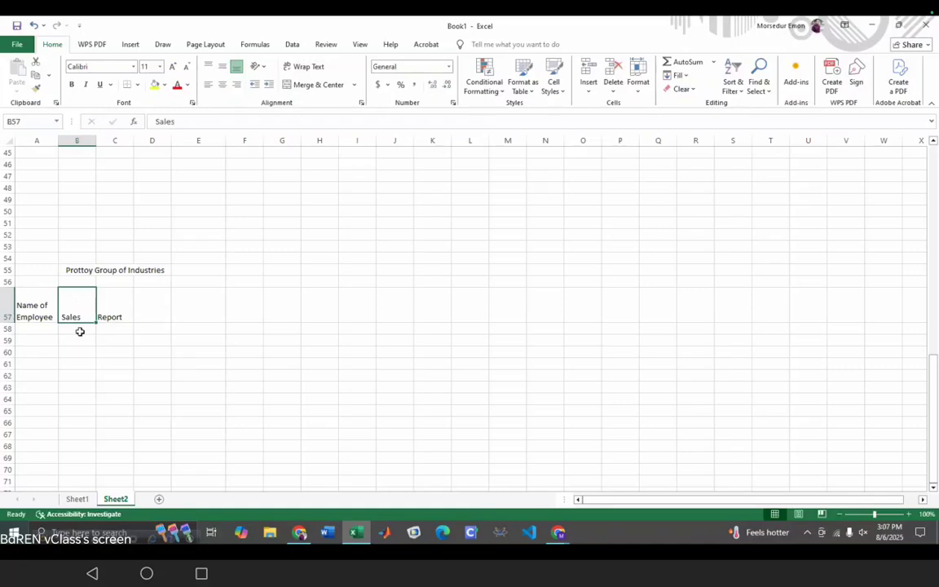
left_click(119, 320)
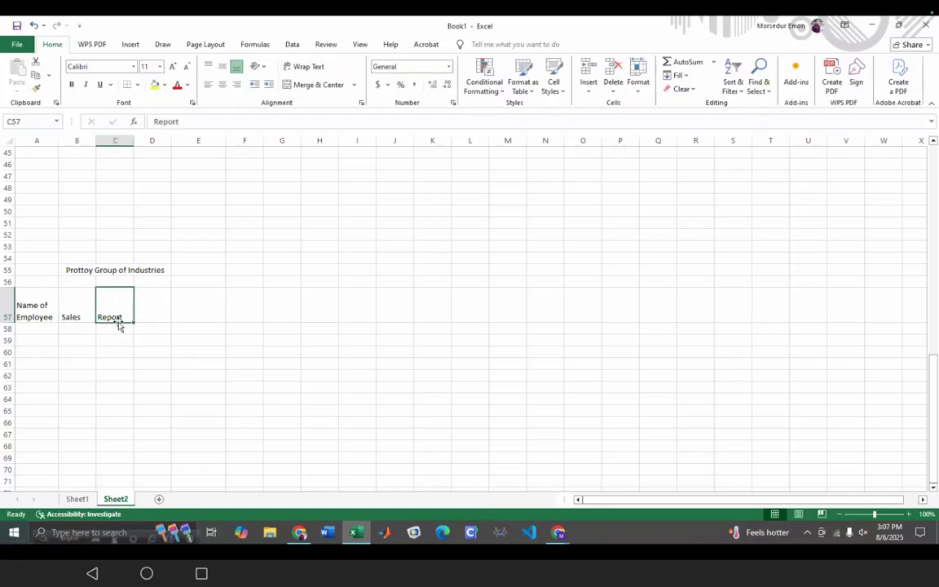
key("BackSpace")
- Type January in B58 to start the month headings
left_click(75, 327)
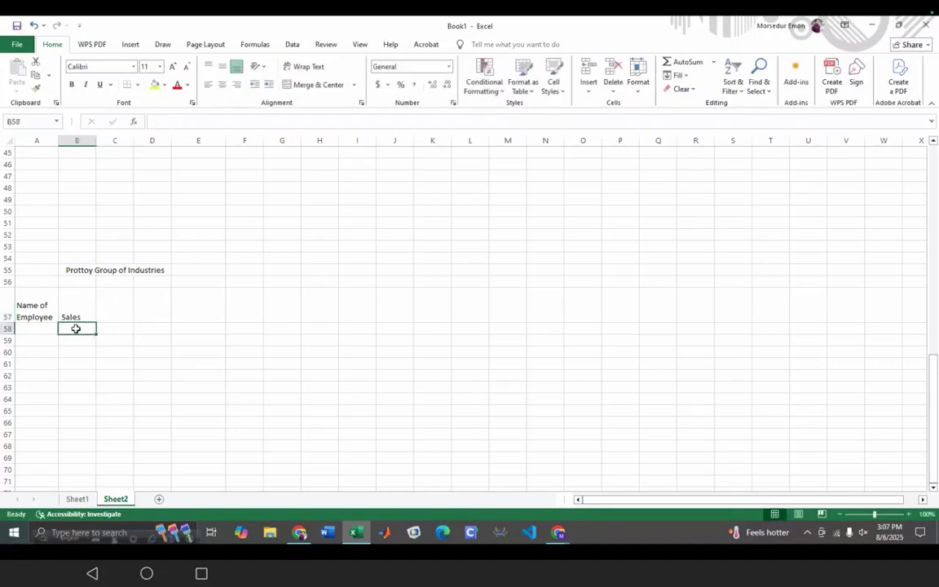
double_click(79, 328)
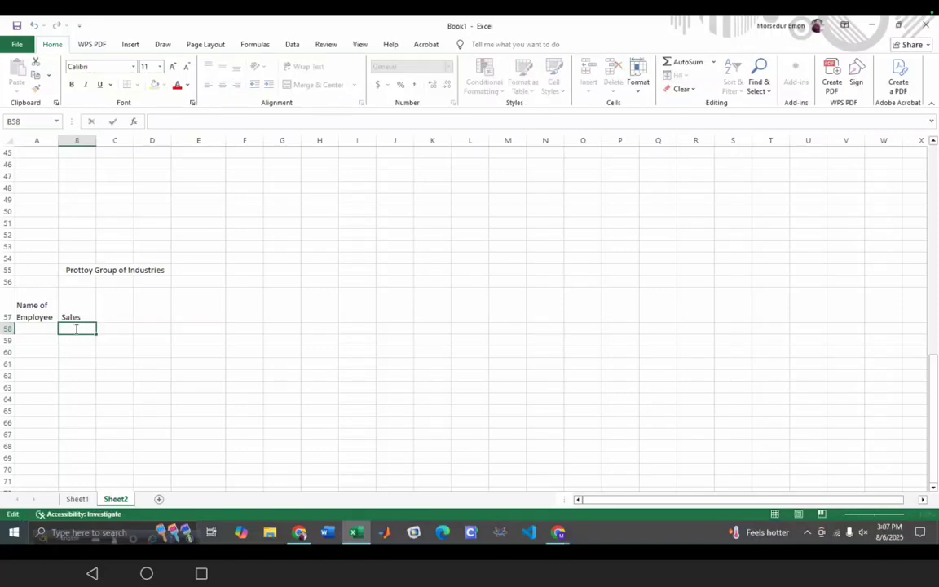
type("Jna")
type("uary")
- Add February in C58 and AutoFill the month series through August in I58
left_click(118, 328)
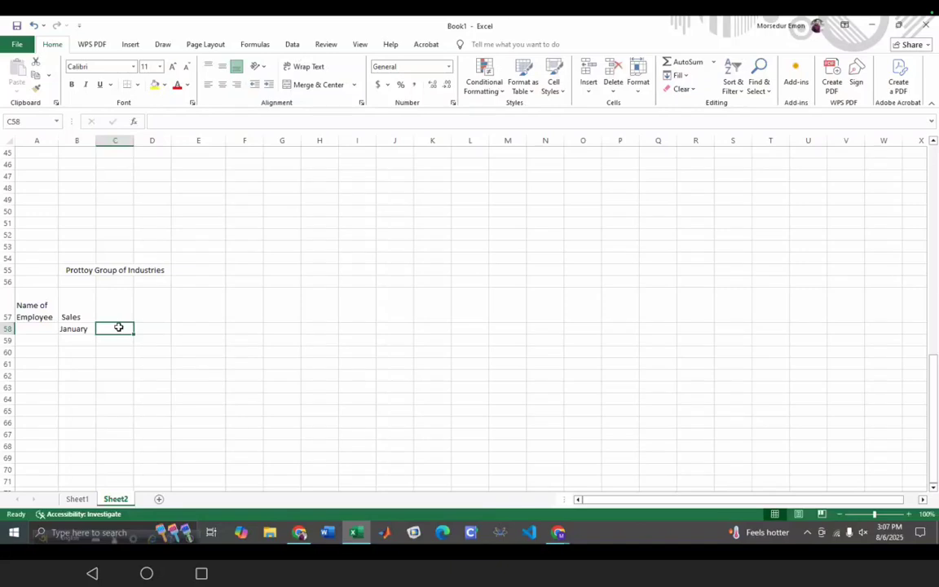
type("Feb")
type("ruary")
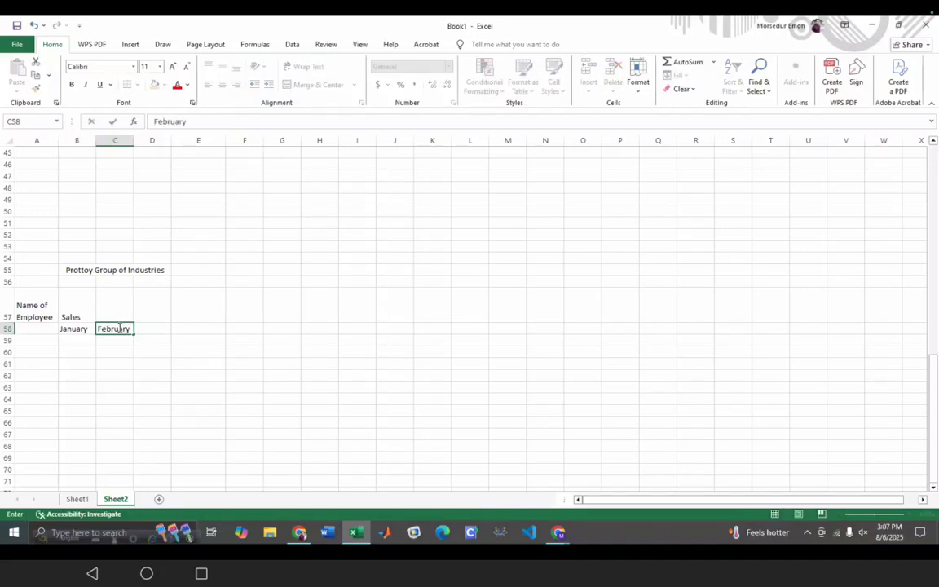
left_click(75, 328)
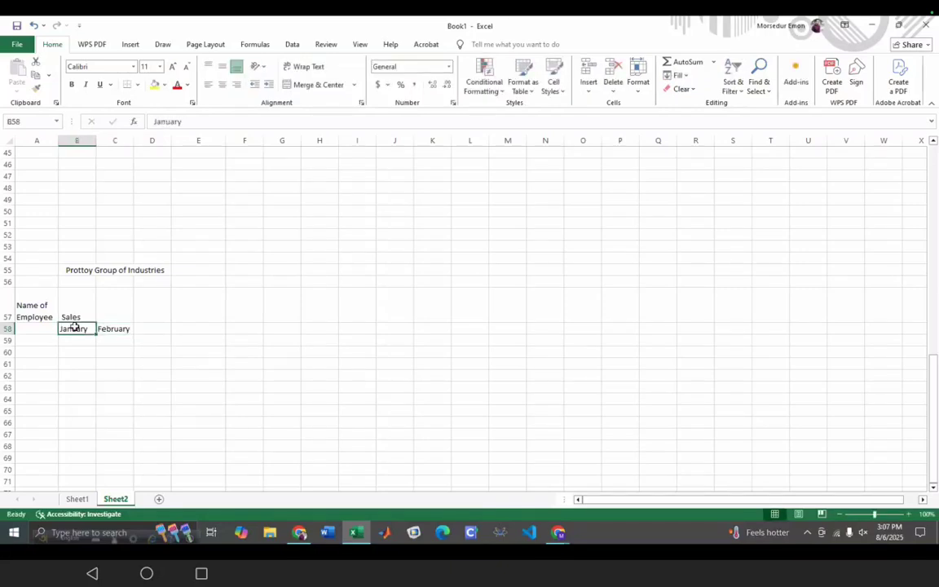
left_click_drag(108, 334, 368, 334)
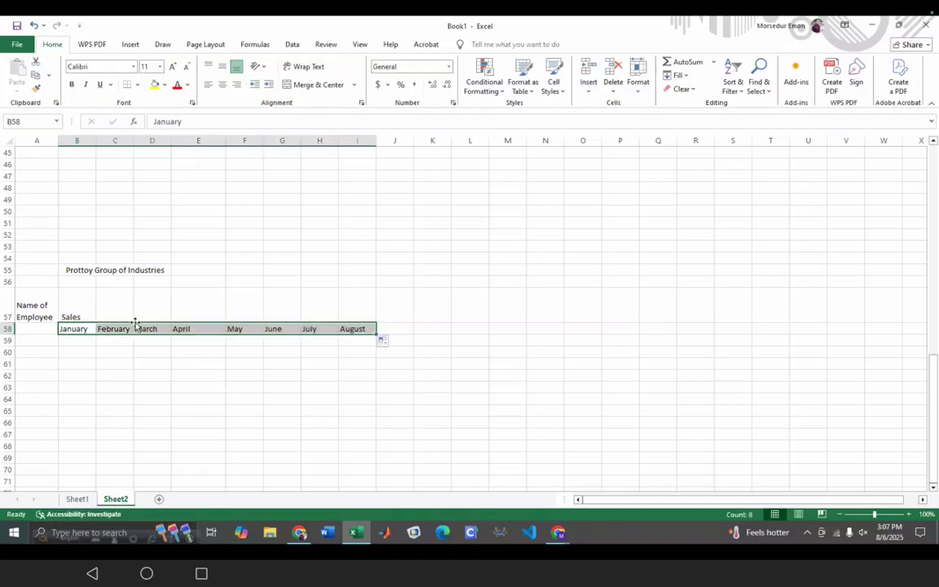
left_click(65, 316)
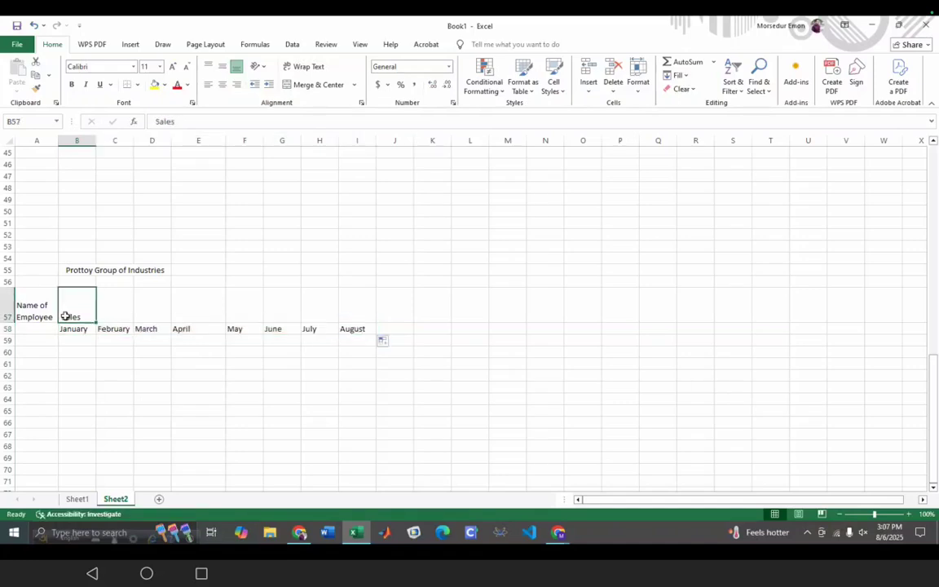
- Undo the Sales copies across row 57 and center Sales in B57
left_click_drag(97, 322, 371, 300)
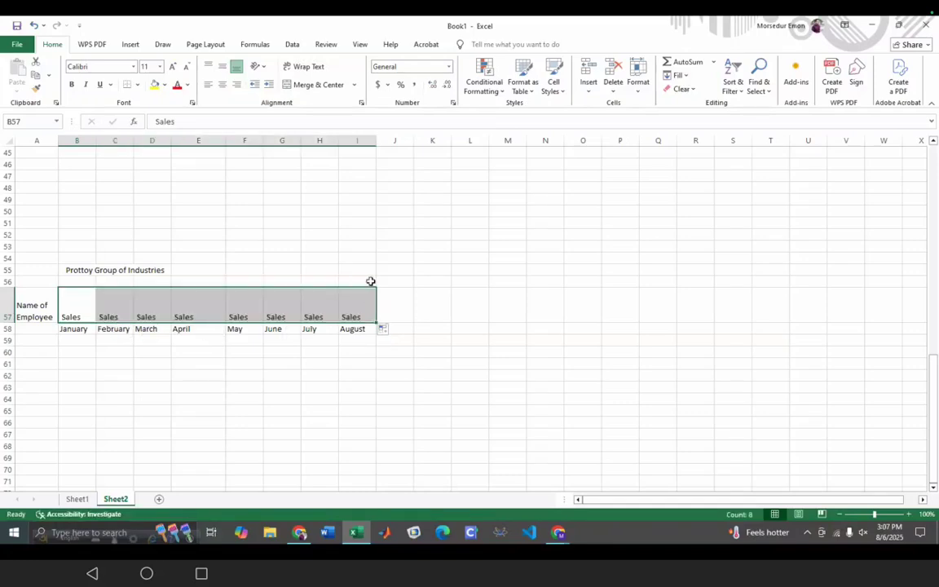
key("ctrl+z")
left_click(327, 86)
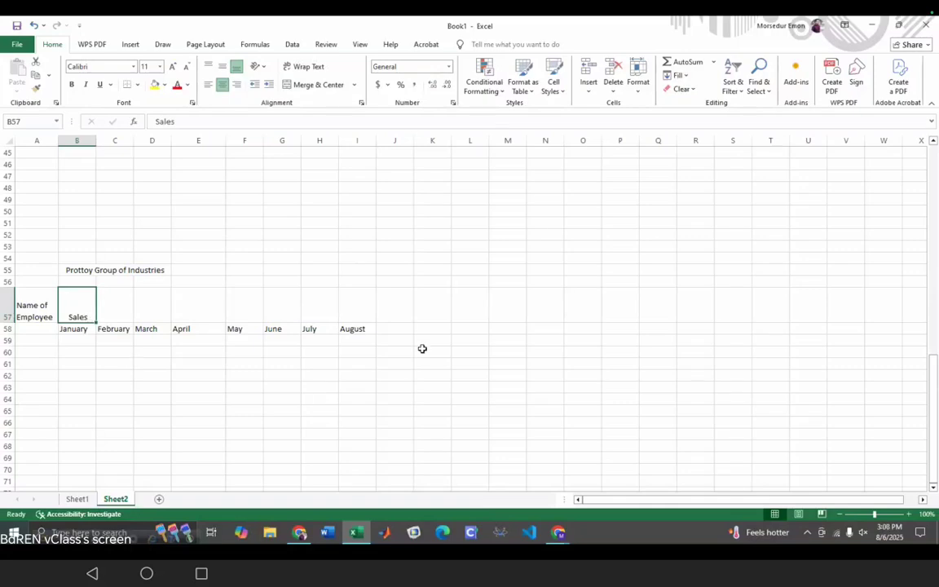
- Add headings Report in J57, Total in J58 and Average in K58
left_click(398, 305)
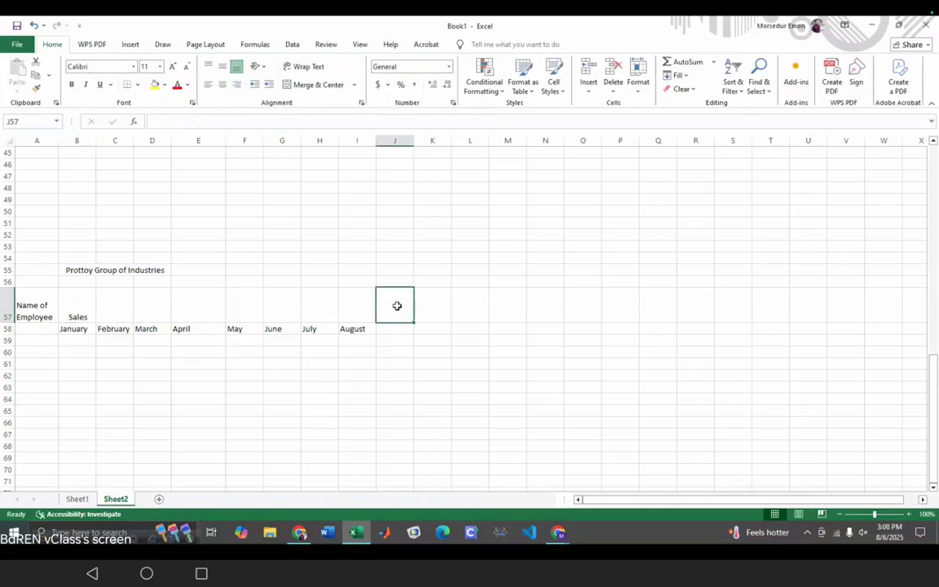
type("RE")
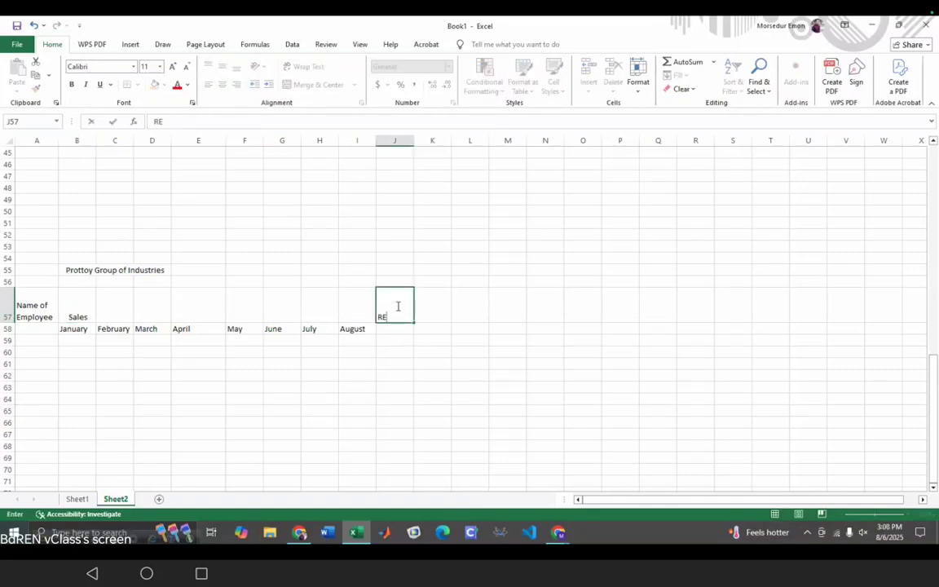
key("BackSpace")
type("eport")
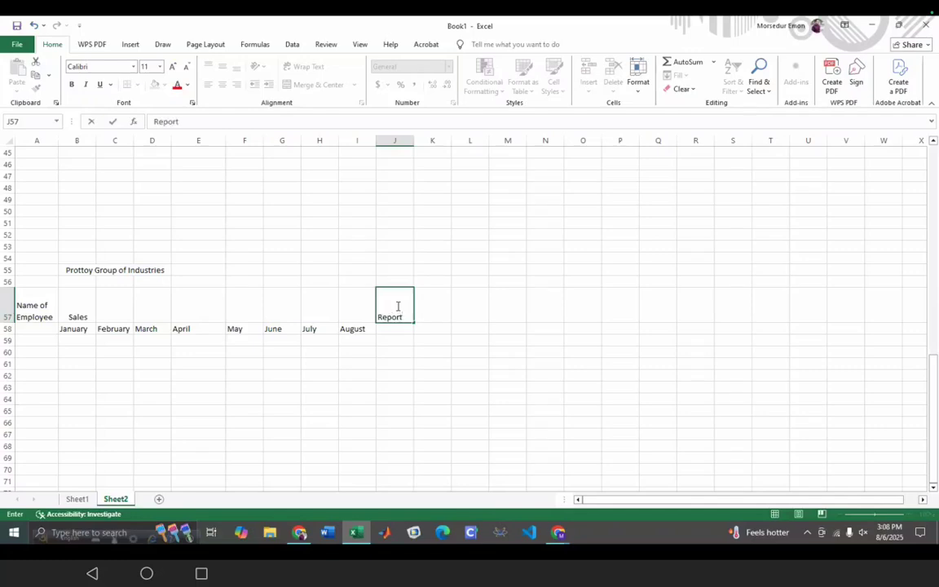
left_click(403, 330)
type("Total")
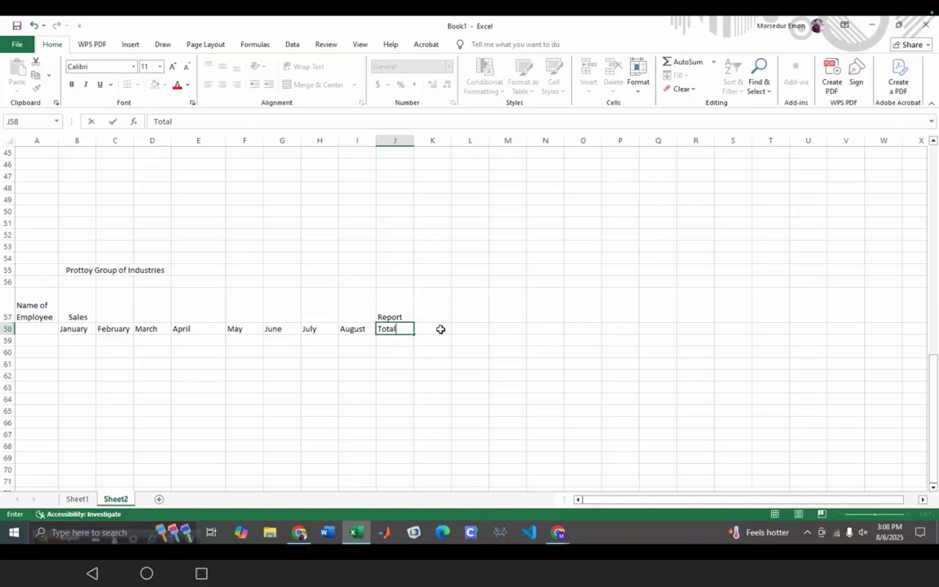
left_click(438, 329)
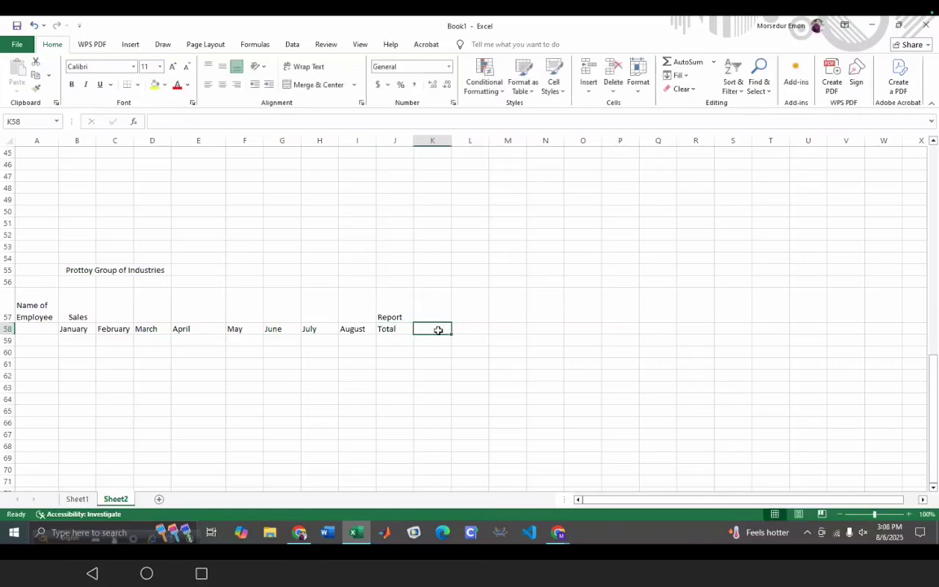
type("Average")
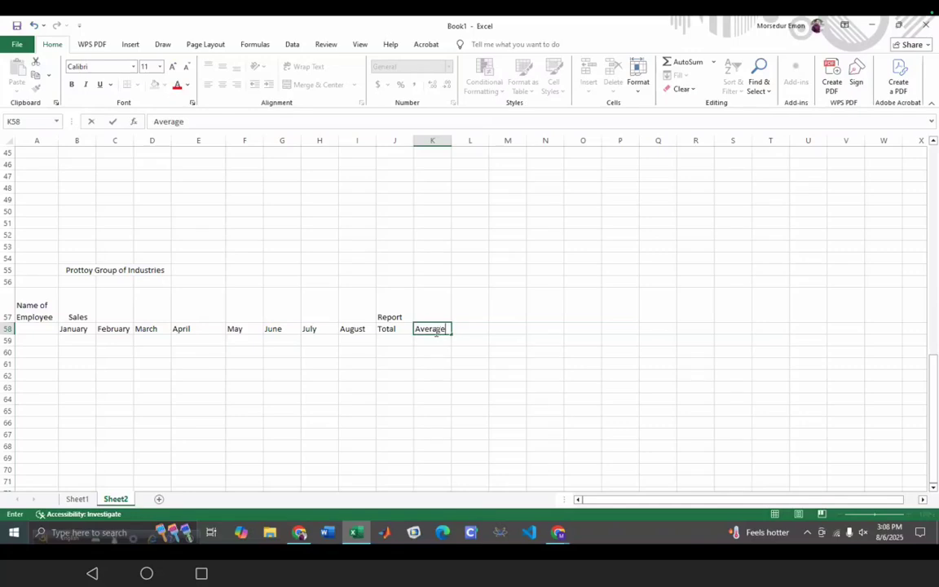
left_click(31, 343)
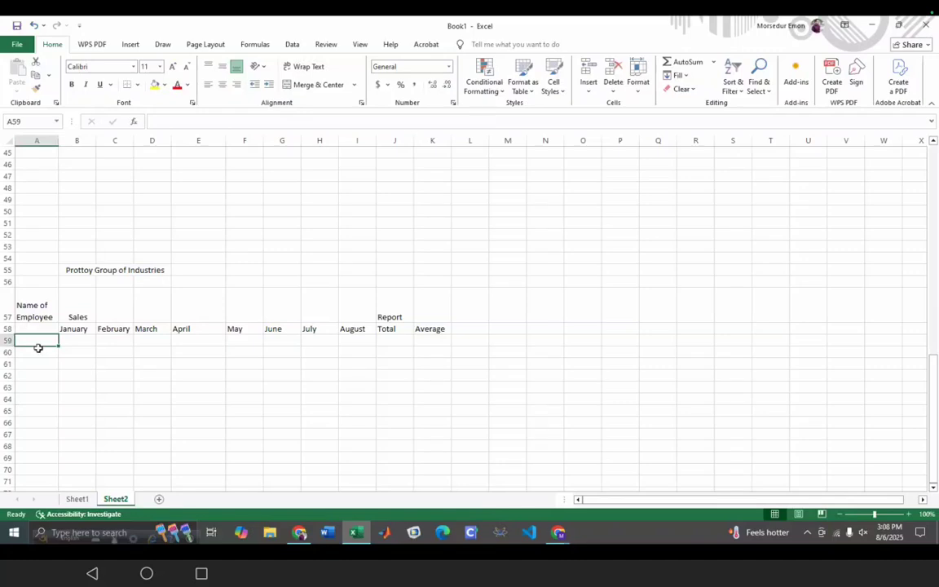
- Type the four employee names into A59 through A62, one per row
double_click(37, 342)
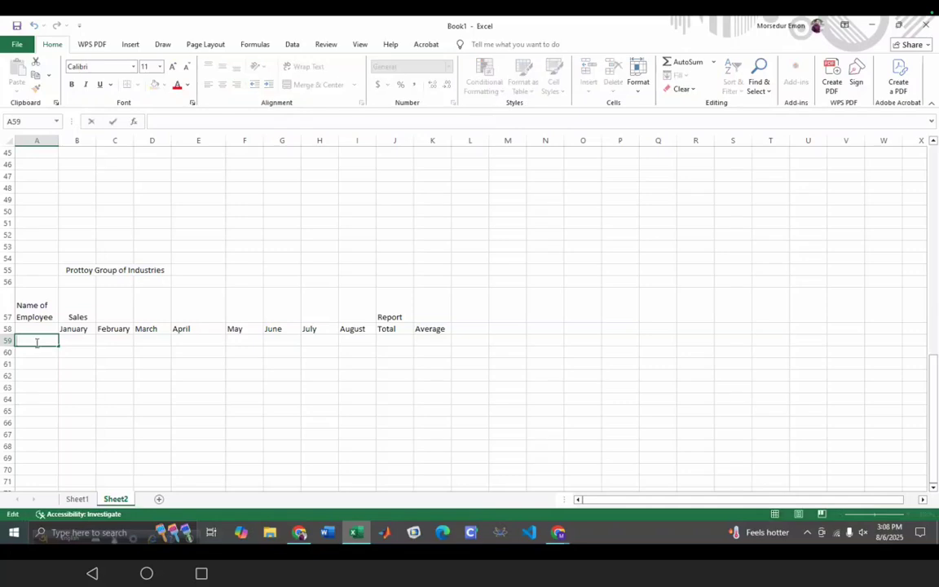
type("S")
type("alam")
type("rahim")
key("BackSpace")
key("BackSpace")
key("BackSpace")
left_click(35, 353)
type("Rahi")
key("Return")
type("Karim")
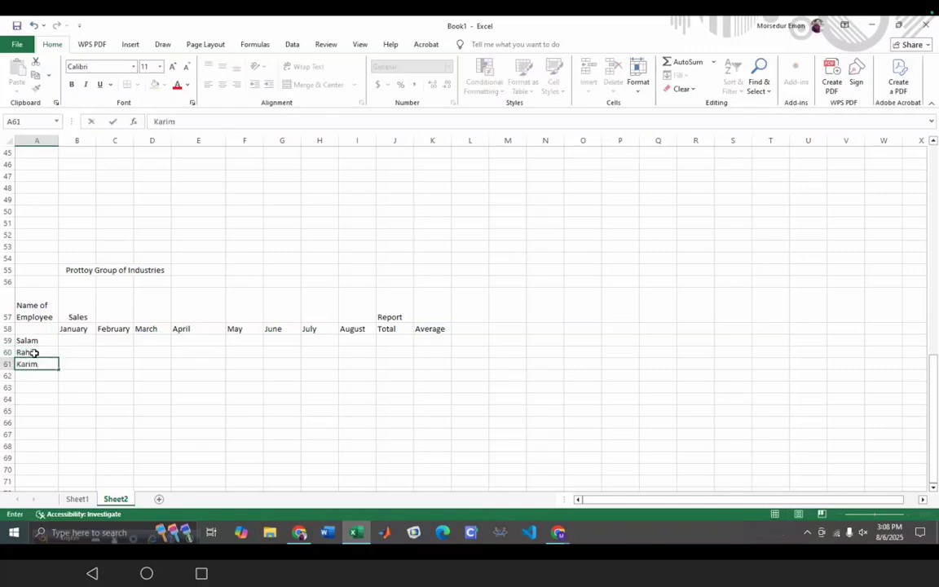
key("Return")
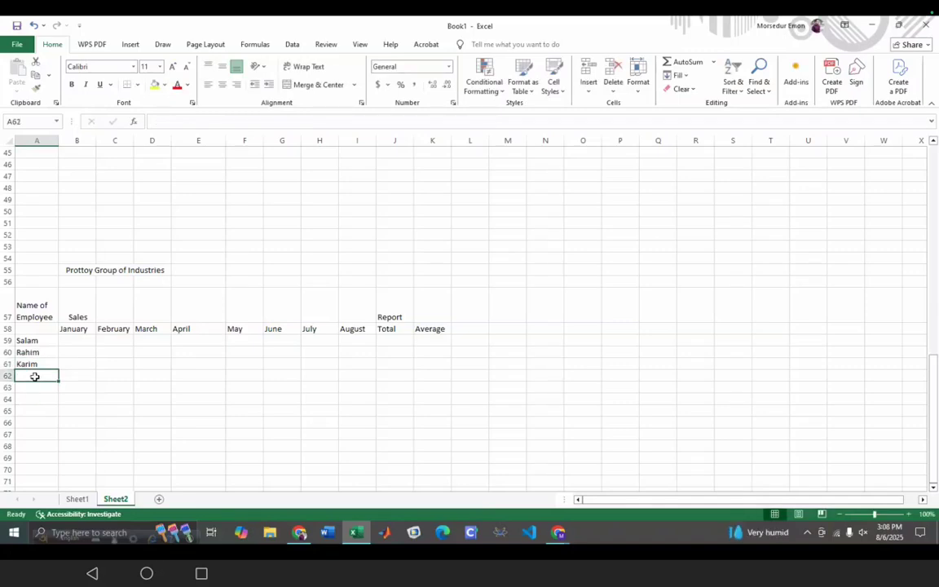
double_click(35, 376)
type("Jobba")
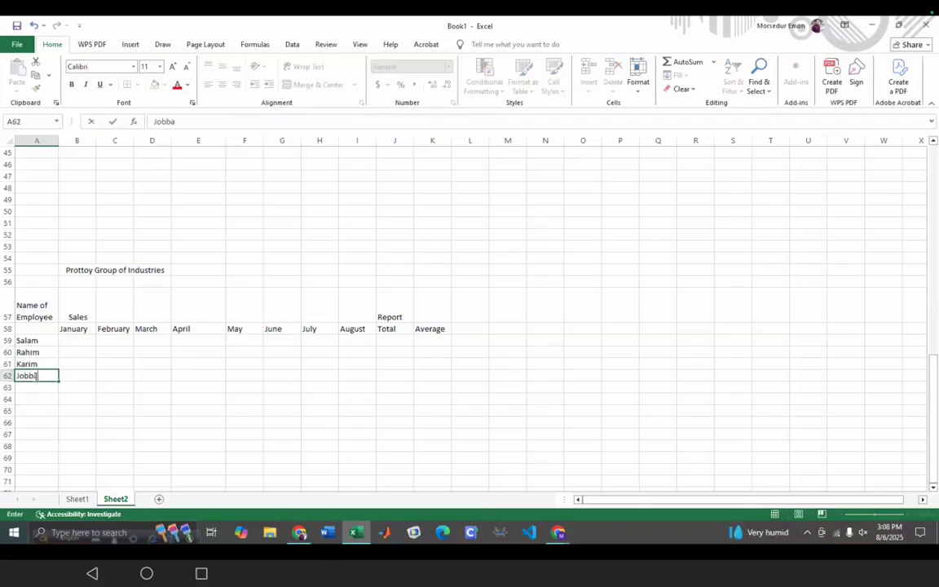
type("r")
left_click(76, 342)
- Enter the first employee's January–April sales in B59:E59: 100, 200, 100, 100
double_click(76, 342)
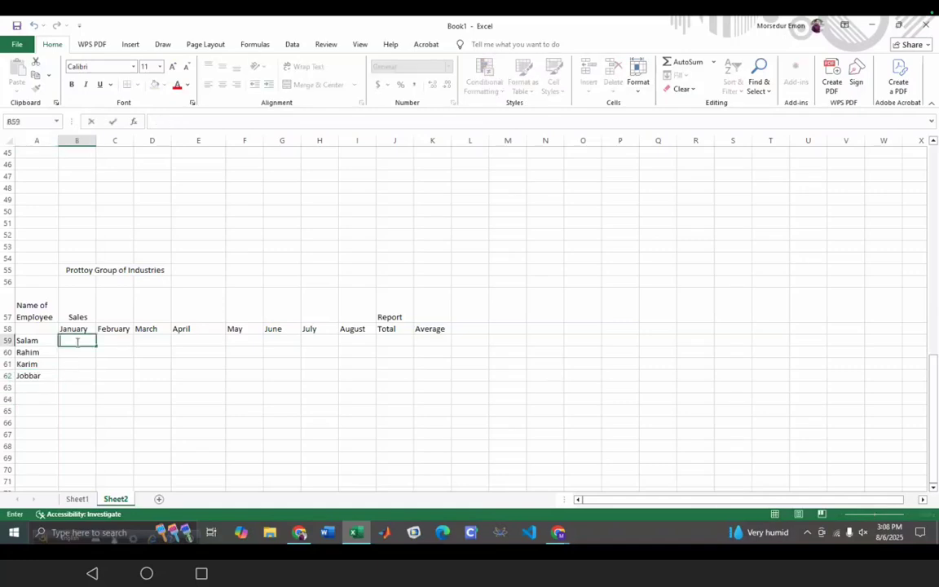
type("100")
key("Tab")
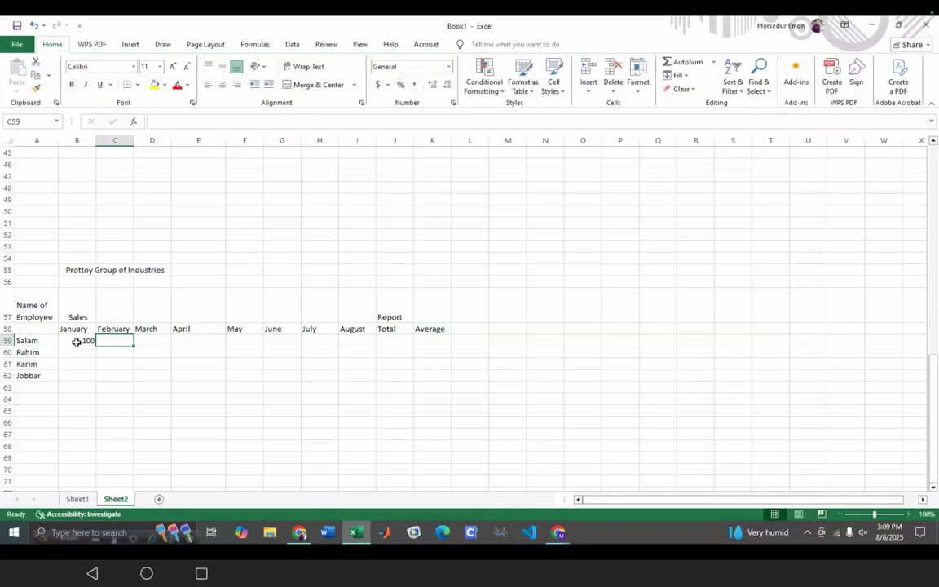
type("200")
key("Tab")
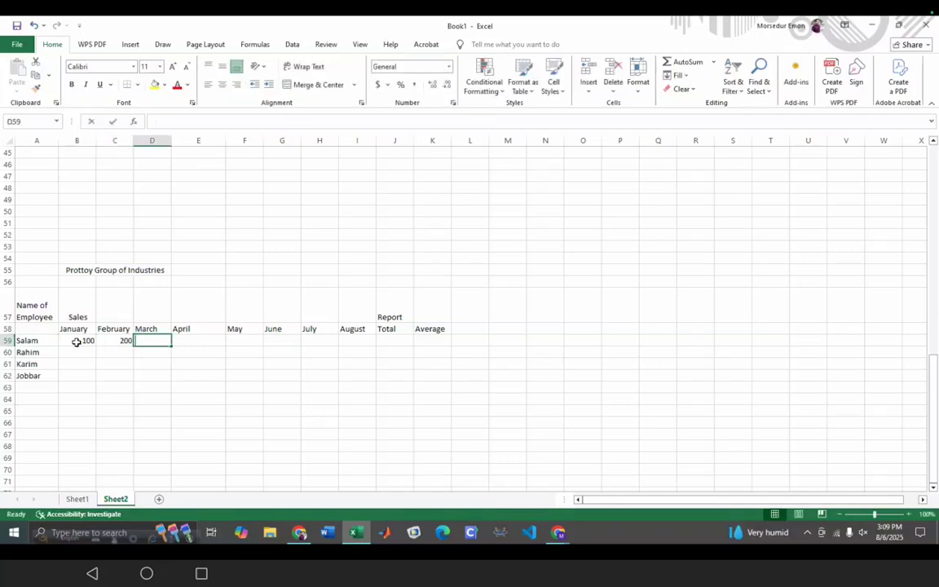
type("100")
key("Tab")
type("100")
key("Tab")
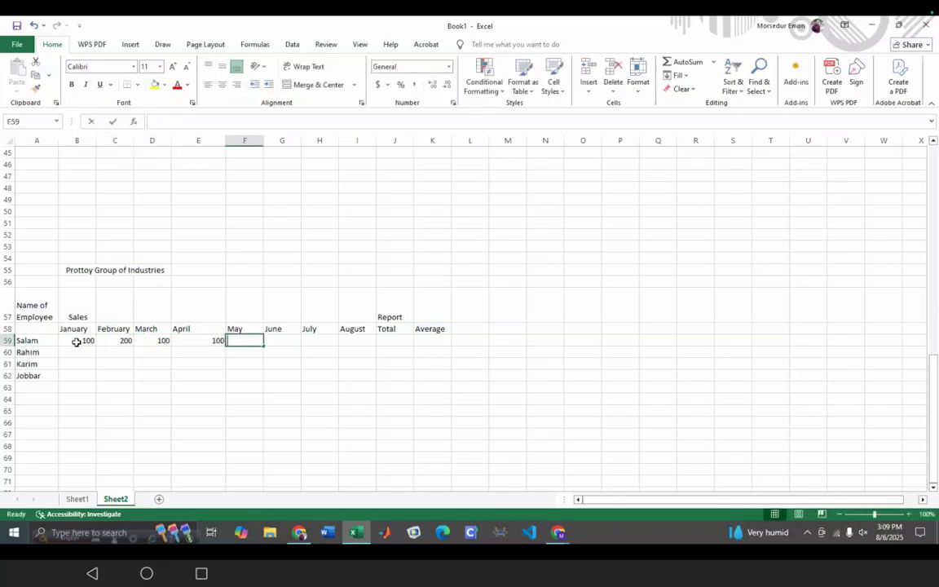
- Enter the first employee's May–August sales in F59:I59: 150, 120, 250, 240
type("150")
key("Tab")
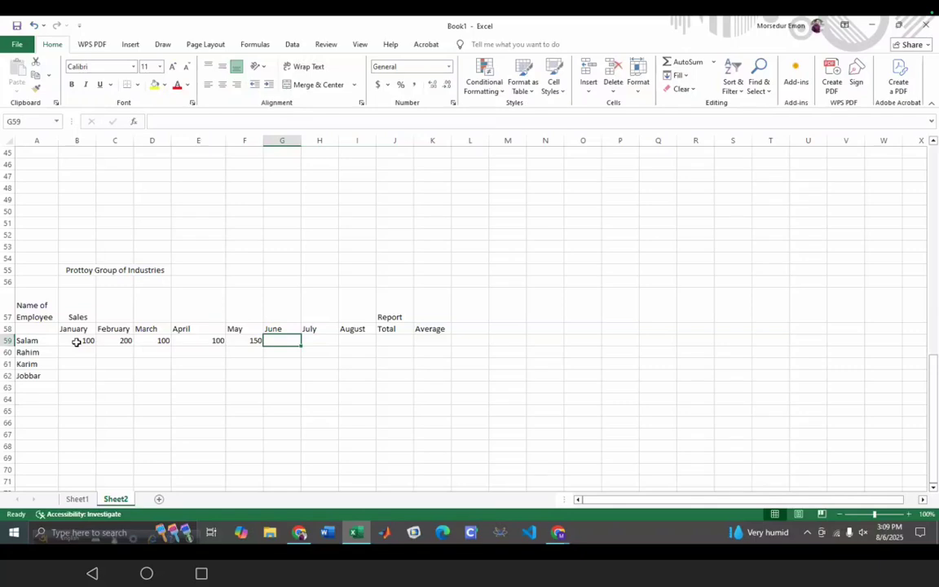
type("120")
key("Tab")
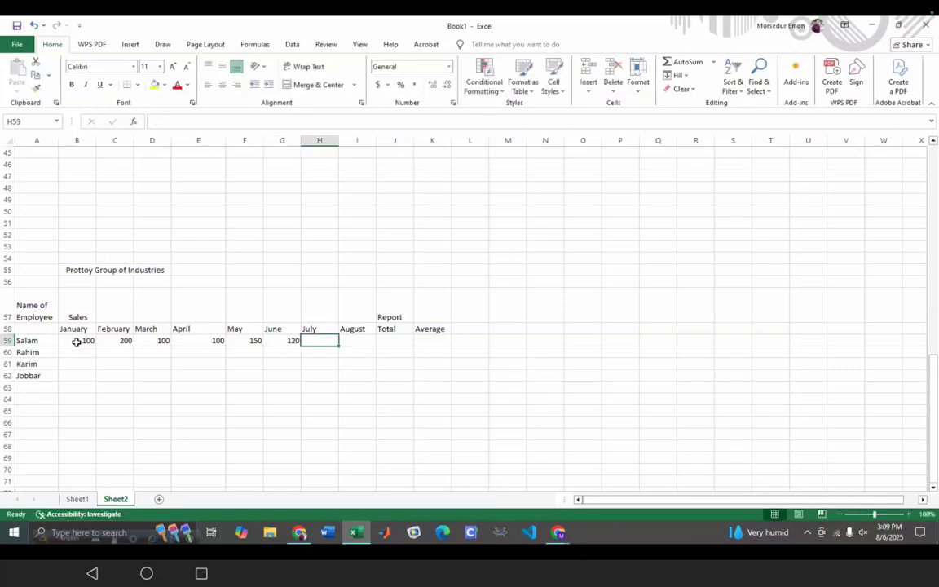
type("250")
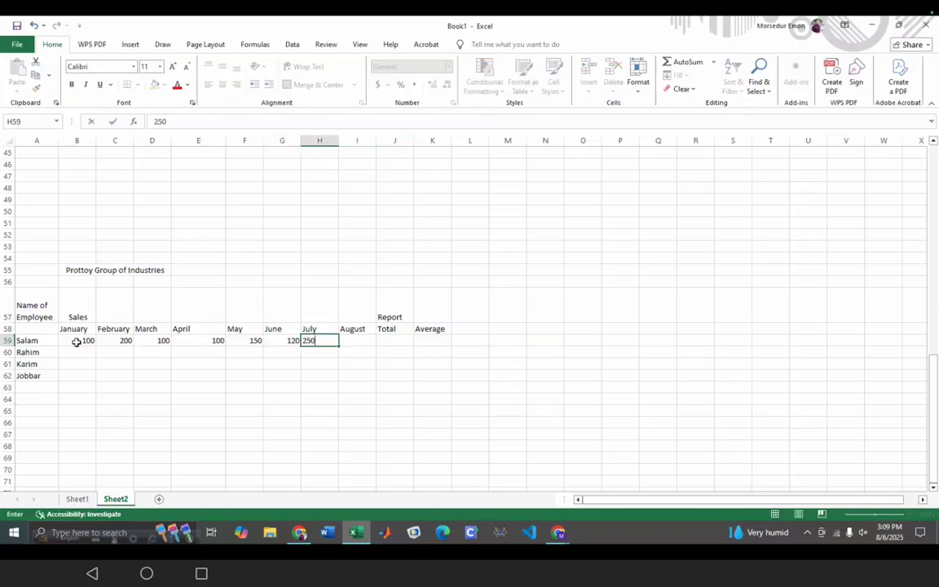
key("Tab")
type("24")
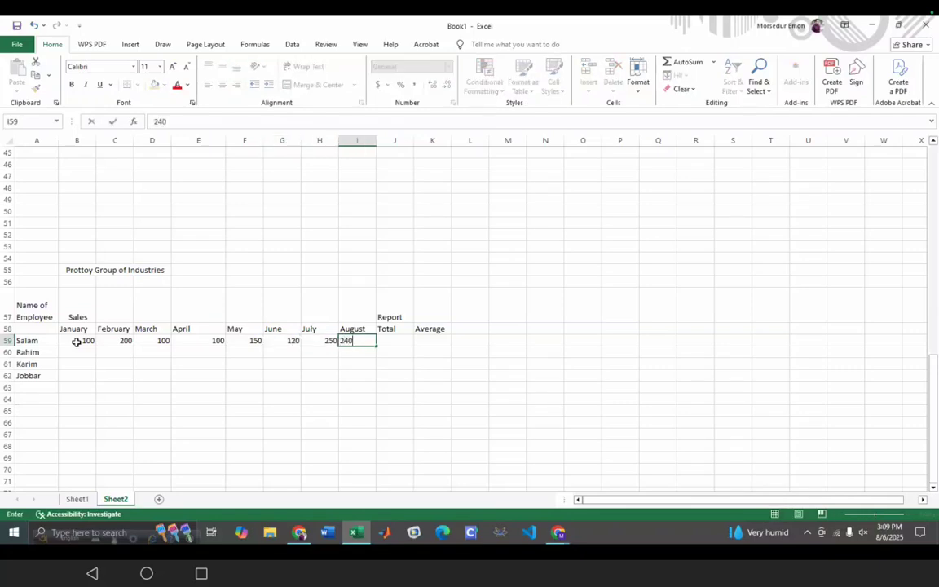
type("0")
left_click(152, 420)
left_click(397, 342)
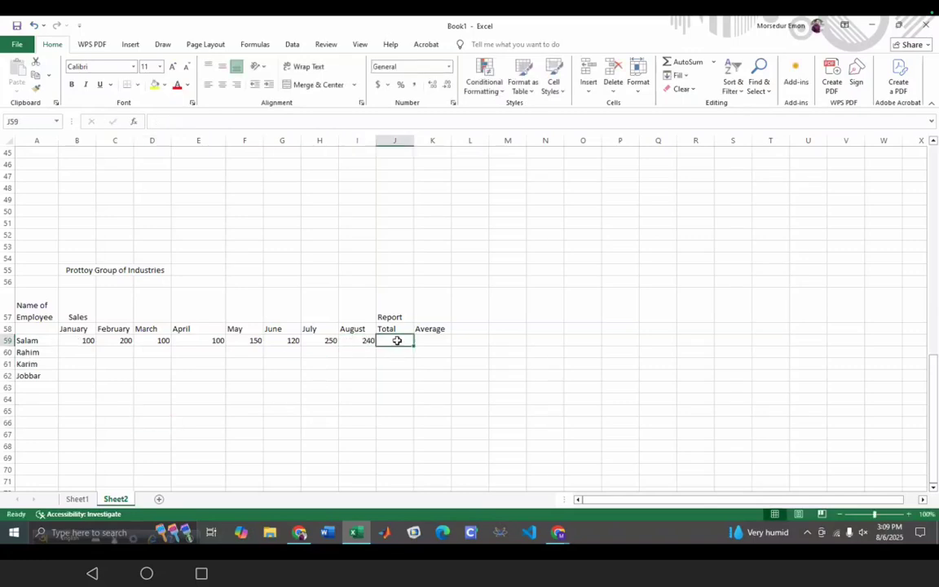
- Start a =SUM( formula in J59 with January cell B59 as its first argument
left_click(208, 122)
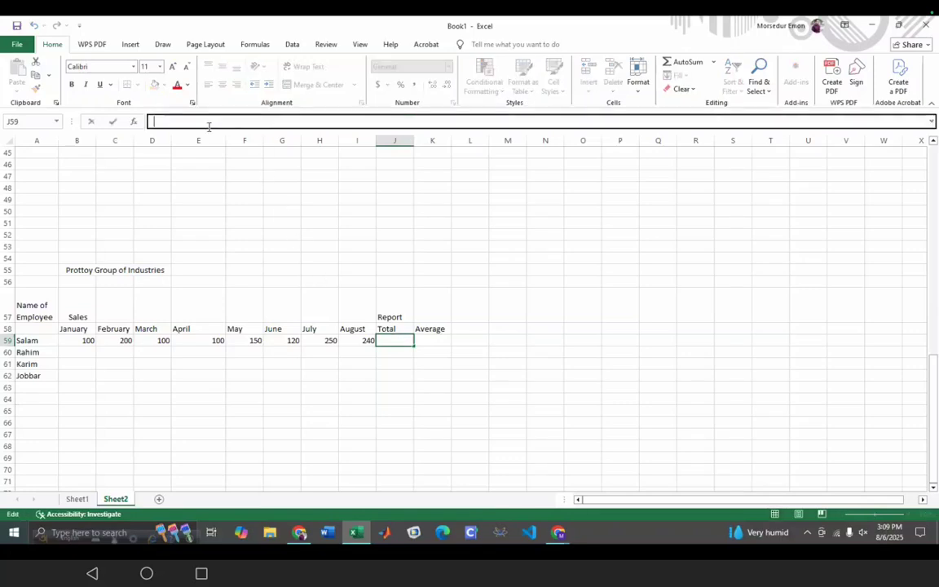
double_click(390, 339)
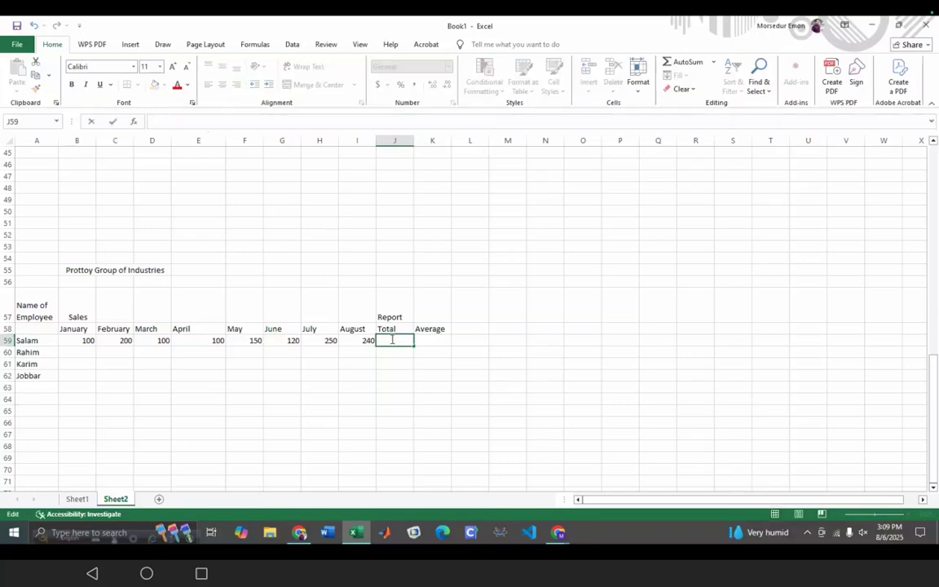
left_click(240, 123)
type("=")
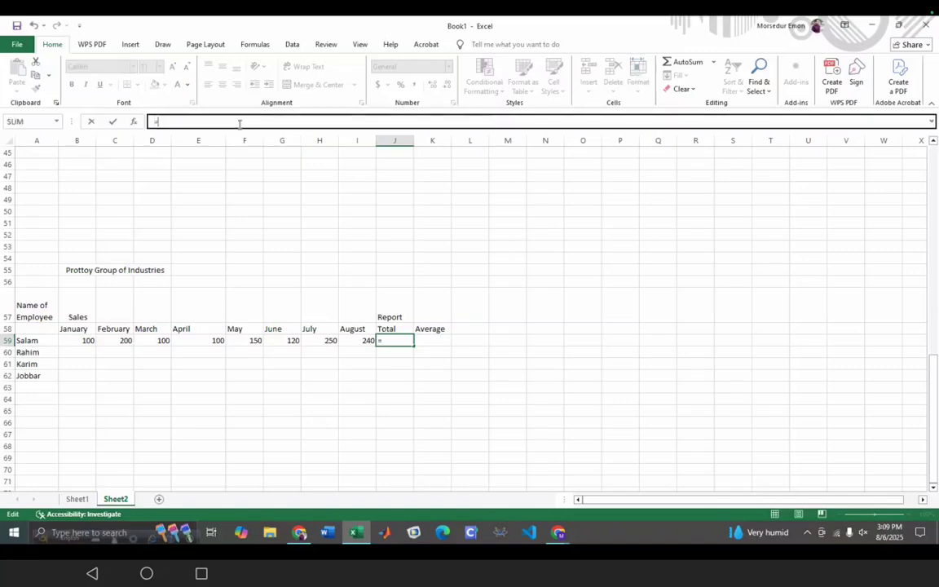
type("SUM")
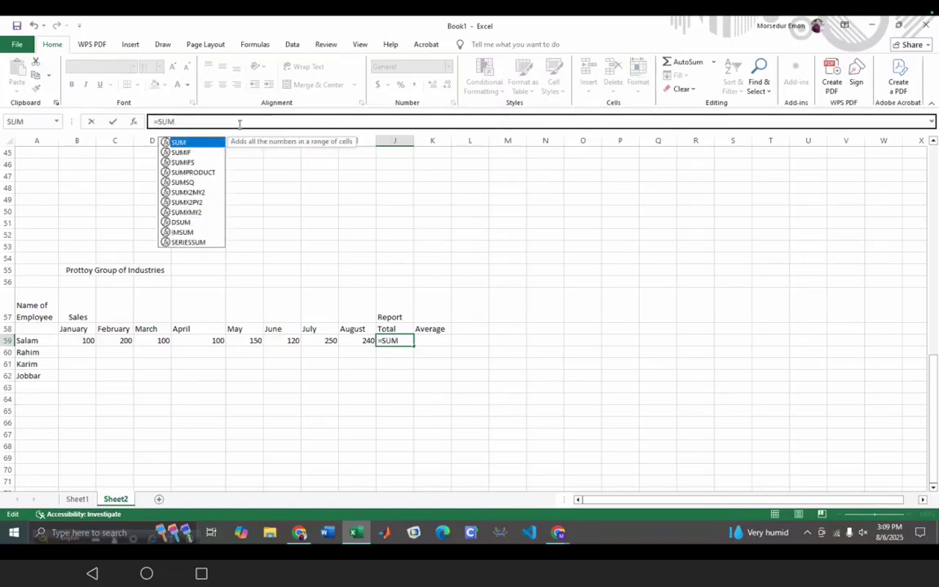
key("Return")
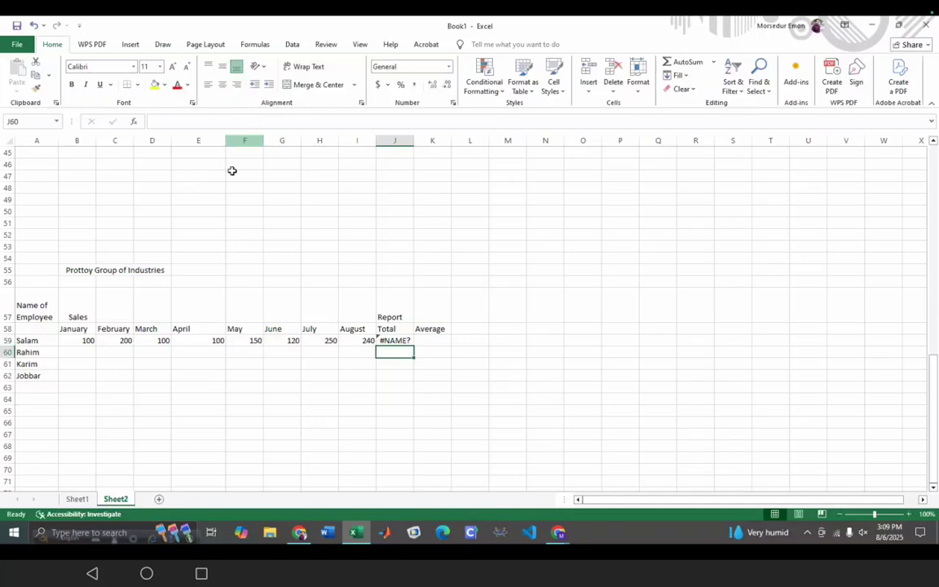
double_click(400, 341)
left_click(183, 121)
type("(")
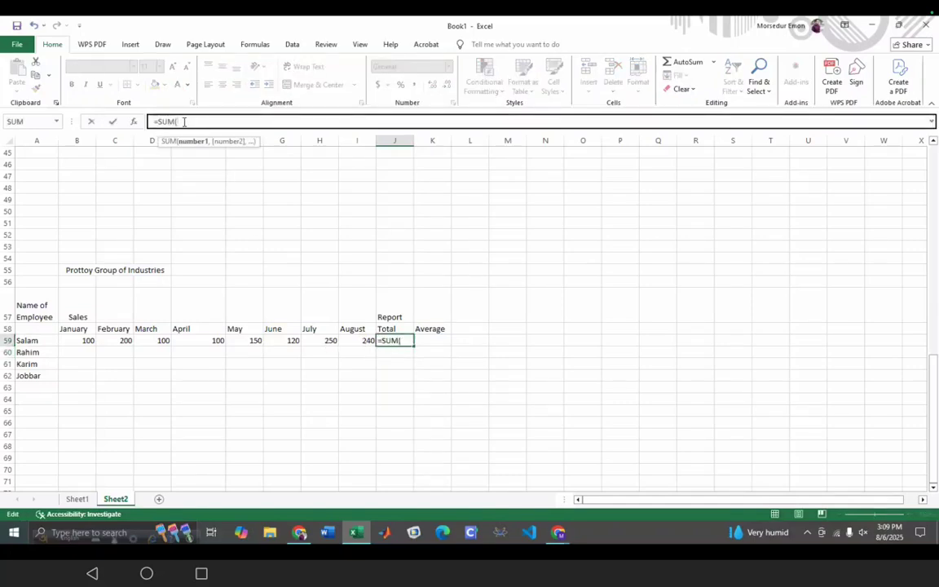
left_click(78, 341)
left_click_drag(108, 349, 91, 343)
left_click(114, 398)
left_click(78, 353)
left_click(78, 340)
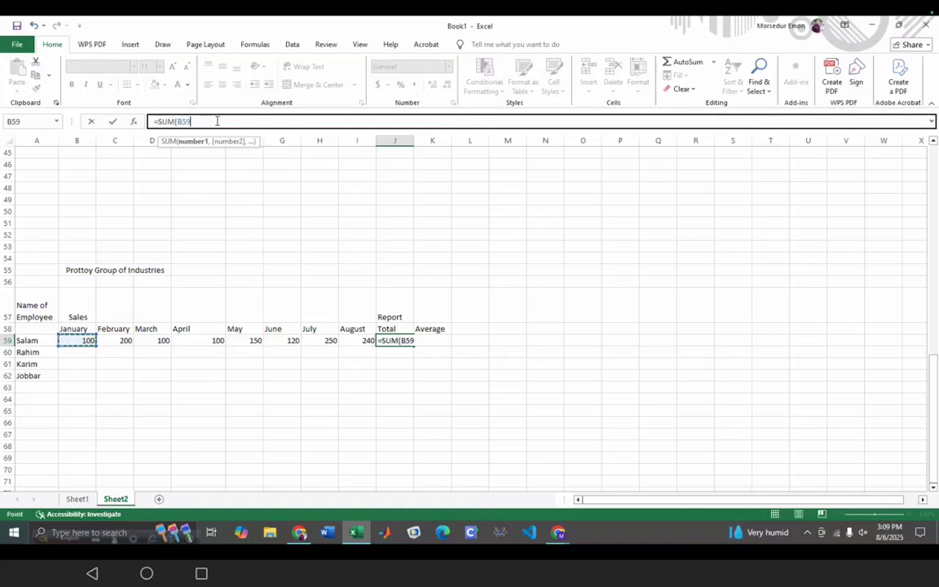
- Add cells C59 through I59 to the SUM and close it, giving a total of 1260
type(",")
left_click(127, 341)
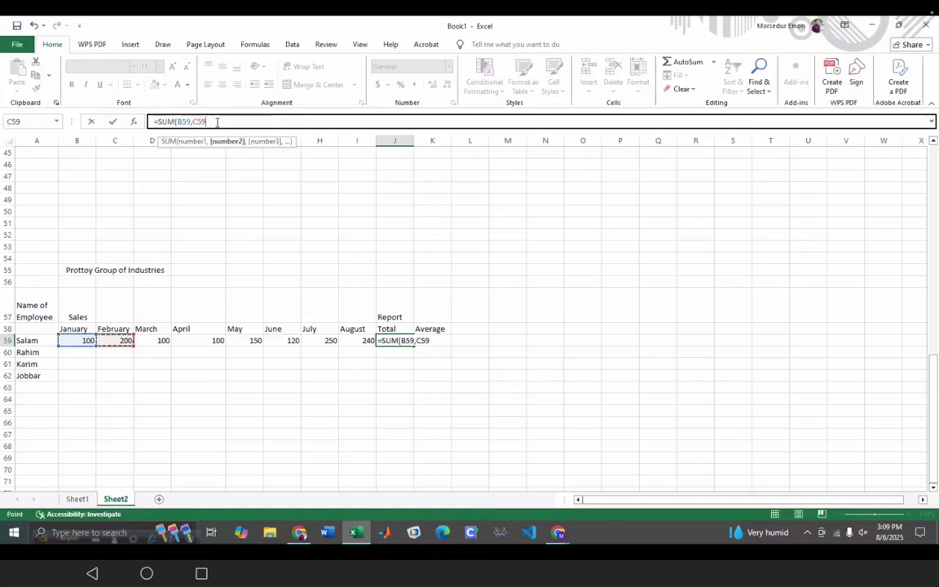
type(",")
left_click(160, 340)
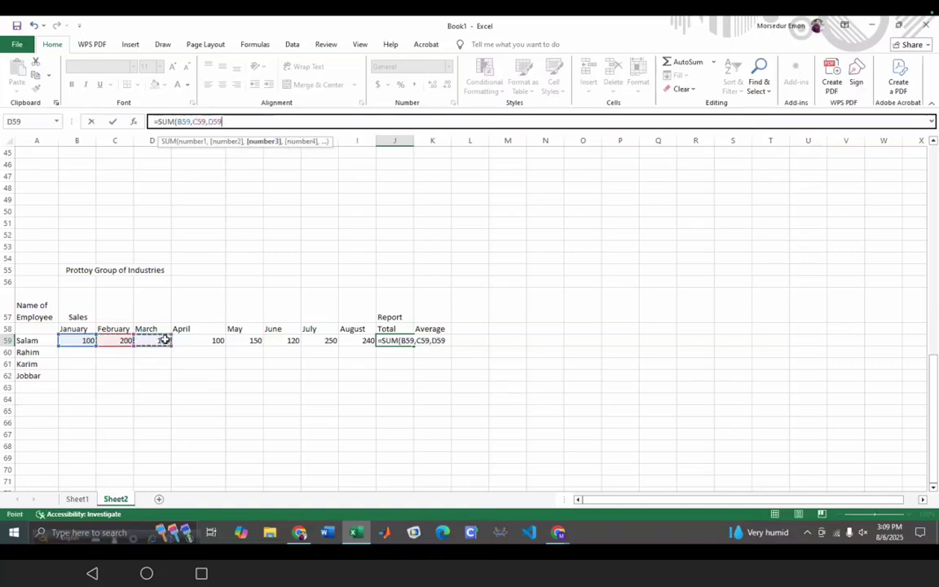
type(",")
left_click(198, 342)
type(",")
left_click(256, 342)
type(",")
left_click(278, 341)
type(",")
left_click(322, 341)
type(",")
left_click(354, 340)
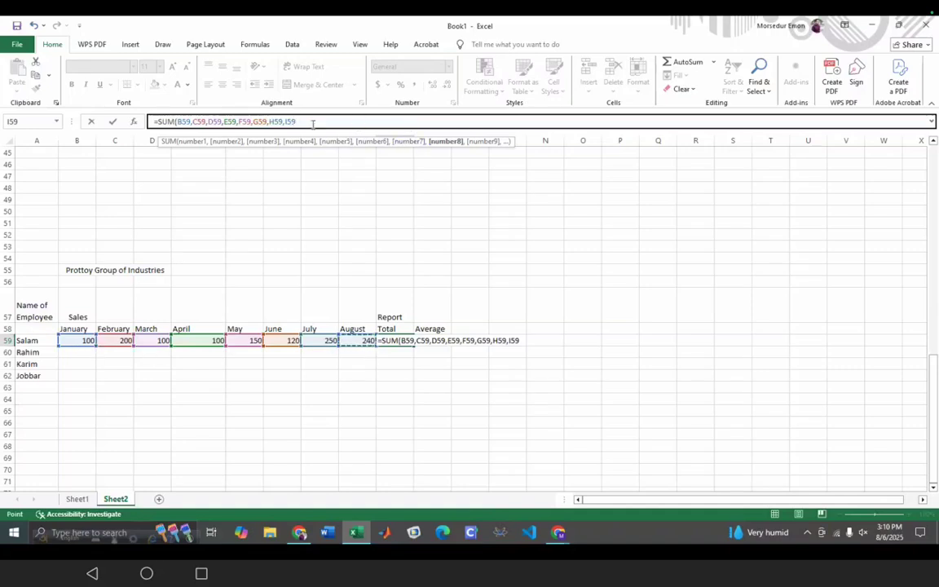
type(")")
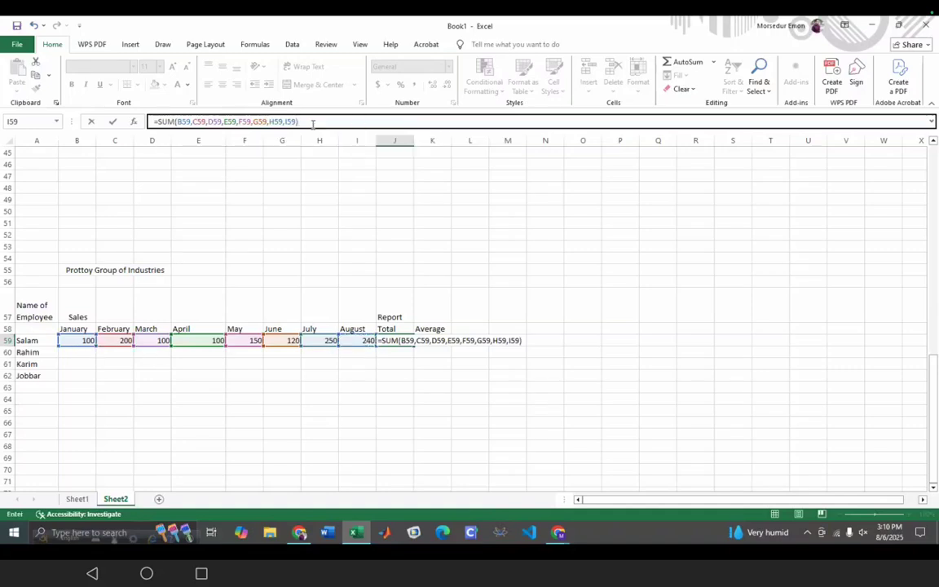
key("Return")
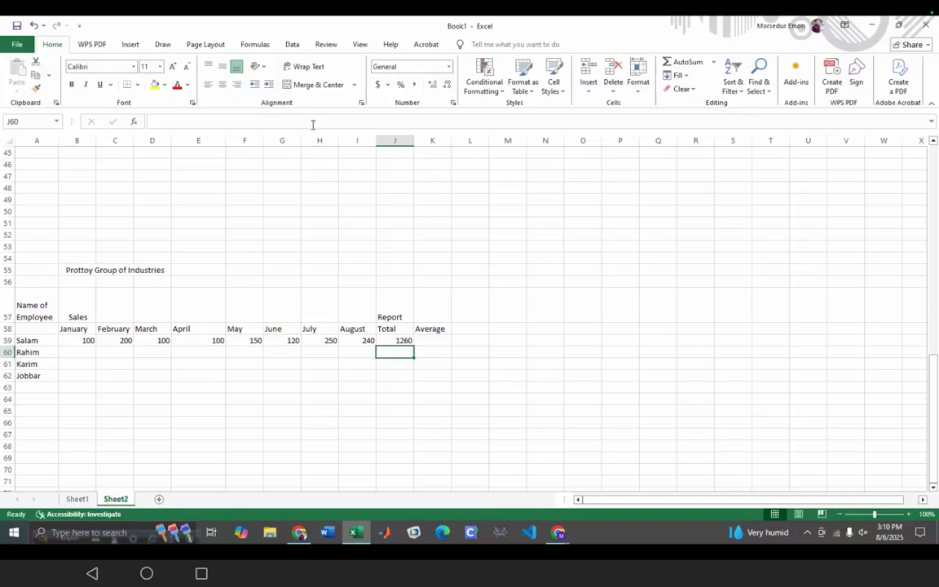
- Enter the second employee's January–April sales in row 60: 120, 230, 100 (copied from D59), 140
left_click(81, 354)
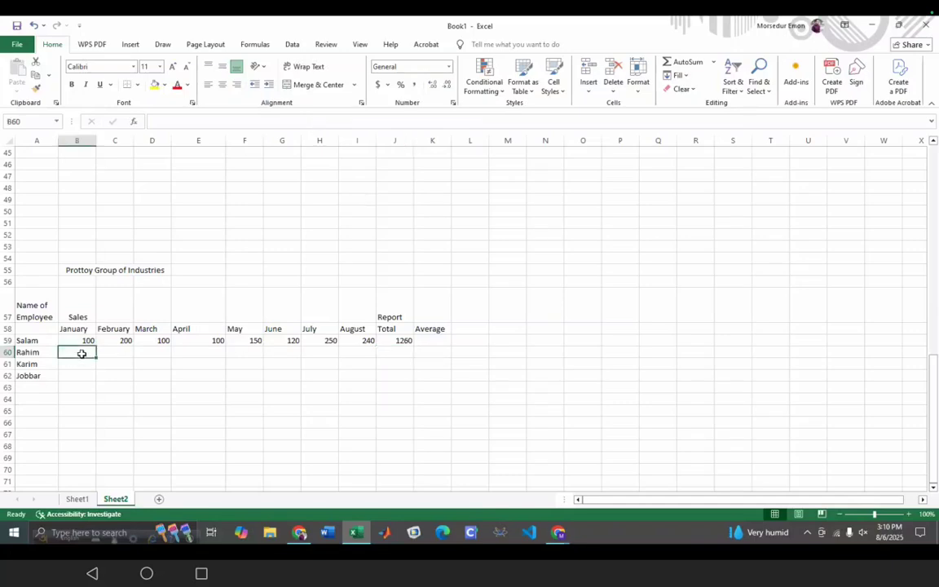
type("120")
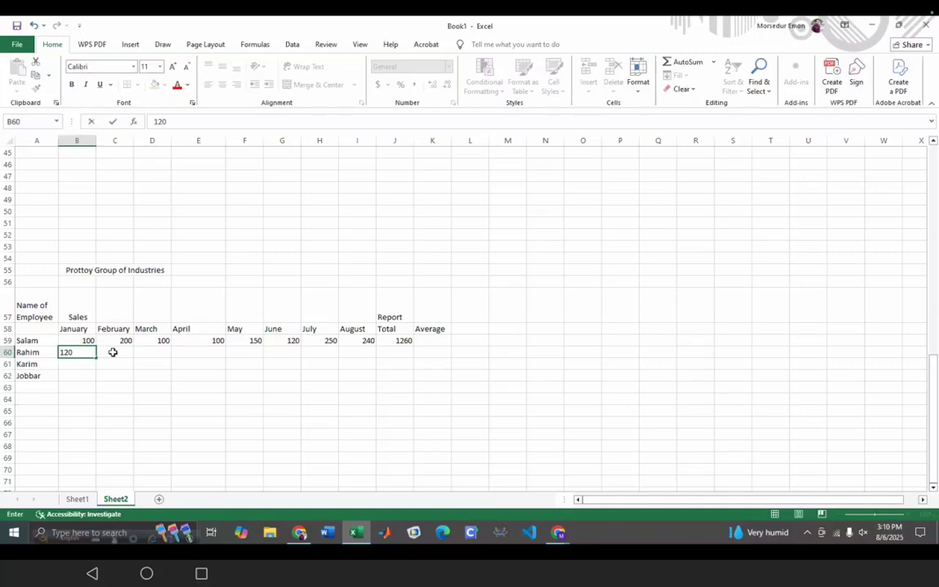
left_click(114, 352)
type("230")
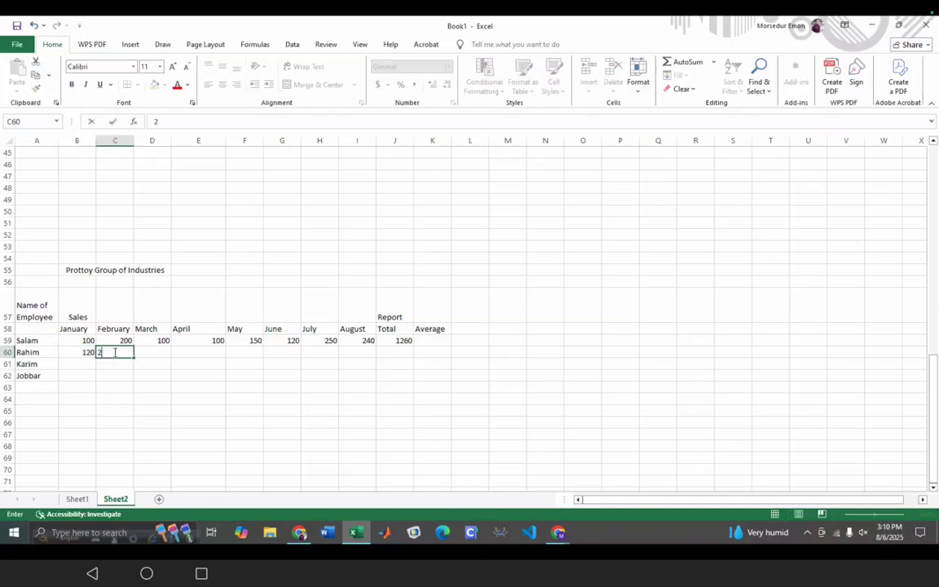
left_click(156, 351)
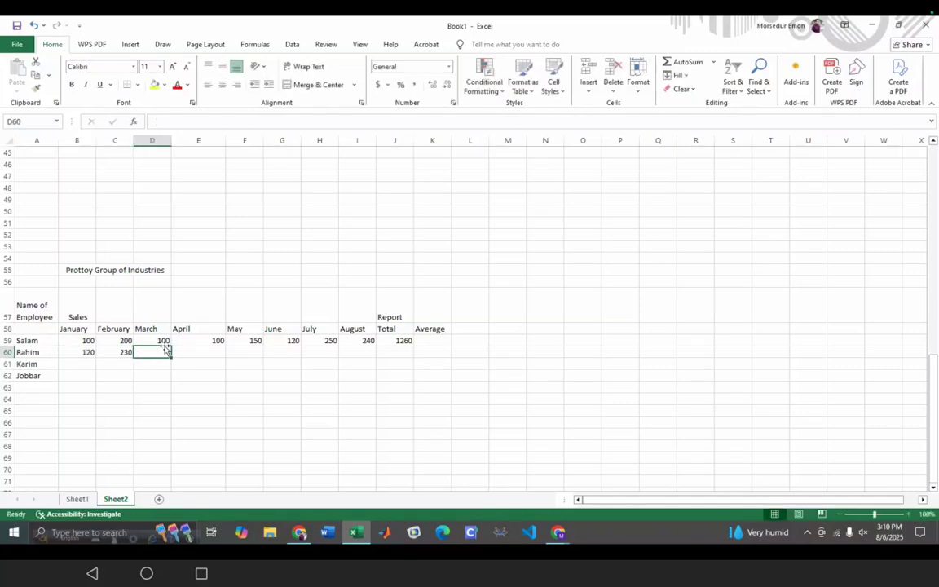
left_click(163, 341)
left_click_drag(170, 346, 172, 355)
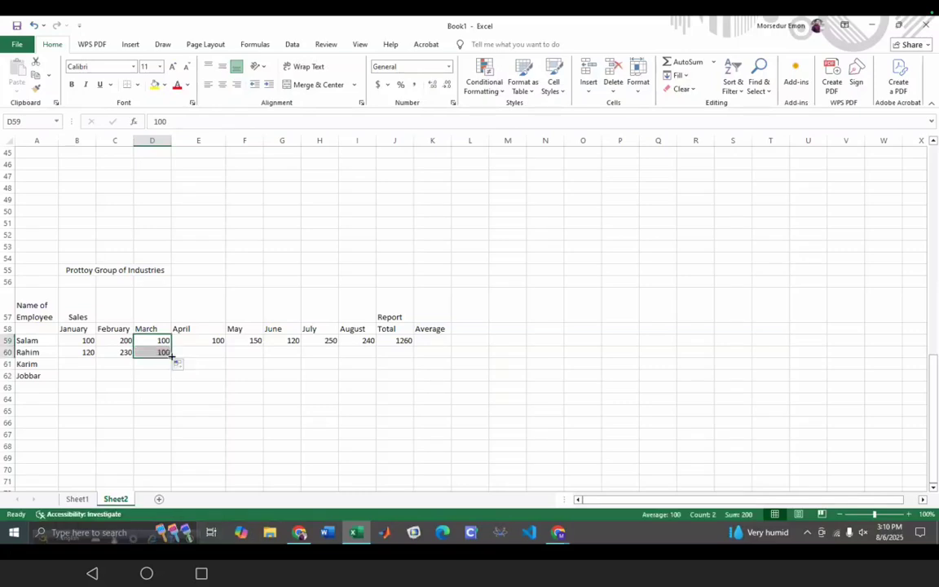
left_click(216, 342)
left_click(212, 353)
type("140")
- Enter the second employee's May–August sales in F60:I60: 130, 120, 230, 210
left_click(243, 352)
type("139")
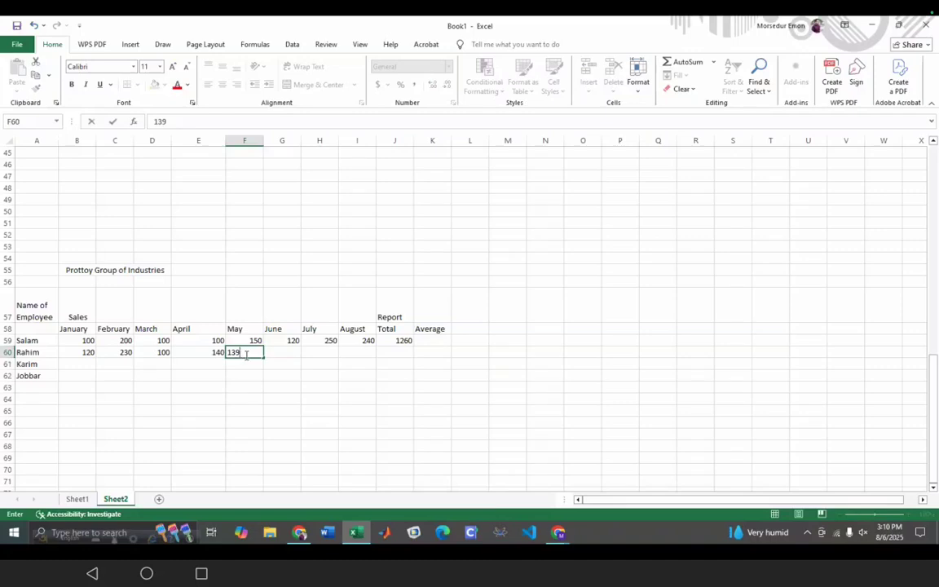
key("BackSpace")
type("0")
left_click(277, 353)
type("120")
left_click(308, 353)
type("230")
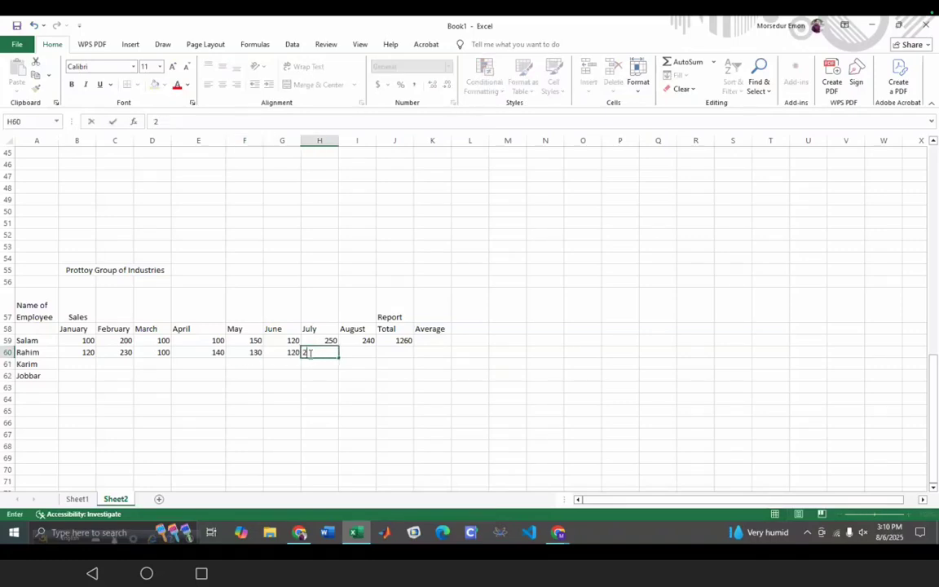
left_click(370, 352)
type("210")
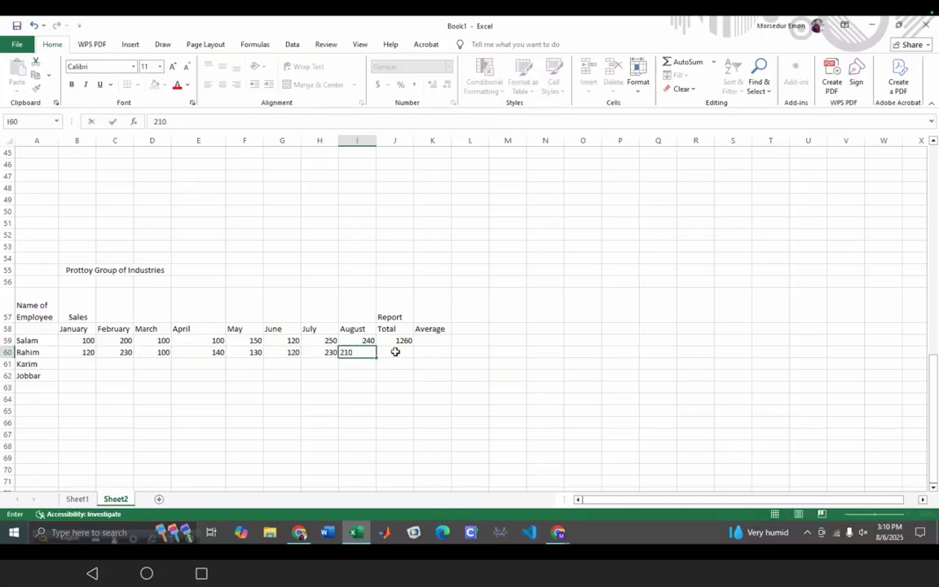
left_click(394, 352)
double_click(394, 351)
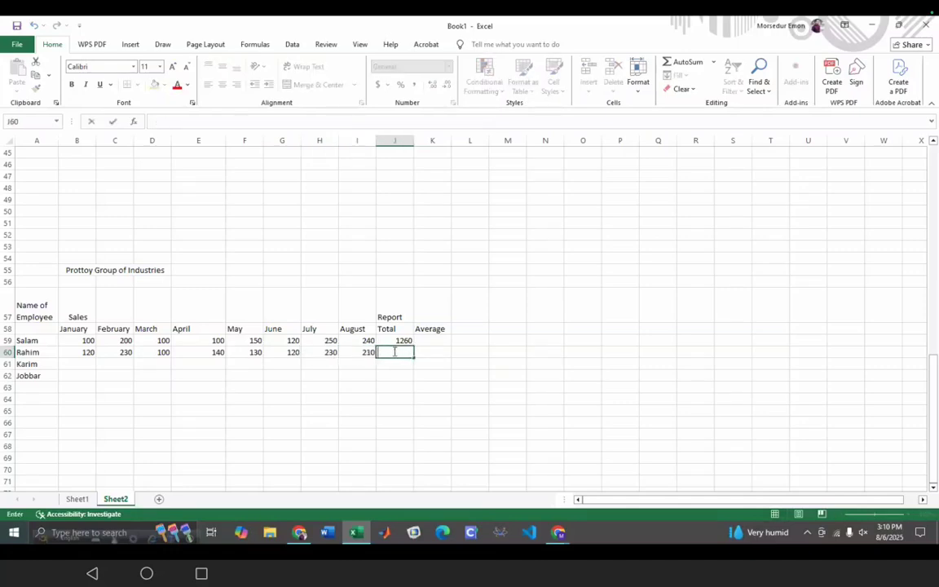
- Begin the formula =SUM(B60:I60 in J60 by selecting the second employee's January–August range
left_click(242, 122)
type("=SUM")
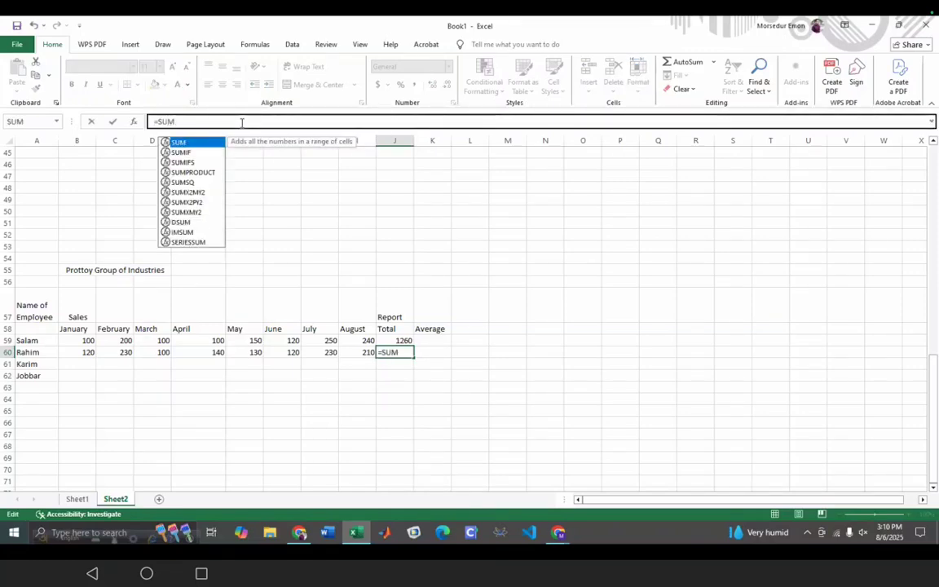
type("()")
key("BackSpace")
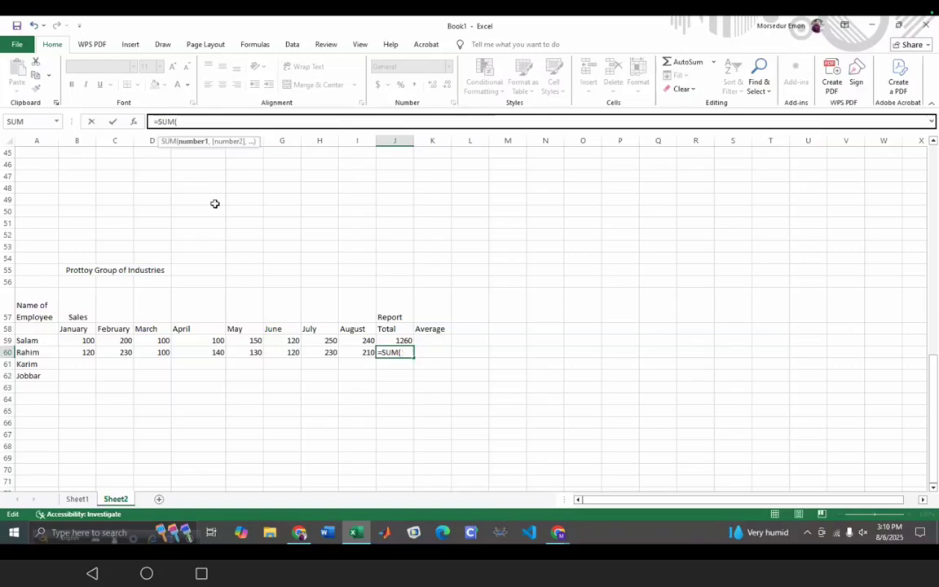
left_click_drag(79, 349, 367, 353)
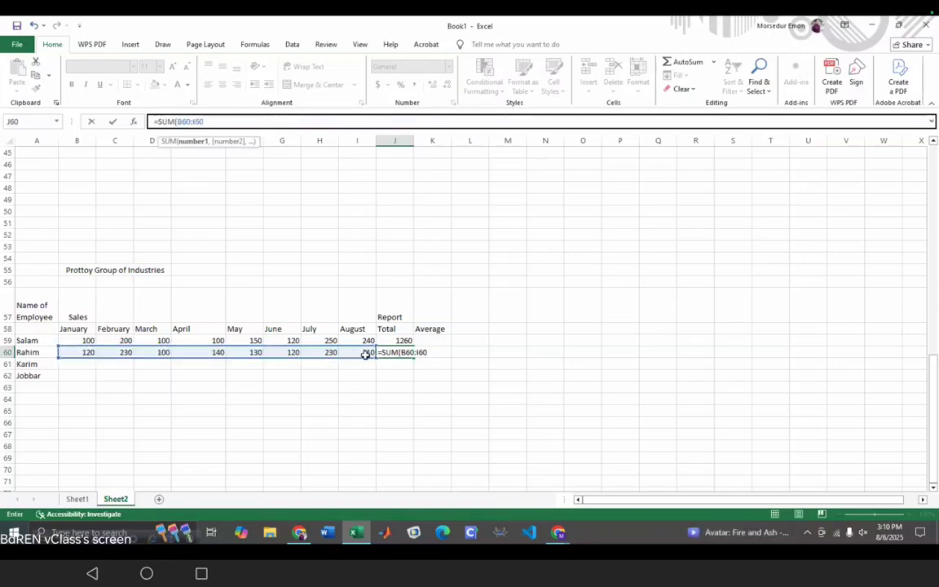
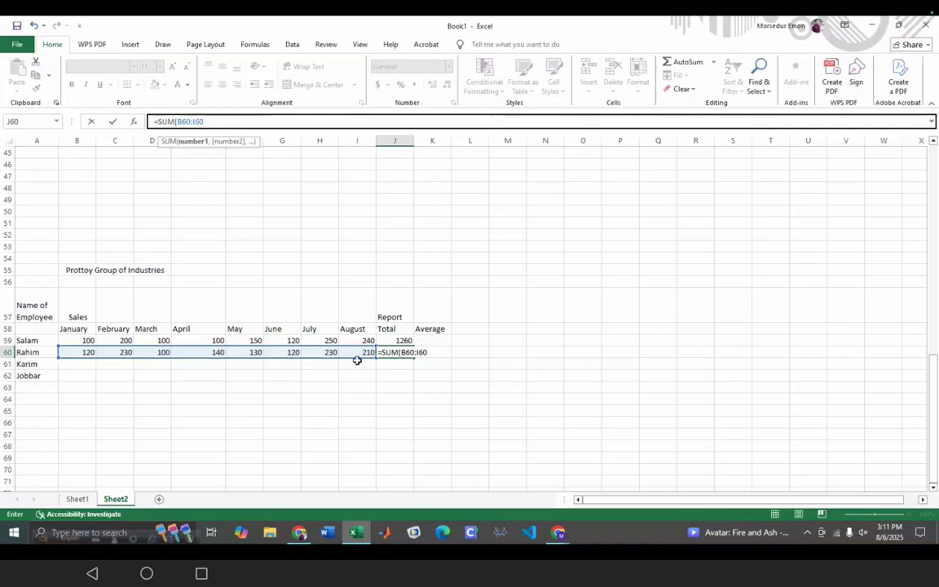
- Close the =SUM(B60:I60) formula in J60 so the second employee's total reads 1280
left_click(219, 121)
type(")")
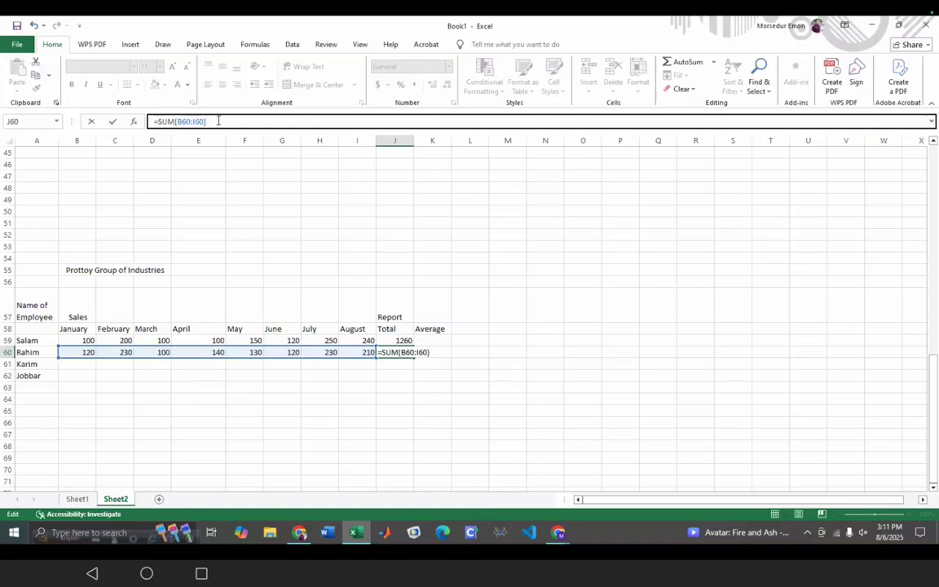
key("Return")
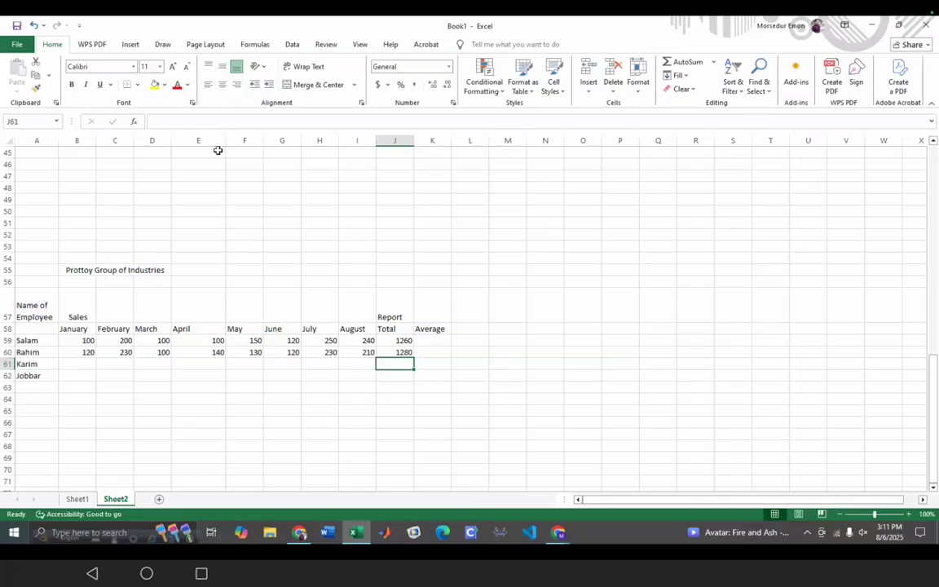
- Enter =AVERAGE(B59:I59) in K59, giving the first employee's average of 157.5
left_click(432, 342)
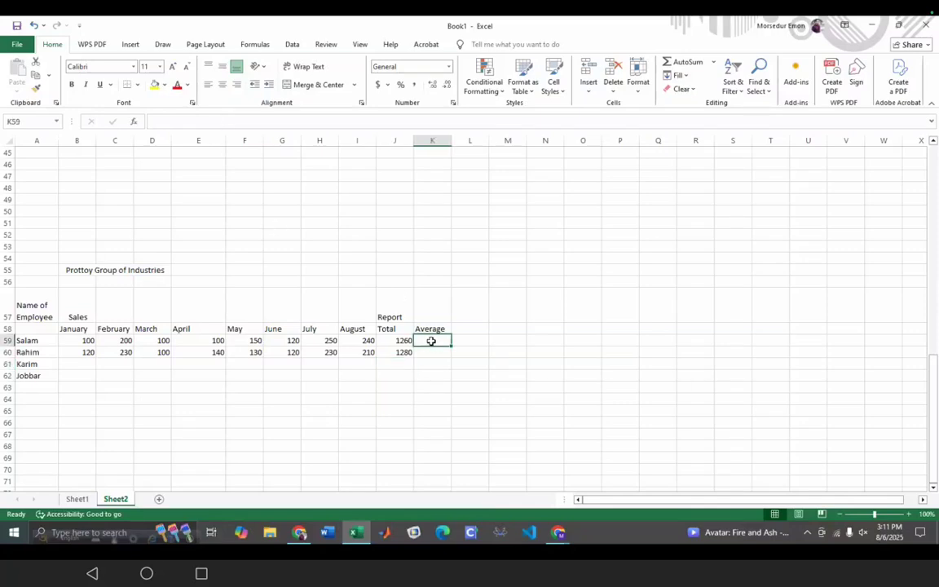
left_click(224, 120)
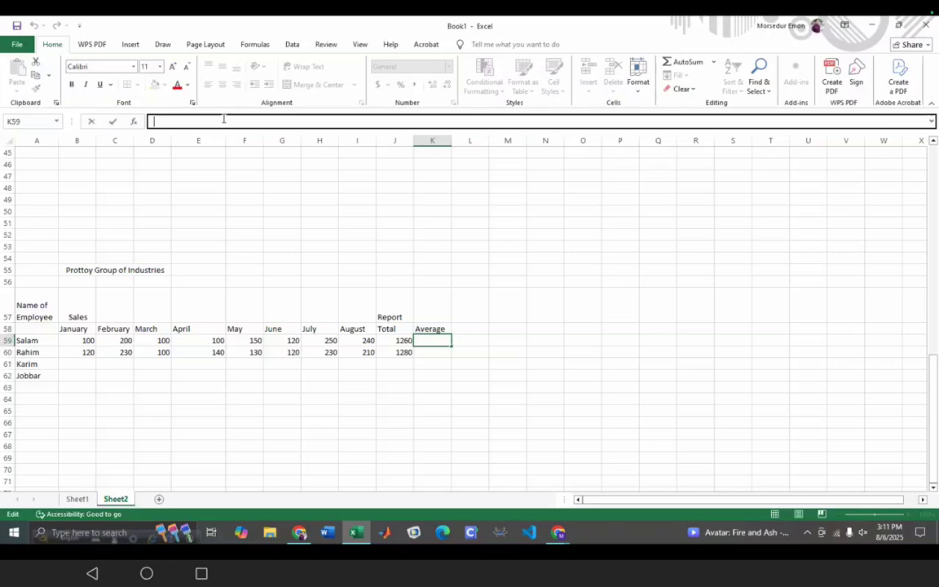
type("=AVERA")
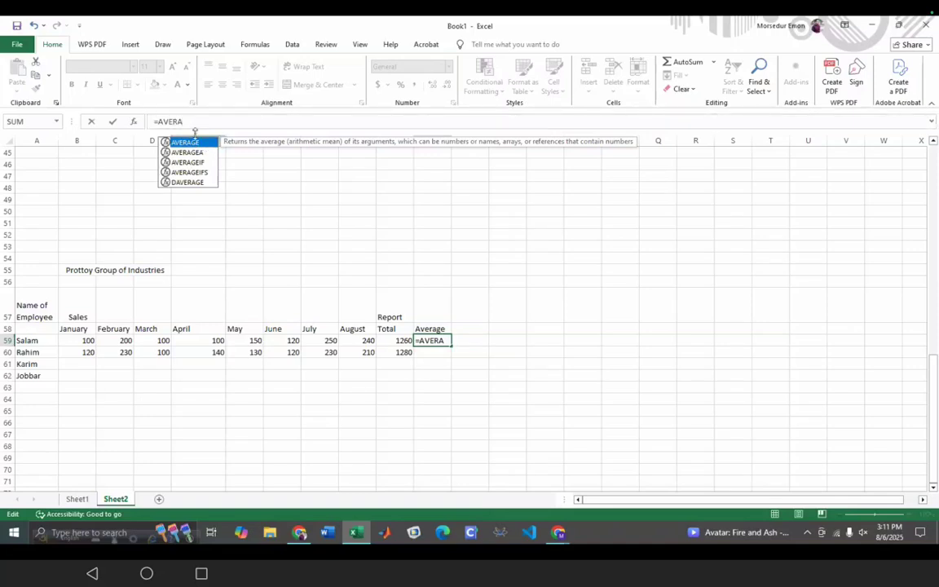
left_click(197, 121)
type("GE")
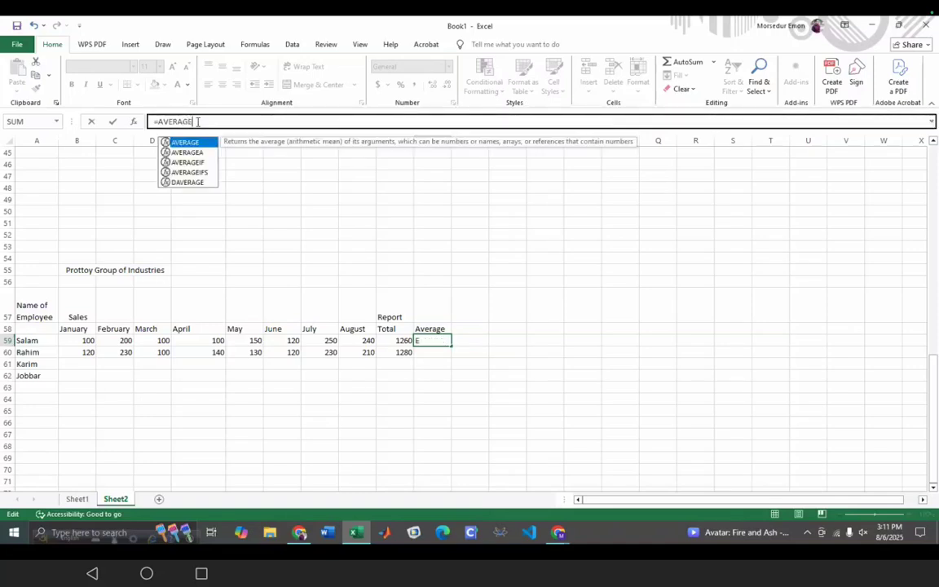
type("(")
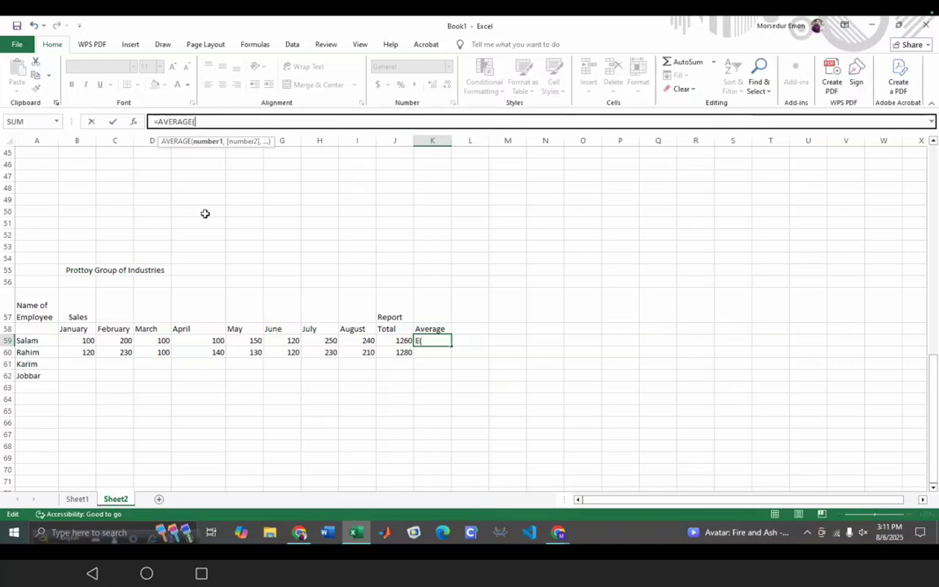
left_click(81, 340)
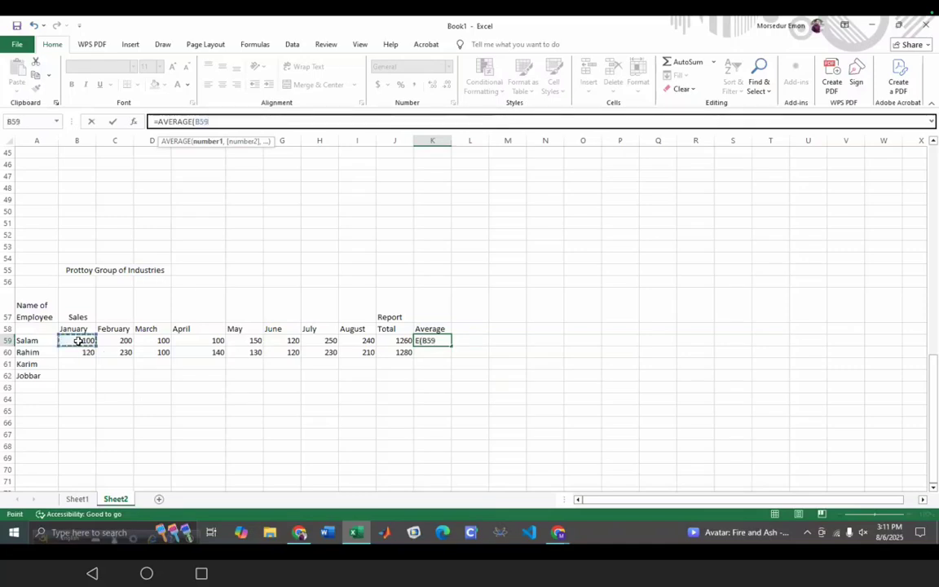
left_click(100, 348)
left_click(90, 342)
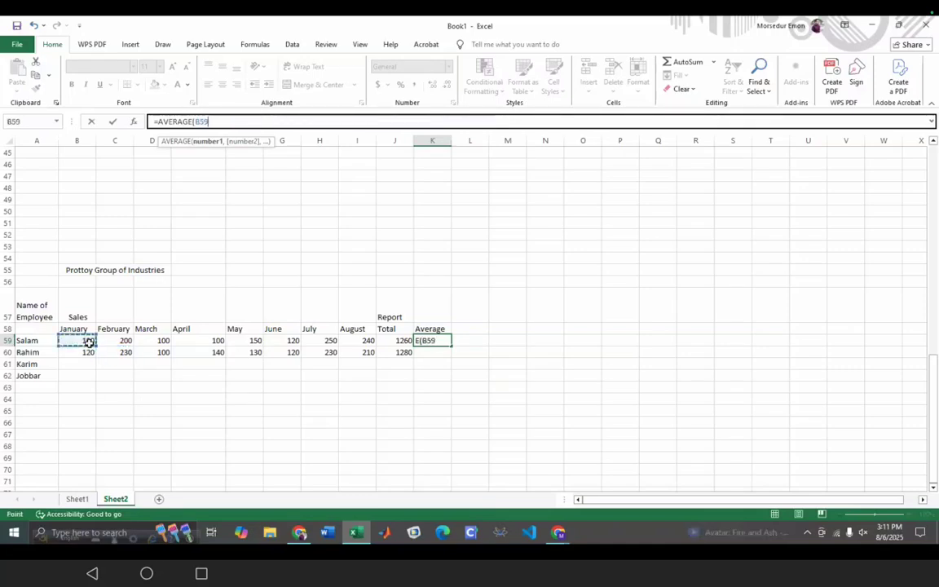
left_click_drag(96, 347, 383, 348)
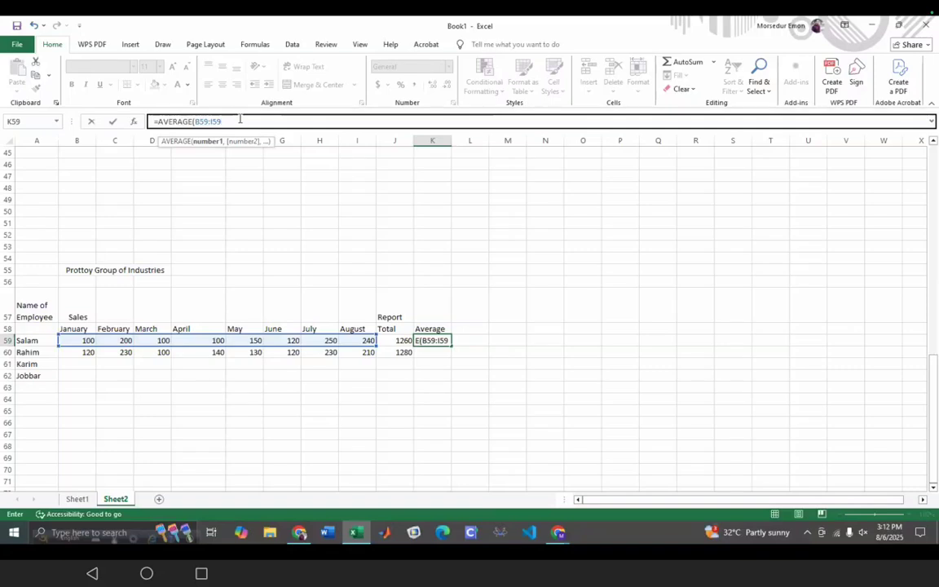
type(")")
key("Return")
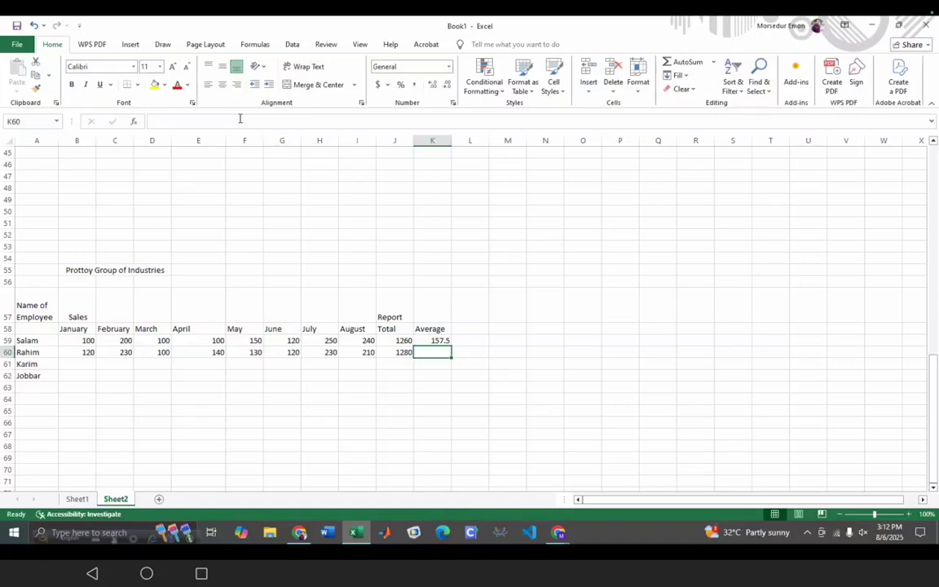
- Enter =AVERAGE(B60:I60) in K60, giving the second employee's average of 160
left_click(216, 425)
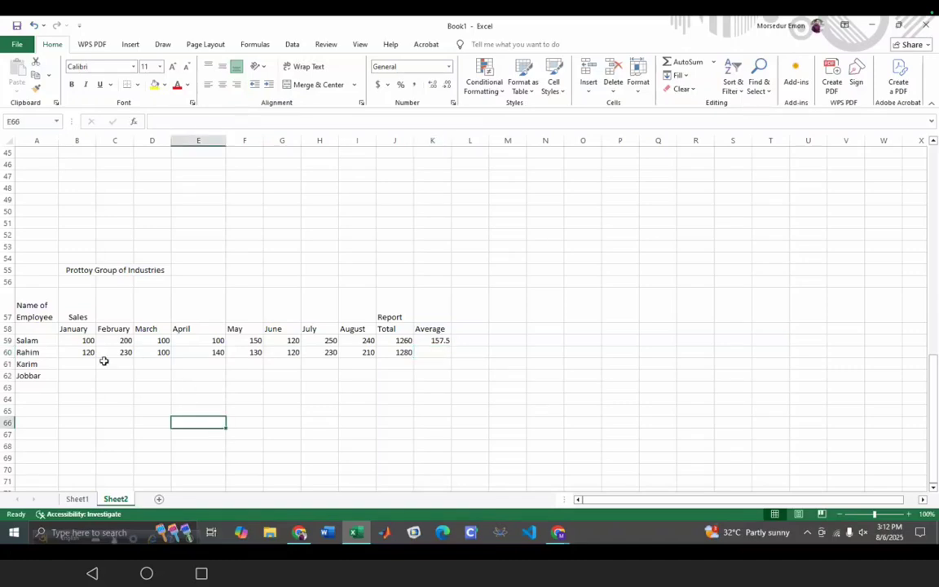
double_click(434, 353)
left_click(182, 120)
type("=")
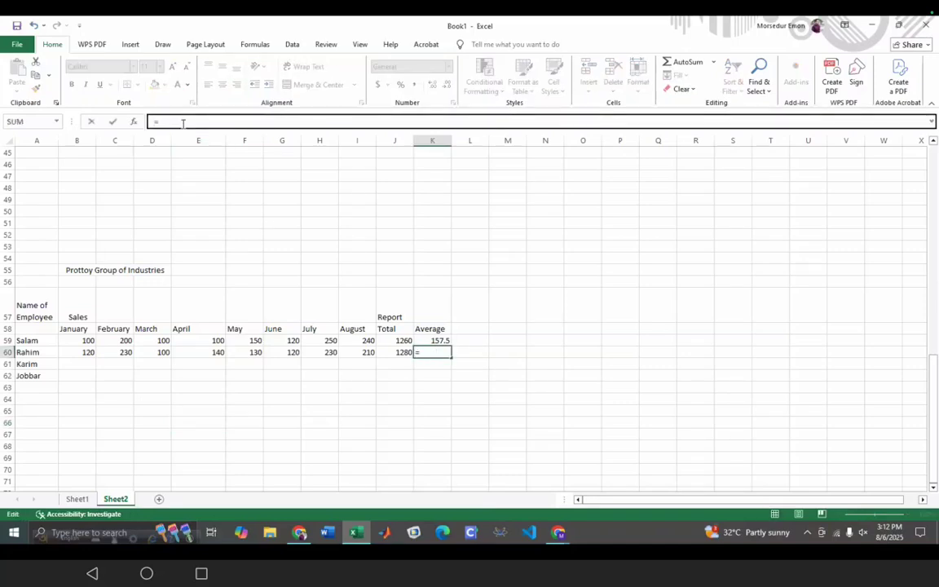
type("AVerage")
key("BackSpace")
key("BackSpace")
key("BackSpace")
key("BackSpace")
key("BackSpace")
key("BackSpace")
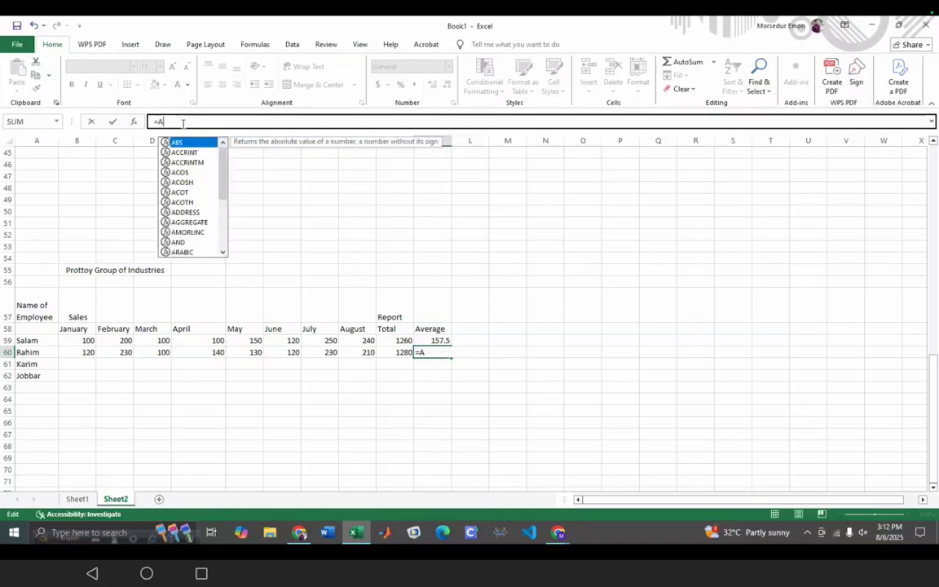
type("VERAGE")
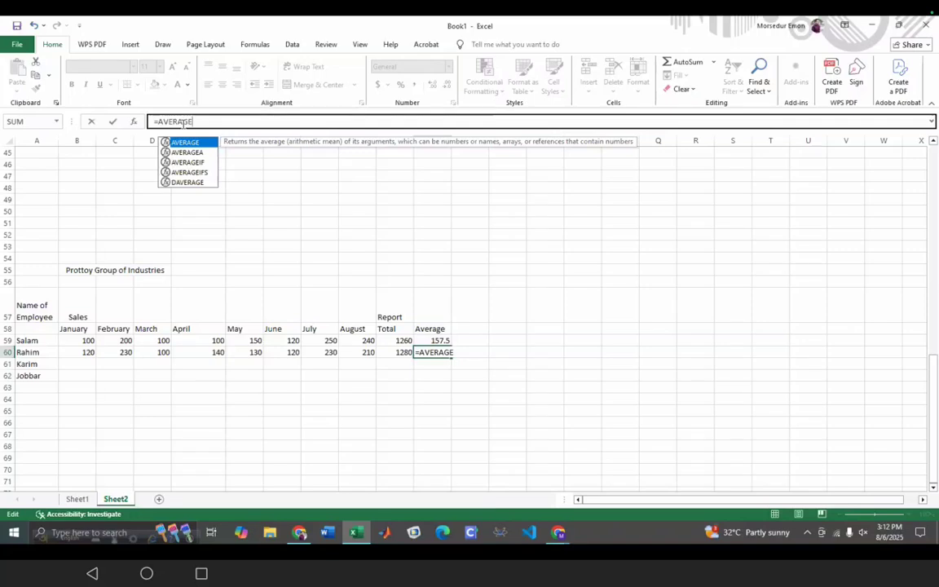
type("(")
left_click(75, 356)
left_click(106, 356)
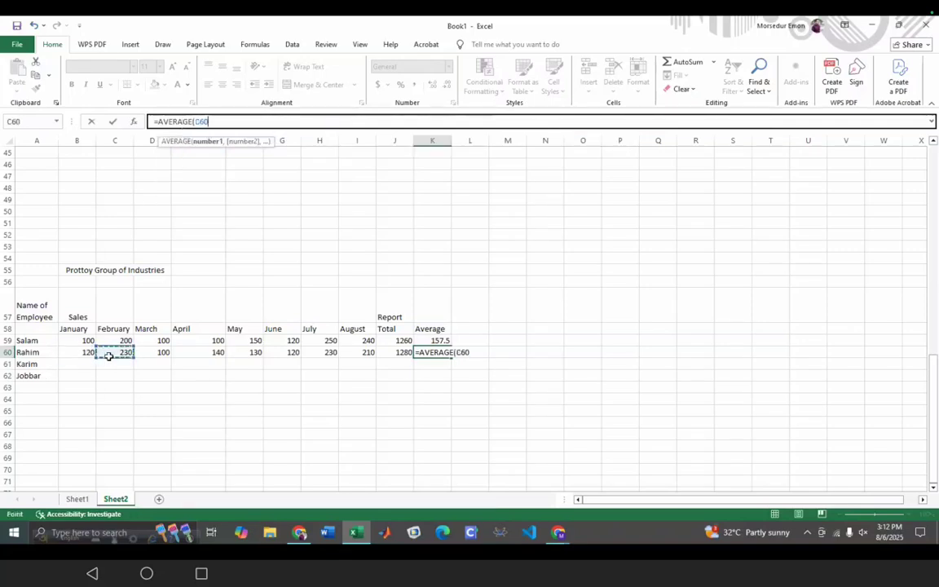
left_click(90, 355)
left_click(111, 359)
left_click_drag(112, 359, 367, 357)
left_click(89, 353)
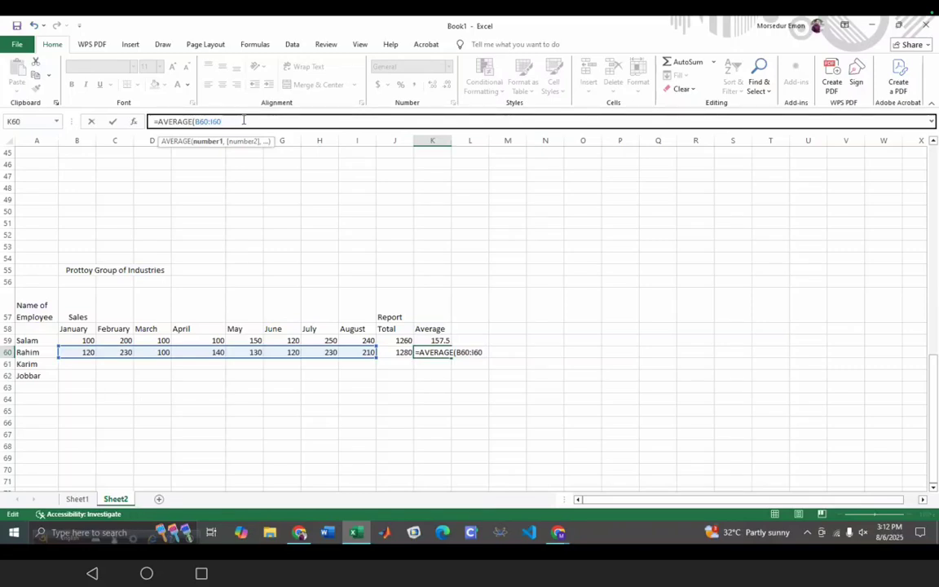
type(")")
key("Return")
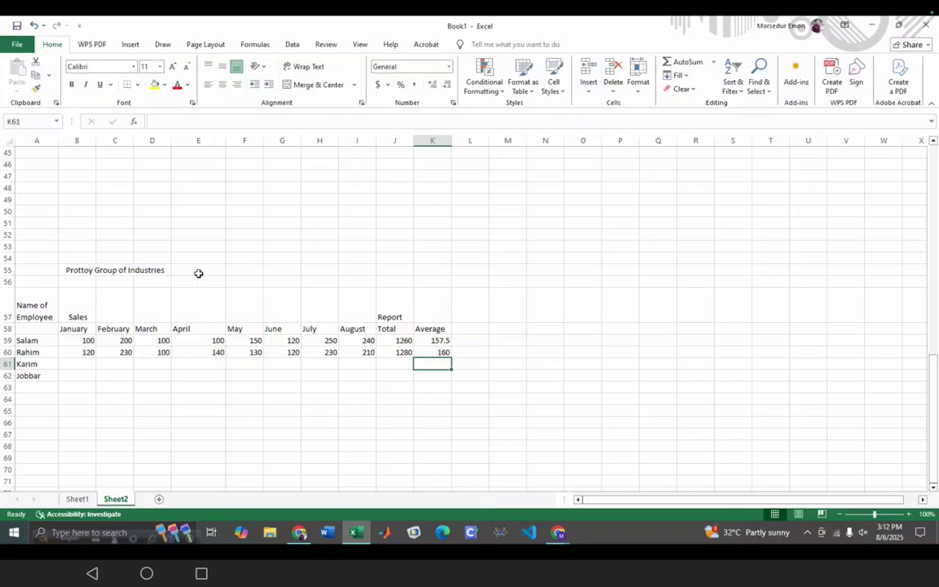
- Format the 'Prottoy Group of Industries' title in B55 as bold Times New Roman, size 22
left_click_drag(49, 268, 161, 270)
left_click(151, 281)
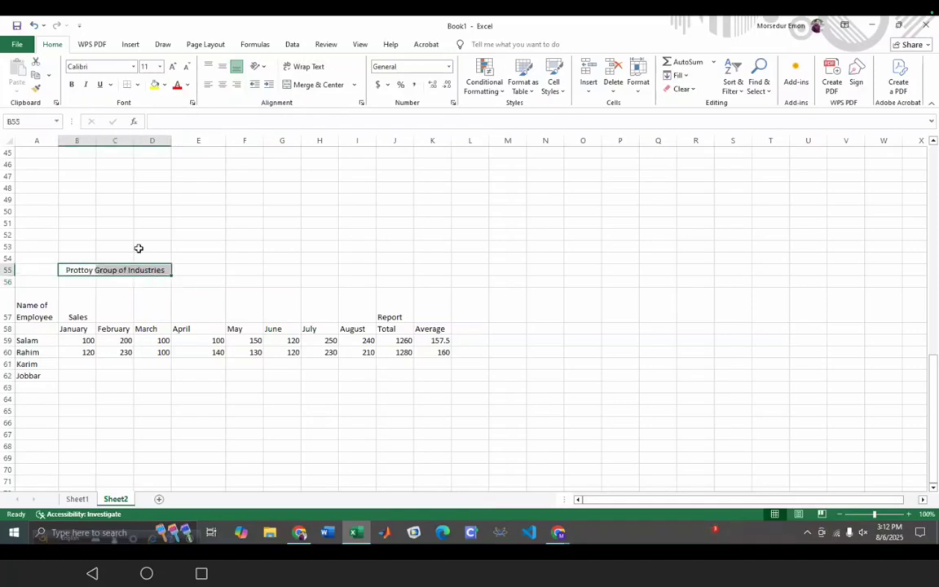
left_click(134, 68)
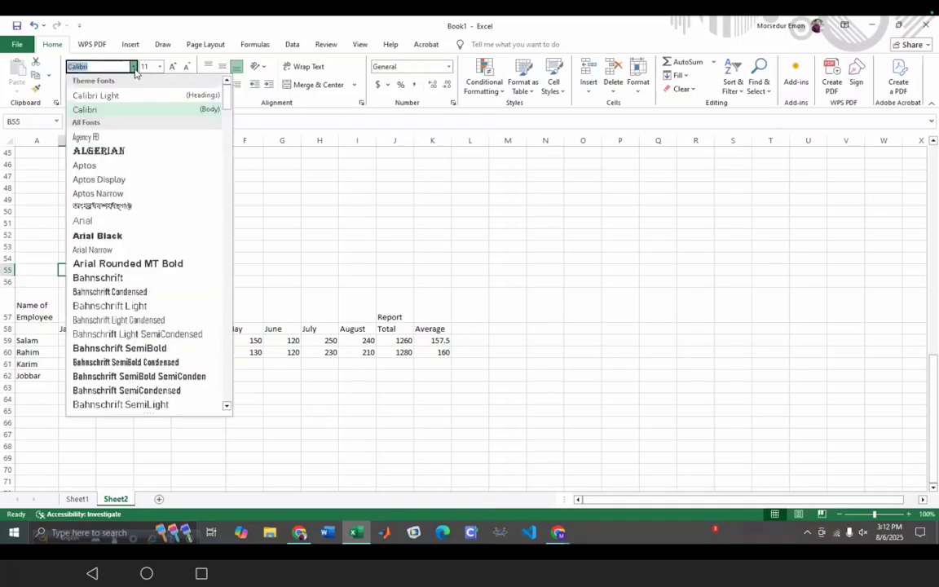
scroll(159, 196, "down", 15)
left_click_drag(227, 169, 212, 400)
scroll(212, 399, "up", 5)
left_click(179, 378)
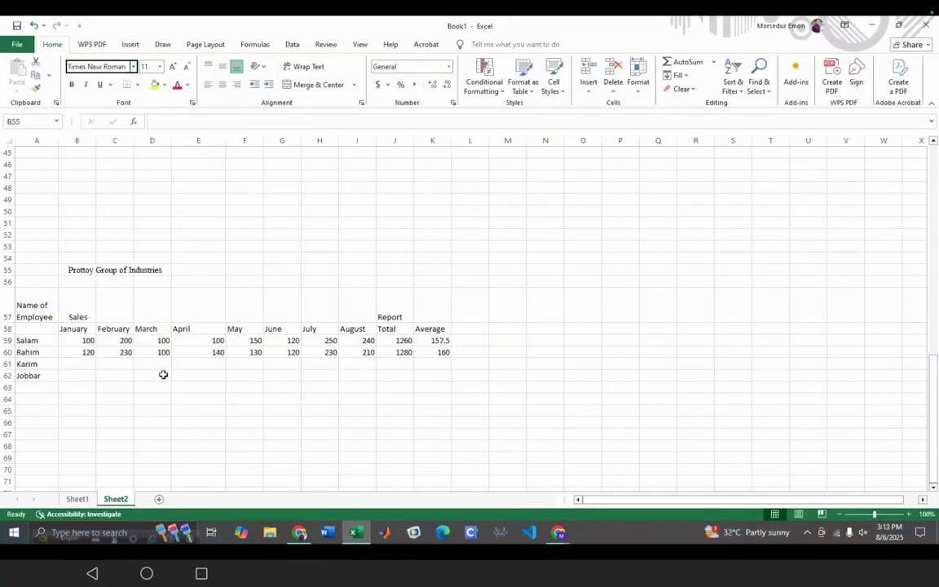
left_click(71, 84)
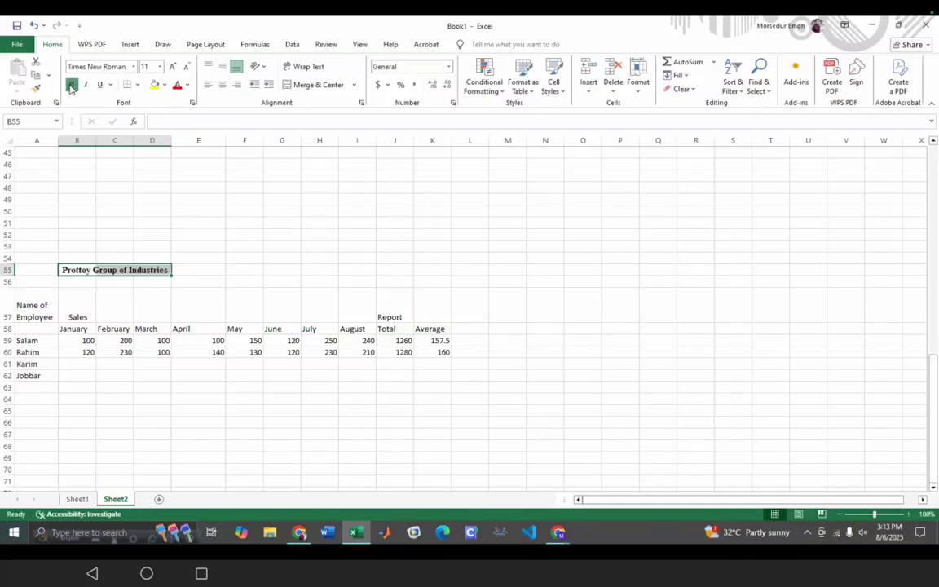
left_click(159, 67)
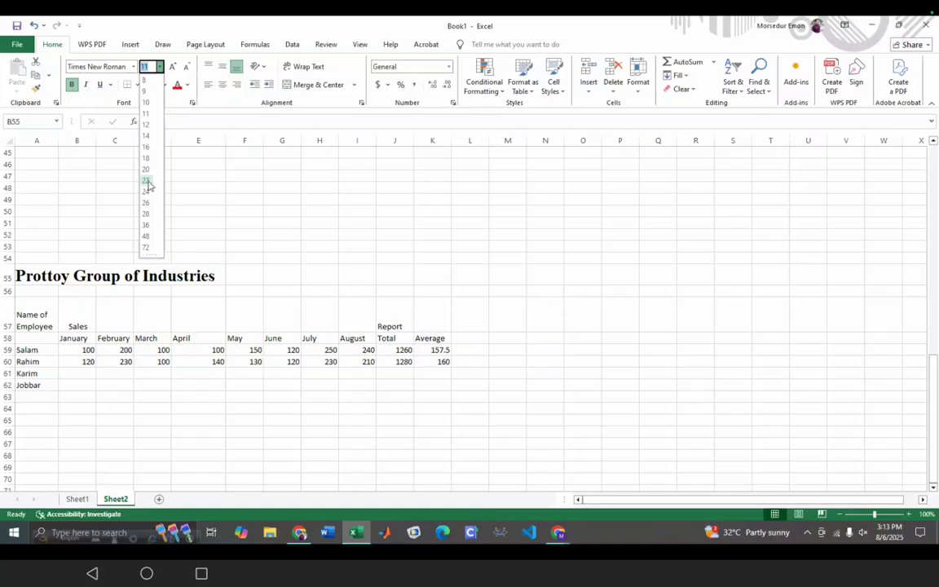
left_click(147, 181)
left_click(229, 260)
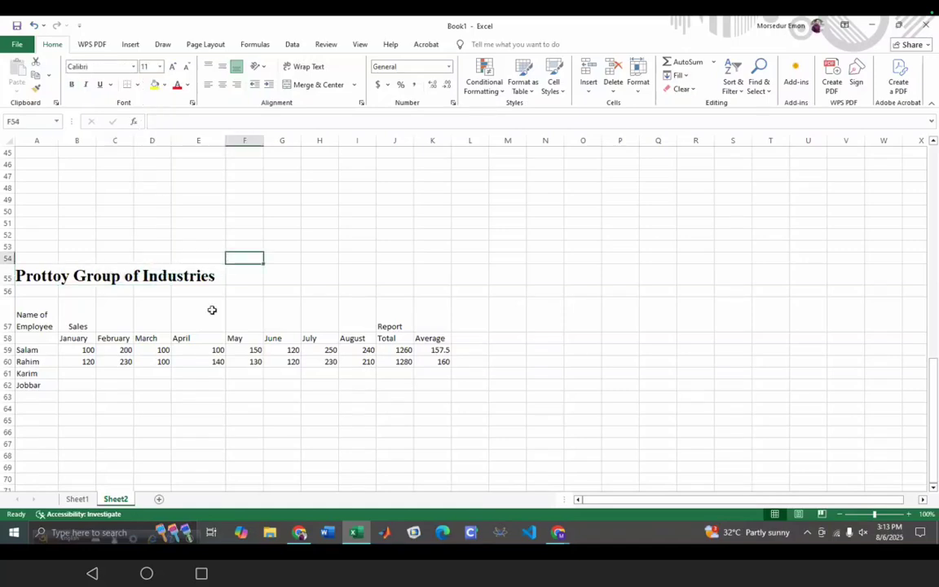
- Format the row 57 headers A57:J57 as bold Times New Roman at size 12
left_click_drag(403, 329, 48, 325)
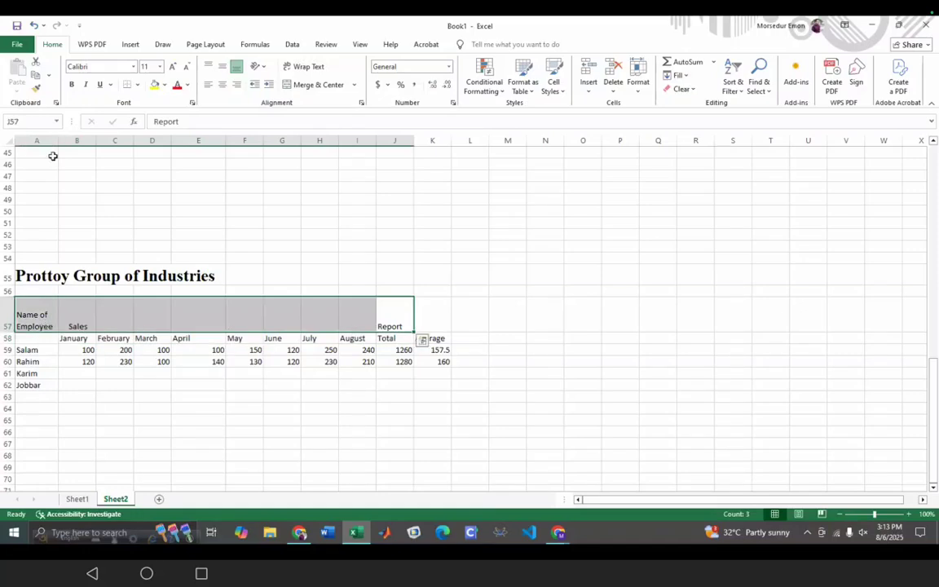
left_click(134, 66)
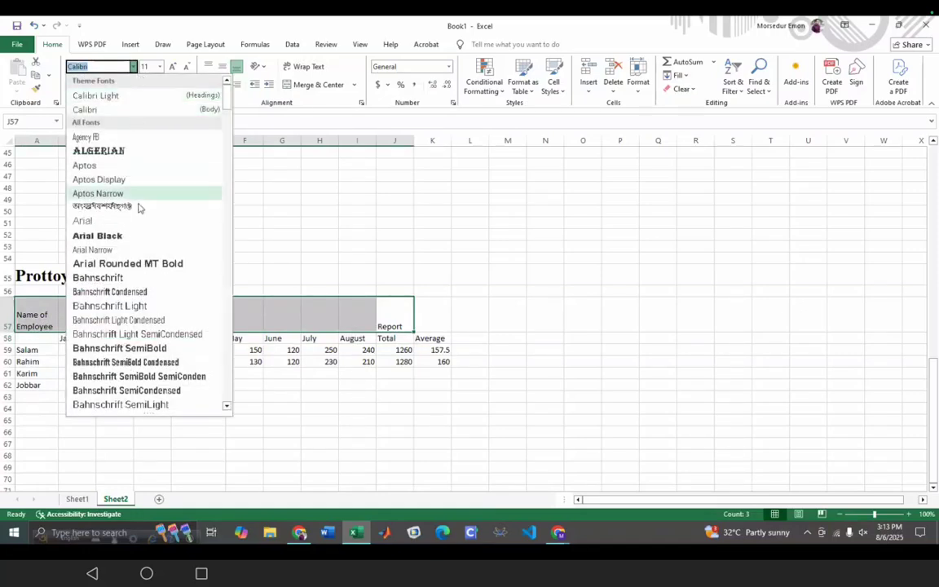
scroll(163, 187, "down", 15)
scroll(145, 209, "down", 18)
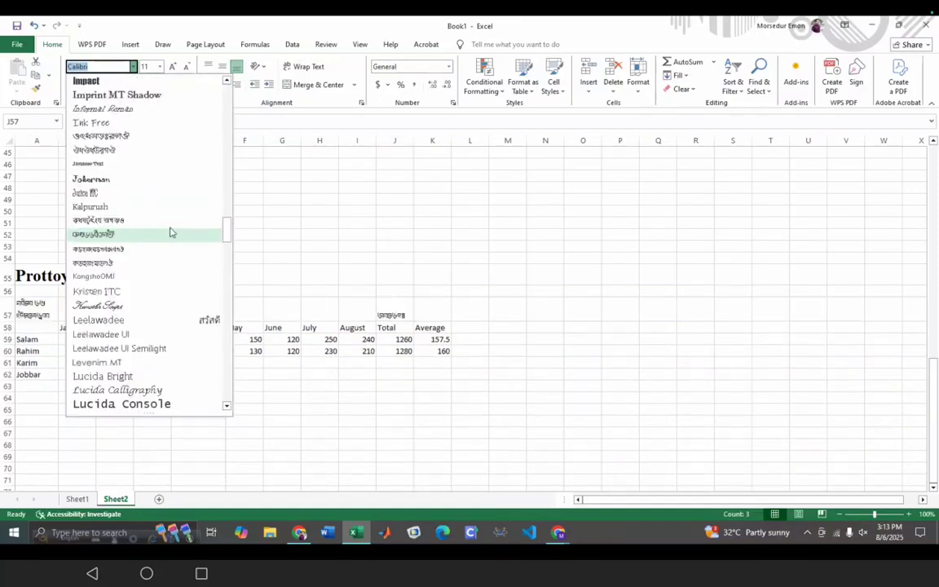
left_click_drag(224, 237, 223, 368)
left_click(186, 375)
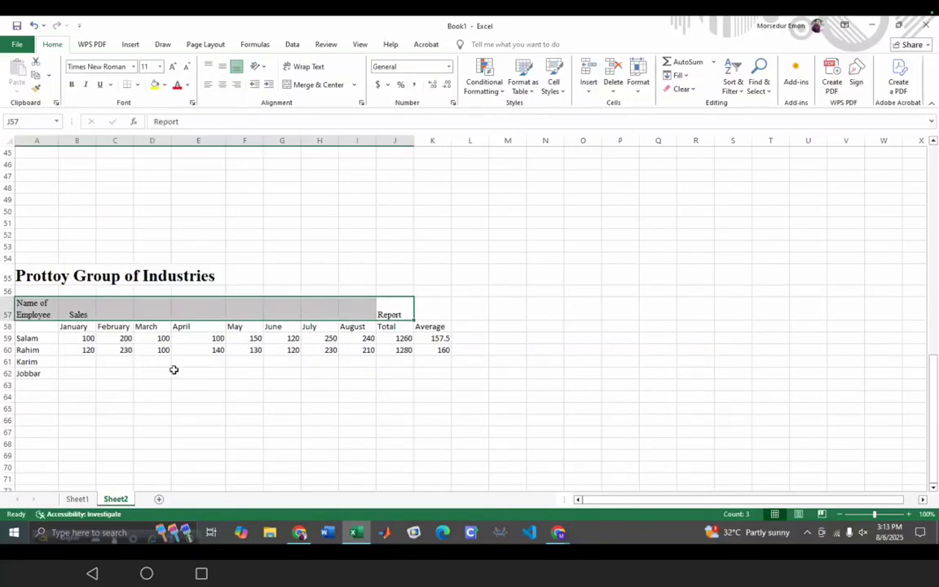
left_click(71, 85)
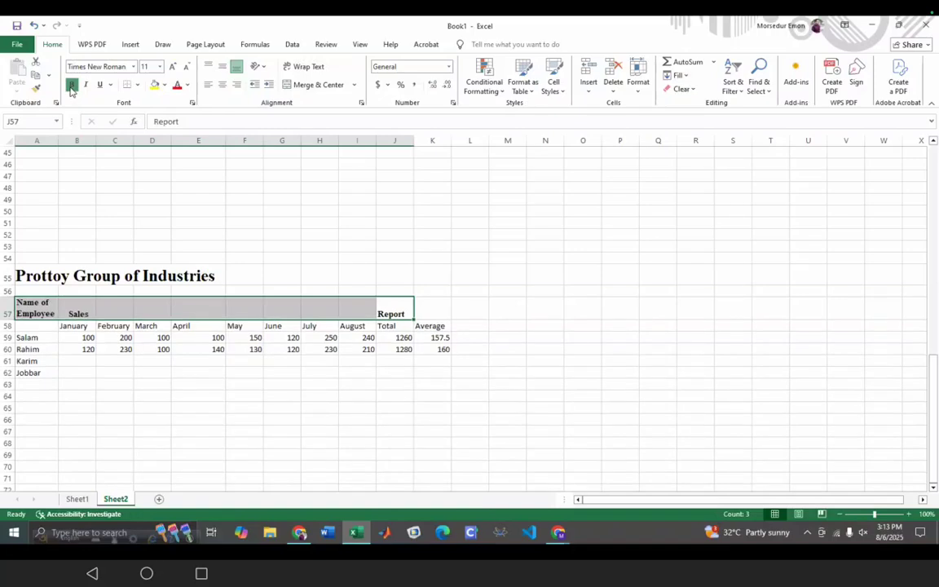
left_click(160, 67)
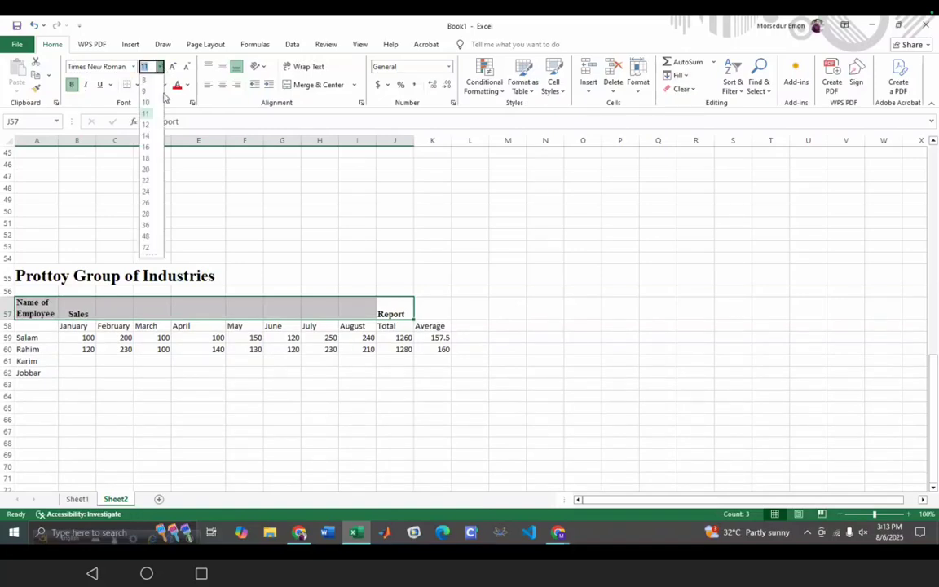
left_click(146, 124)
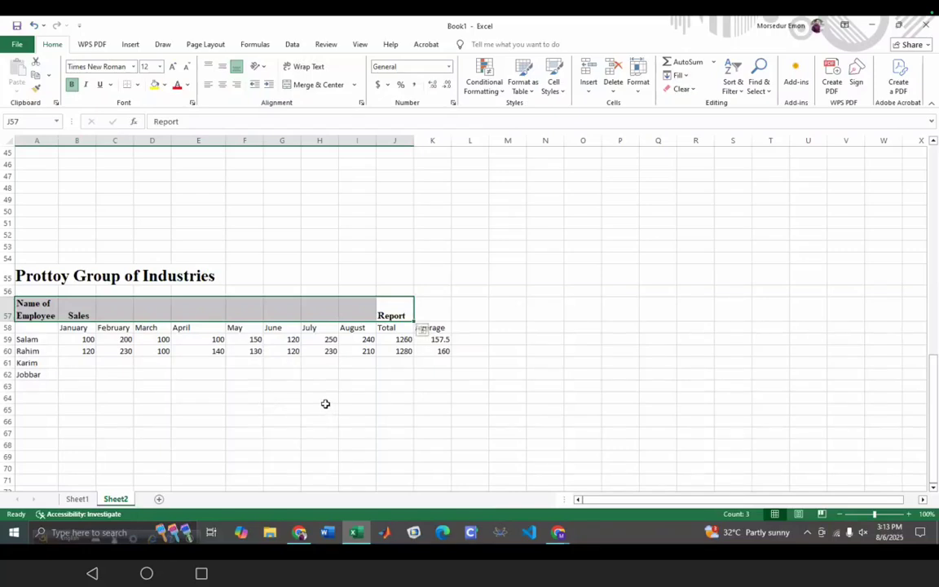
left_click(359, 373)
left_click(367, 313)
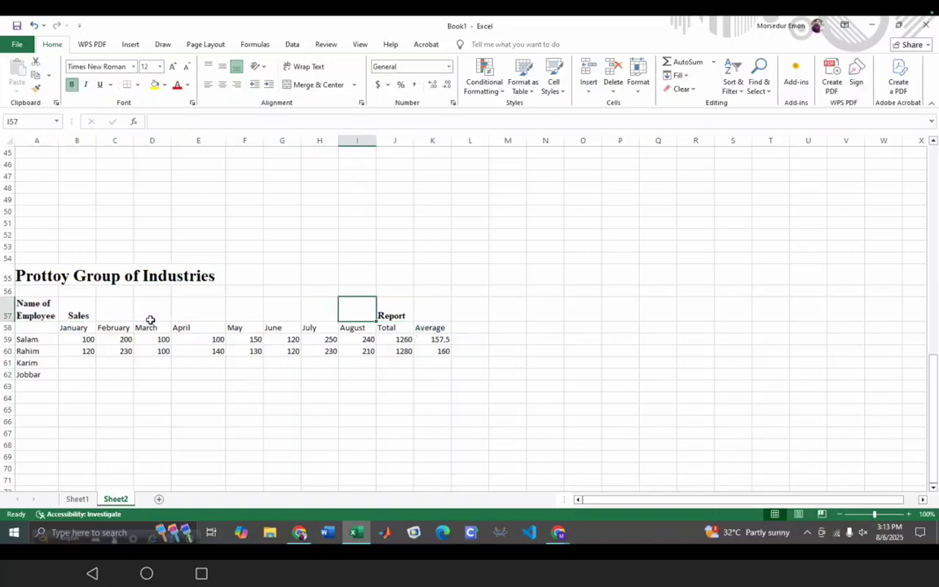
- Fill 'Sales' across B57:I57 and merge and centre it into one heading cell
left_click(90, 308)
left_click_drag(97, 322, 369, 311)
left_click(344, 86)
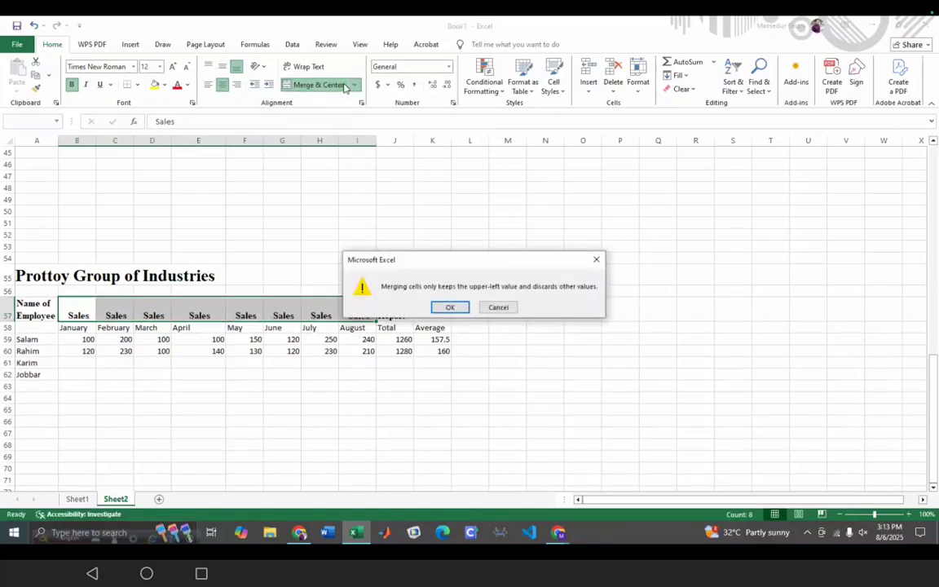
left_click(448, 308)
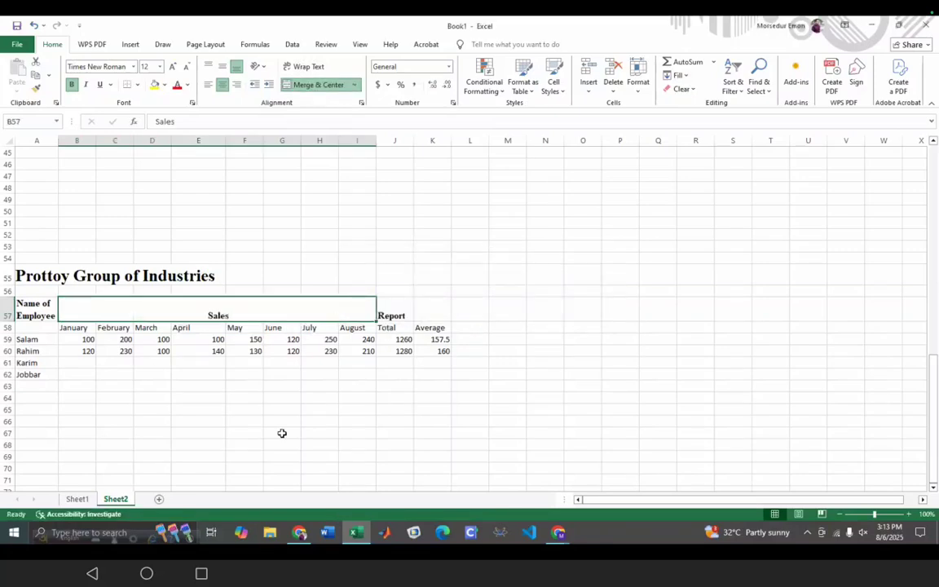
left_click(270, 460)
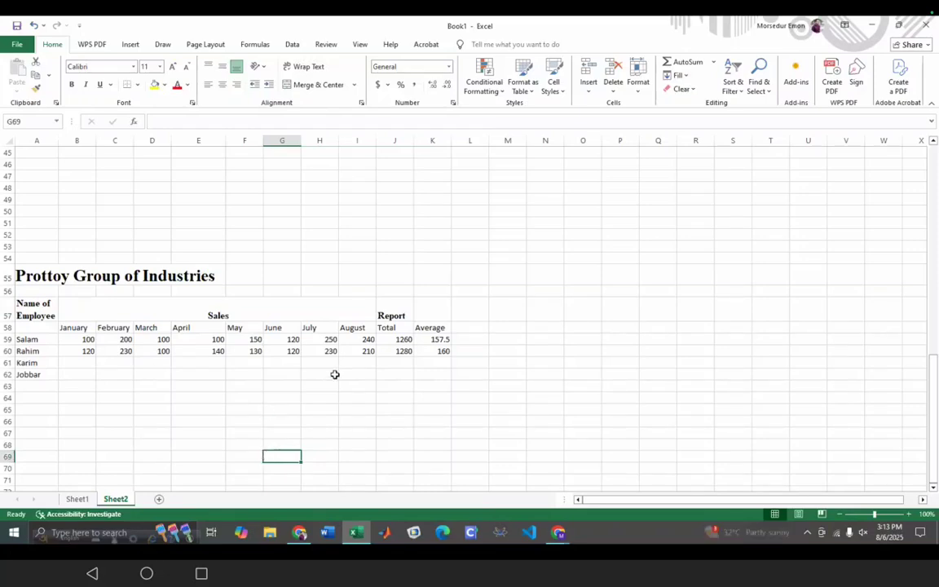
- Select A57 through E57 and dismiss the merged-cells size warning
left_click(405, 308)
left_click(44, 308)
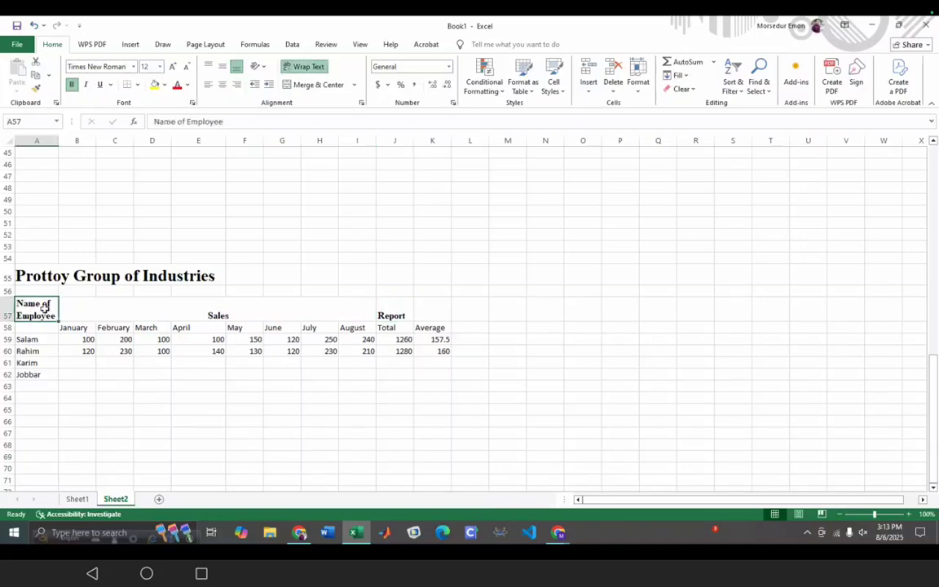
left_click_drag(59, 320, 412, 320)
left_click(574, 259)
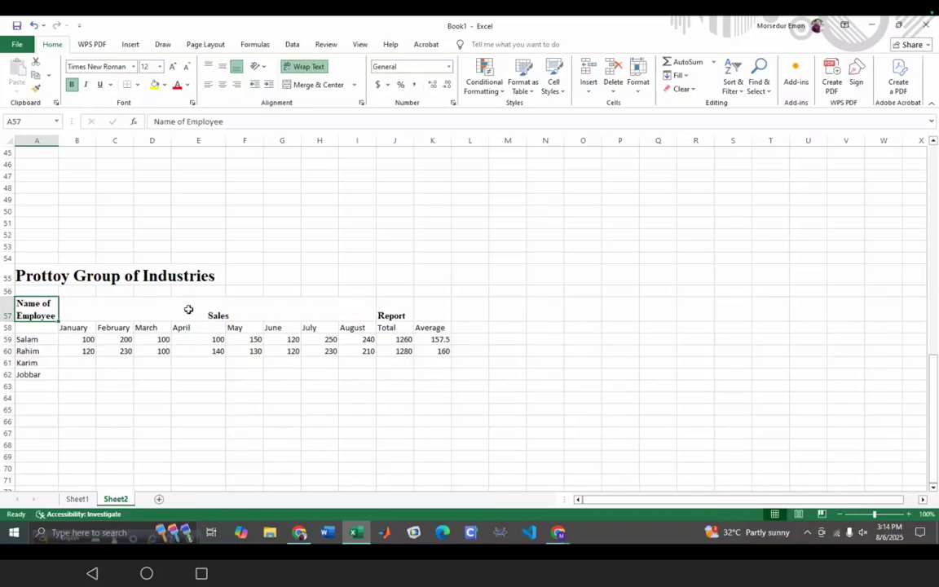
left_click(175, 279)
left_click(37, 279)
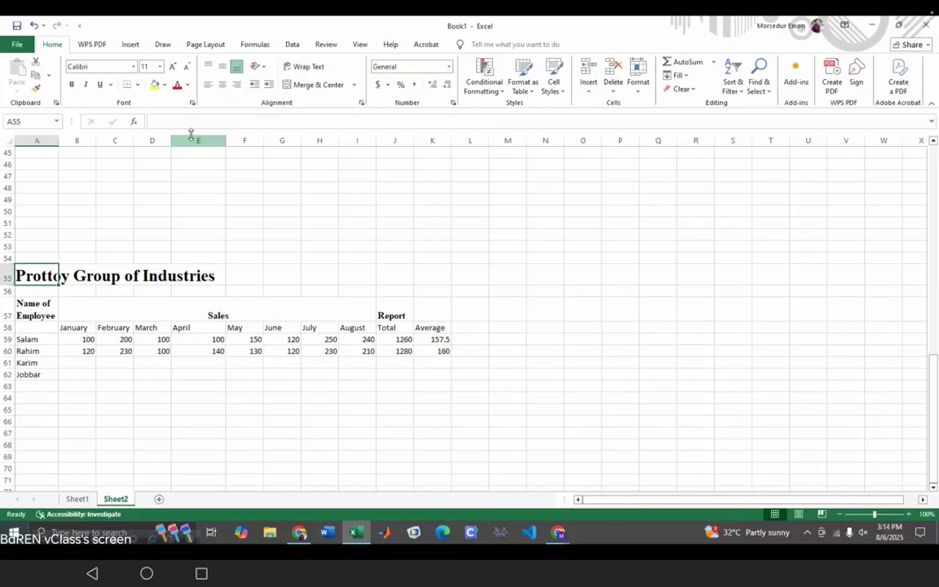
- Fill B59, the first employee's January 100, with yellow
left_click(164, 87)
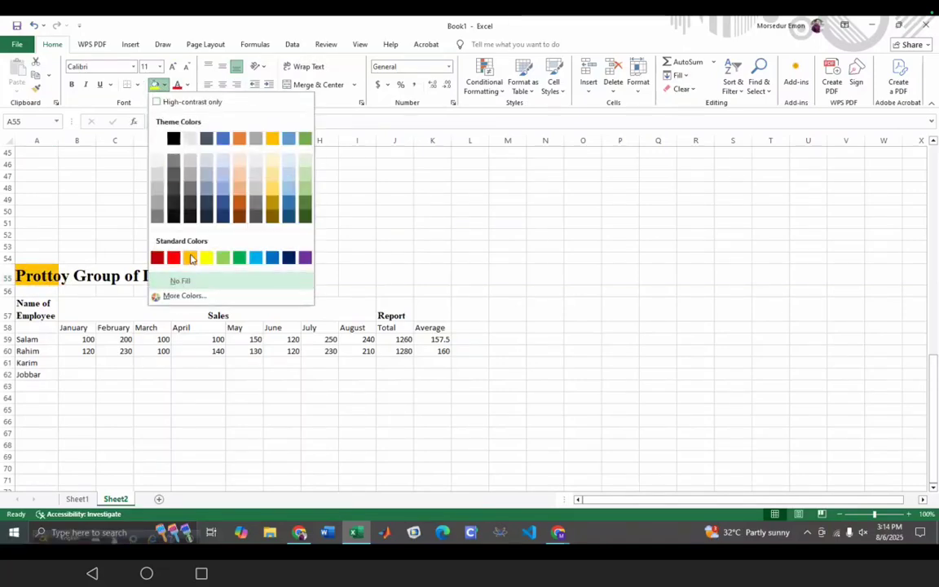
left_click(181, 481)
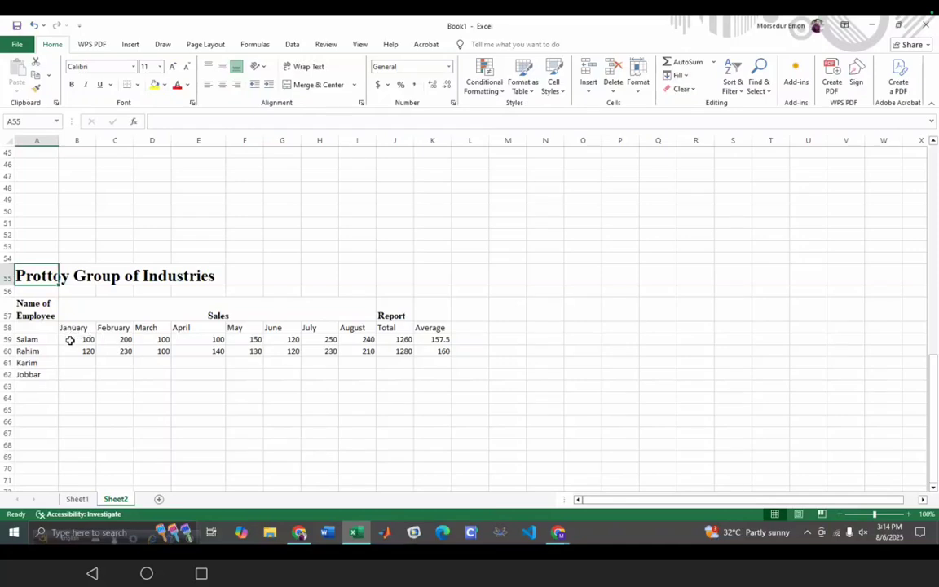
left_click(70, 340)
left_click_drag(95, 344, 119, 342)
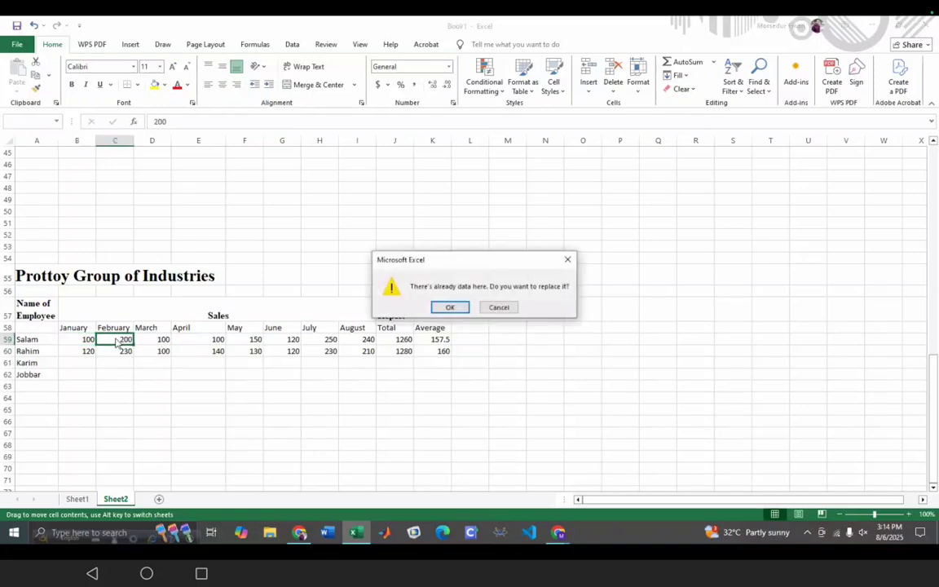
left_click(564, 261)
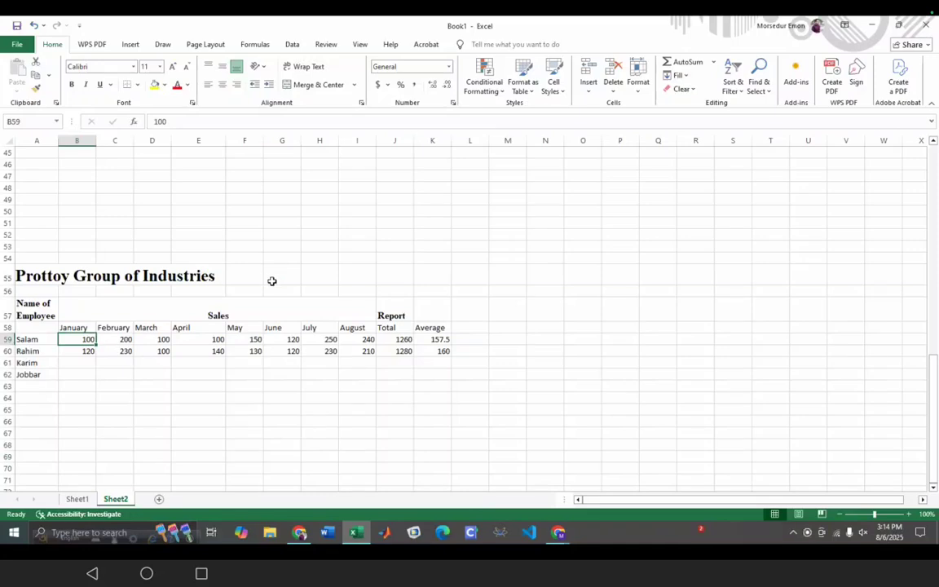
left_click(155, 85)
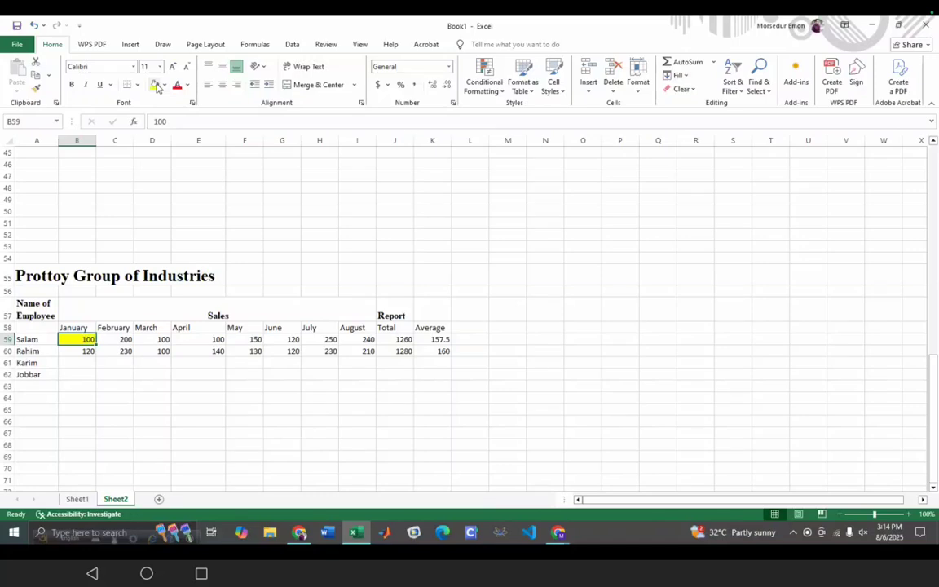
- Fill the May value in F60 red and make the 100 in D60 red text
left_click(249, 351)
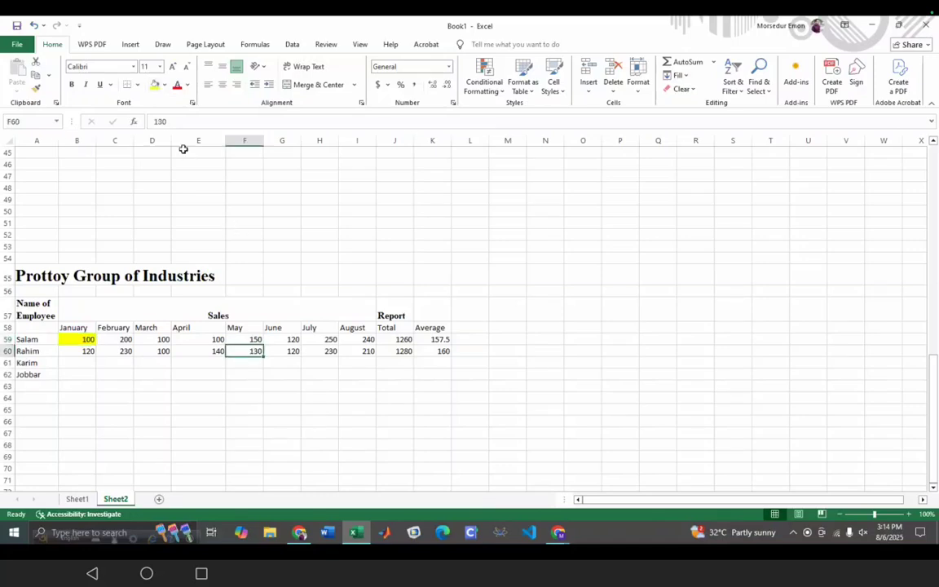
left_click(164, 85)
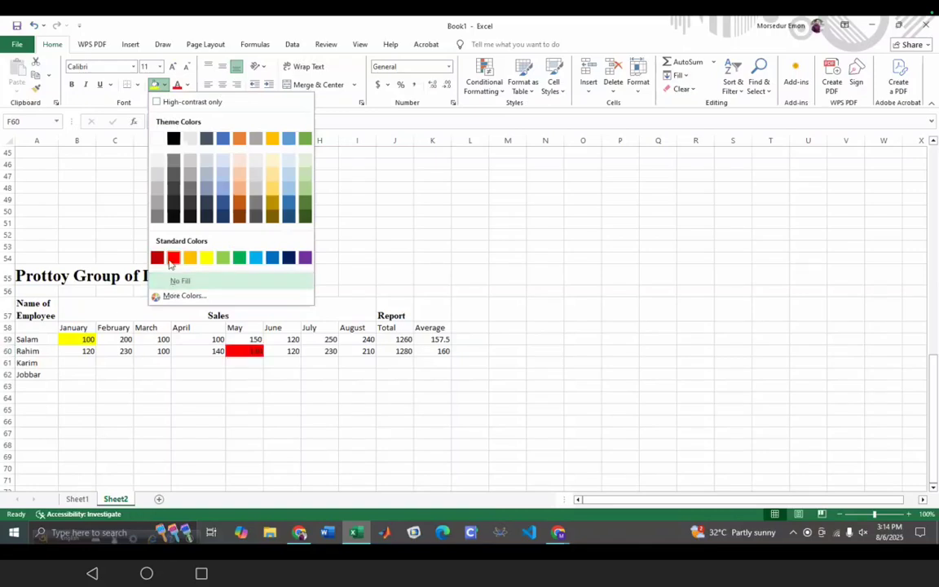
left_click(172, 259)
left_click(293, 388)
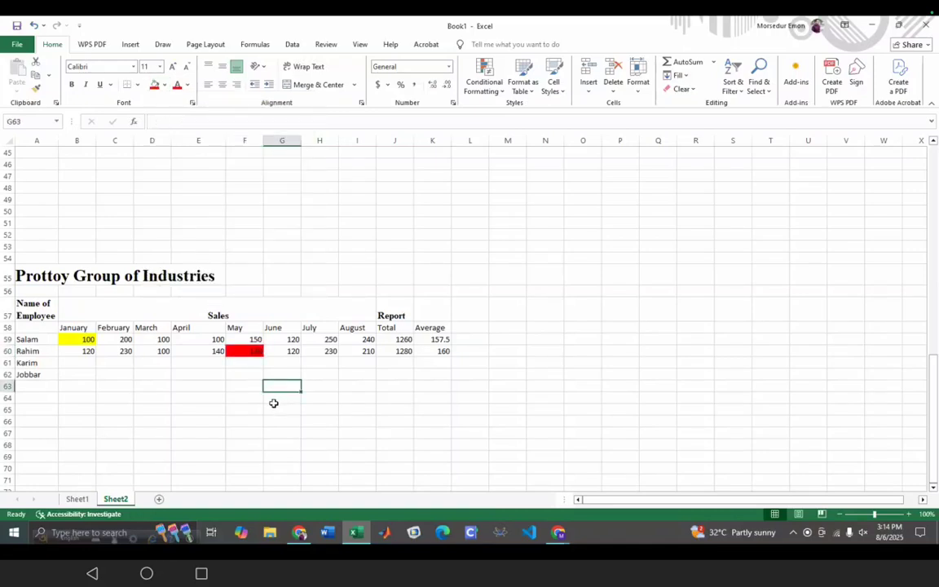
left_click(165, 351)
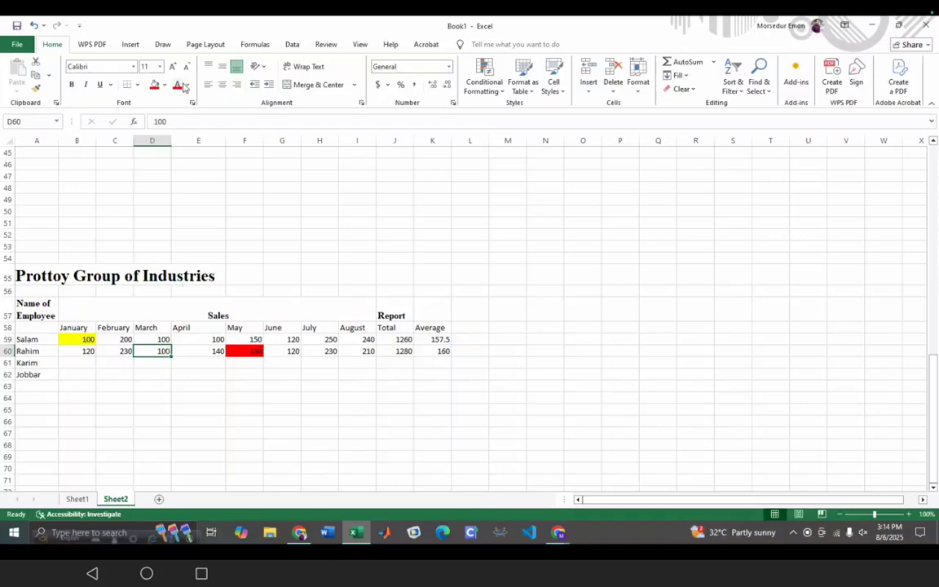
left_click(186, 85)
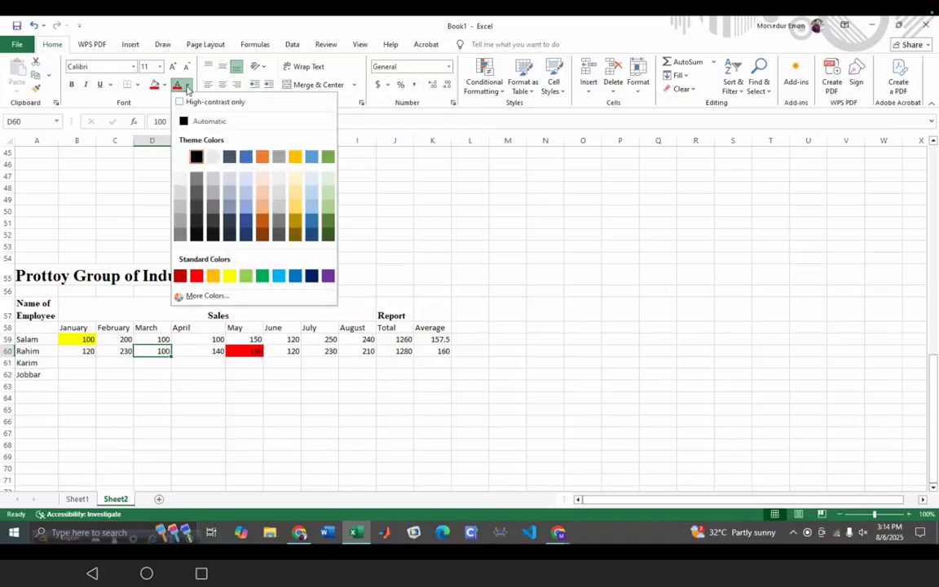
left_click(197, 277)
left_click(182, 390)
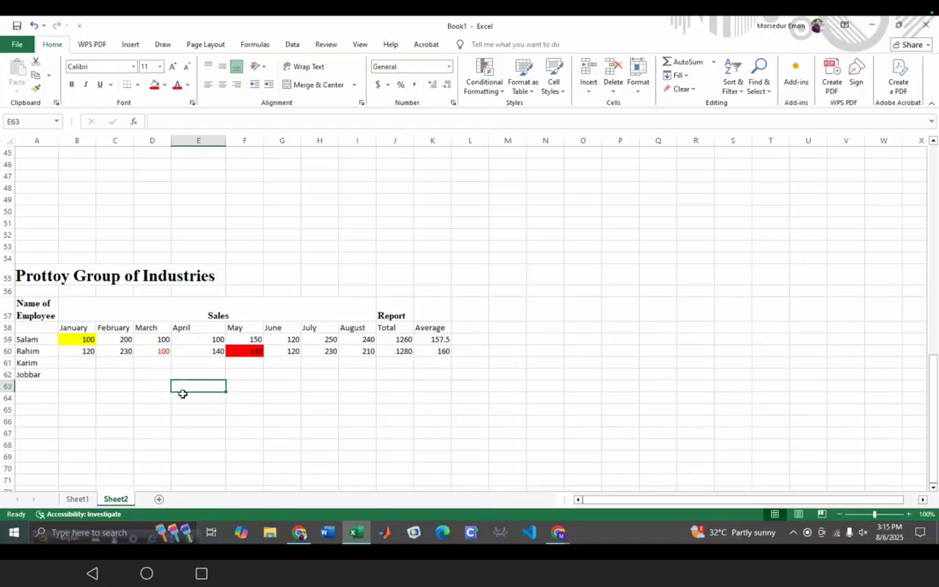
left_click_drag(22, 303, 438, 386)
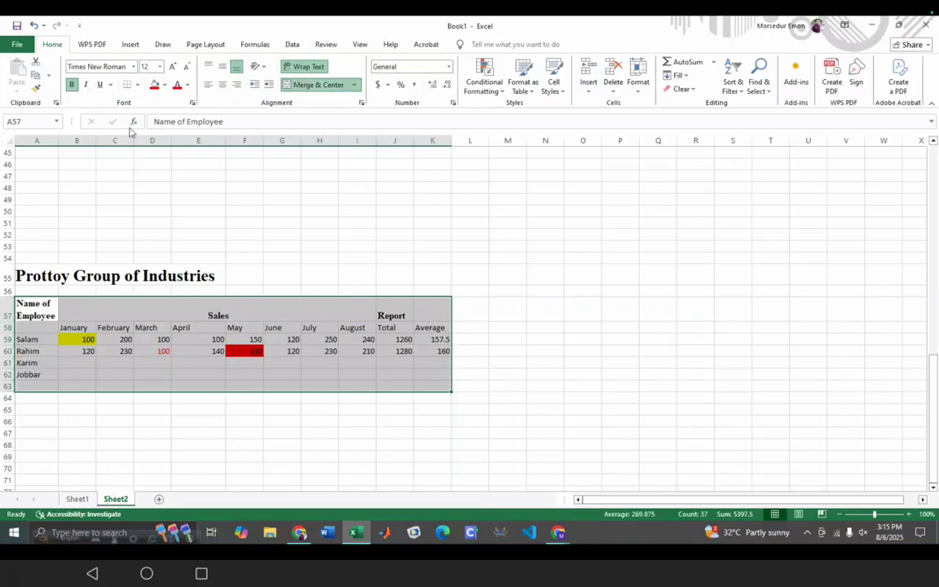
left_click(140, 45)
left_click(102, 78)
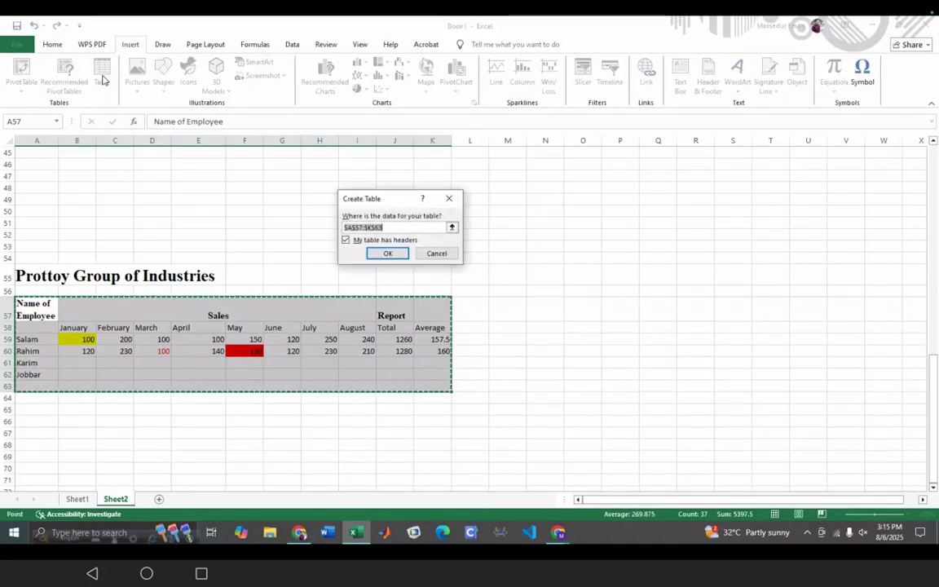
left_click(385, 255)
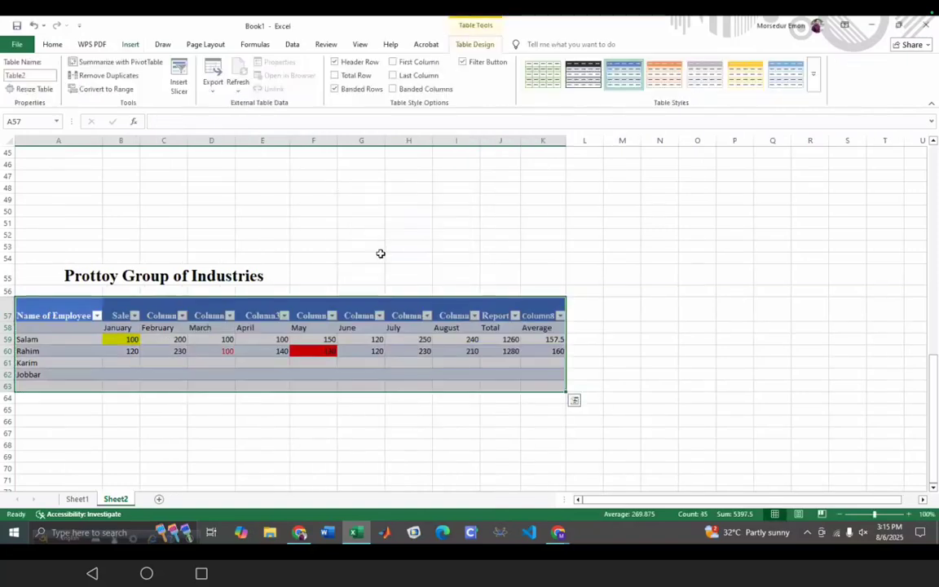
left_click(329, 453)
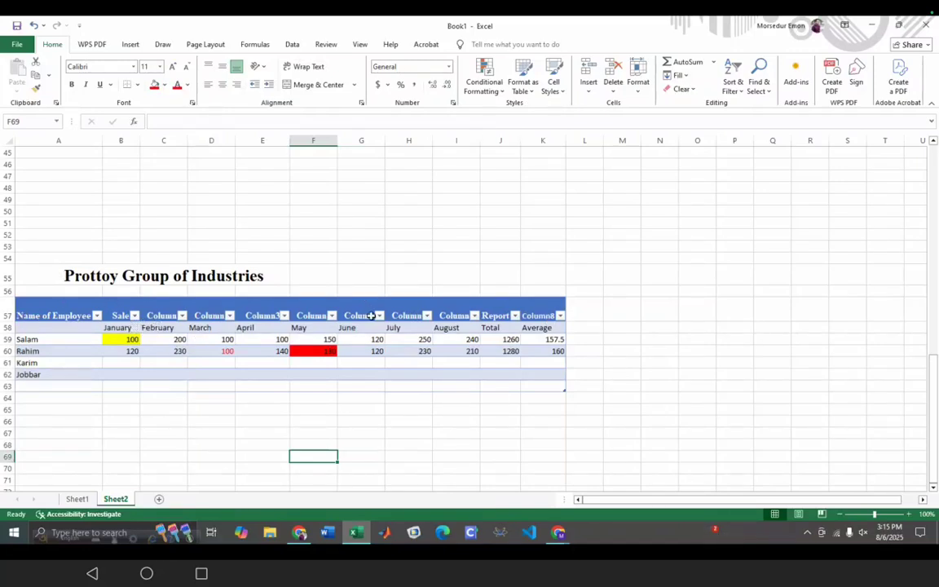
left_click_drag(477, 300, 429, 305)
left_click(90, 297)
left_click(109, 305)
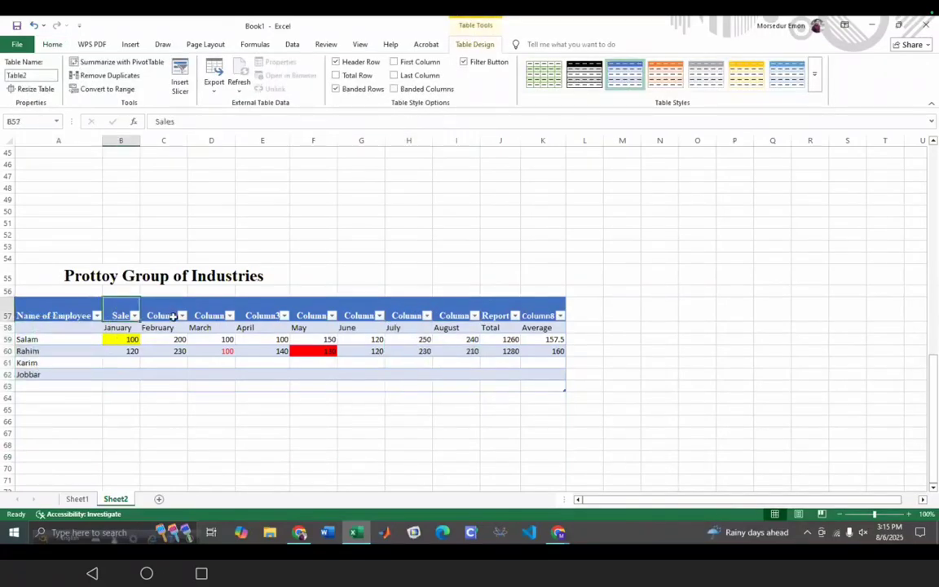
left_click_drag(140, 320, 181, 316)
left_click(255, 429)
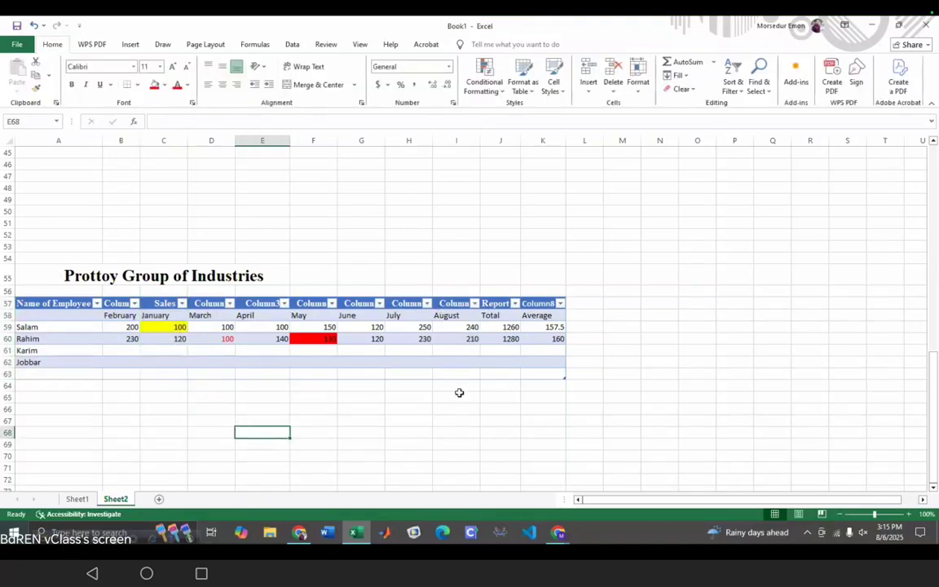
key("ctrl+z")
key("ctrl+z")
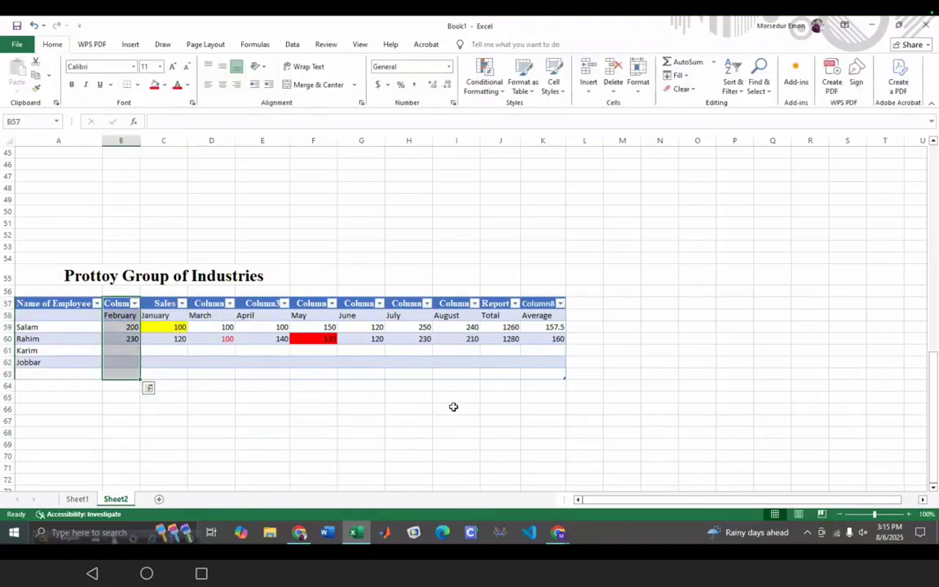
left_click(284, 456)
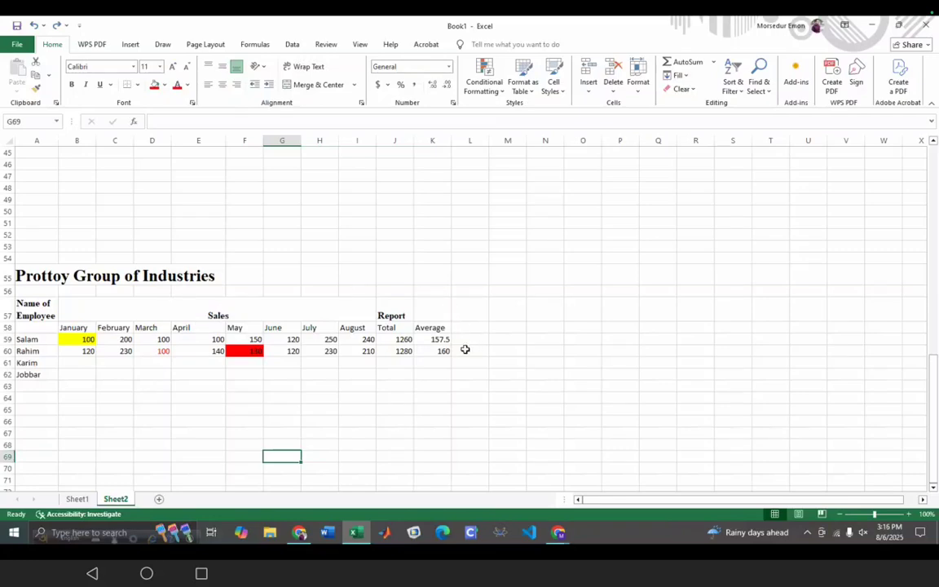
- Apply a Highlight Cells Greater Than 200 rule to the empty cell G69
left_click(492, 72)
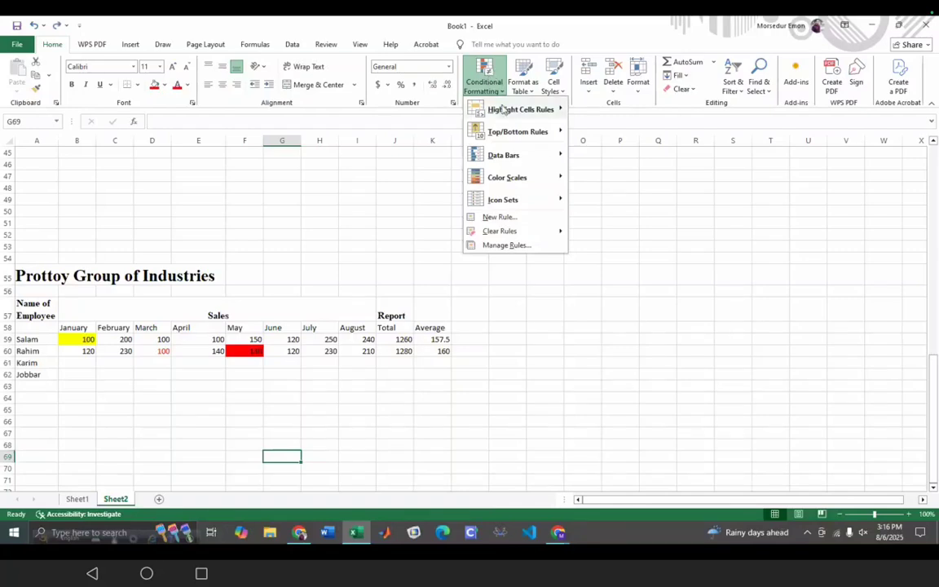
mouse_move(504, 110)
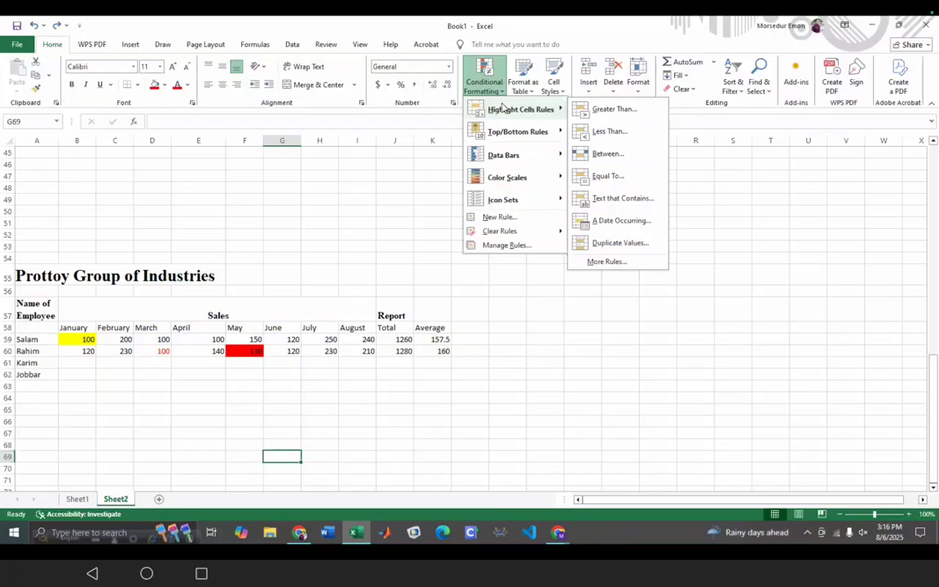
left_click(603, 115)
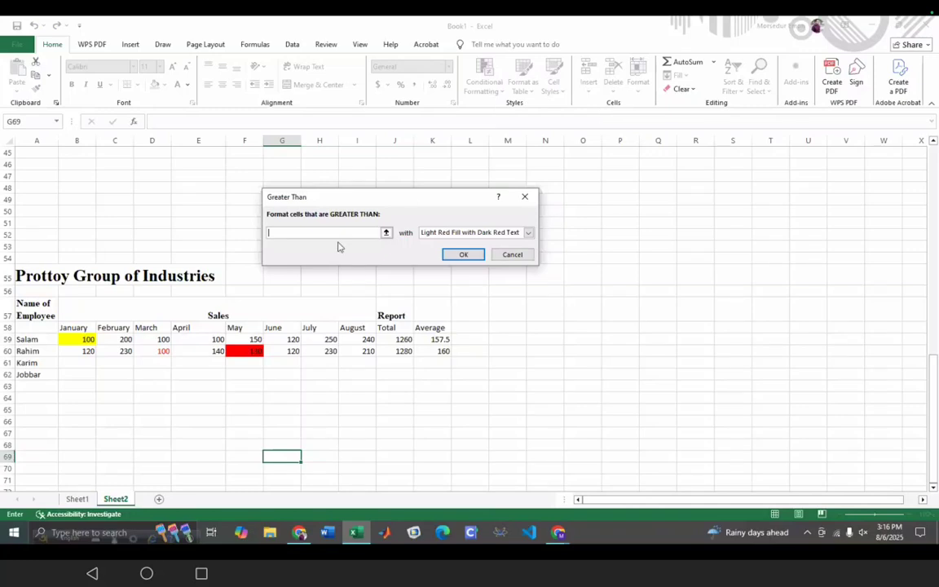
type("13")
type("00")
left_click(459, 257)
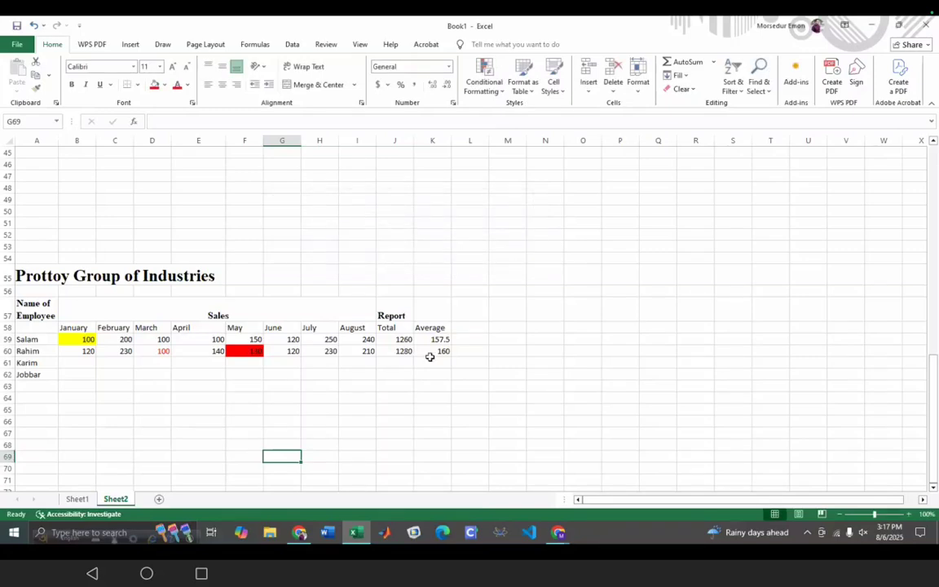
left_click(478, 89)
mouse_move(515, 111)
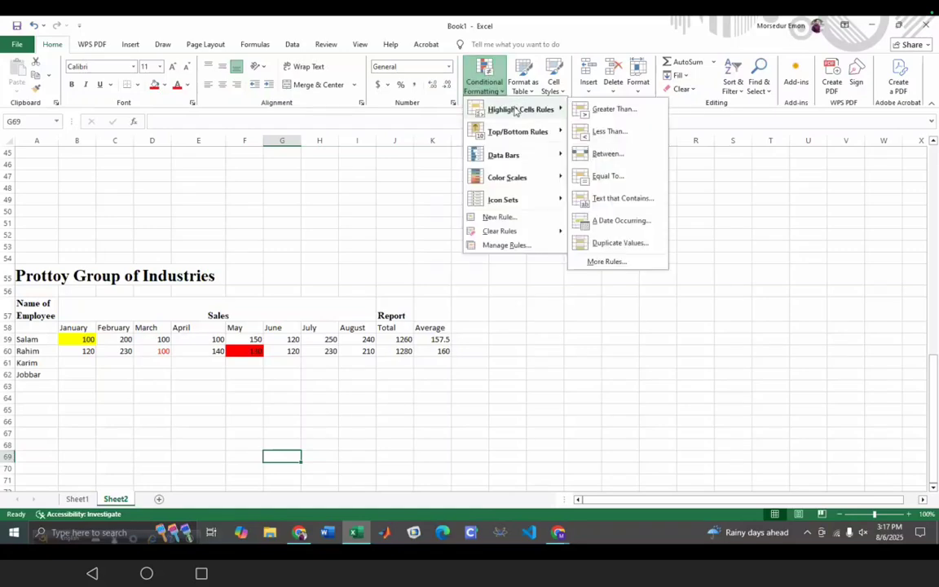
left_click(603, 109)
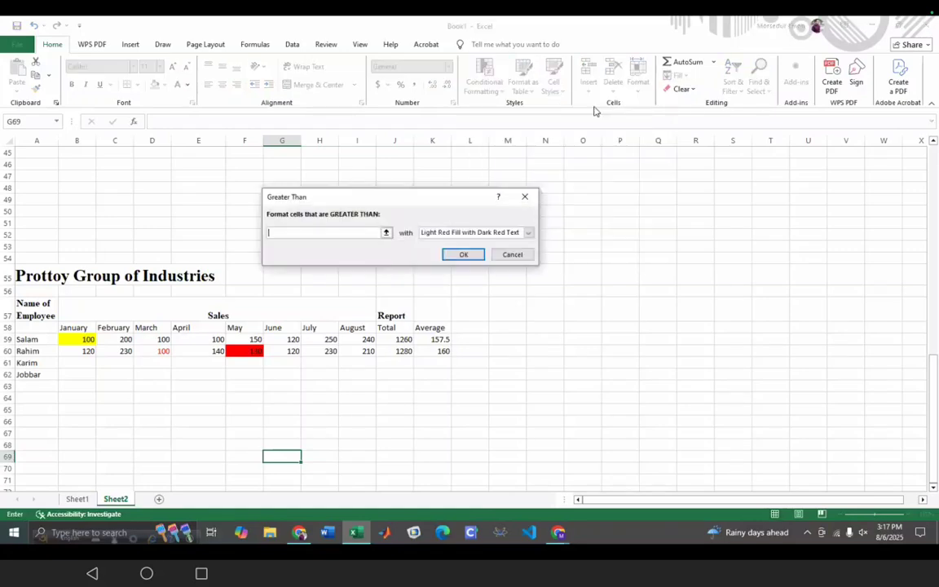
left_click(387, 234)
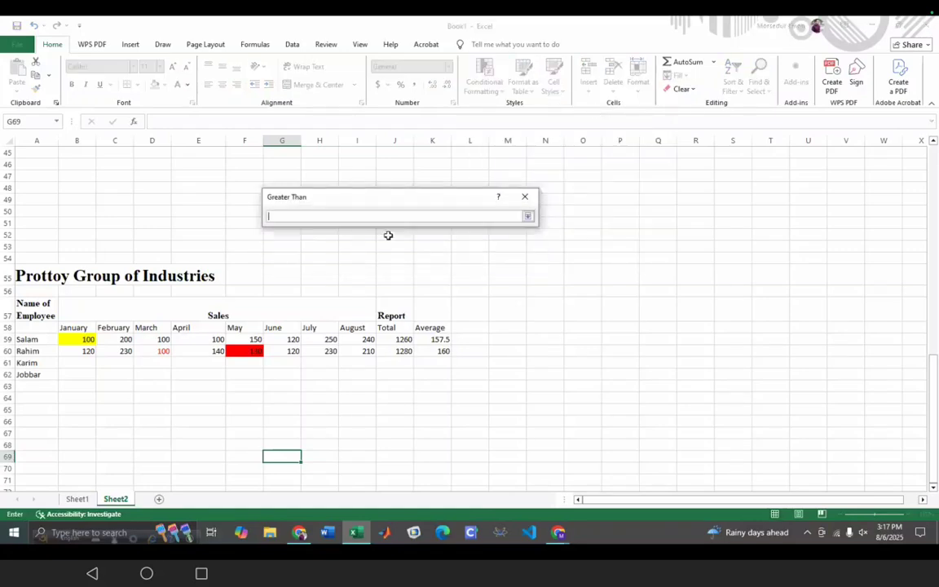
left_click(516, 200)
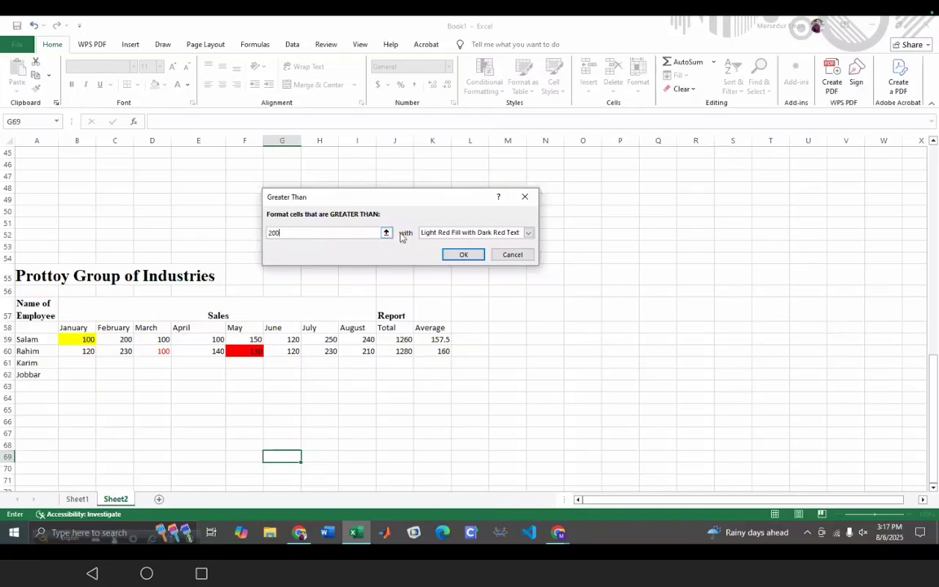
left_click(528, 233)
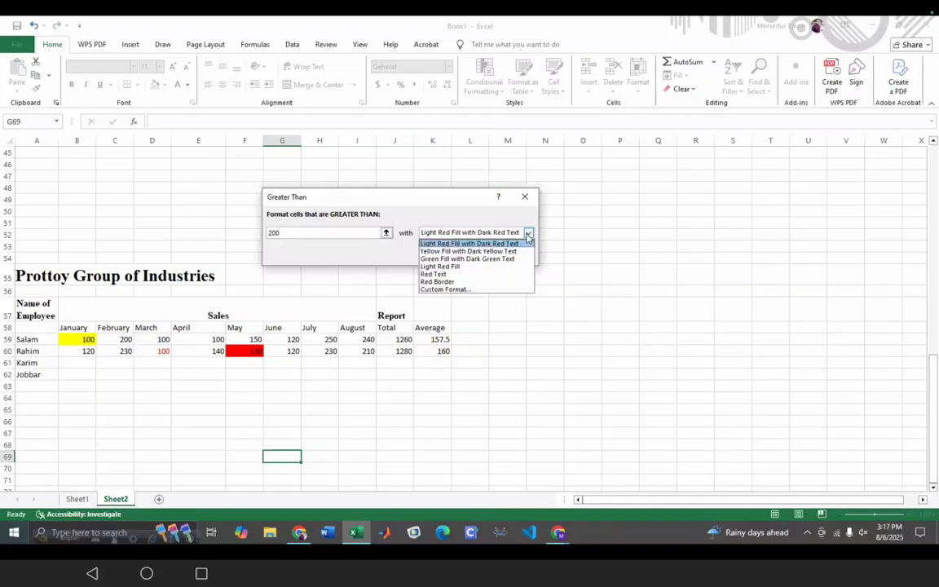
left_click(488, 275)
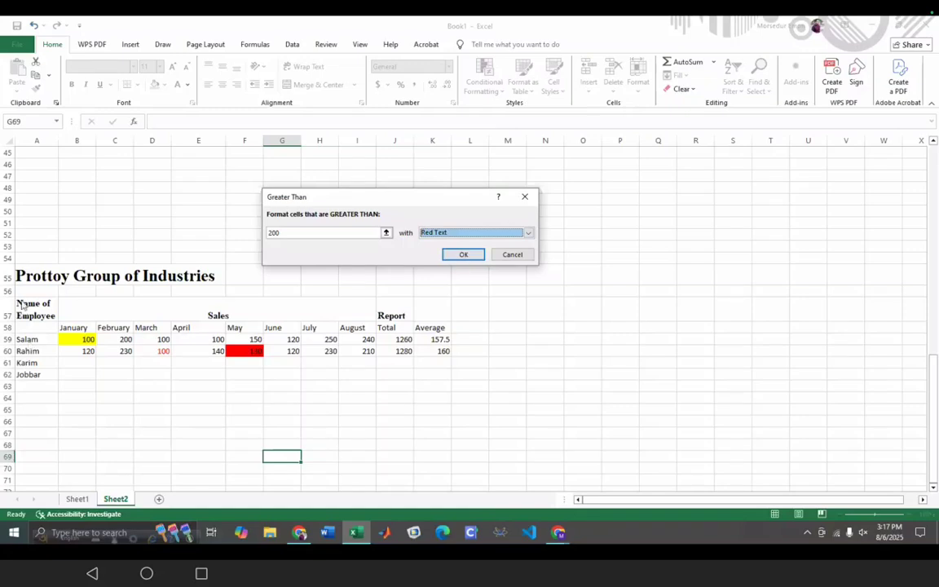
left_click(524, 198)
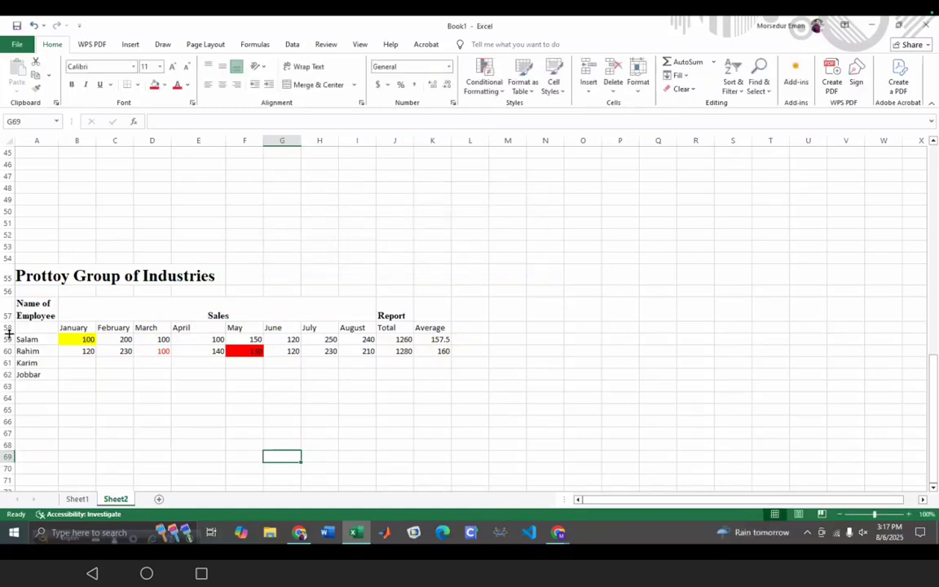
- Highlight values above 200 in A58:K60 with Light Red Fill and dark red text
left_click_drag(24, 328, 435, 354)
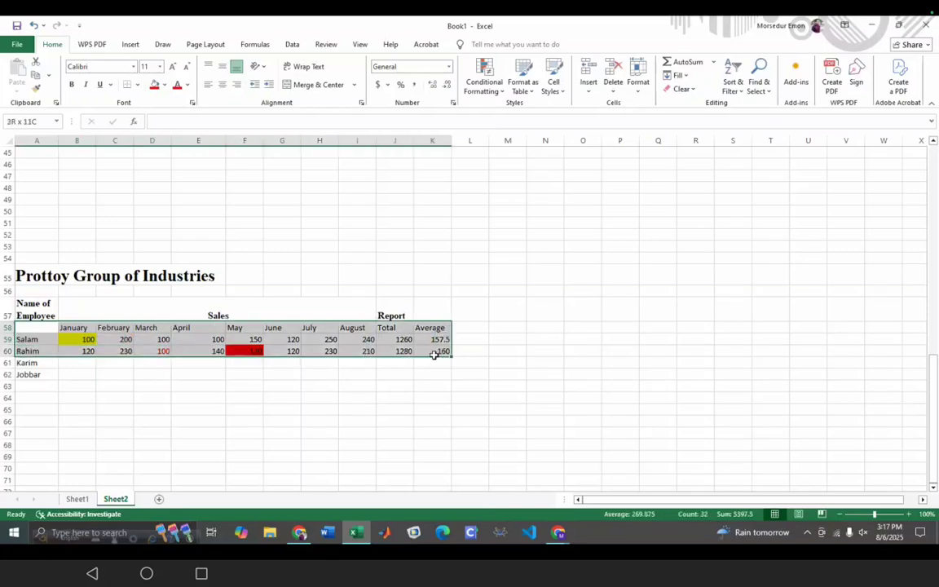
left_click(483, 82)
mouse_move(499, 108)
left_click(592, 110)
left_click(352, 233)
key("BackSpace")
key("BackSpace")
key("BackSpace")
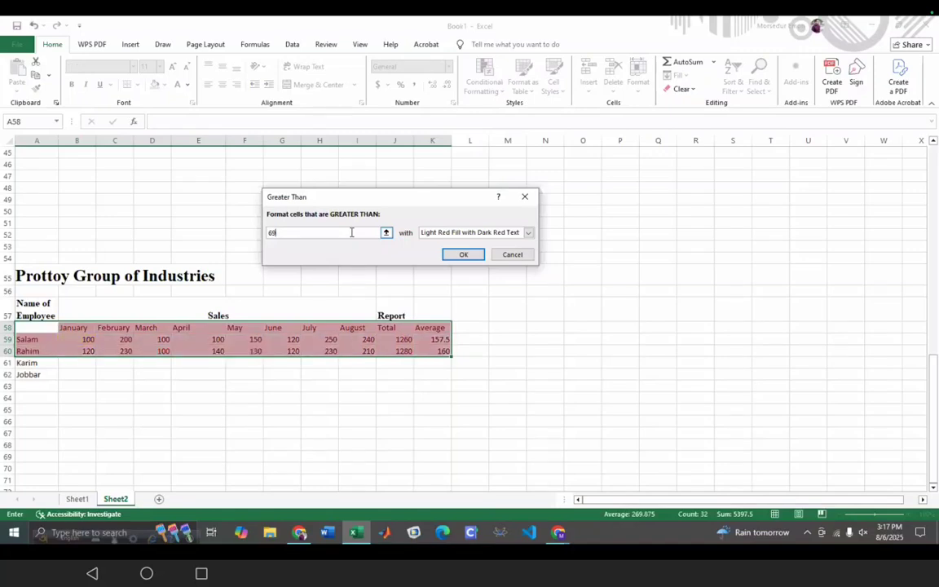
type("200")
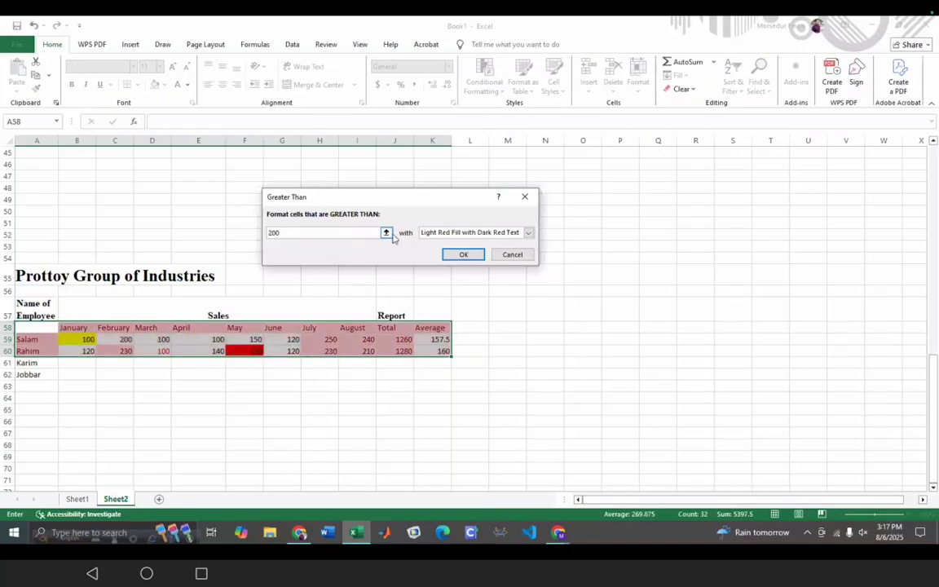
left_click(529, 232)
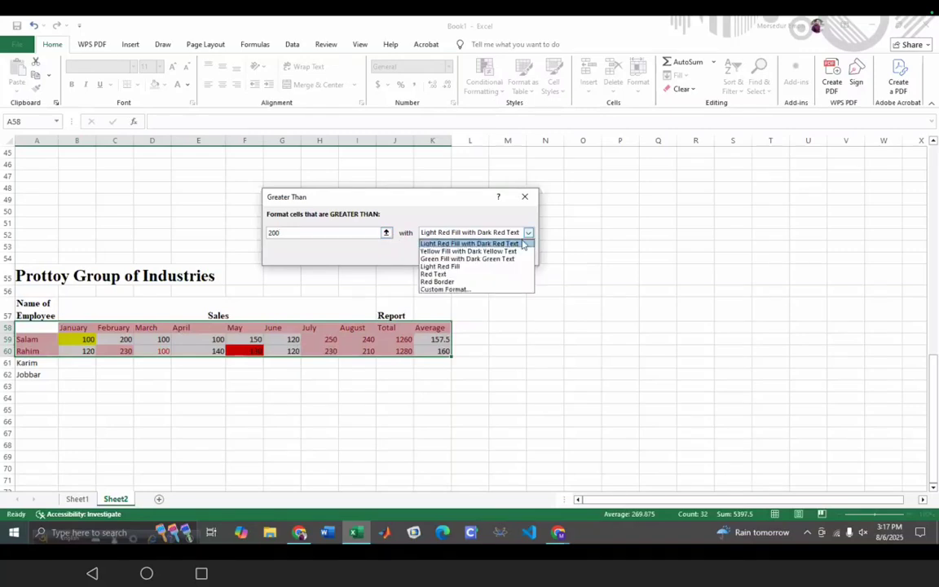
left_click(480, 272)
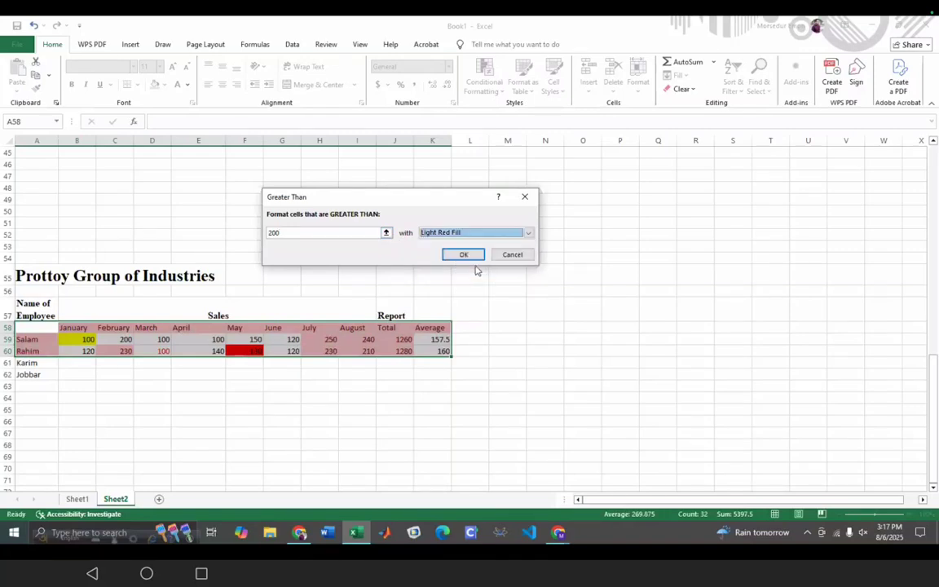
left_click(464, 255)
left_click(366, 432)
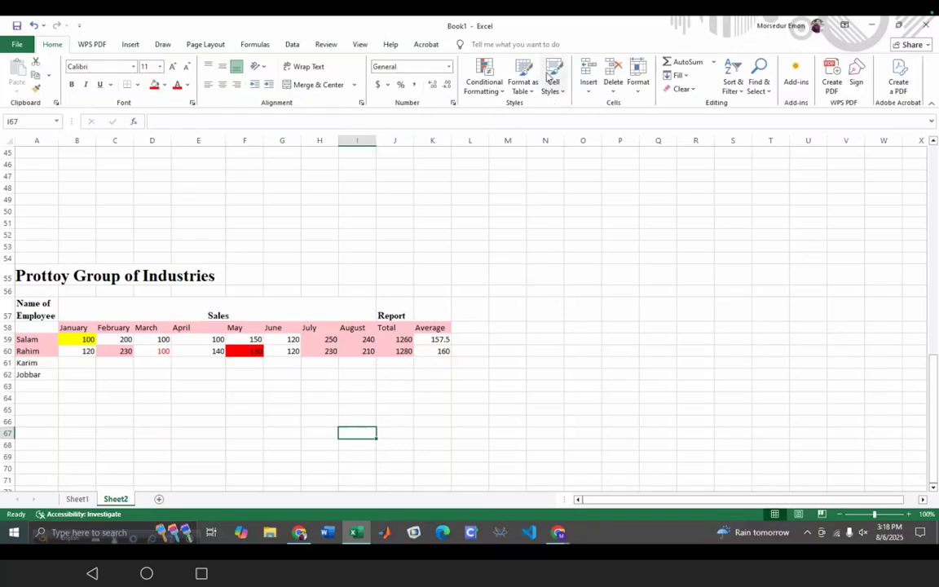
- Open a Less Than highlight rule, close it unapplied, and switch to File Explorer
left_click(484, 81)
mouse_move(560, 111)
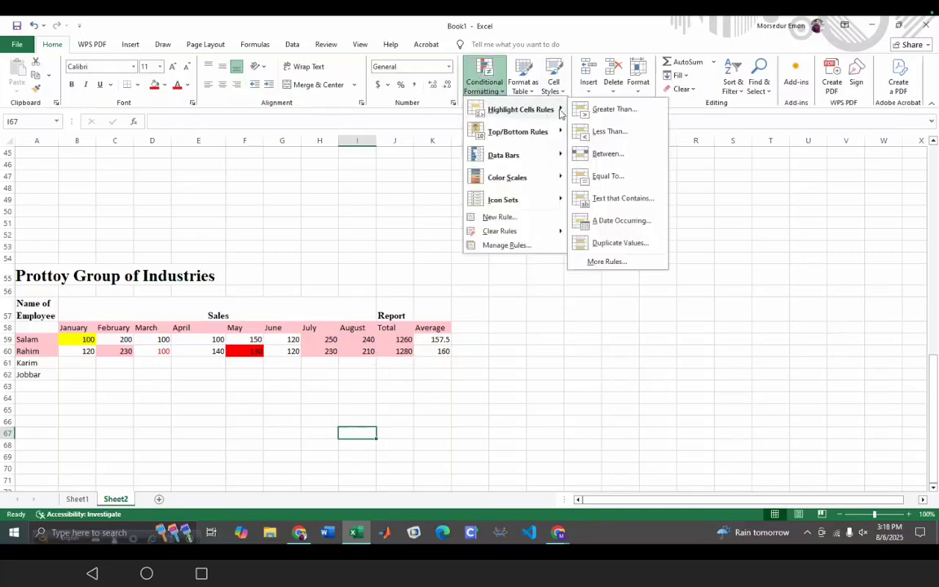
left_click(606, 132)
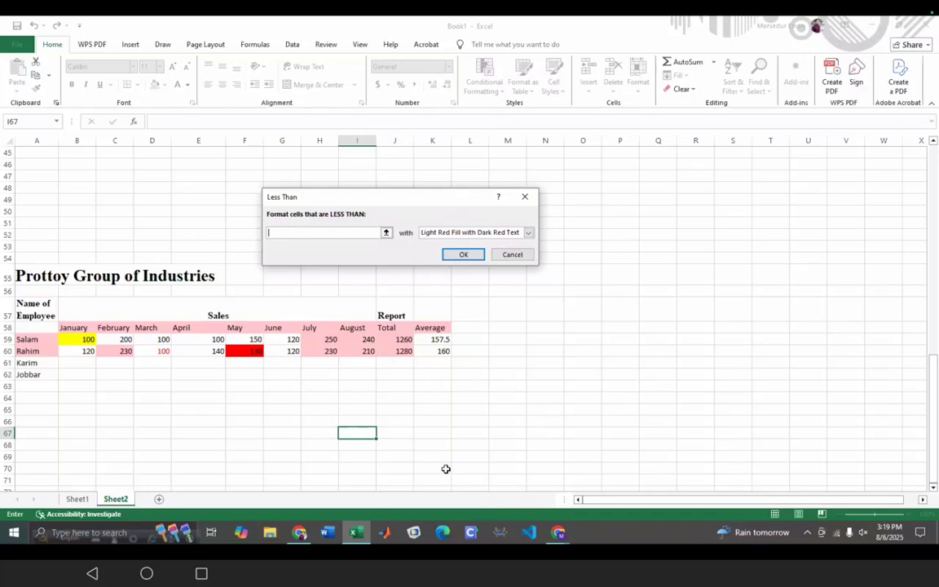
scroll(449, 469, "up", 2)
scroll(389, 451, "down", 2)
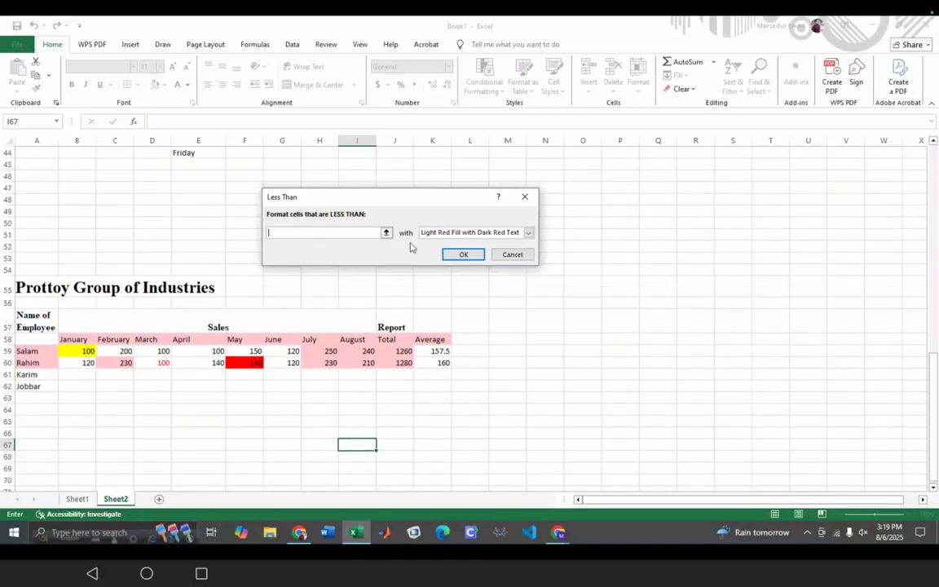
left_click(524, 196)
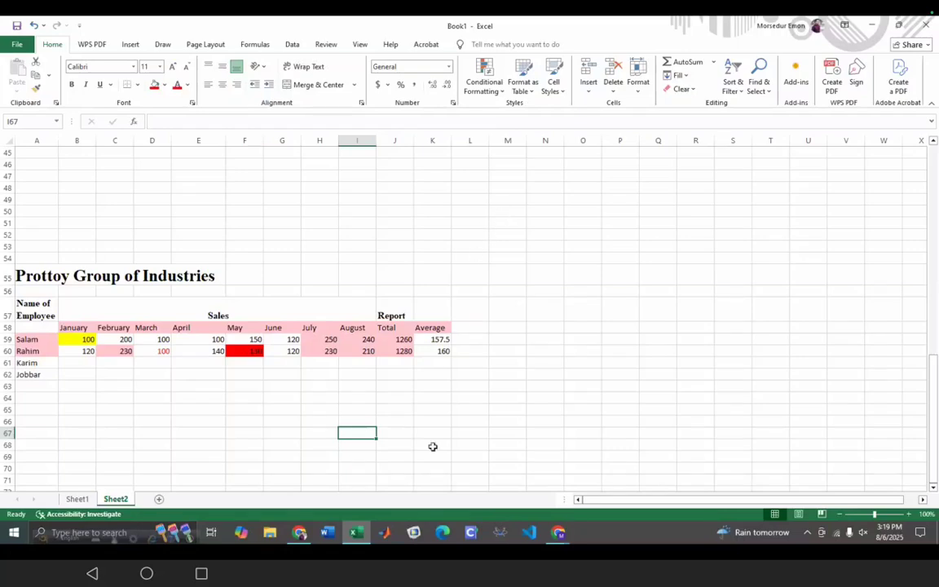
left_click(266, 539)
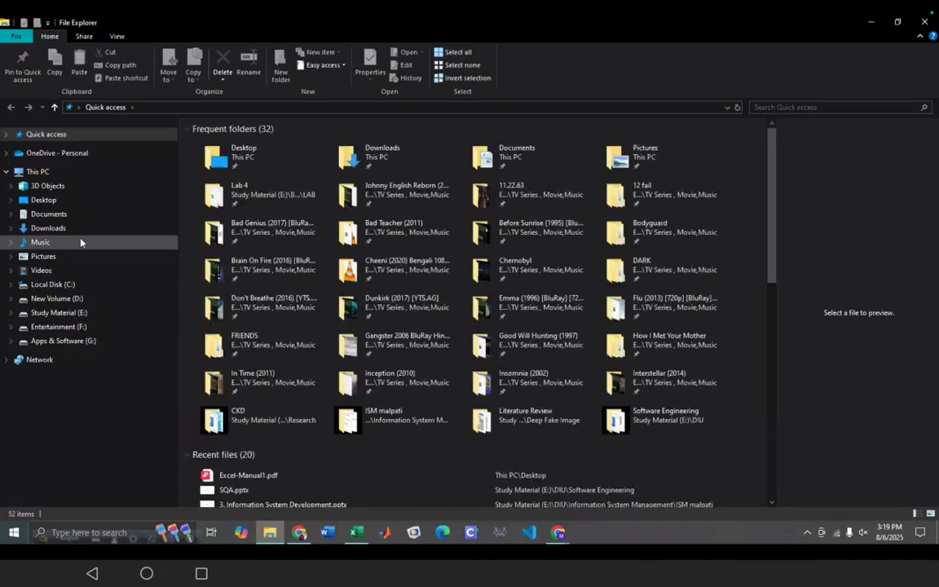
- Go to the Desktop folder and preview Excel-Manual1.pdf, the 44-page Excel manual
left_click(61, 229)
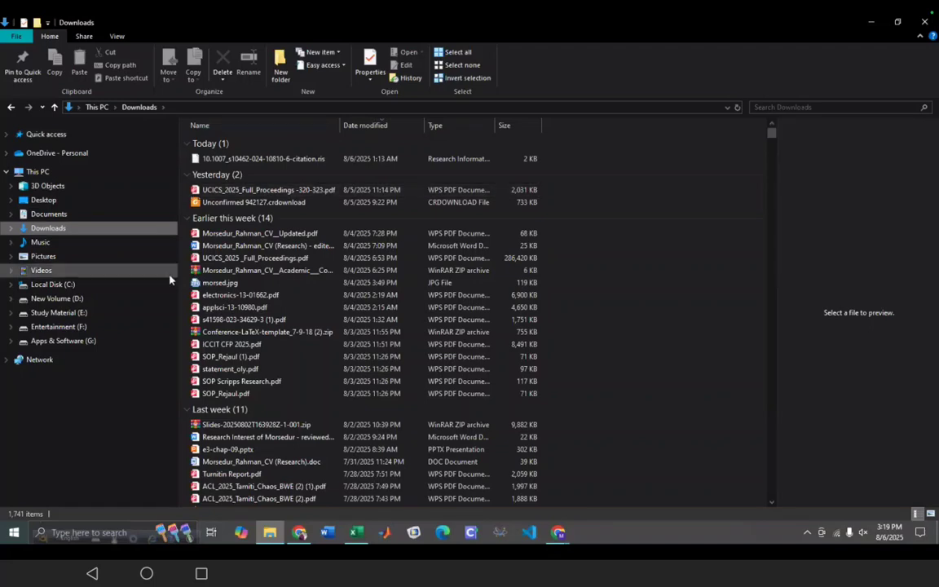
left_click(44, 202)
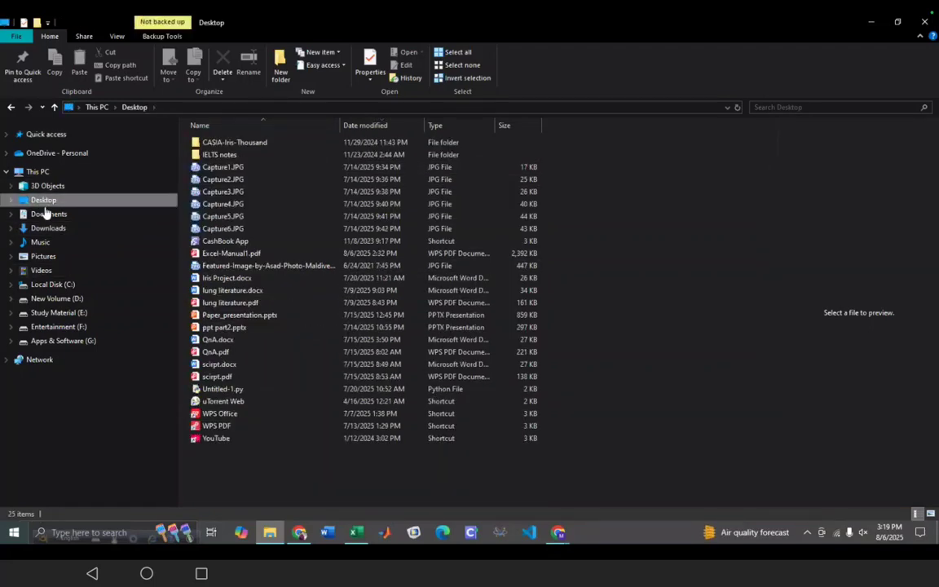
left_click(226, 255)
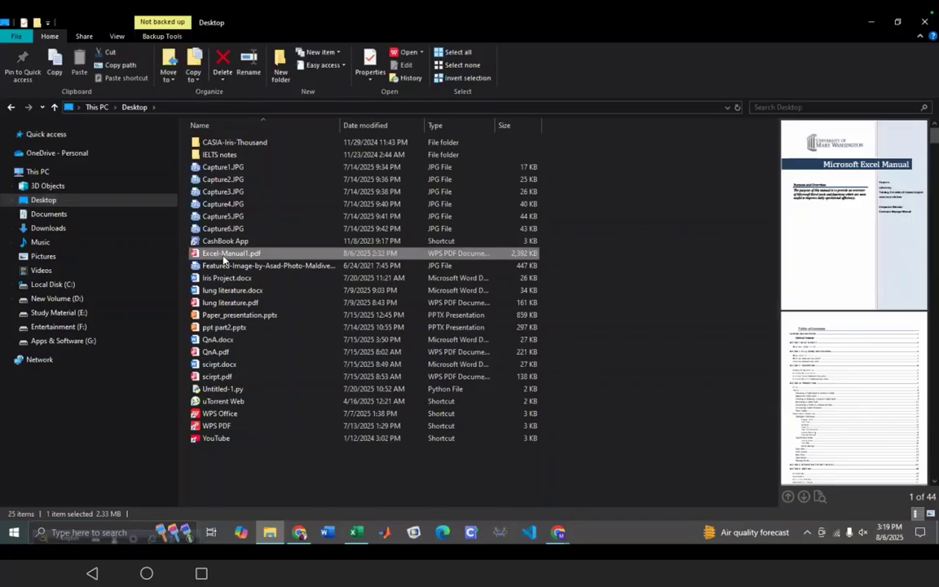
- Open Excel-Manual1.pdf in WPS and scroll to page 4, 'SECTION II: Cells, Rows, and Columns'
double_click(225, 254)
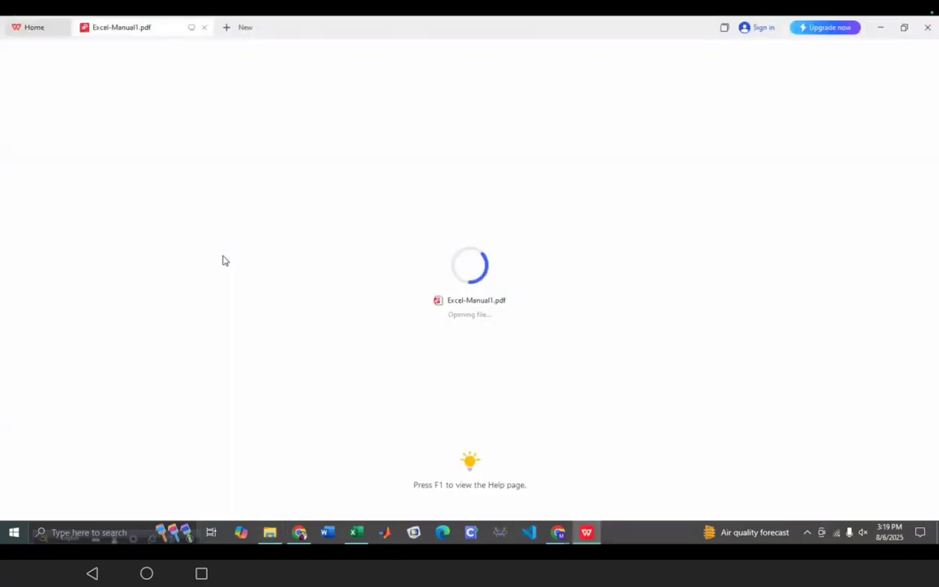
scroll(323, 281, "down", 10)
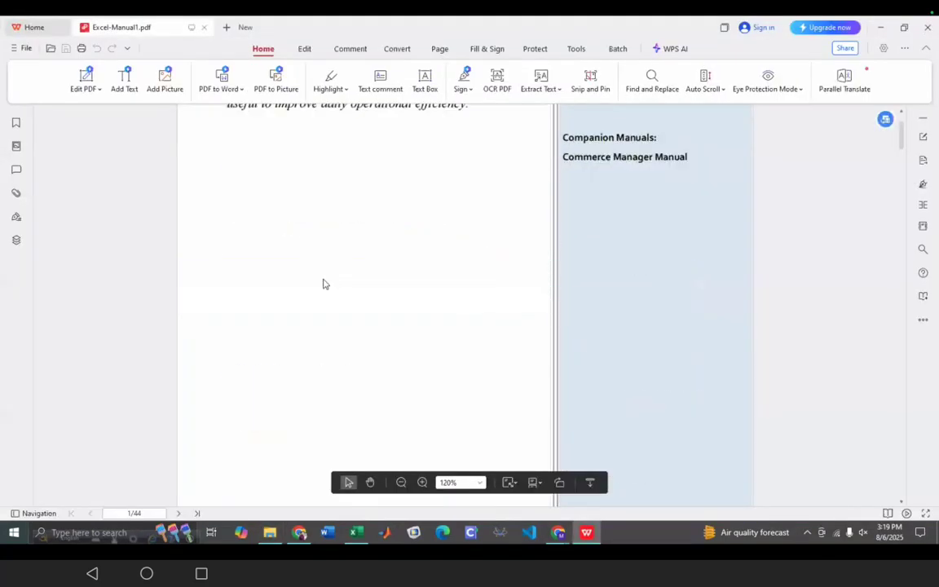
scroll(363, 331, "up", 1)
scroll(362, 323, "down", 6)
scroll(363, 321, "down", 3)
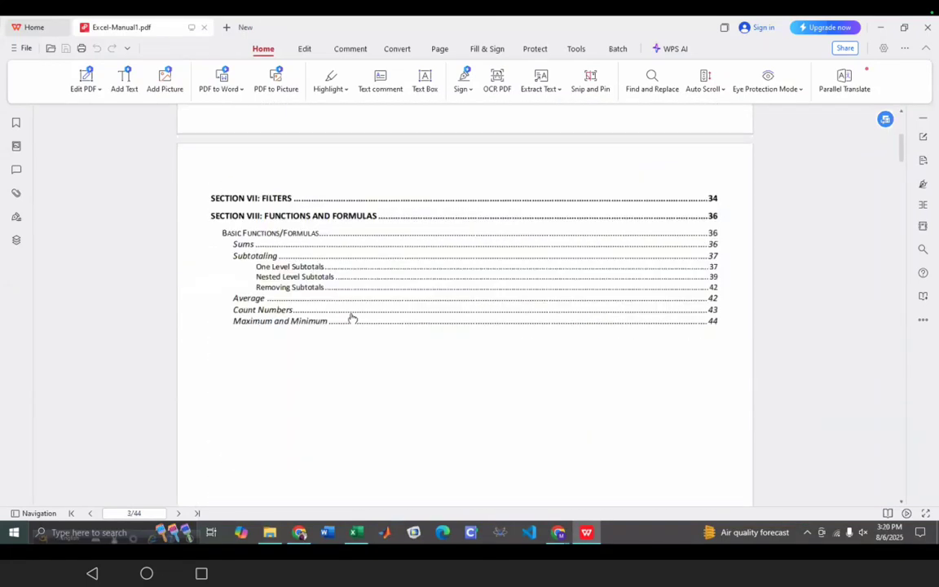
scroll(352, 318, "down", 6)
scroll(330, 326, "down", 5)
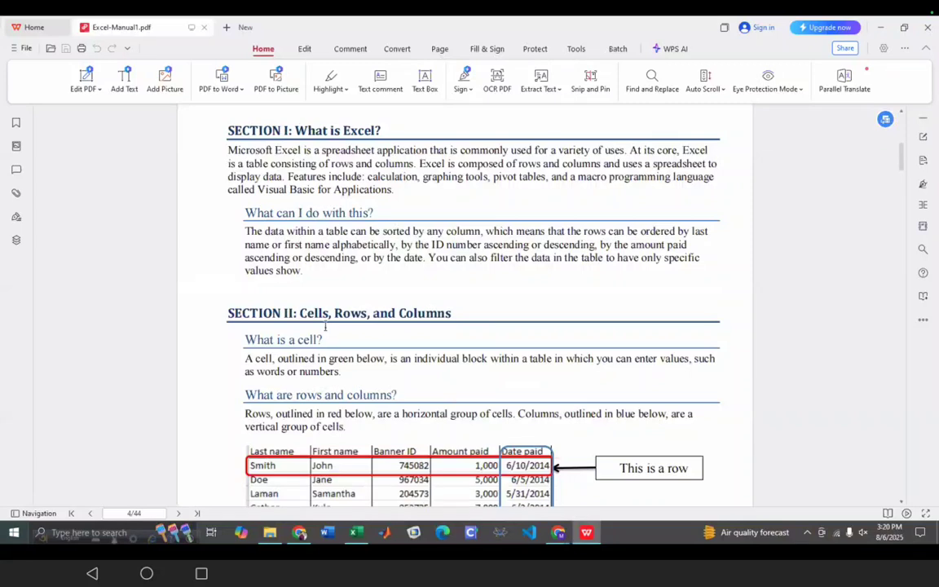
scroll(326, 327, "down", 4)
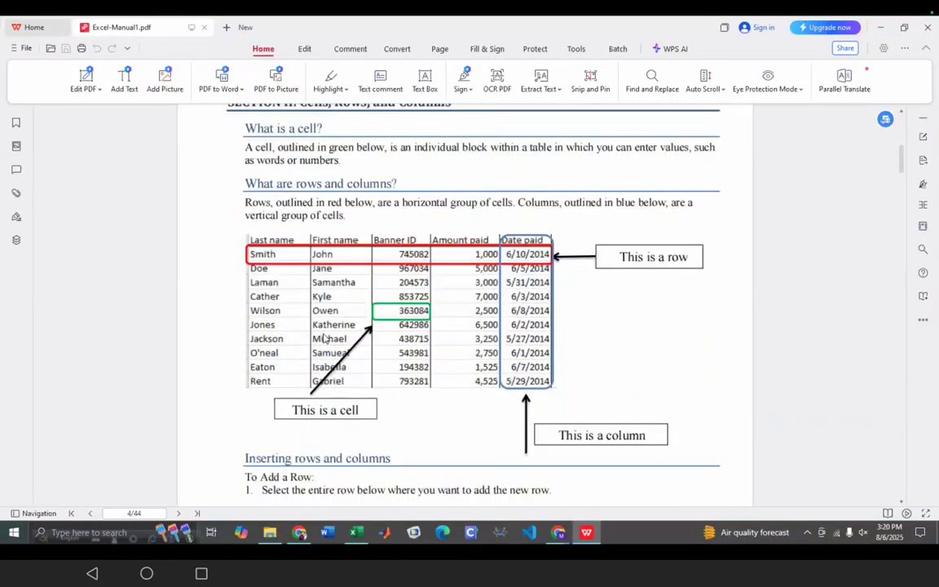
scroll(290, 306, "up", 1)
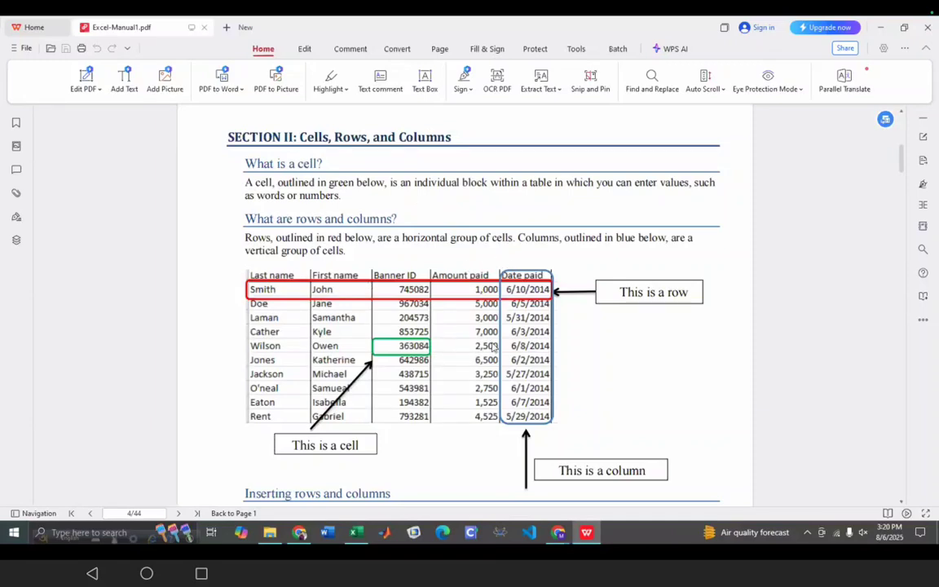
scroll(502, 336, "down", 1)
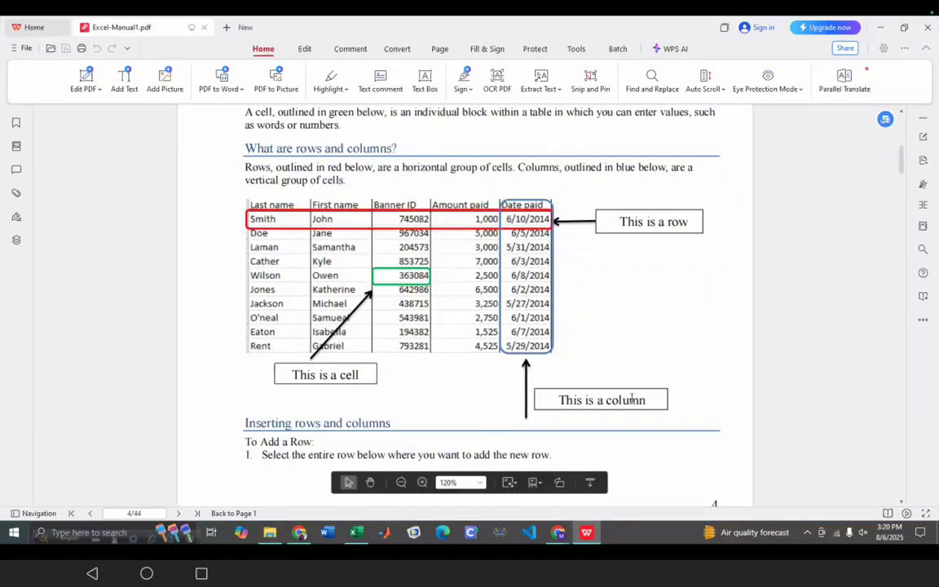
scroll(612, 258, "down", 5)
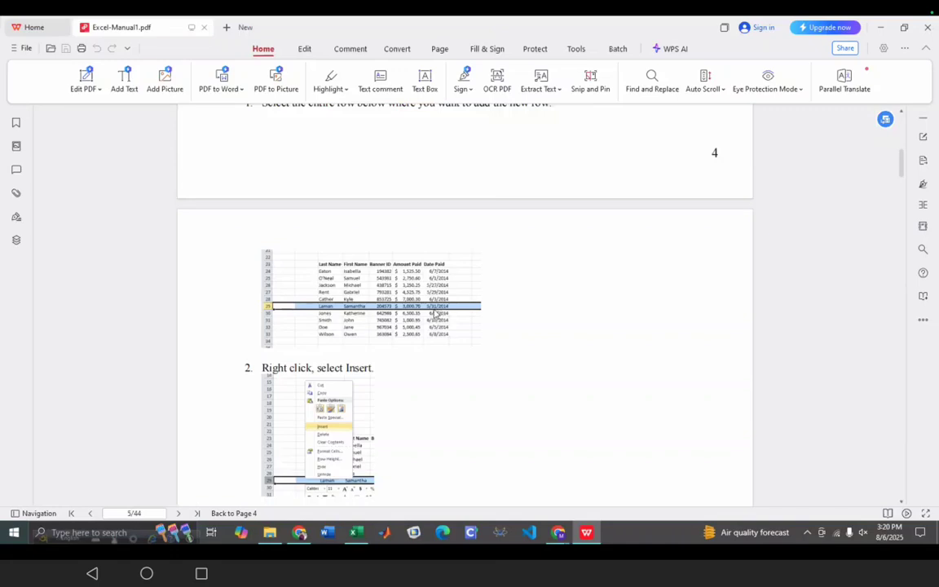
scroll(467, 311, "down", 2)
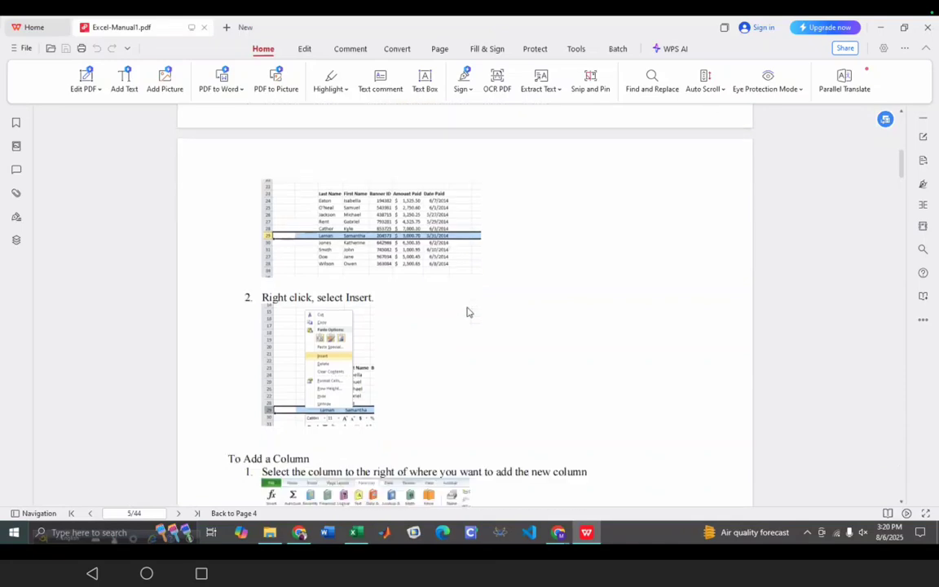
scroll(467, 312, "up", 10)
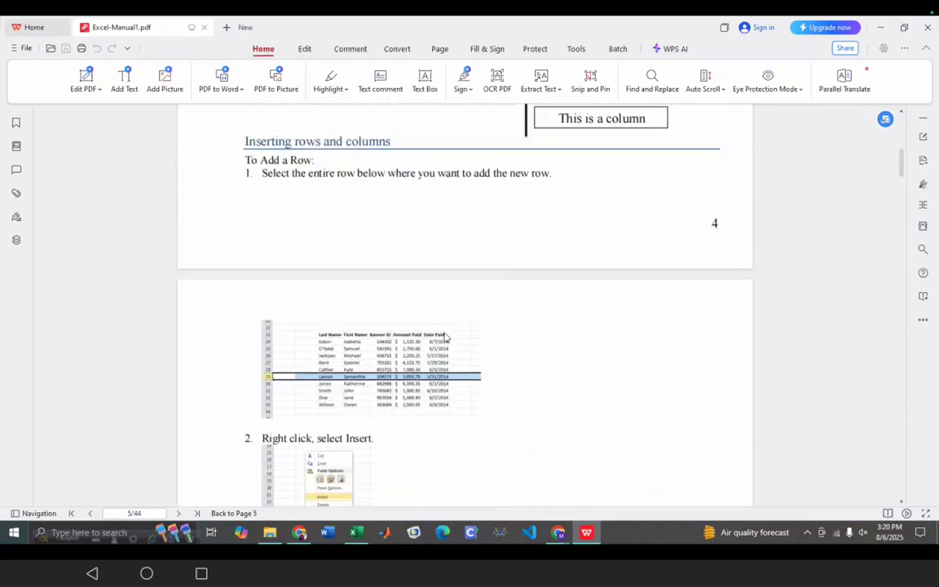
scroll(443, 338, "up", 2)
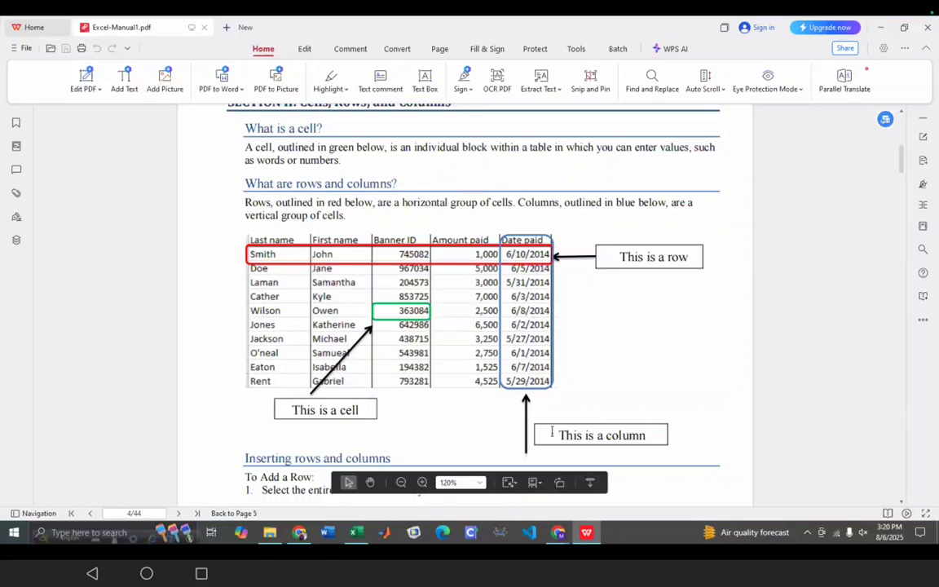
- Back in Excel, type the date into cell N63 on Sheet2
mouse_move(558, 535)
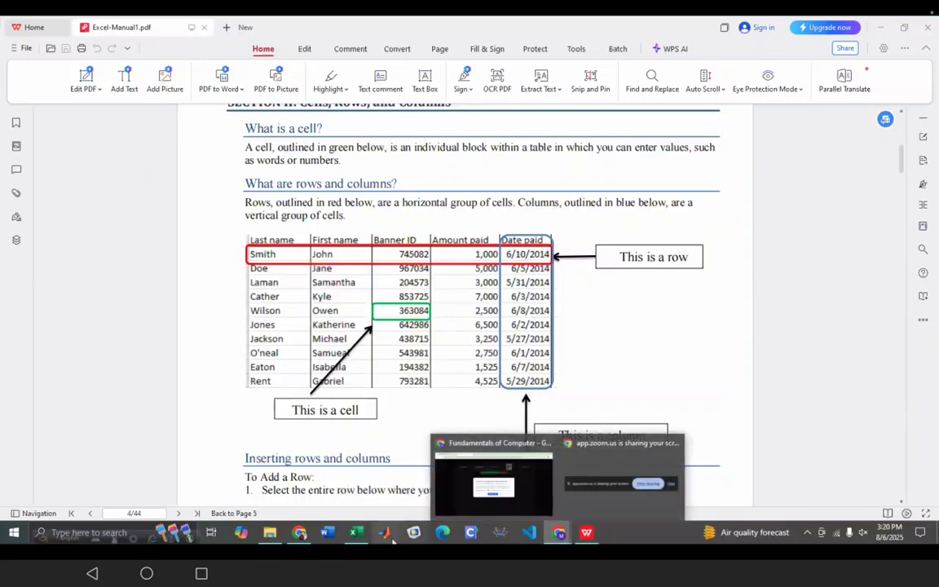
left_click(357, 533)
scroll(554, 293, "down", 1)
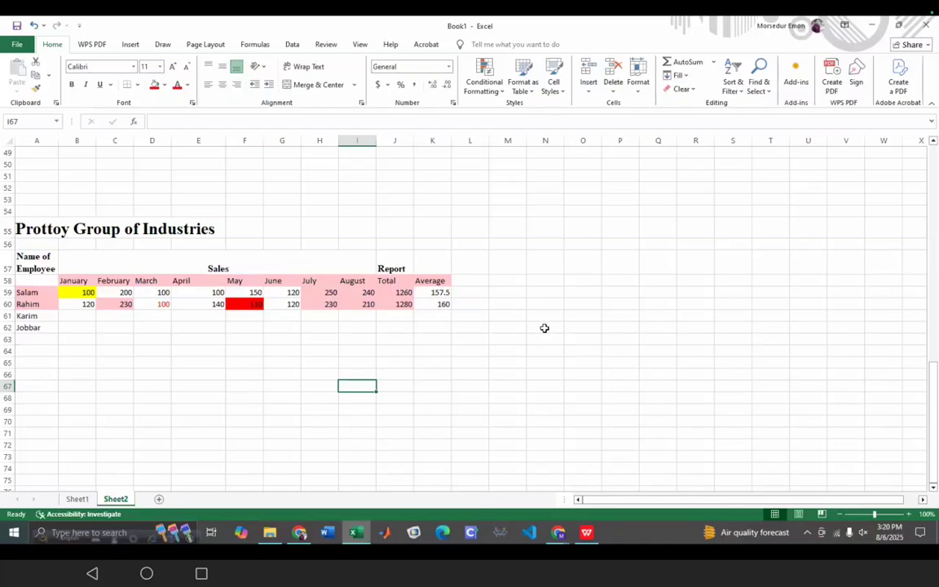
left_click(539, 339)
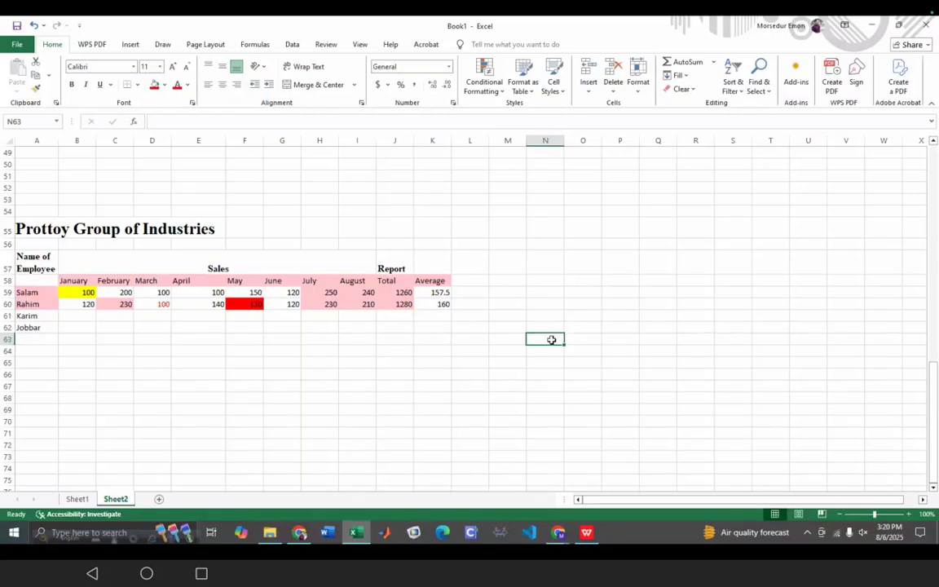
type("02")
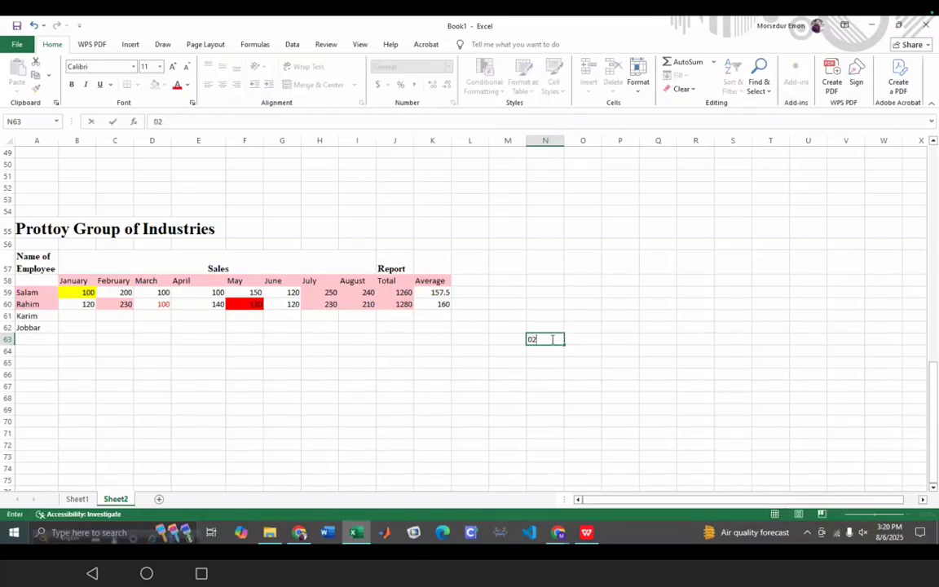
type(".008.")
type("2025")
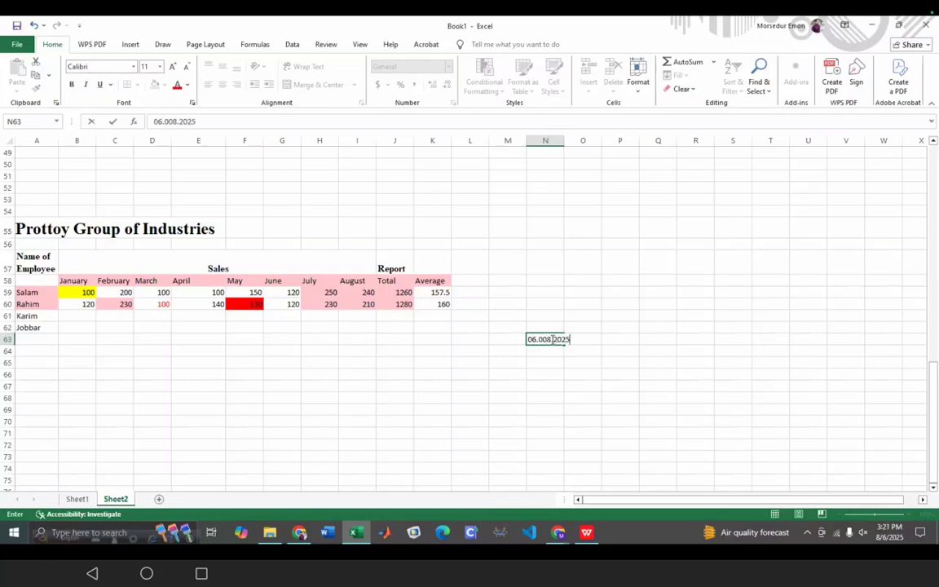
key("Return")
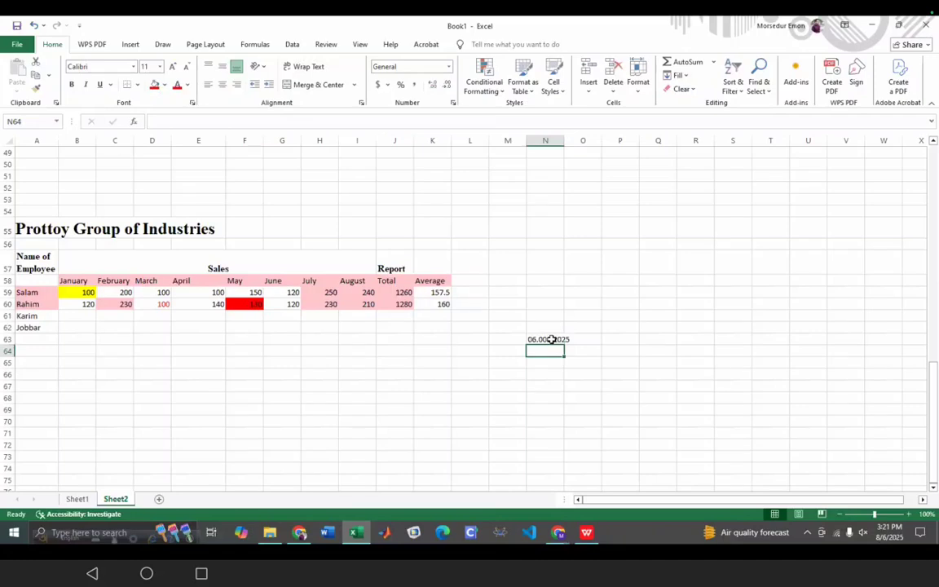
- Remove the extra zero from N63's month so the date reads 06.08.2025
left_click(546, 338)
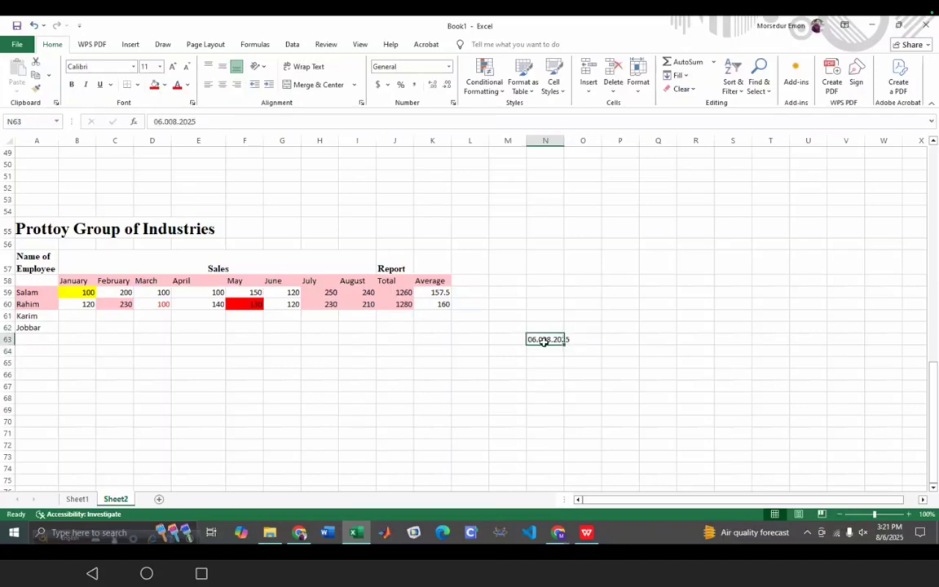
double_click(545, 339)
key("BackSpace")
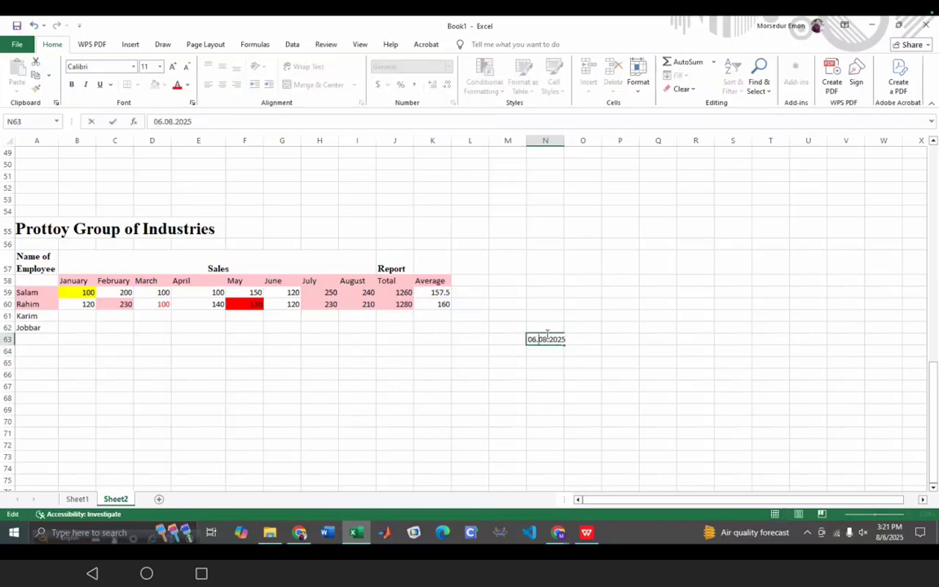
left_click(553, 350)
left_click(555, 338)
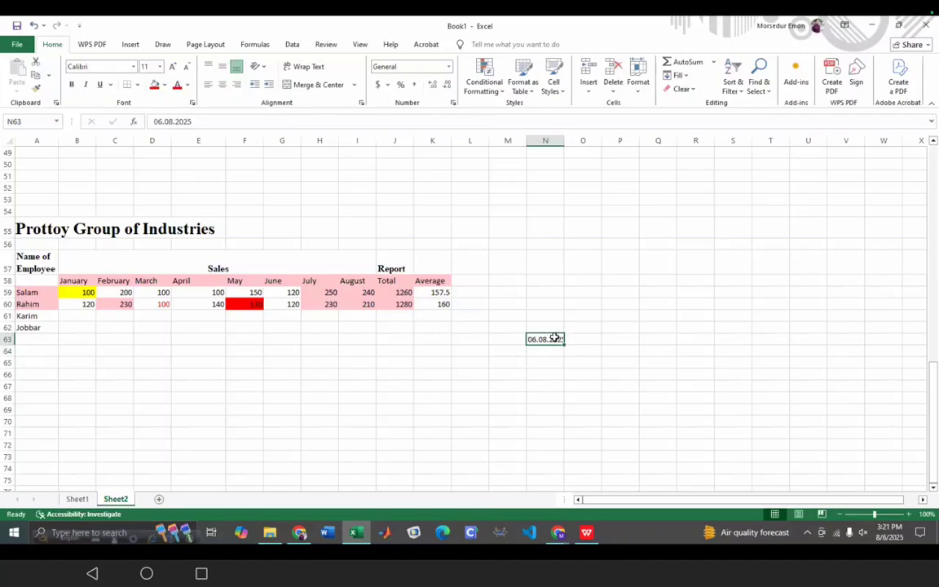
double_click(555, 339)
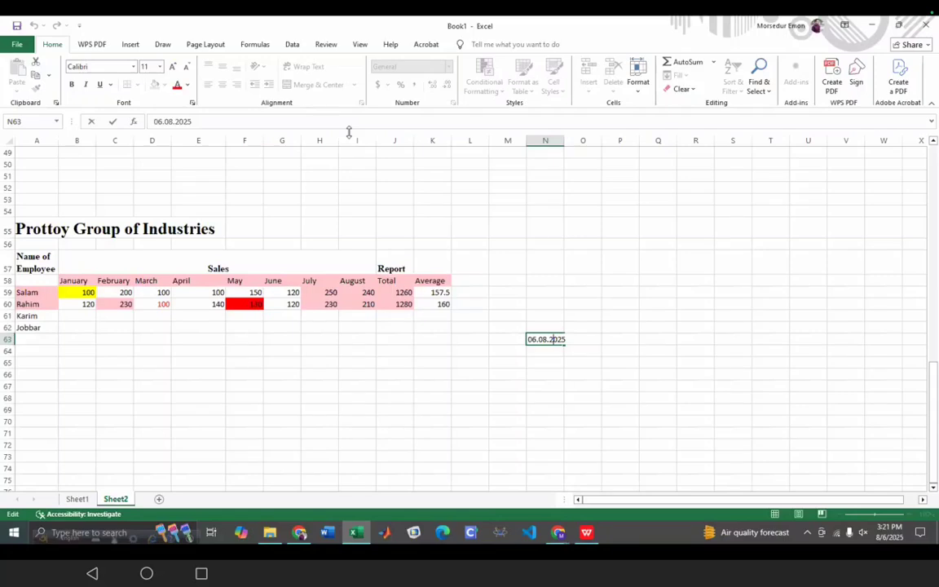
- Look over the Data and Insert tabs, select cell O57, and bring up the Excel manual
left_click(292, 47)
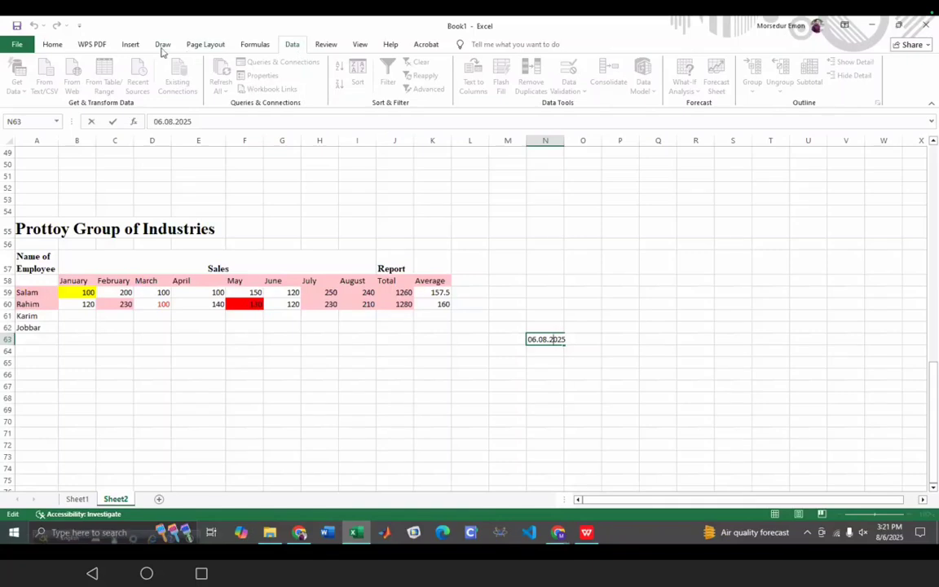
left_click(130, 48)
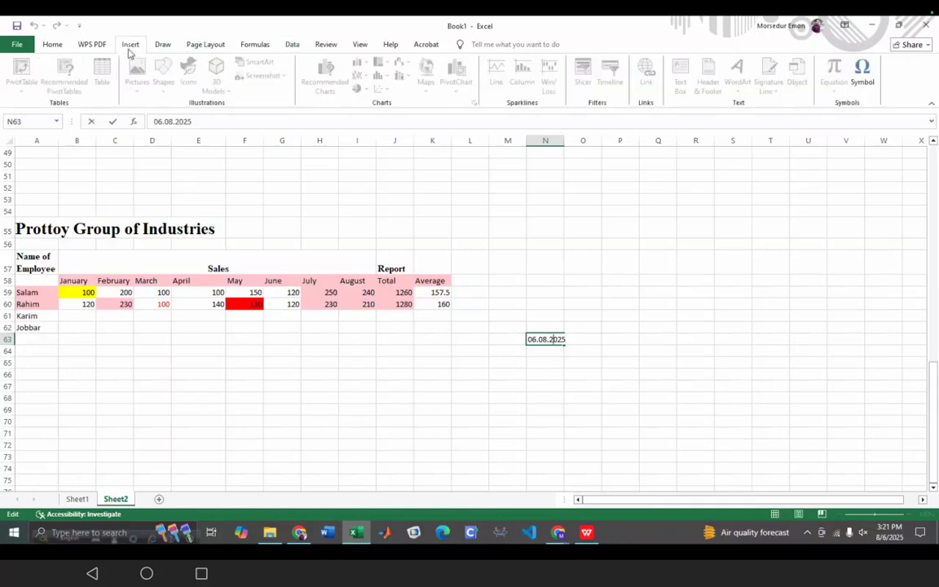
left_click(731, 212)
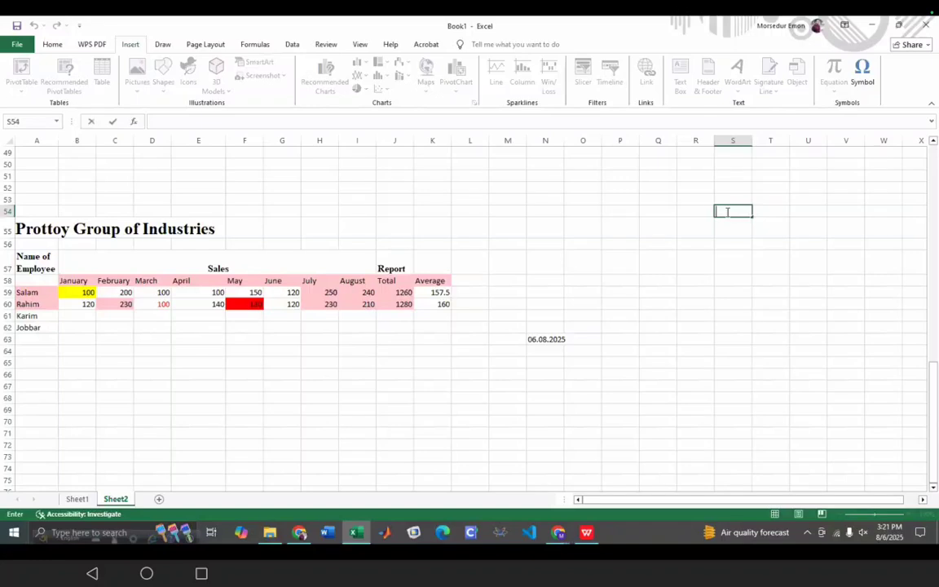
left_click(569, 264)
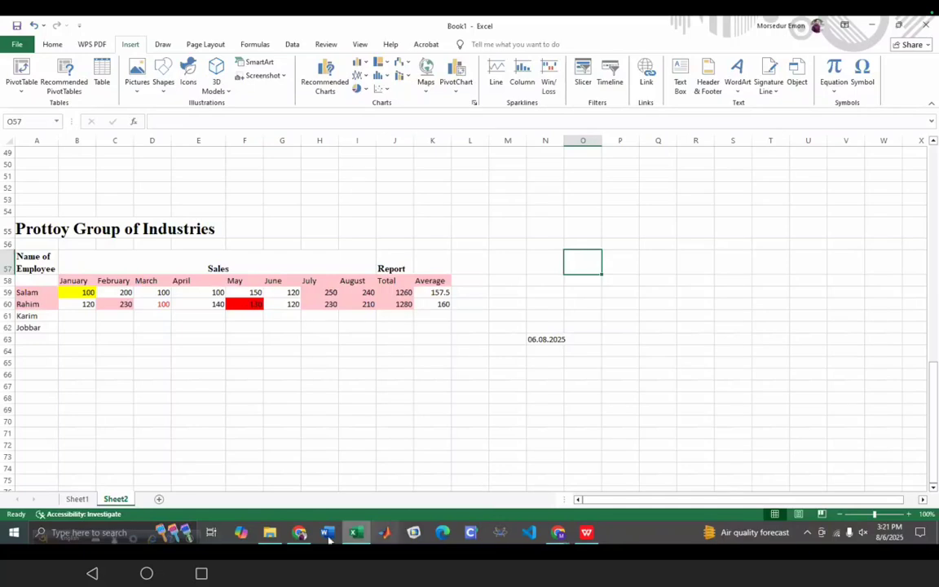
left_click(301, 533)
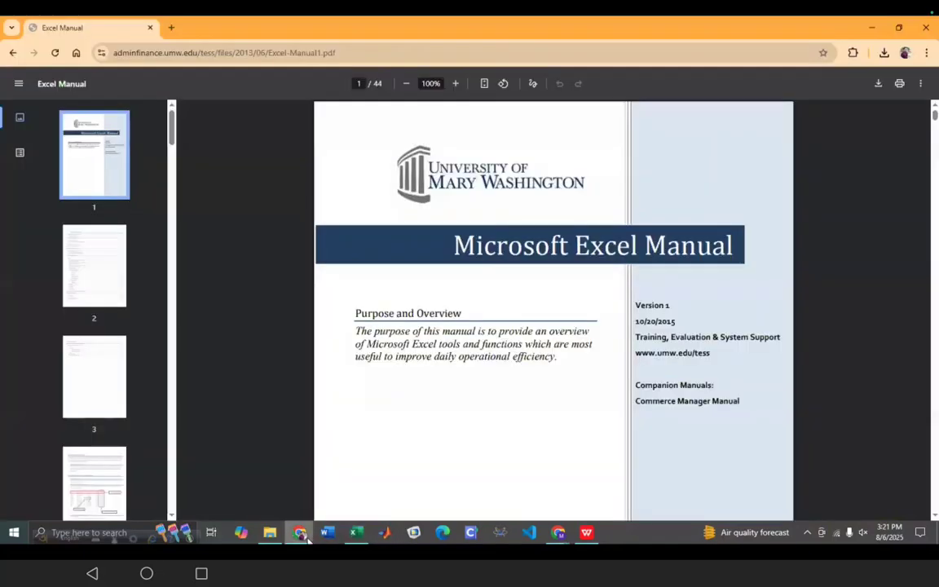
- Scroll the manual to page 6, Section III: Navigation
scroll(607, 322, "down", 20)
scroll(598, 322, "up", 3)
scroll(598, 321, "down", 10)
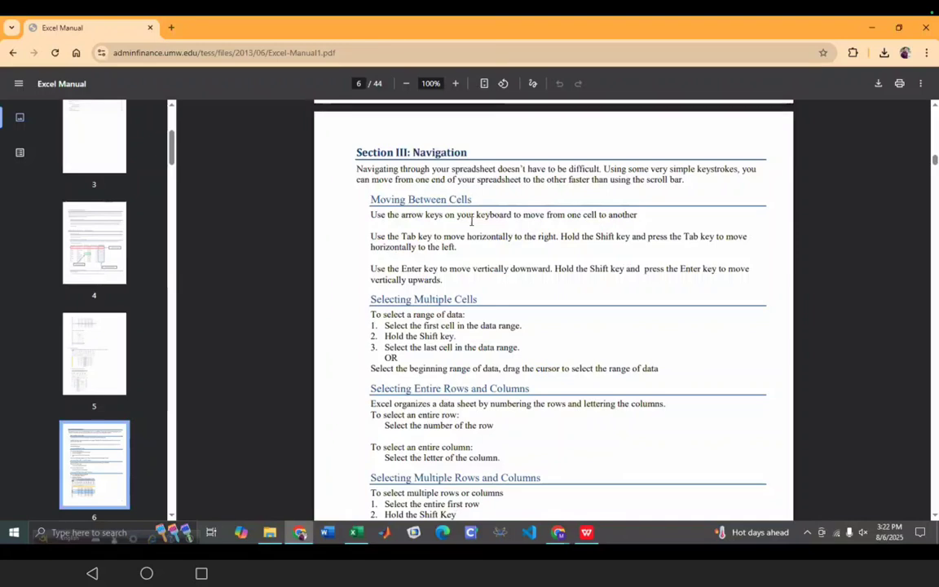
- Widen column O on Sheet2, glance at the manual again, and return to Excel
left_click(355, 534)
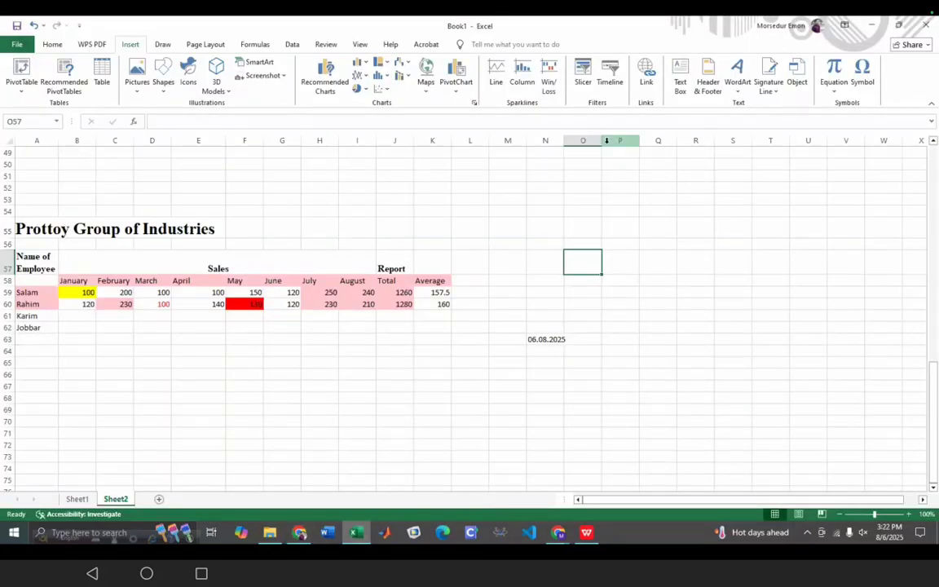
left_click_drag(603, 142, 623, 154)
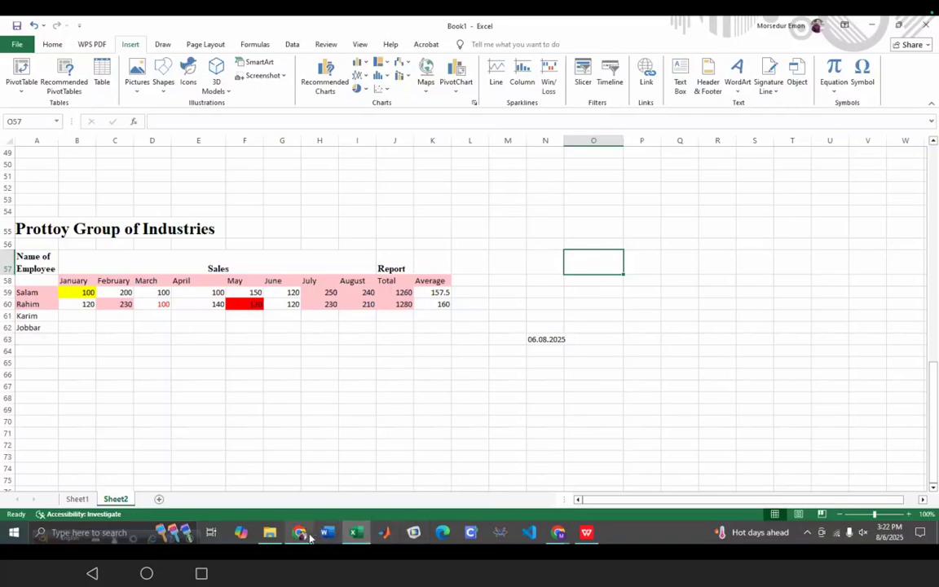
mouse_move(301, 534)
left_click(274, 478)
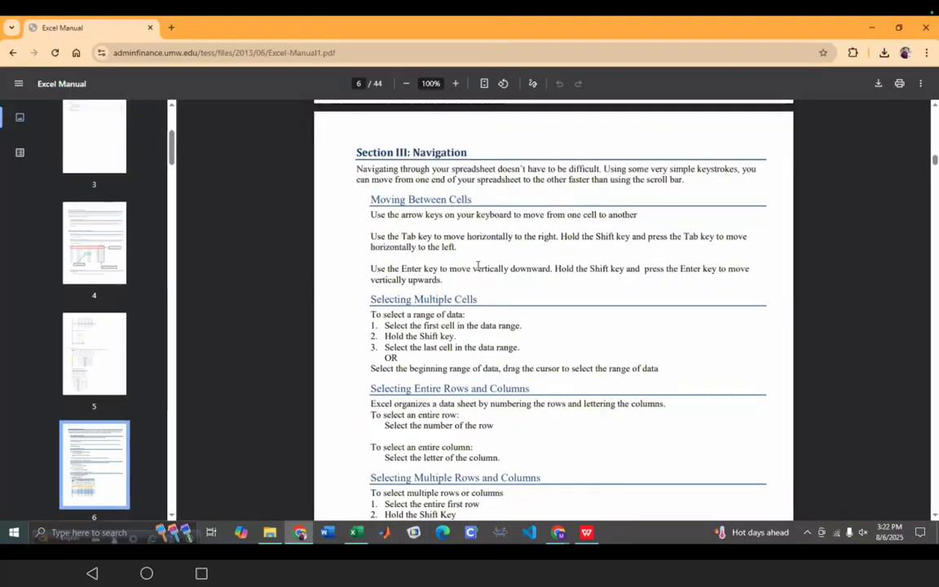
scroll(478, 266, "down", 2)
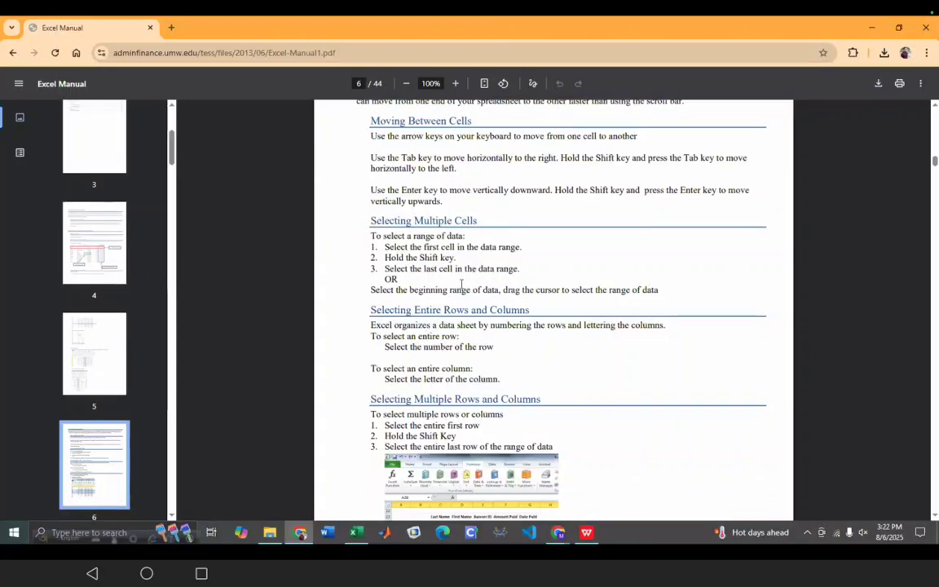
left_click(356, 532)
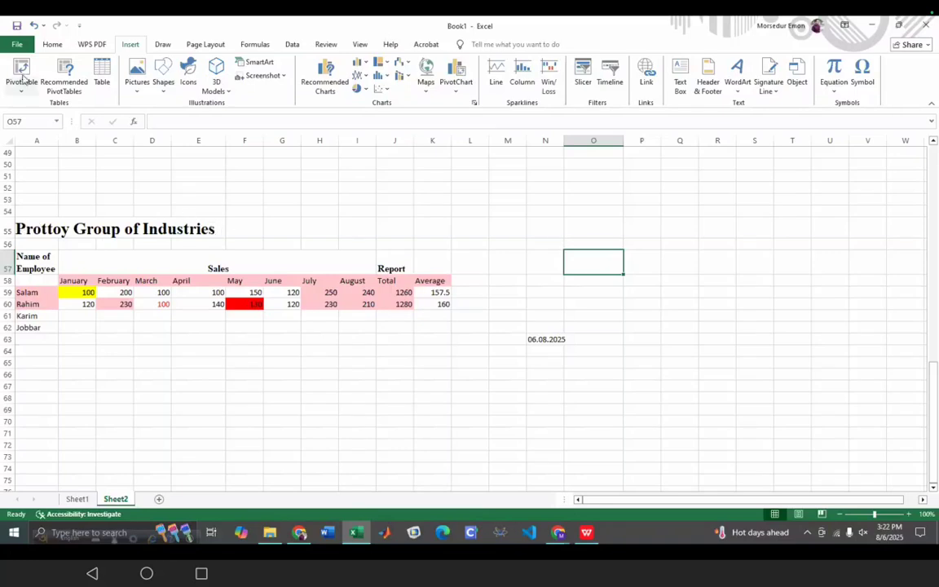
- Select the company title in A55, then scroll the manual further down
left_click(50, 44)
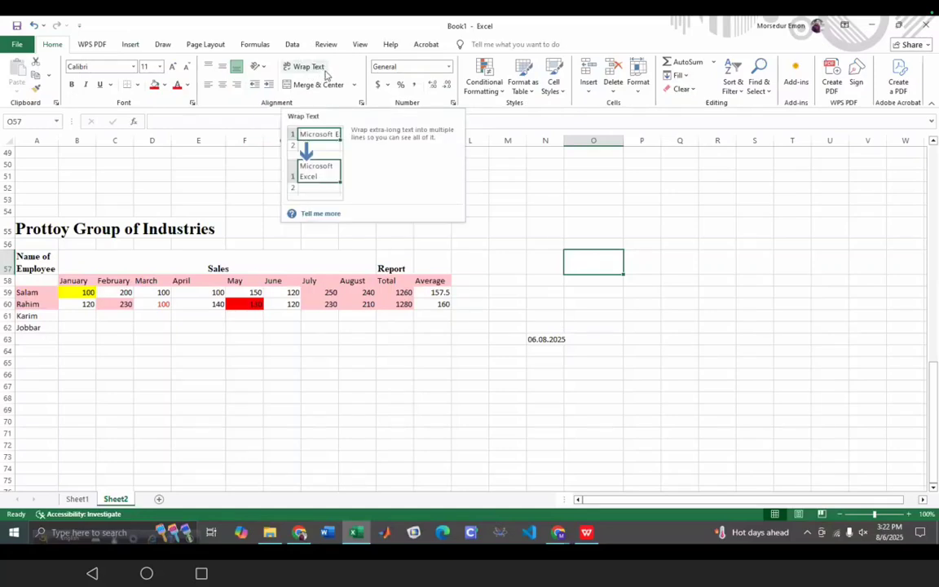
left_click(204, 229)
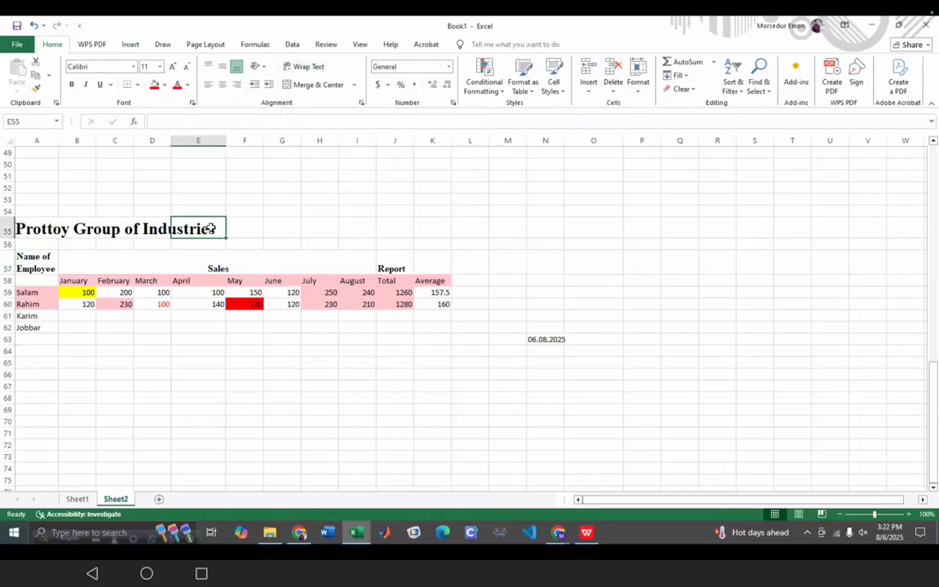
left_click(33, 224)
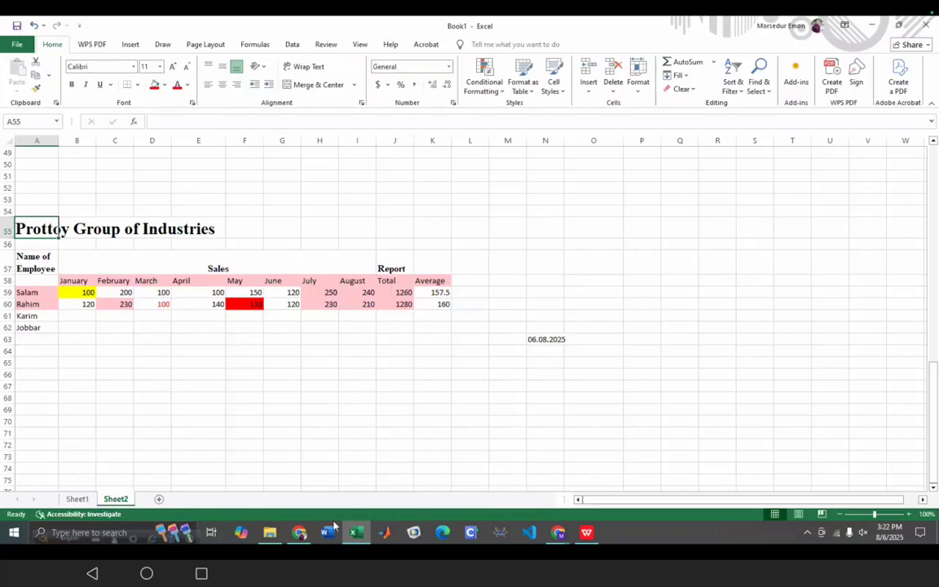
left_click(300, 533)
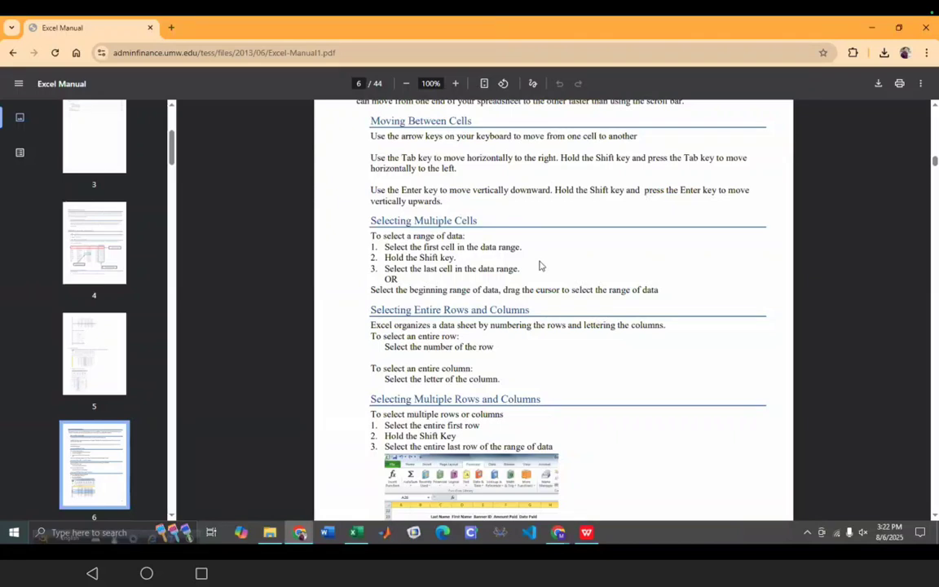
scroll(539, 265, "down", 2)
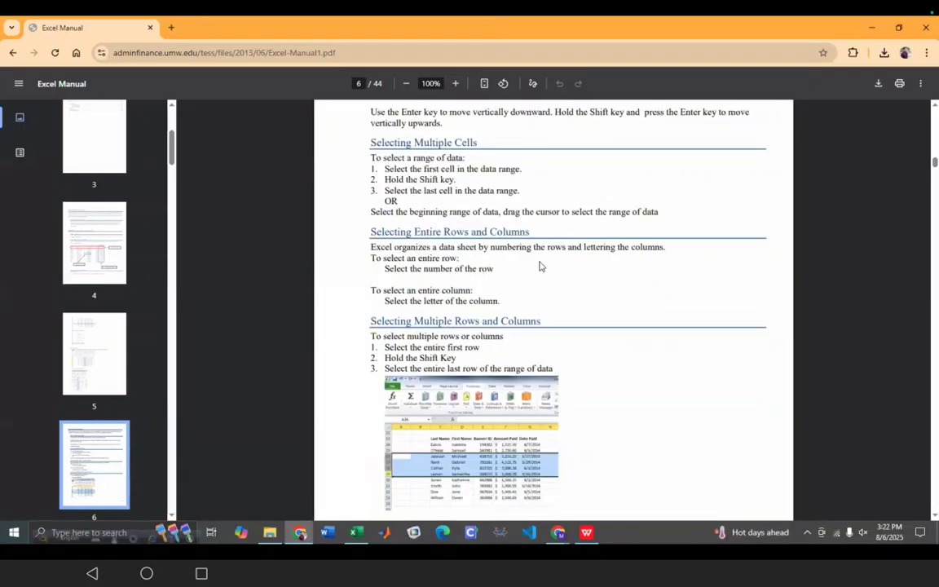
scroll(539, 266, "down", 2)
- Select the sales table range A57:K61, then deselect it by clicking cell I70
key("alt+Tab")
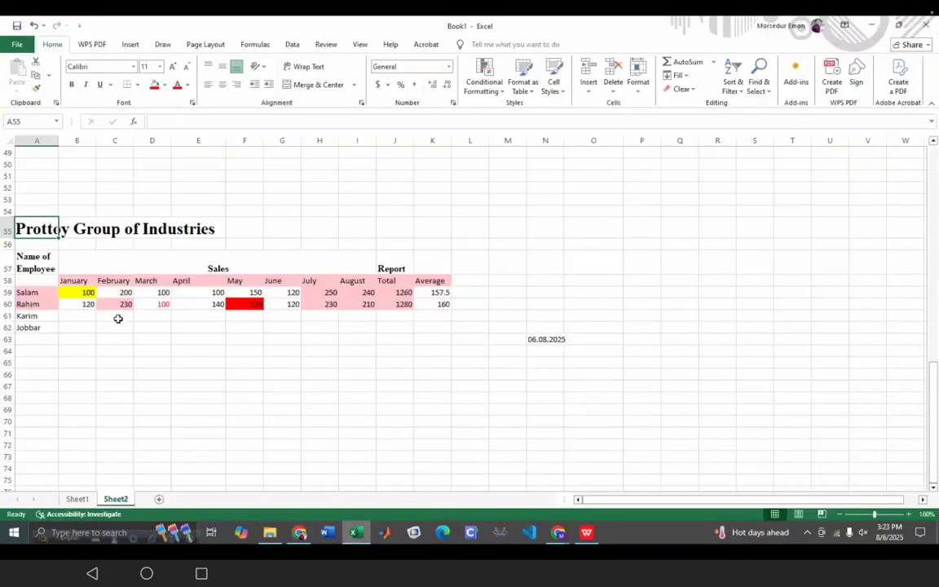
left_click(35, 262)
left_click_drag(35, 263, 434, 311)
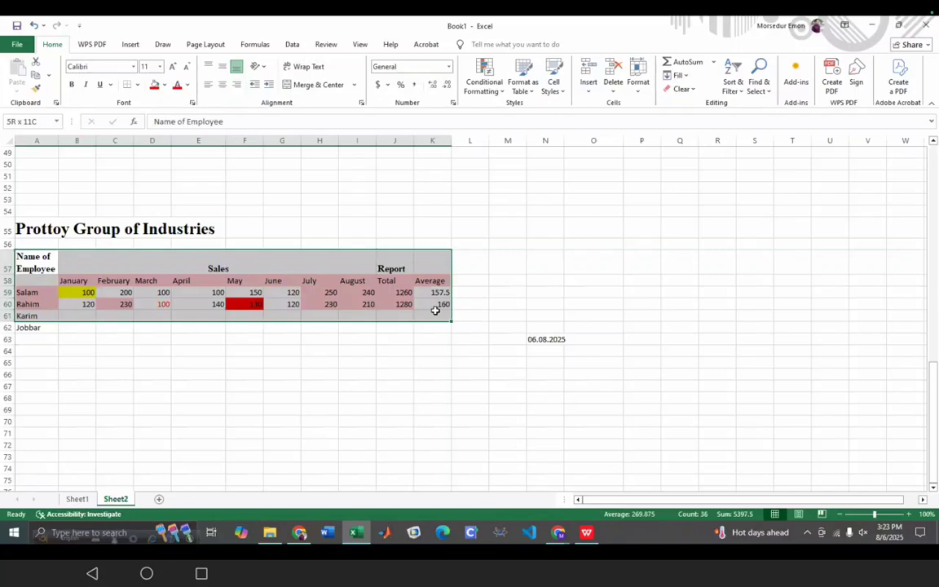
mouse_move(437, 311)
left_mouse_down()
mouse_move(429, 297)
mouse_move(243, 249)
mouse_move(279, 293)
mouse_move(441, 309)
left_mouse_up()
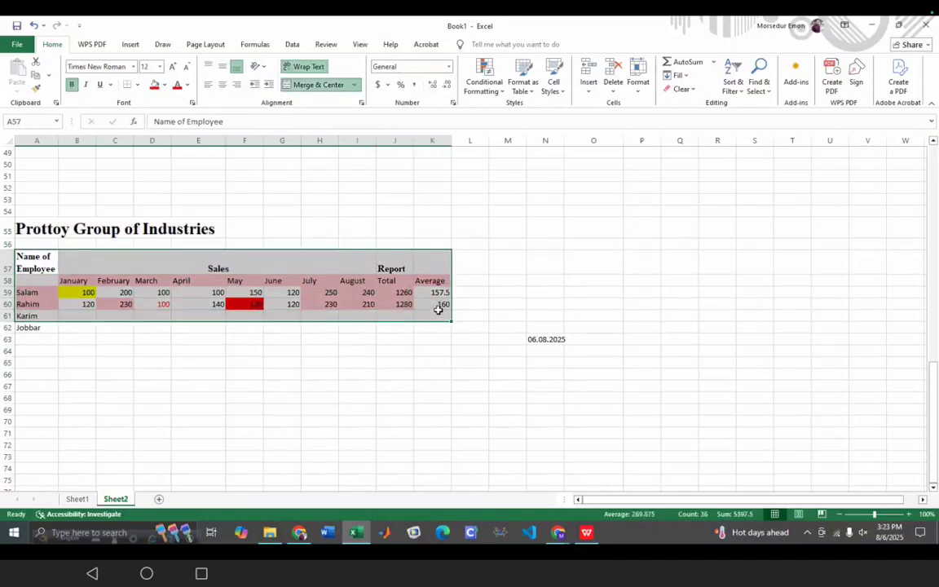
left_click(358, 420)
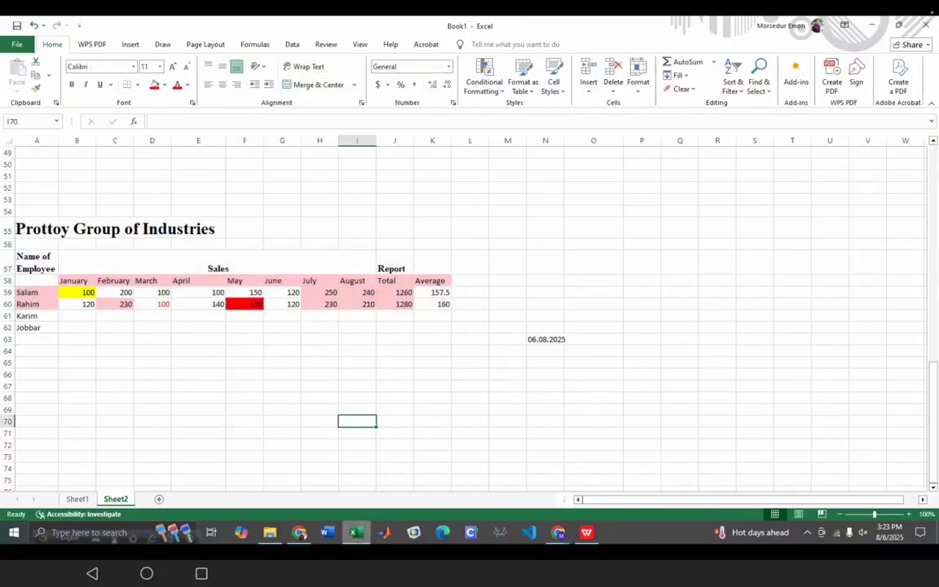
left_click(300, 532)
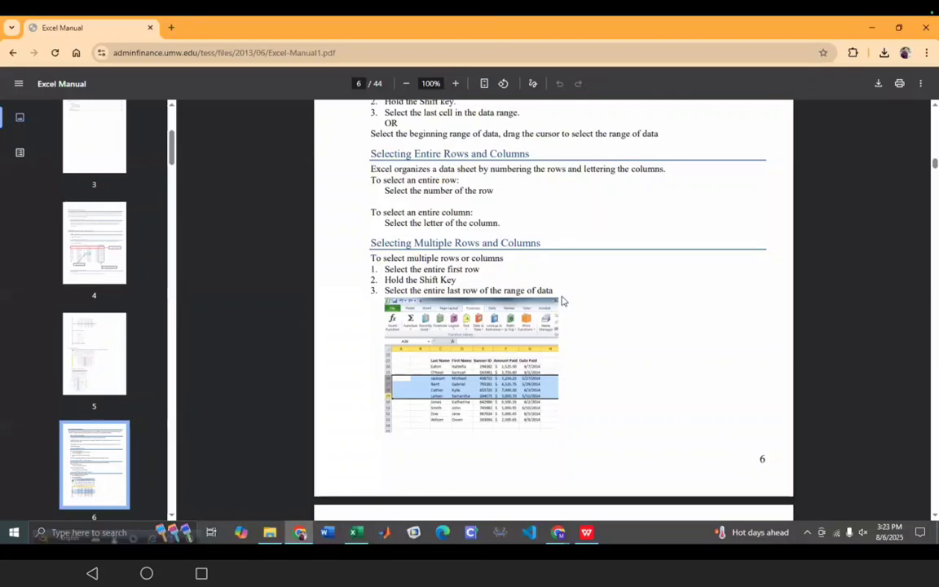
- Scroll the manual to page 7's SECTION IV: Formatting, then return to Excel
scroll(561, 301, "down", 4)
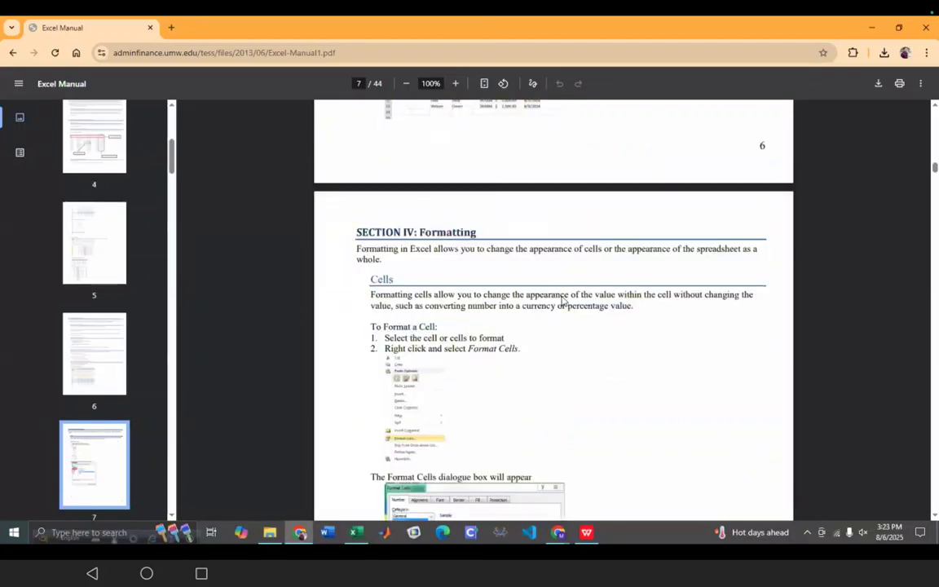
scroll(561, 303, "down", 2)
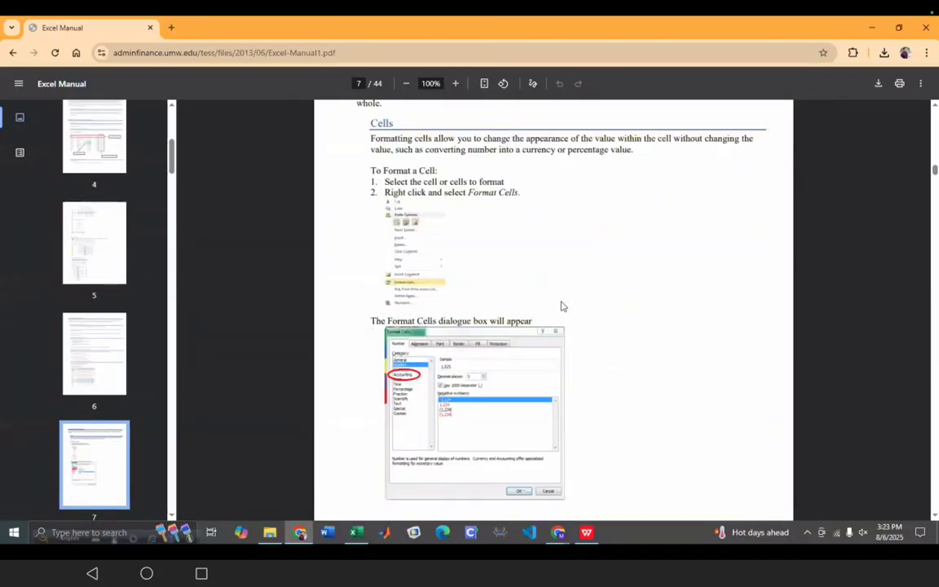
scroll(561, 306, "up", 2)
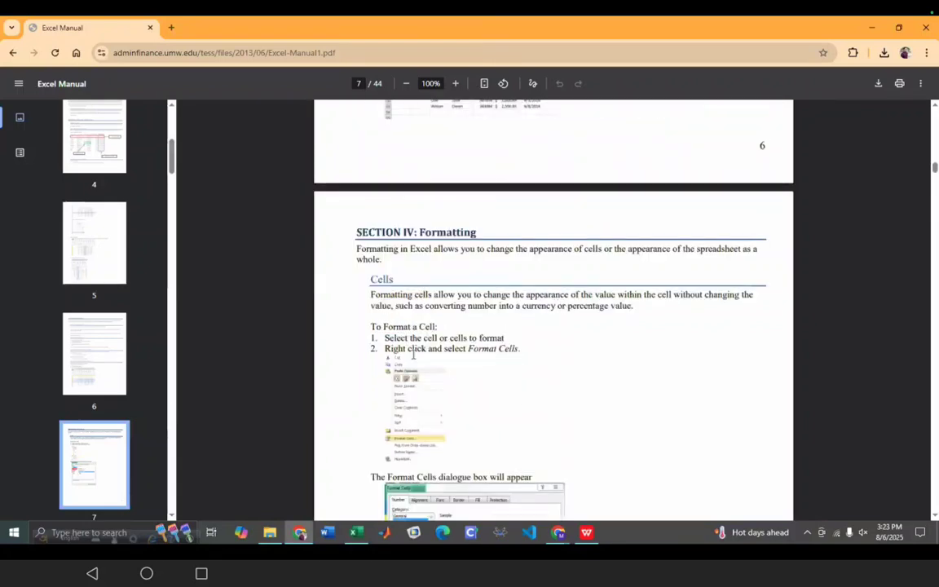
scroll(549, 425, "down", 1)
key("alt+Tab")
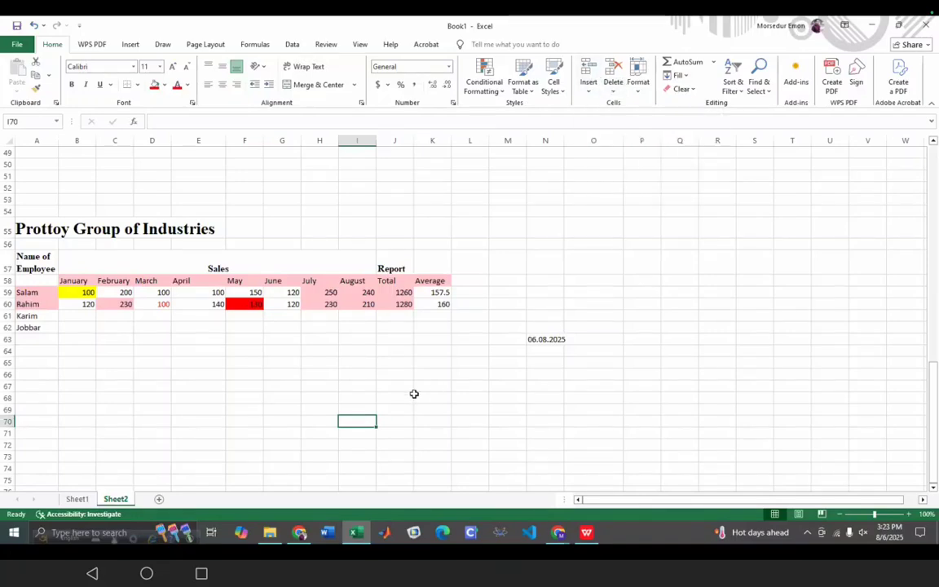
left_click(330, 282)
right_click(302, 283)
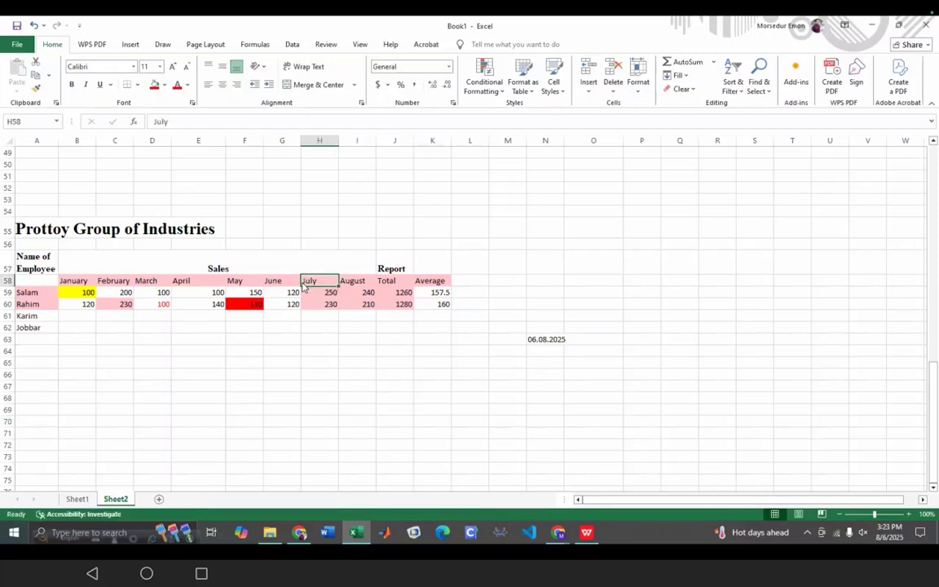
left_click(588, 75)
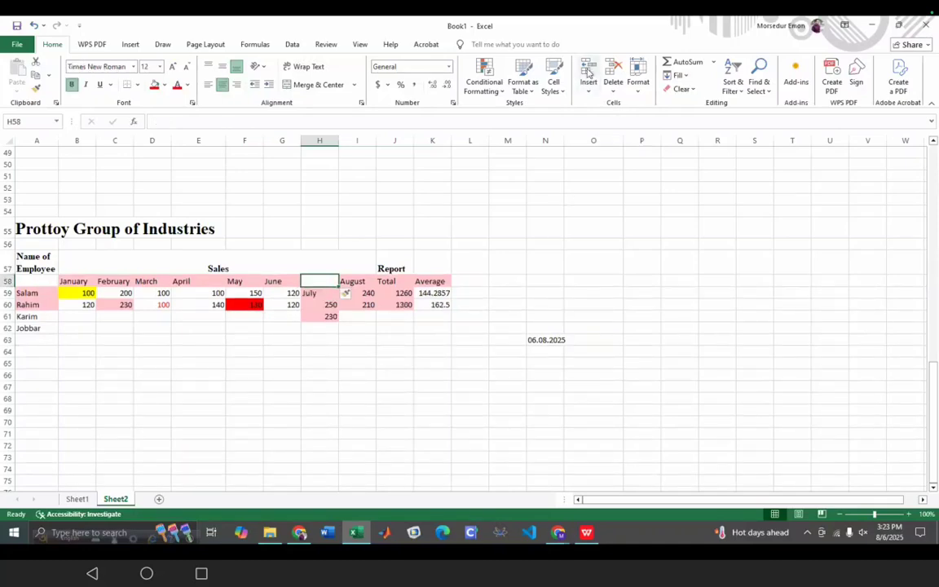
left_click(294, 398)
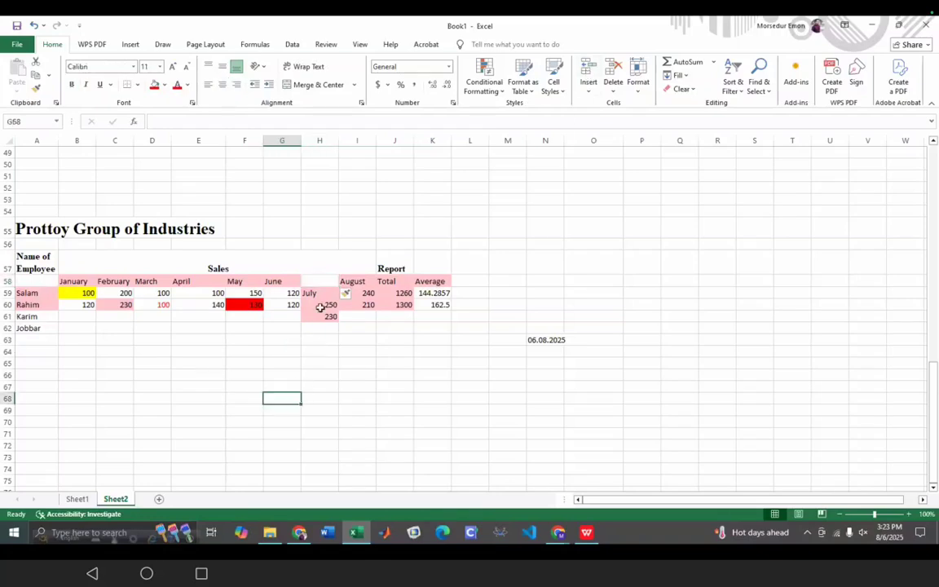
left_click(324, 284)
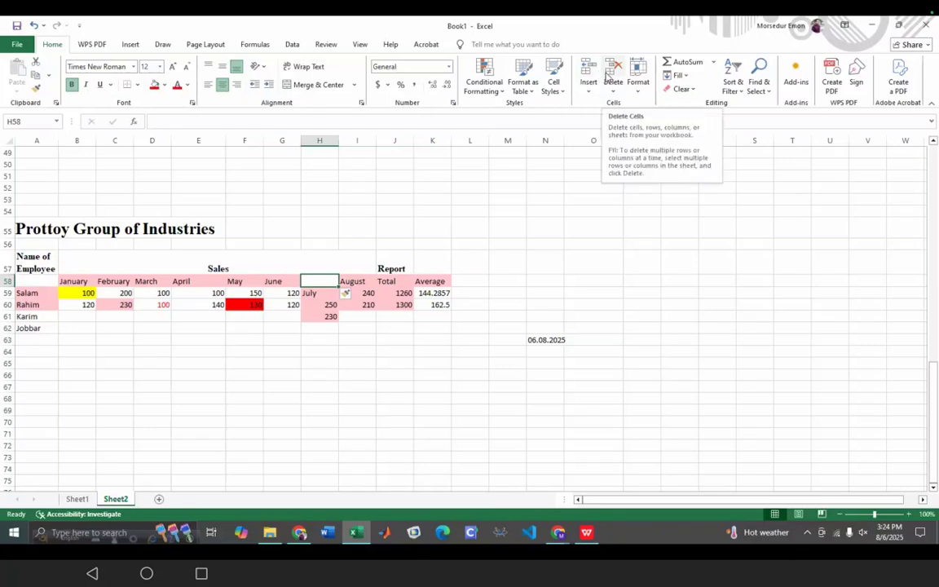
left_click(608, 74)
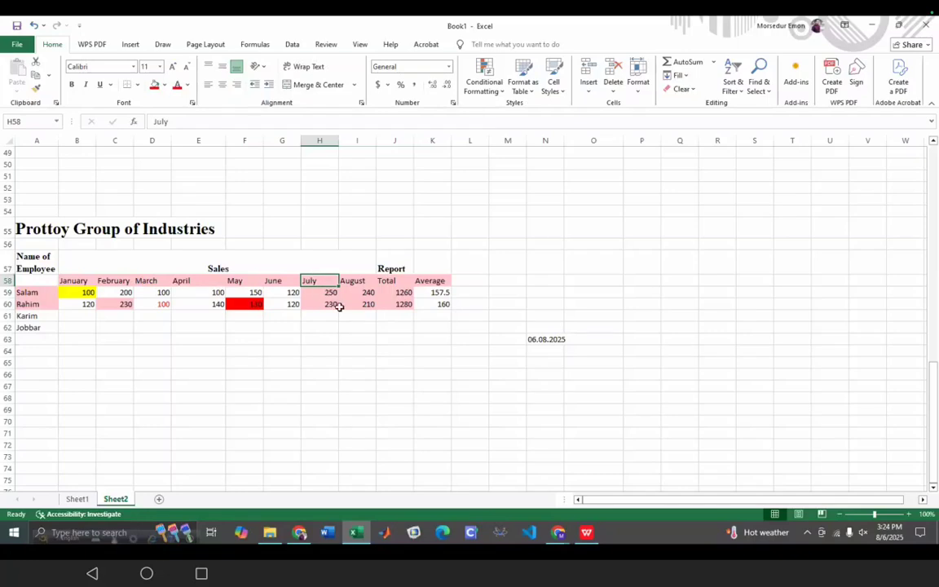
left_click(332, 397)
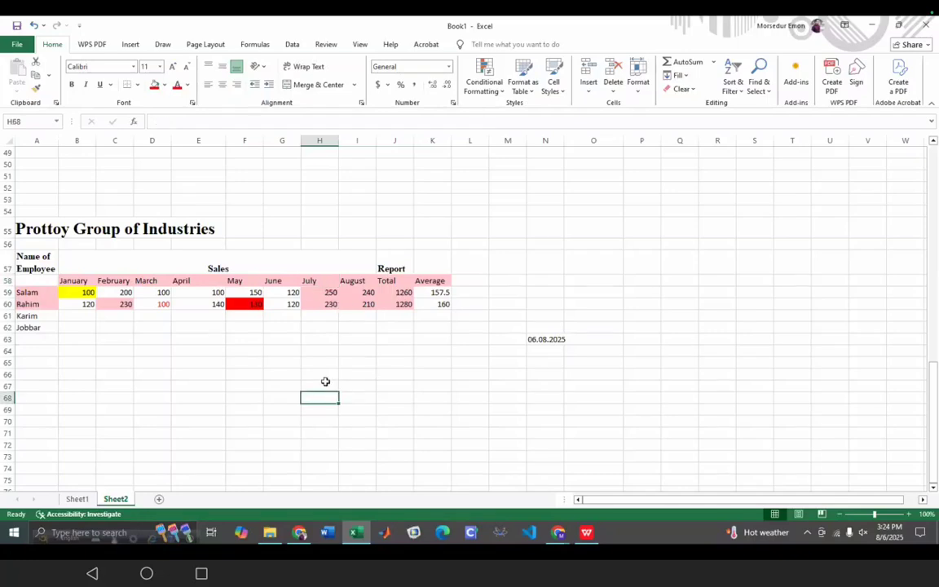
left_click(638, 82)
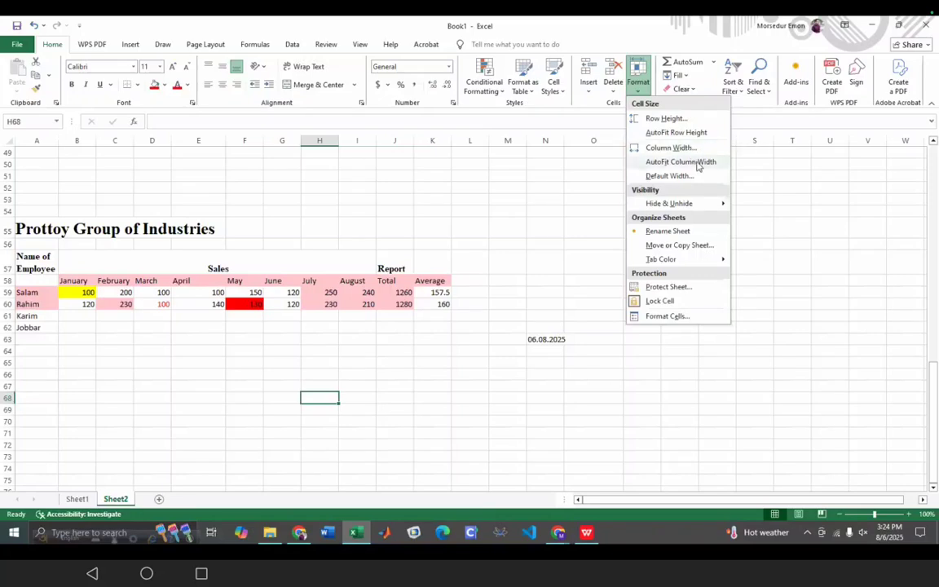
- AutoFit column J to its Report heading, widen it to 9.71, then AutoFit it again
left_click(397, 264)
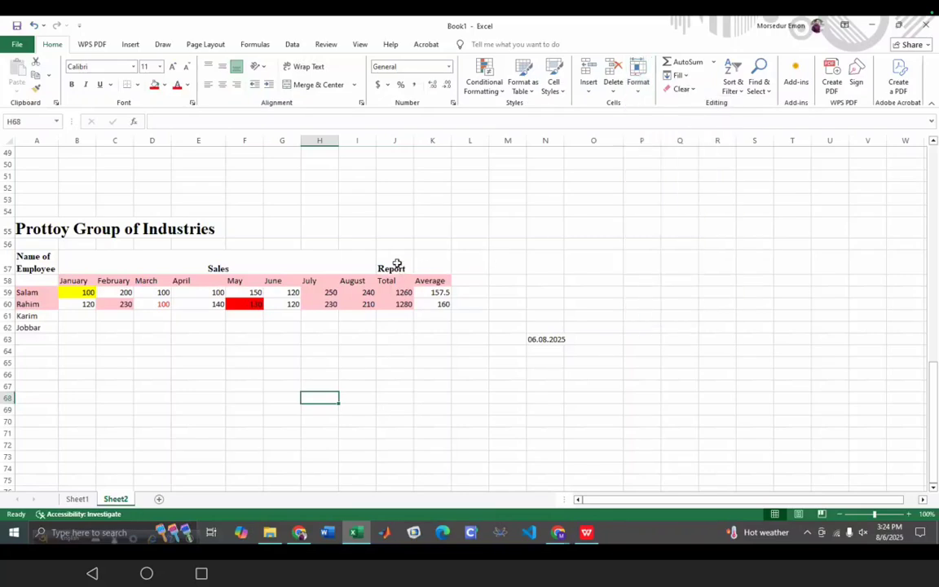
left_click(394, 267)
left_click(639, 77)
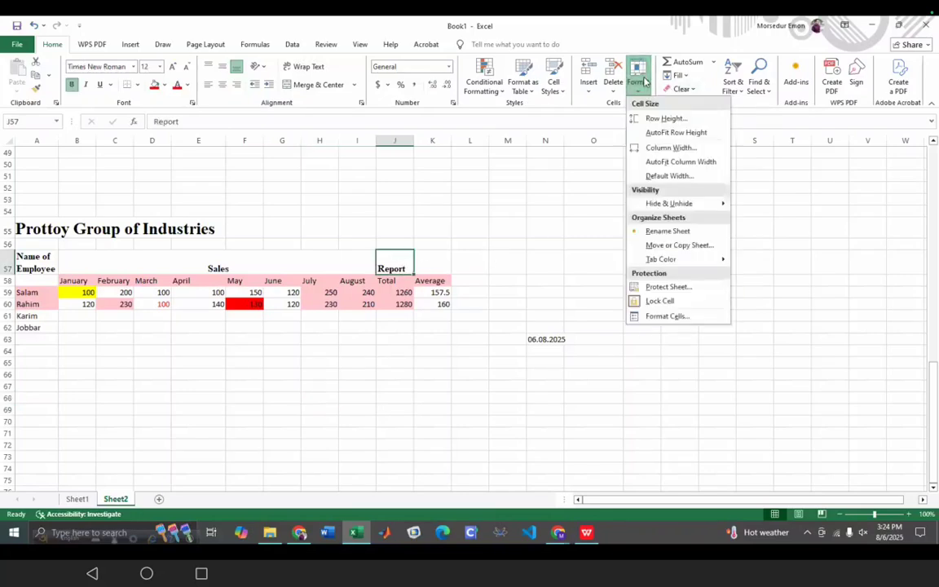
left_click(675, 162)
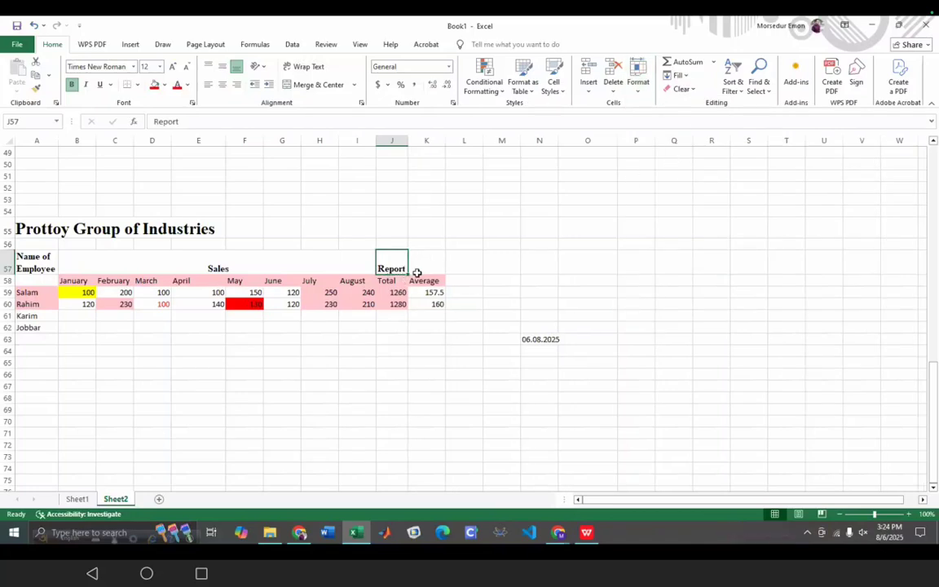
left_click_drag(409, 141, 442, 144)
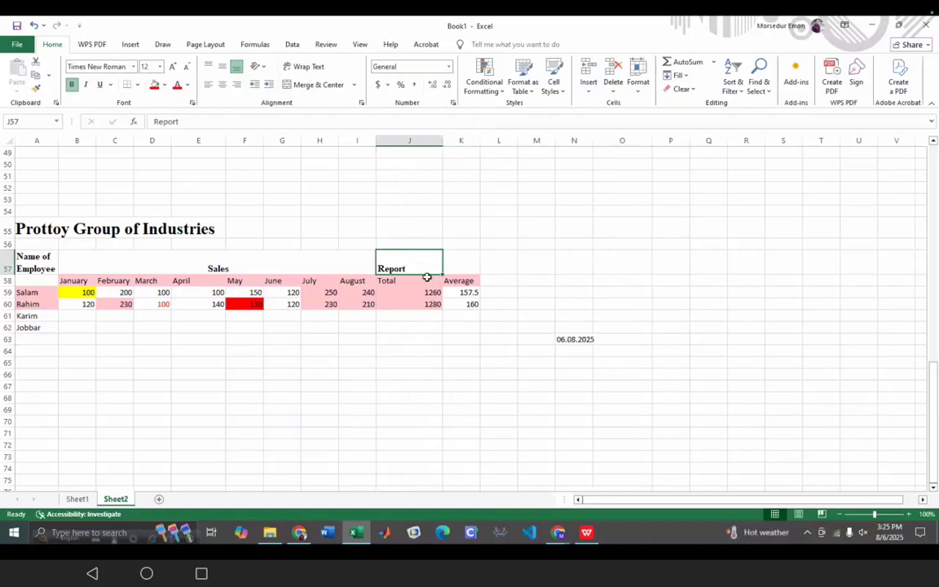
left_click(638, 80)
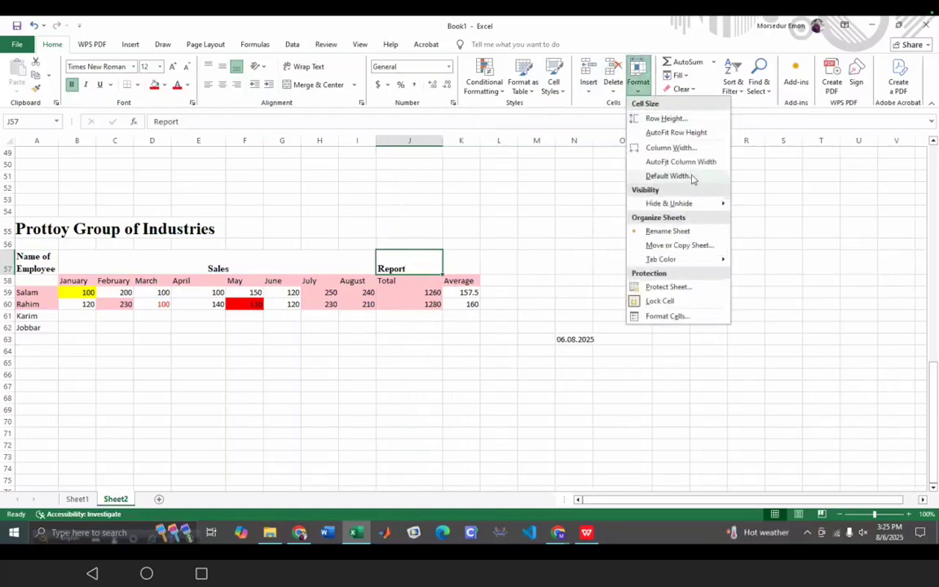
left_click(690, 162)
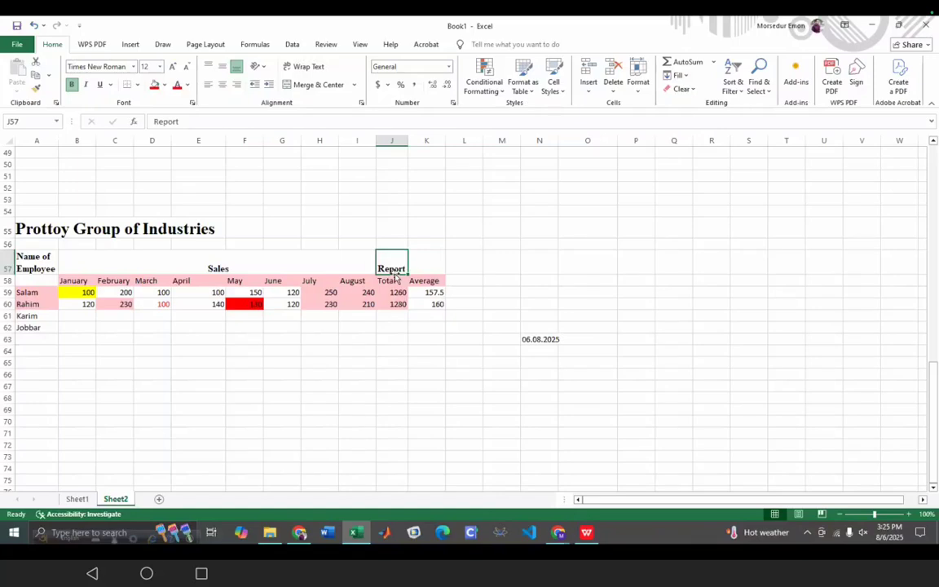
left_click(301, 534)
- Read the manual's Tables section on pages 8–9, moving between Chrome and Excel
scroll(546, 265, "down", 6)
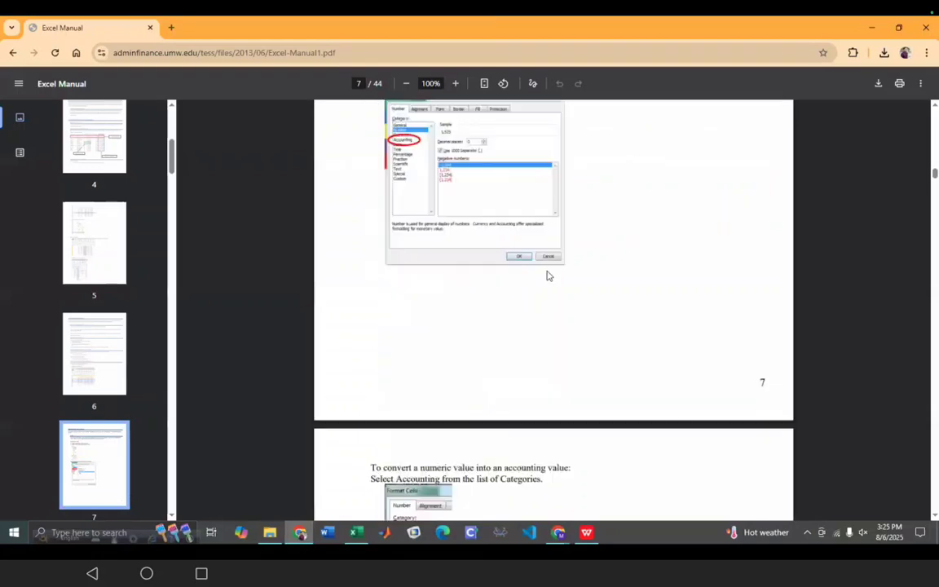
scroll(547, 275, "down", 2)
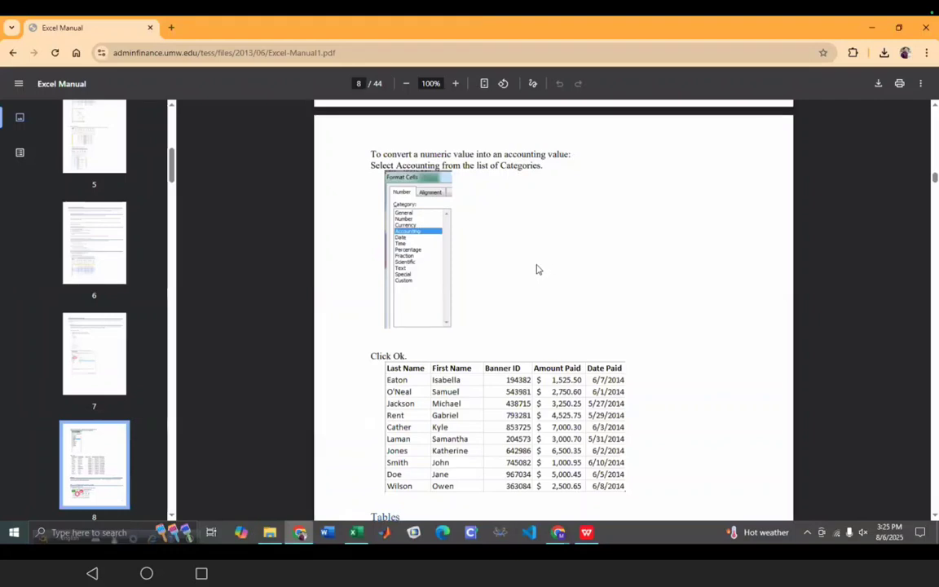
left_click(359, 533)
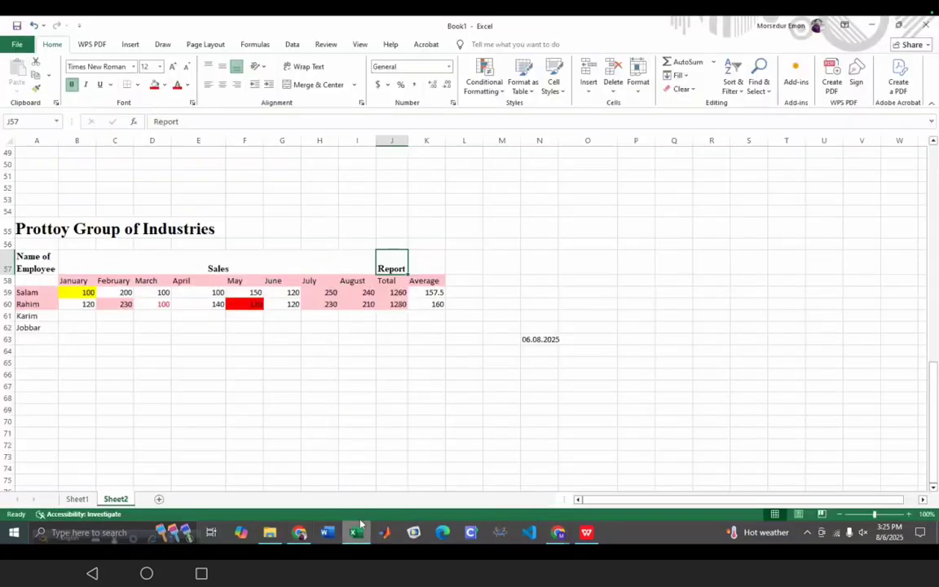
left_click(639, 85)
left_click(637, 92)
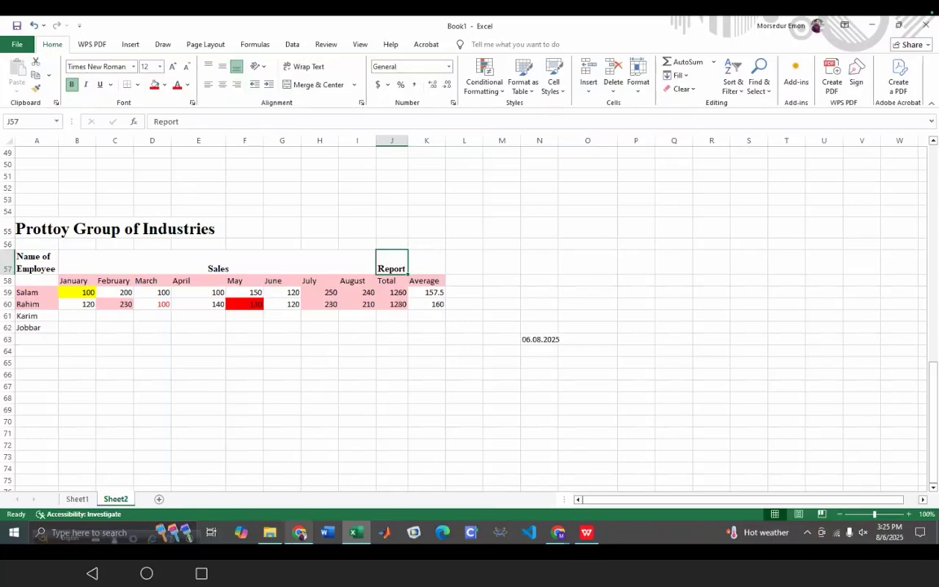
left_click(301, 533)
scroll(491, 310, "down", 8)
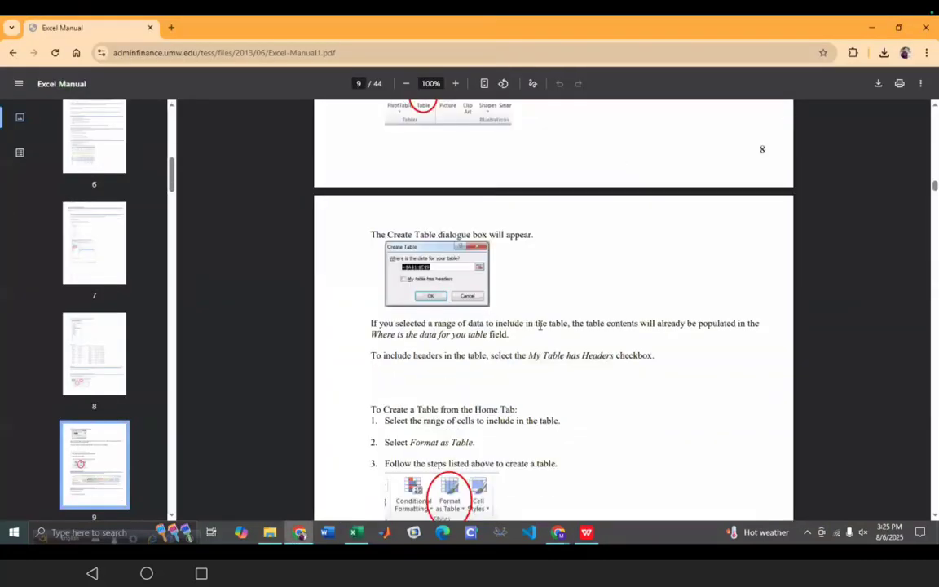
scroll(560, 342, "up", 3)
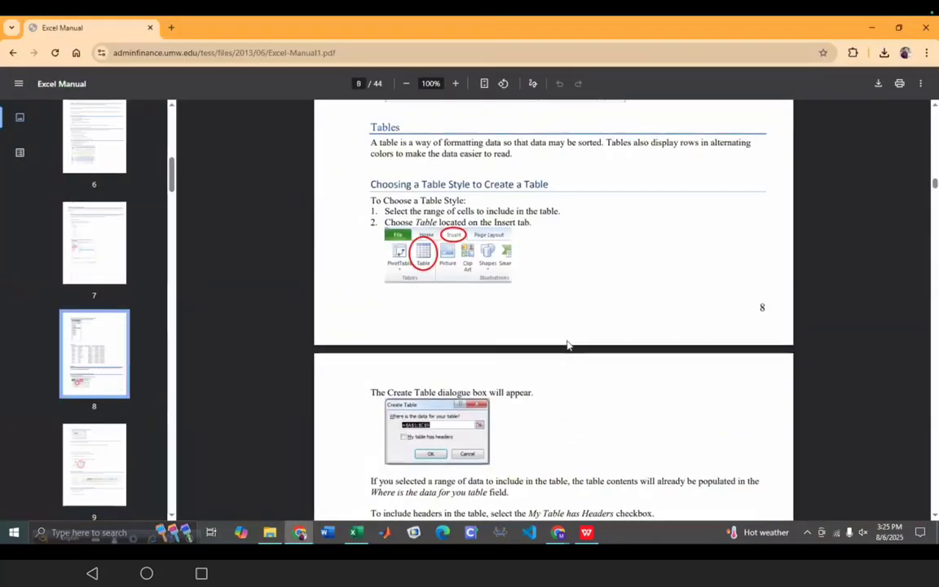
left_click(357, 533)
scroll(392, 302, "down", 4)
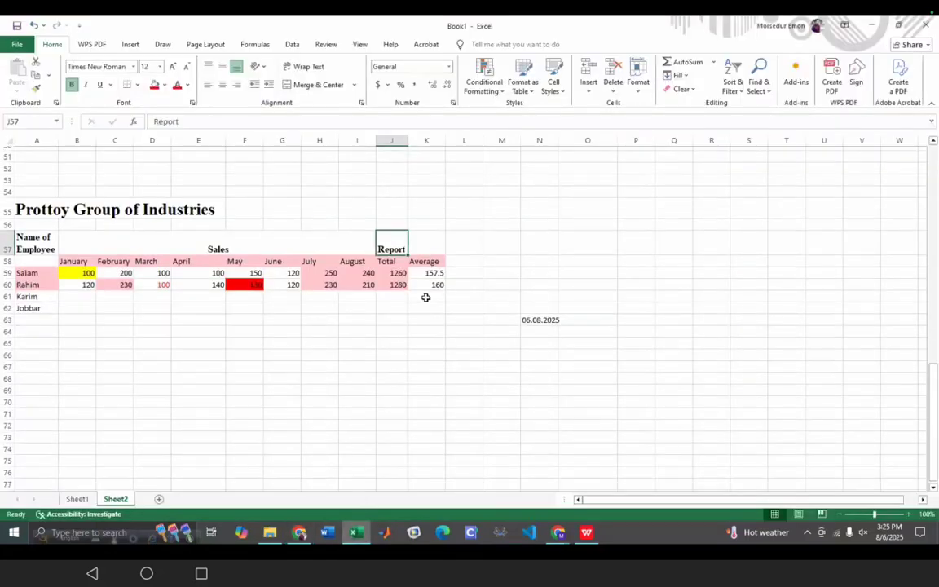
- Insert a table at C68 with 'My table has headers' ticked
left_click(97, 234)
left_click(128, 45)
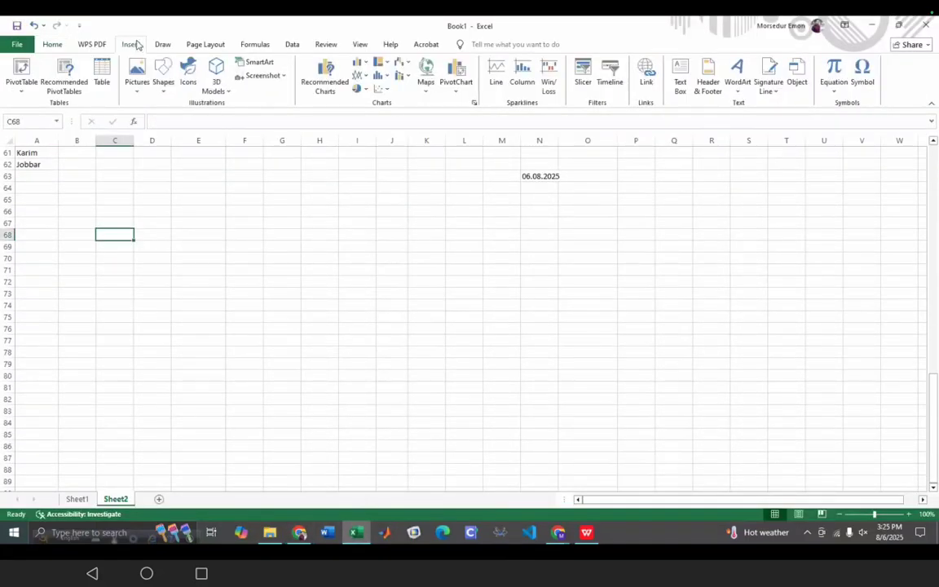
left_click(96, 77)
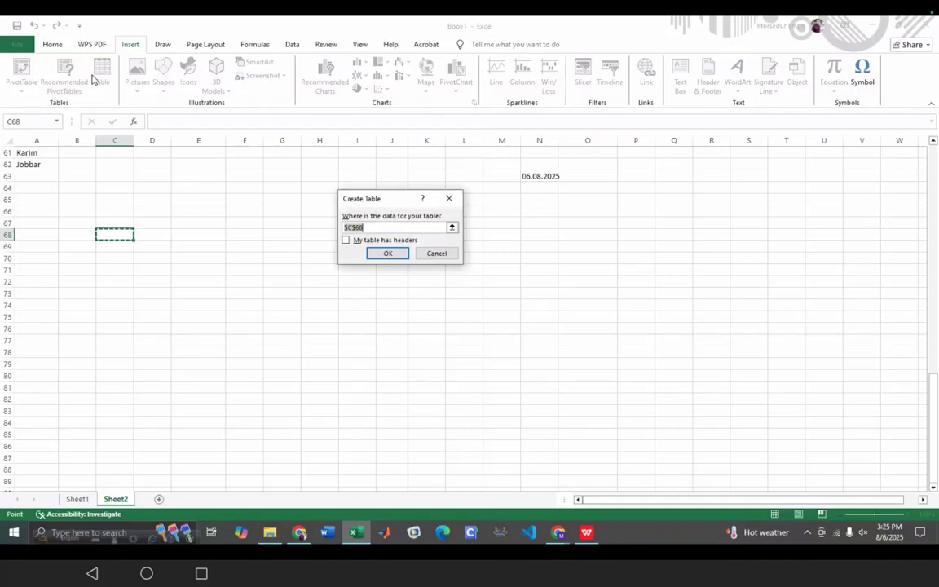
left_click(346, 241)
left_click(383, 254)
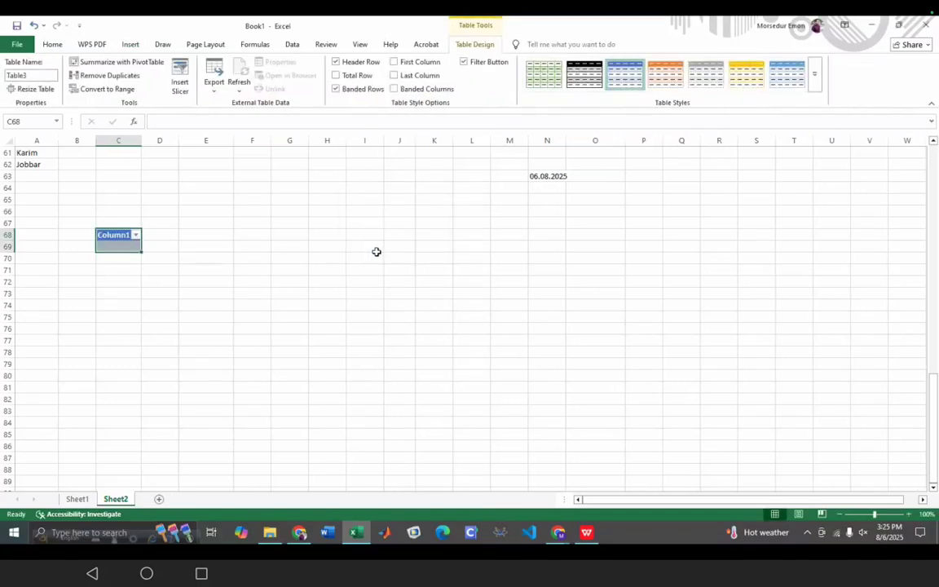
- Drag the table's resize handle to extend it to C68:G69
left_click_drag(139, 252, 294, 405)
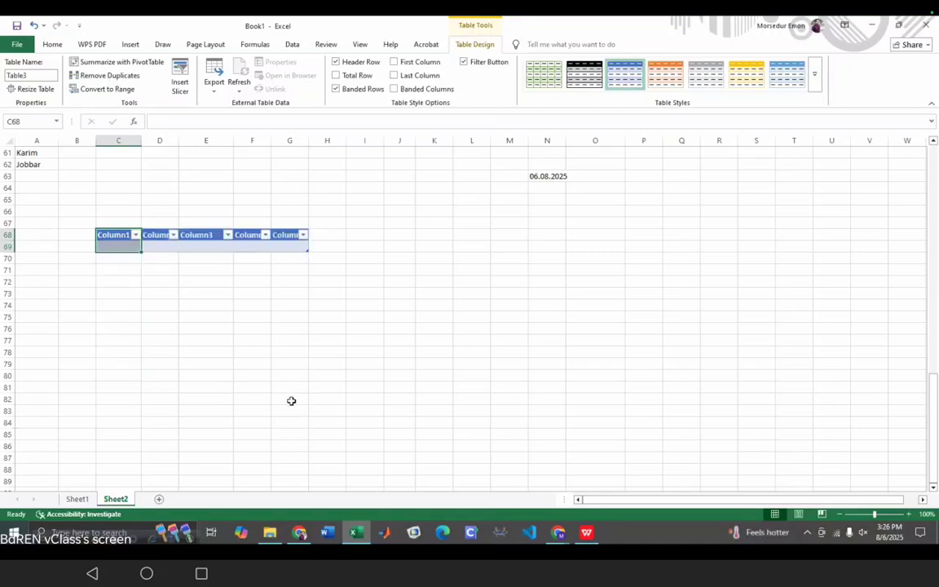
left_click(212, 355)
left_click(120, 244)
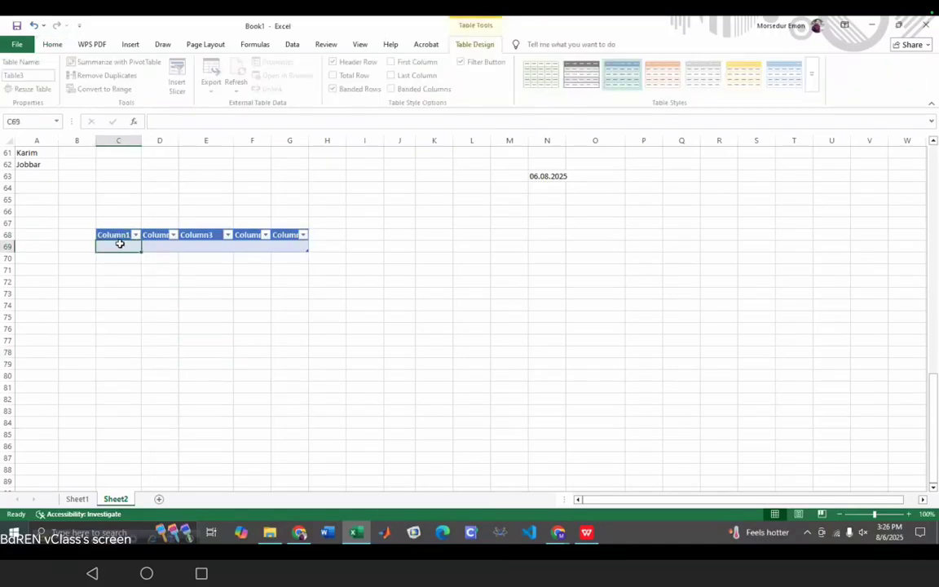
left_click(261, 246)
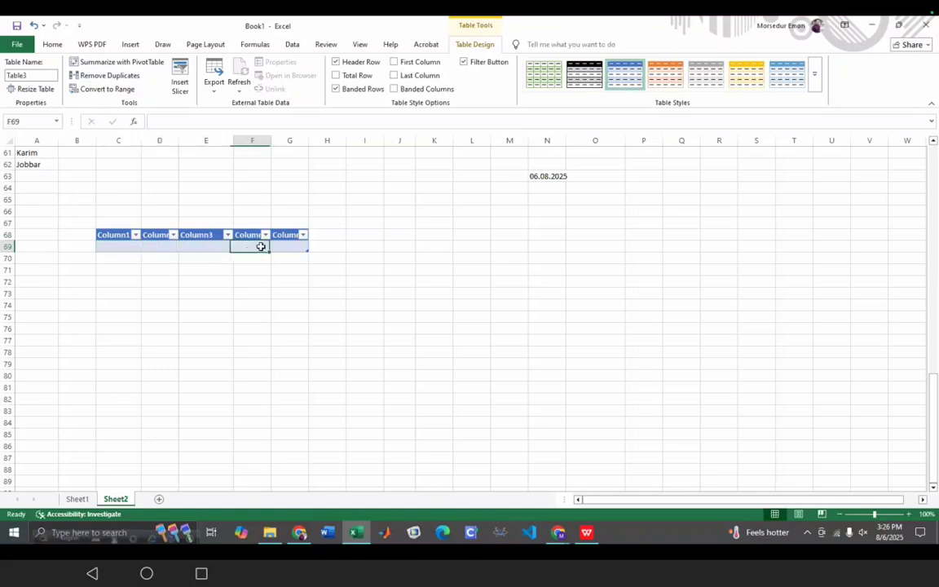
double_click(116, 235)
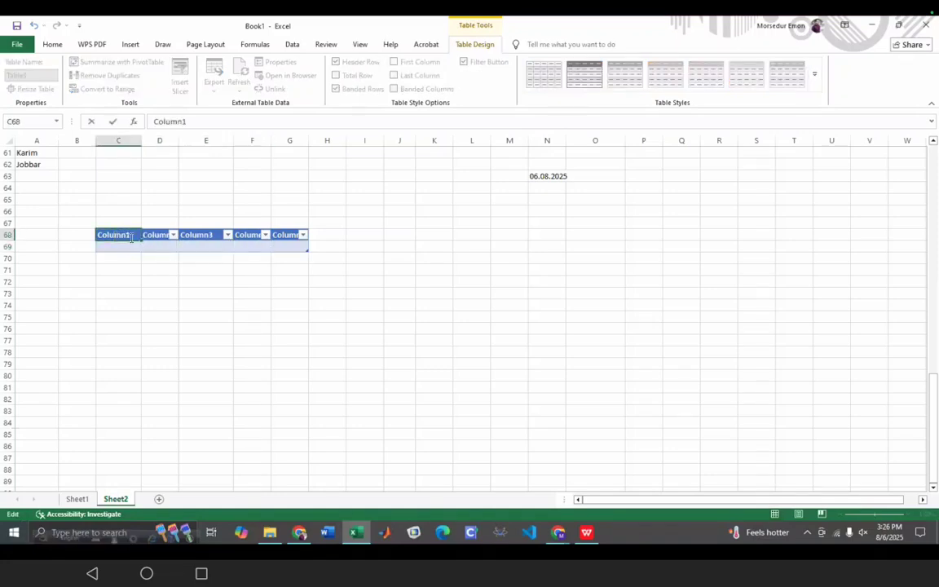
- Rename the C68 header from Column1 to Name
left_click(188, 121)
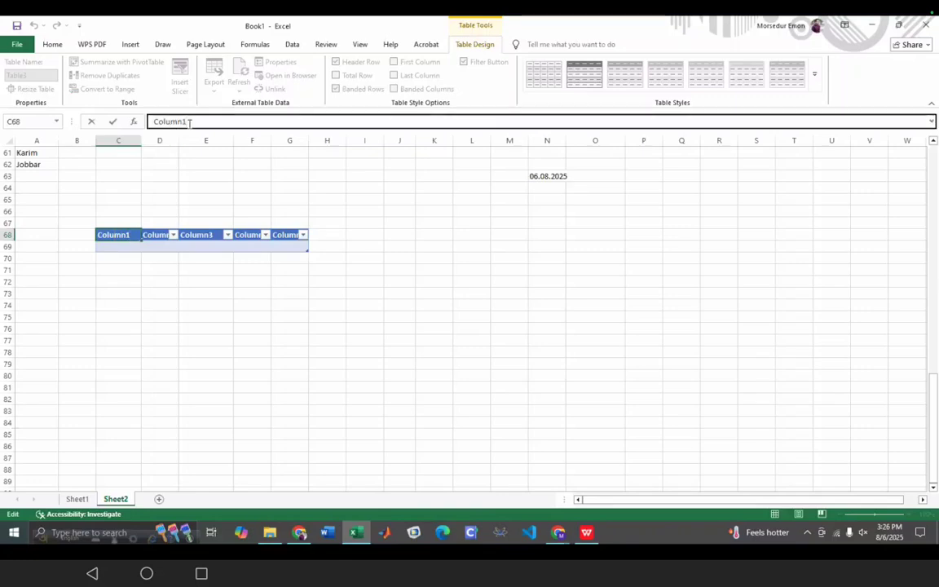
key("BackSpace")
key("BackSpace")
key("BackSpace")
key("BackSpace")
key("BackSpace")
key("BackSpace")
key("BackSpace")
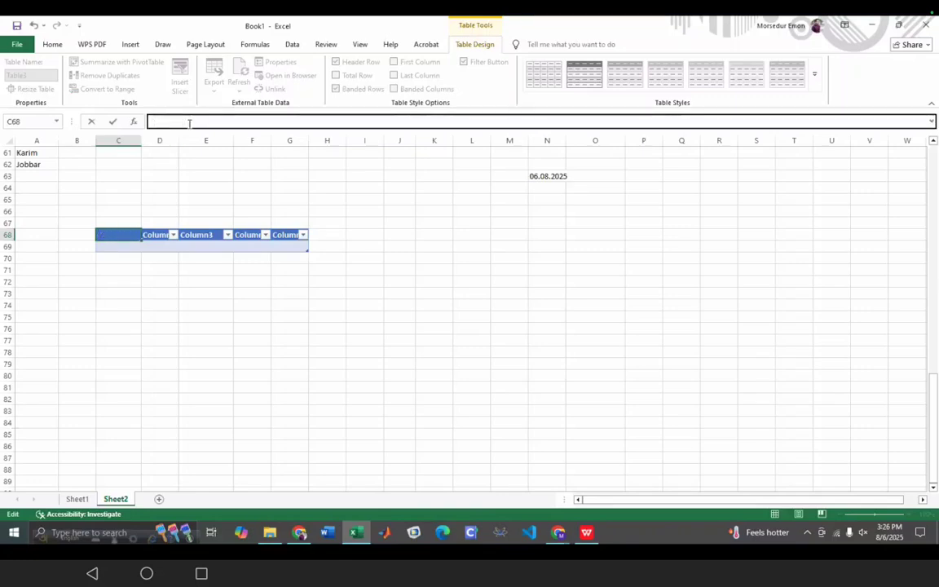
type("Name")
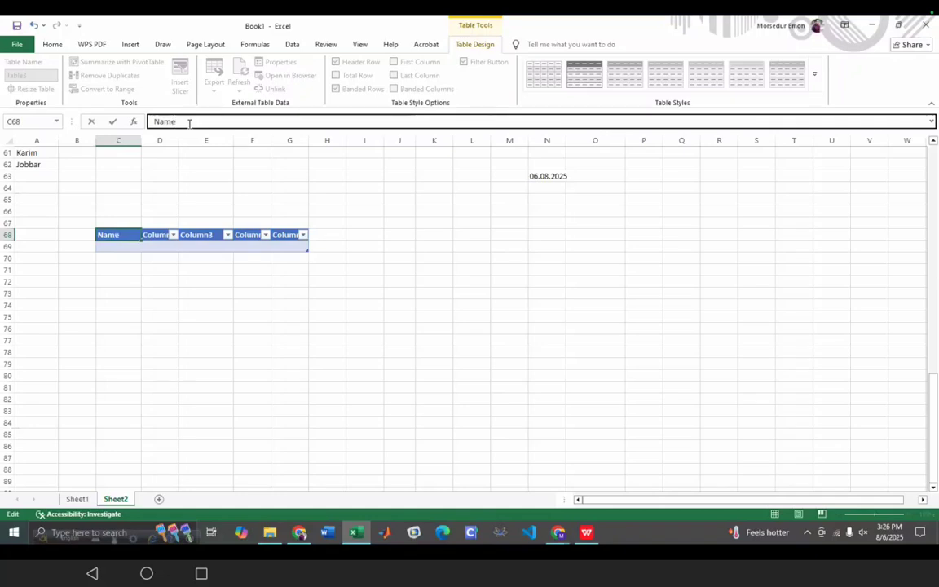
left_click(173, 237)
left_click(159, 234)
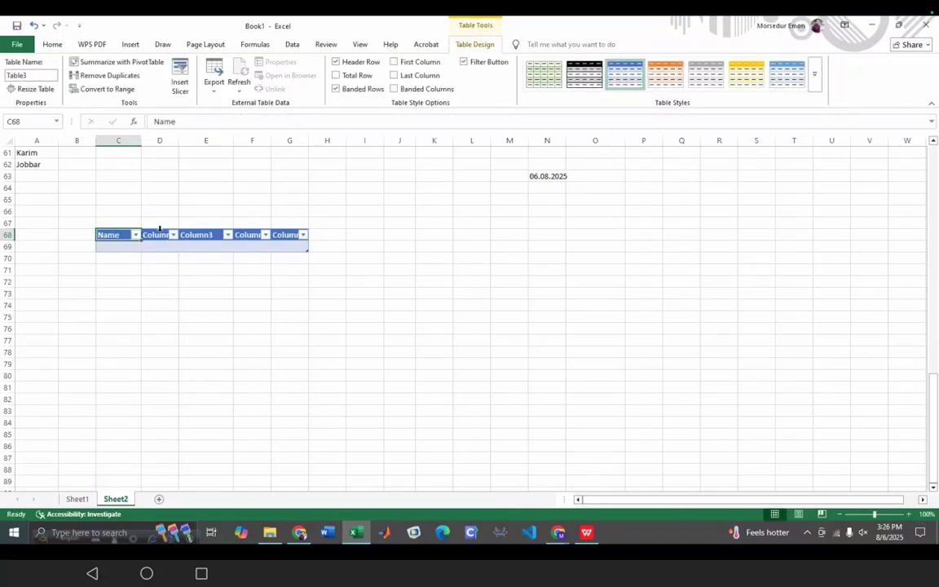
- Rename the D68 header to Roll, correcting the typo along the way
left_click(157, 234)
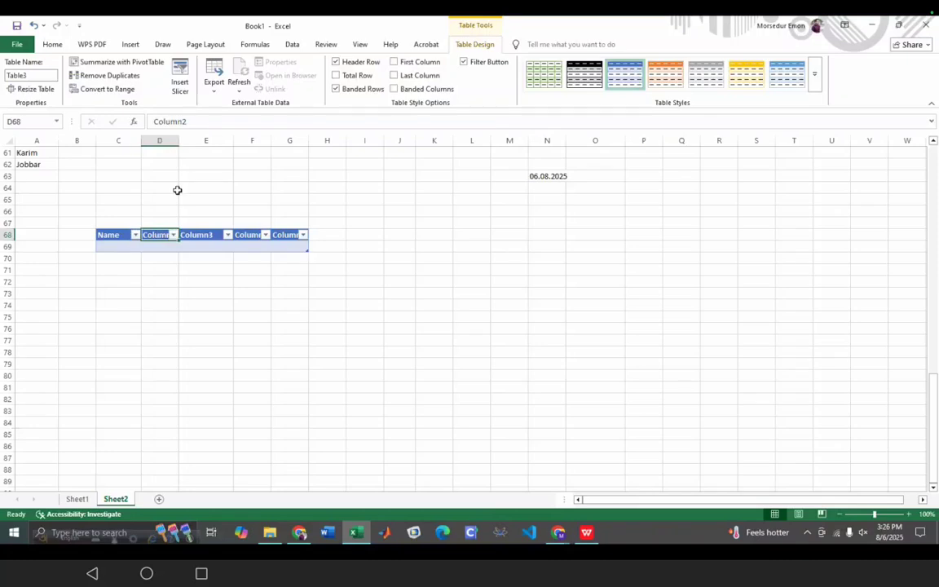
left_click(204, 122)
double_click(204, 122)
type("Rollo")
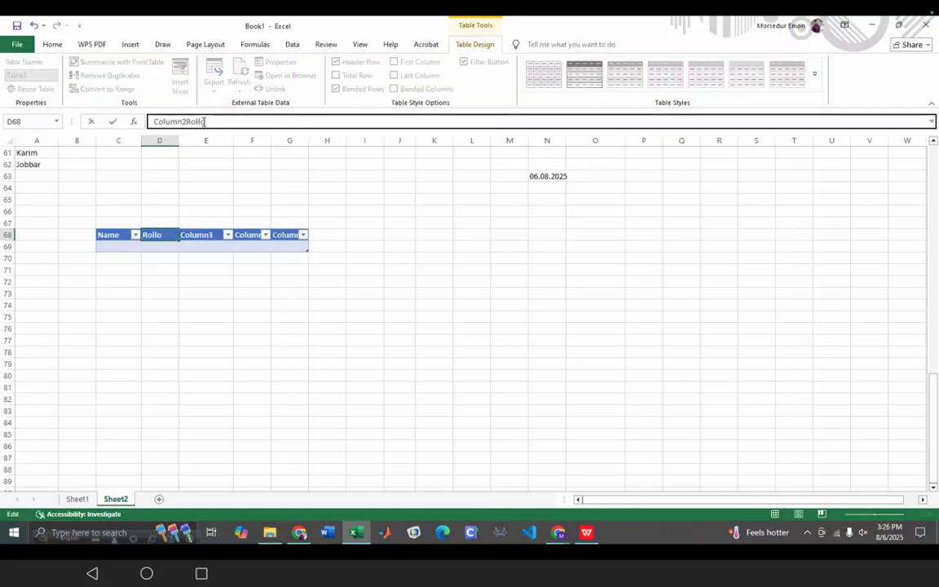
key("BackSpace")
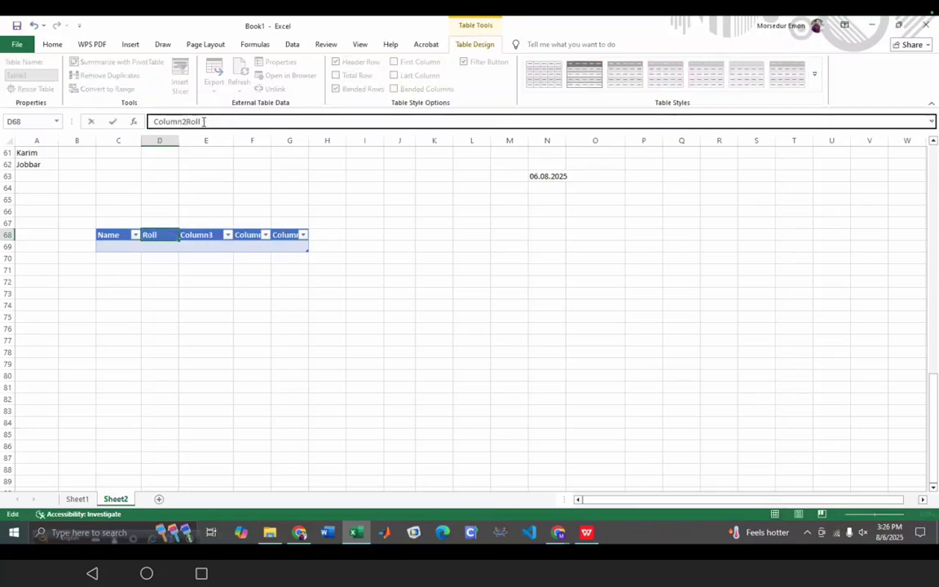
left_click(210, 240)
key("F2")
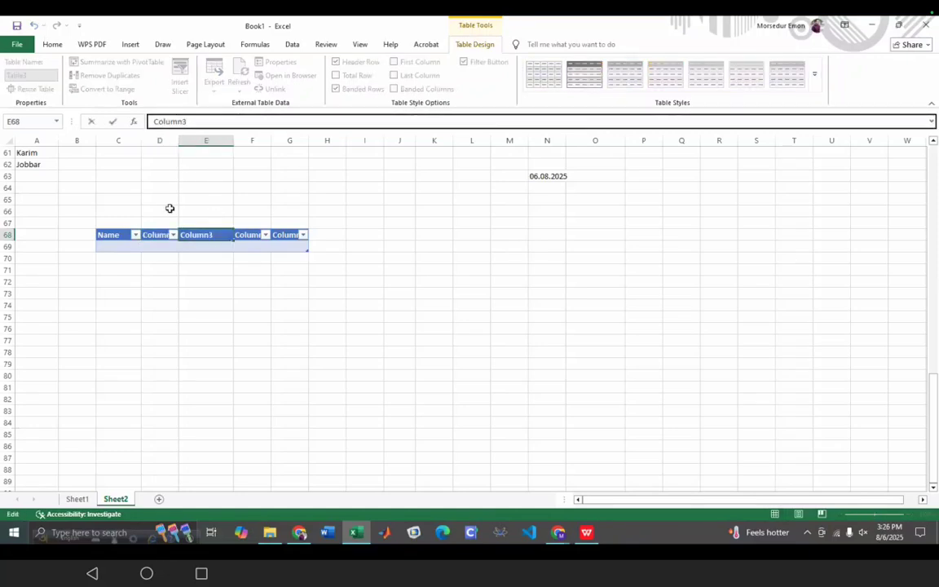
left_click(153, 236)
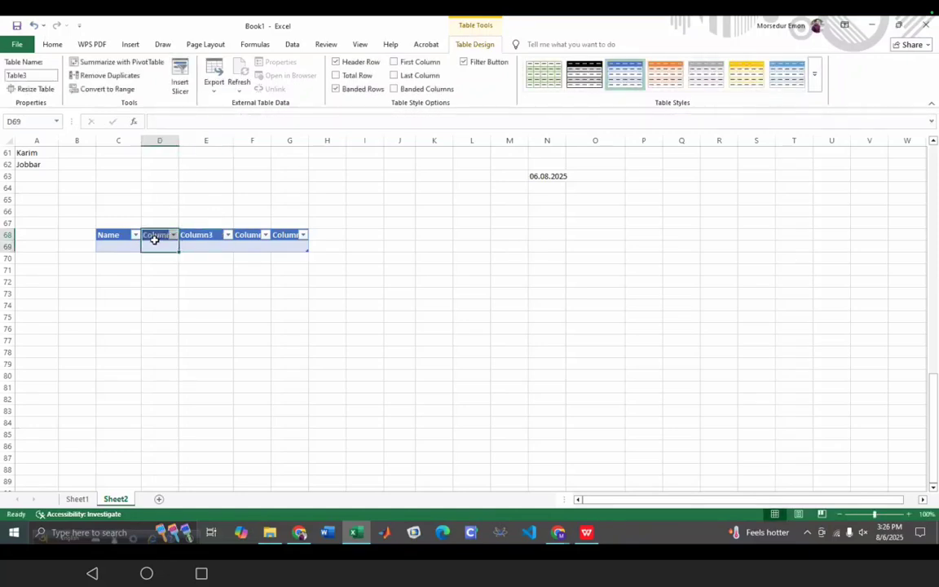
left_click(186, 121)
key("BackSpace")
key("BackSpace")
key("BackSpace")
key("BackSpace")
key("BackSpace")
key("BackSpace")
key("BackSpace")
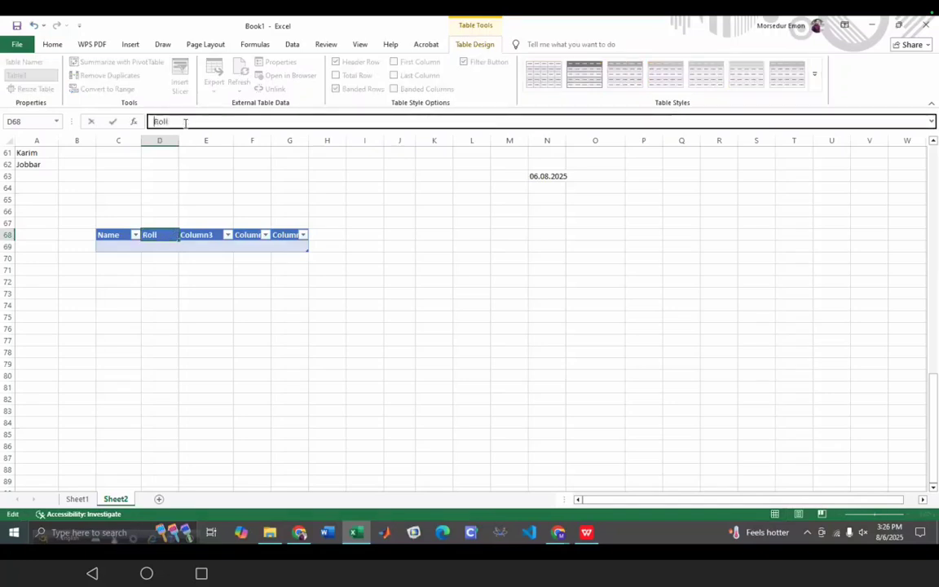
left_click(203, 234)
- Rename the E68 header to Department
left_click(203, 121)
key("BackSpace")
key("BackSpace")
key("BackSpace")
key("BackSpace")
key("BackSpace")
key("BackSpace")
key("BackSpace")
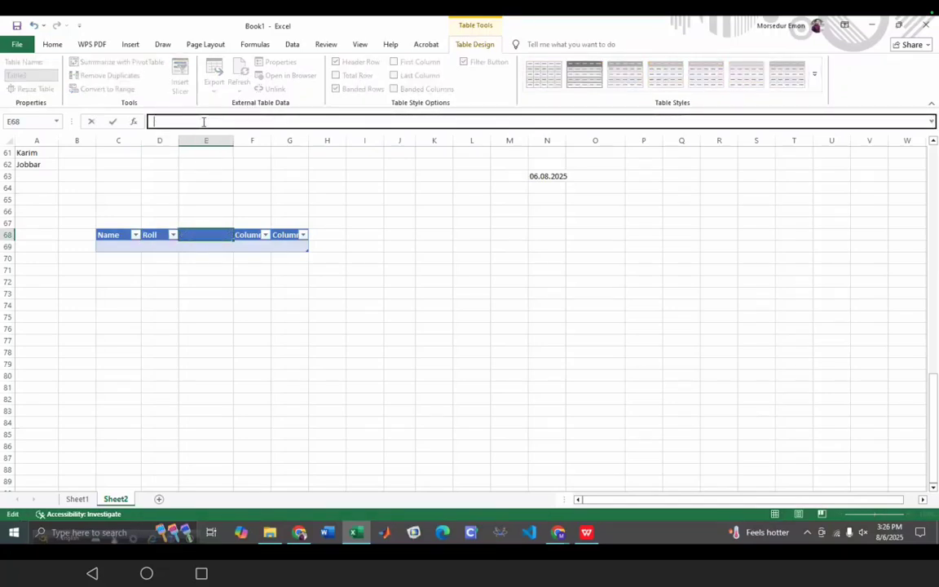
type("Department")
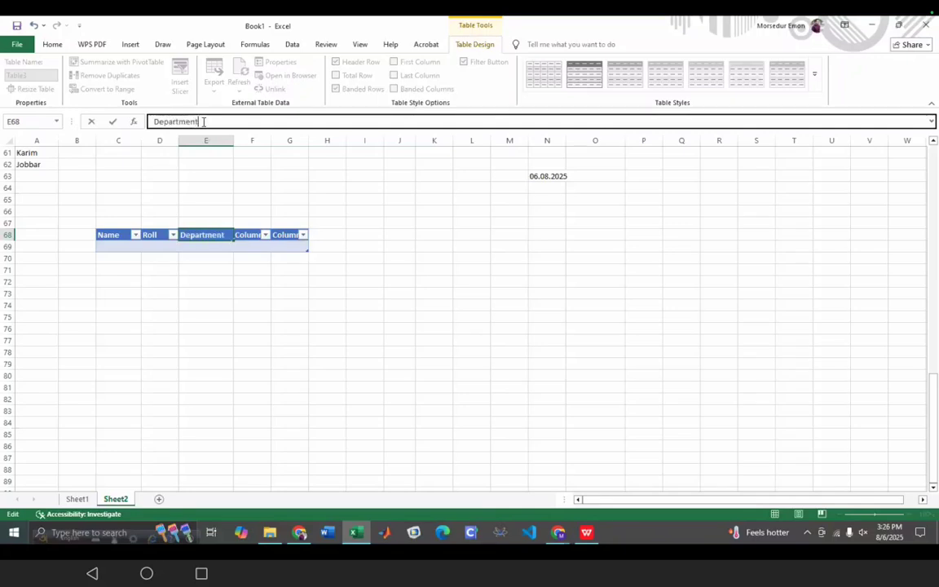
left_click(260, 315)
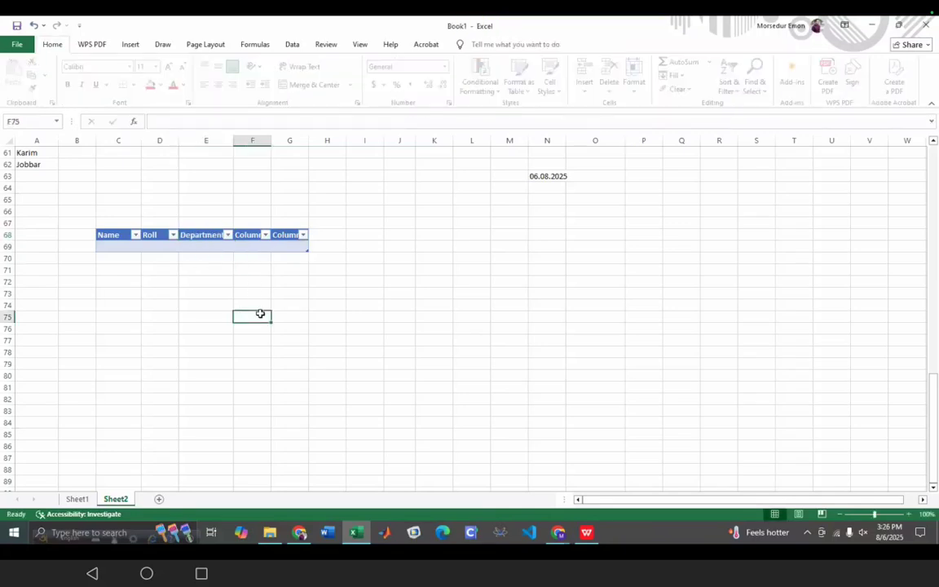
- Rename the F68 and G68 headers to batch and Phone
left_click(250, 237)
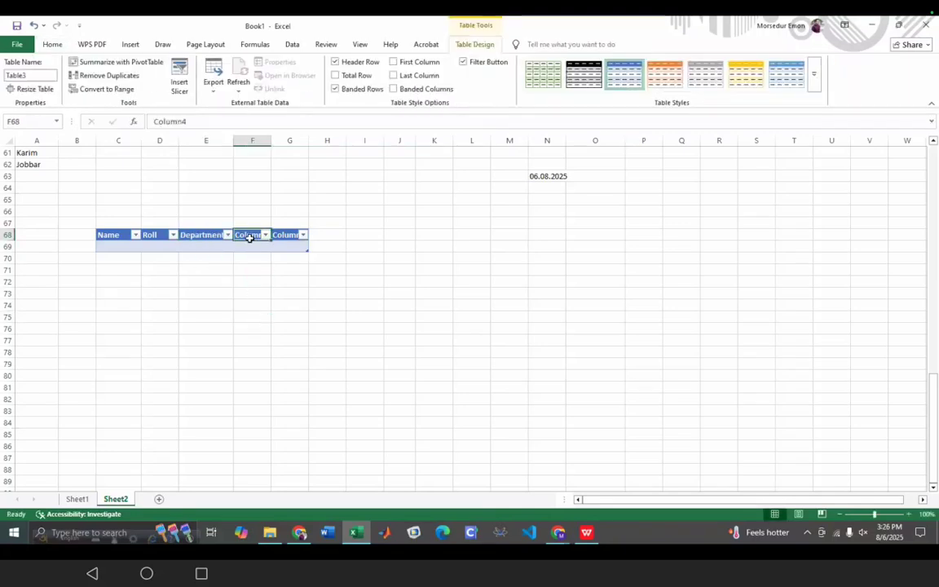
left_click(216, 122)
key("BackSpace")
key("BackSpace")
key("BackSpace")
key("BackSpace")
key("BackSpace")
key("BackSpace")
key("BackSpace")
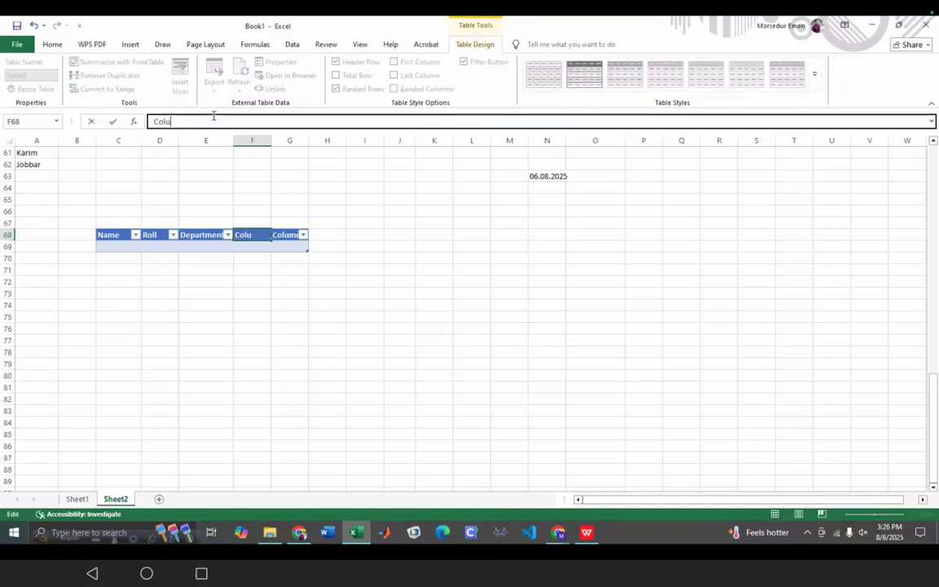
type("batch")
left_click(287, 236)
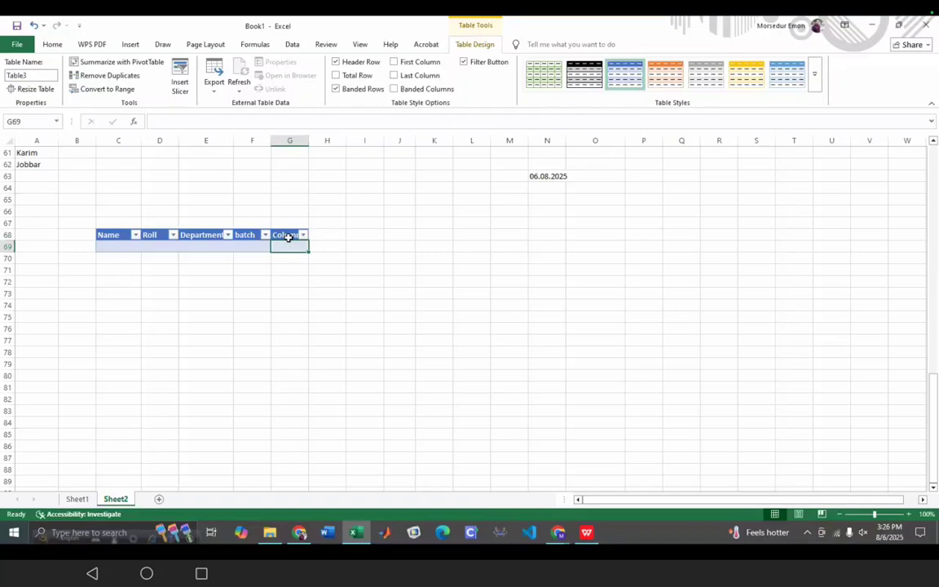
left_click(214, 122)
key("BackSpace")
key("BackSpace")
key("BackSpace")
key("BackSpace")
key("BackSpace")
key("BackSpace")
key("BackSpace")
type("Phone")
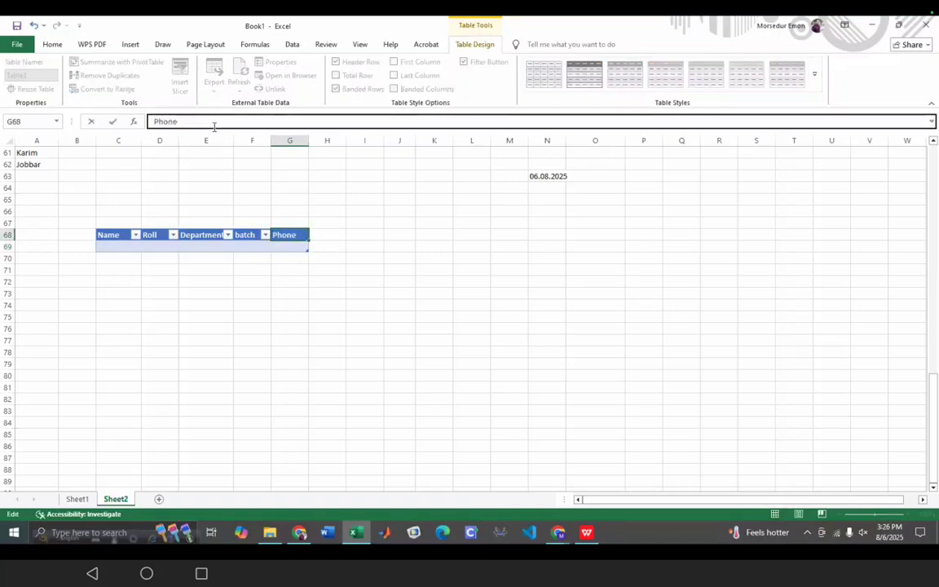
left_click(219, 338)
left_click(124, 245)
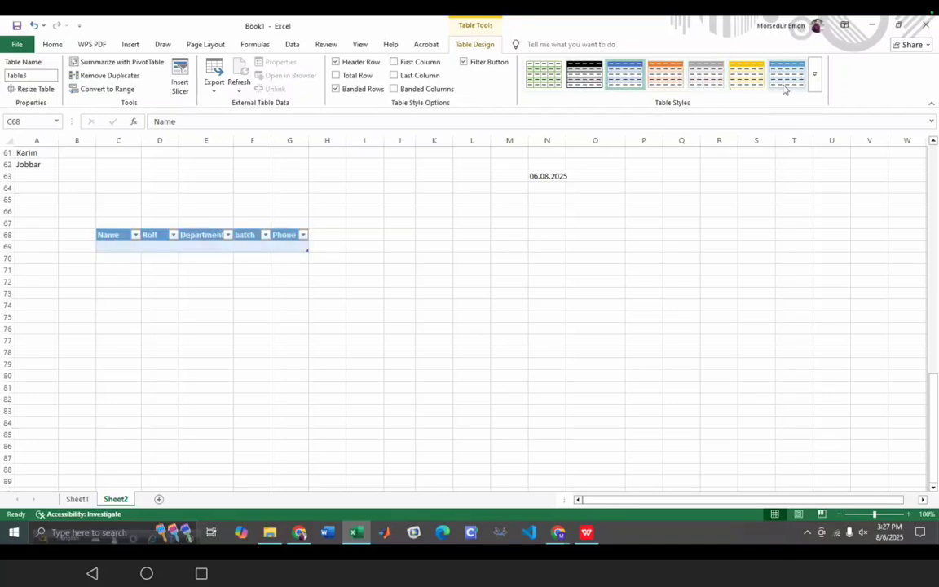
- Apply the White, Table Style Medium 1 style to Table3, then select cell C69
left_click(570, 82)
right_click(570, 82)
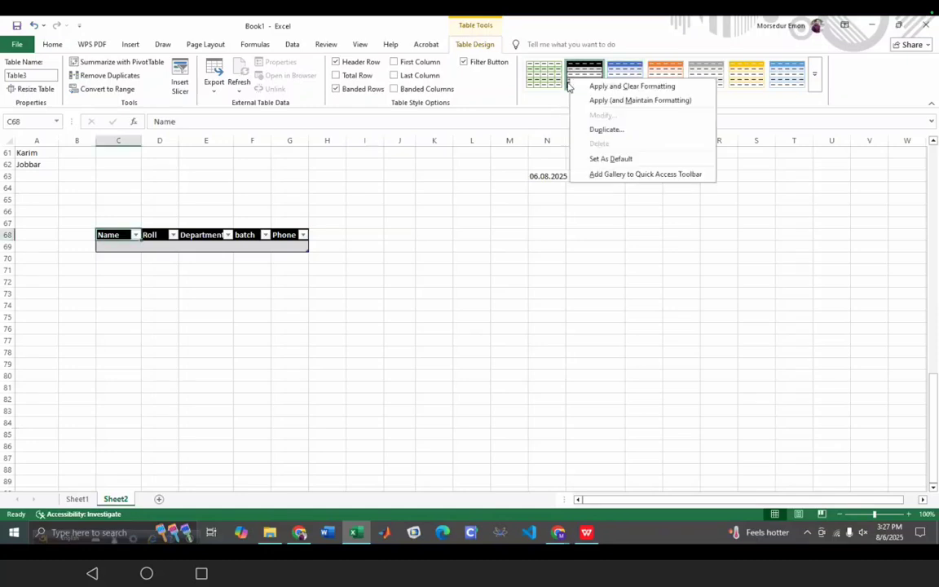
left_click(392, 377)
left_click(137, 219)
left_click(161, 237)
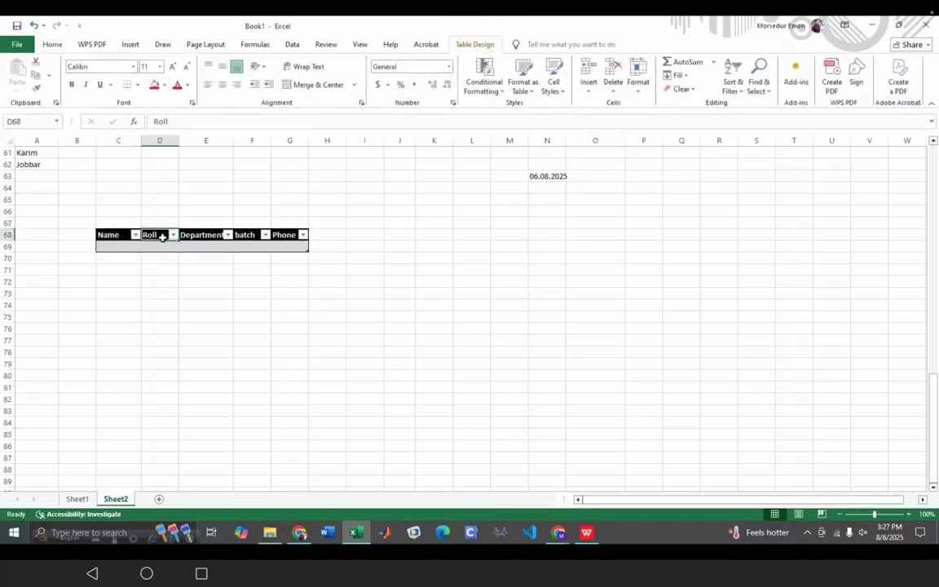
left_click(134, 247)
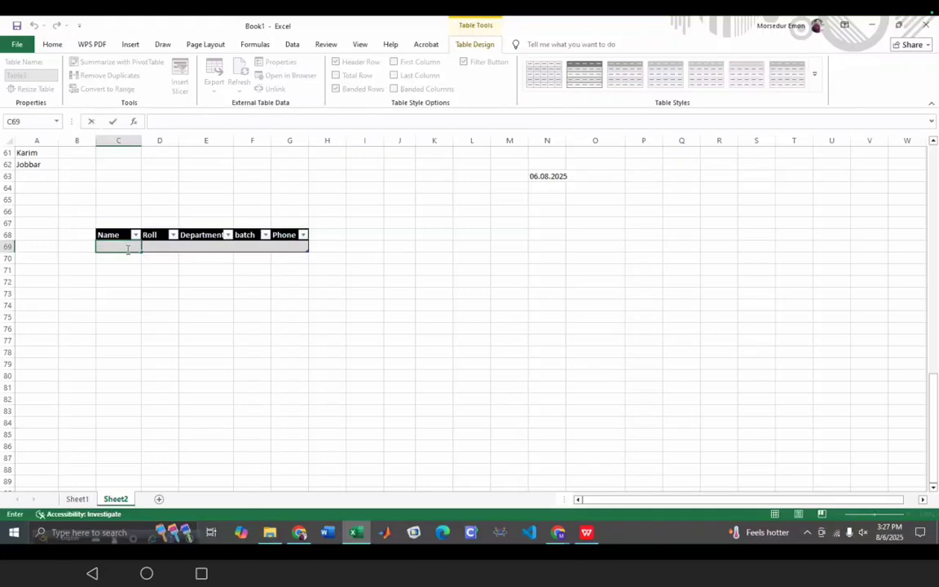
- Fill C69:G69 with the student's name, roll 24, English, batch 60 and a phone number
type("p")
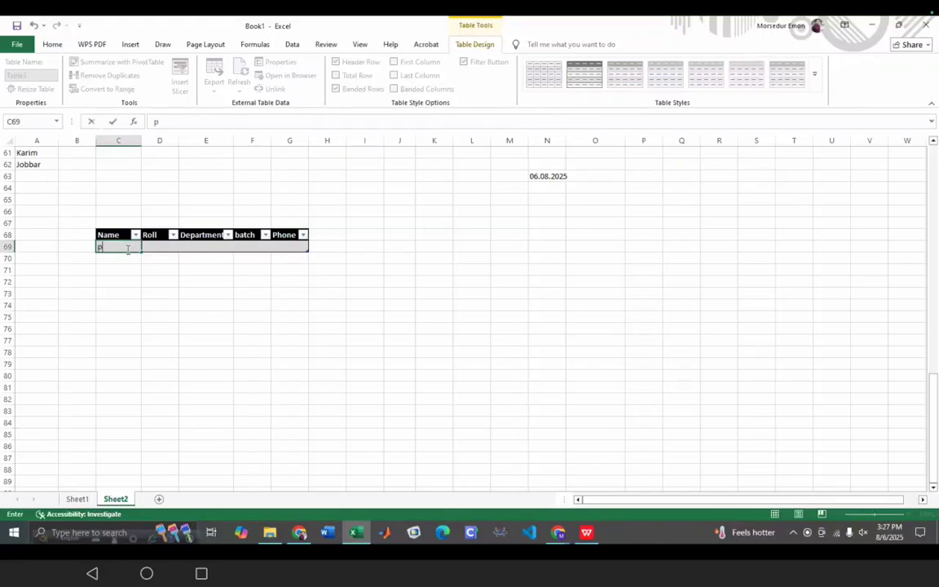
type("rottoy")
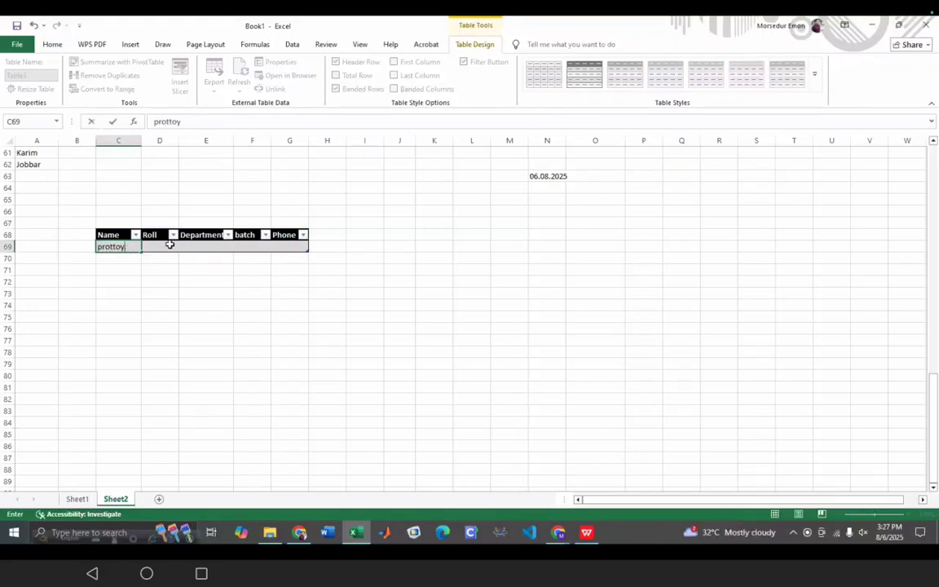
left_click(169, 246)
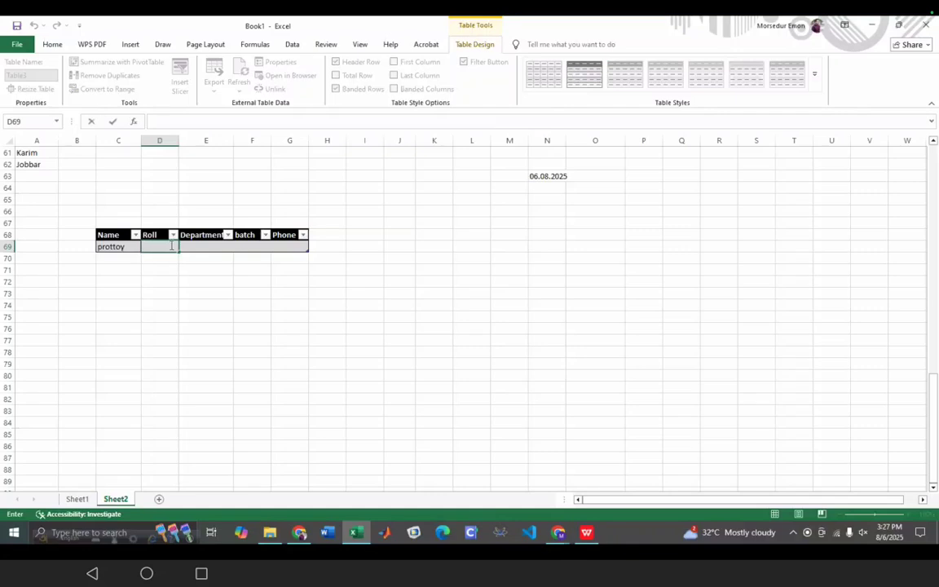
double_click(207, 248)
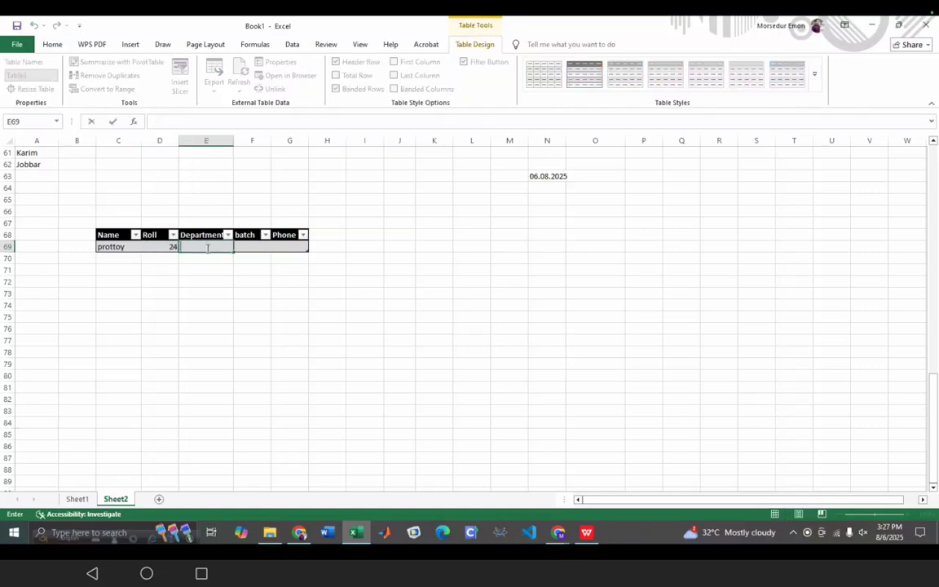
type("English")
left_click(254, 245)
type("60")
left_click(283, 247)
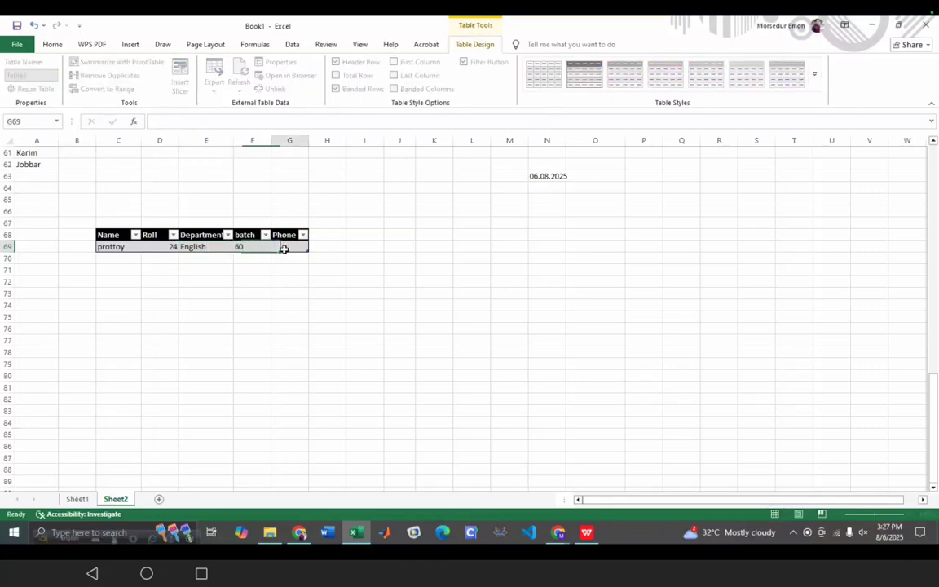
double_click(285, 249)
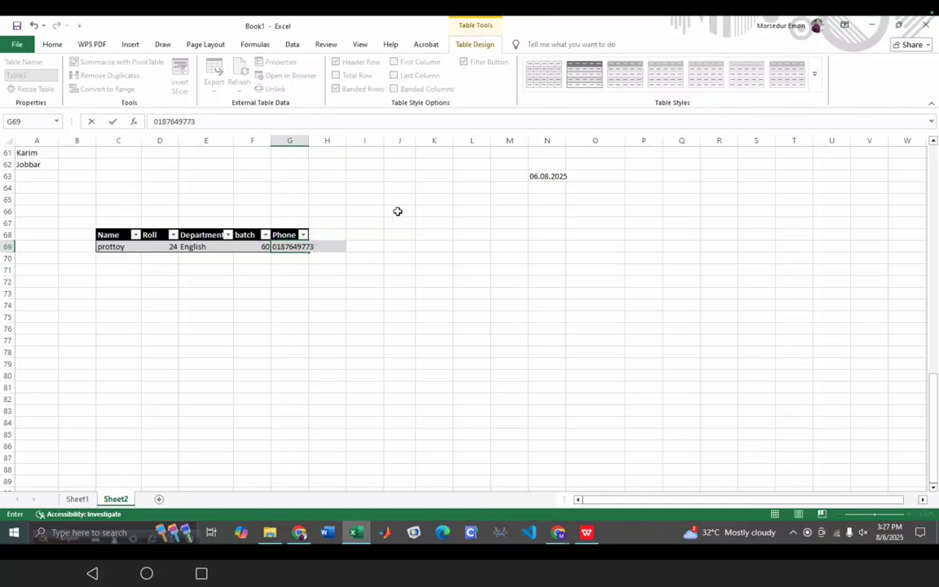
- Commit the phone number in G69 and reselect that cell
left_click(130, 44)
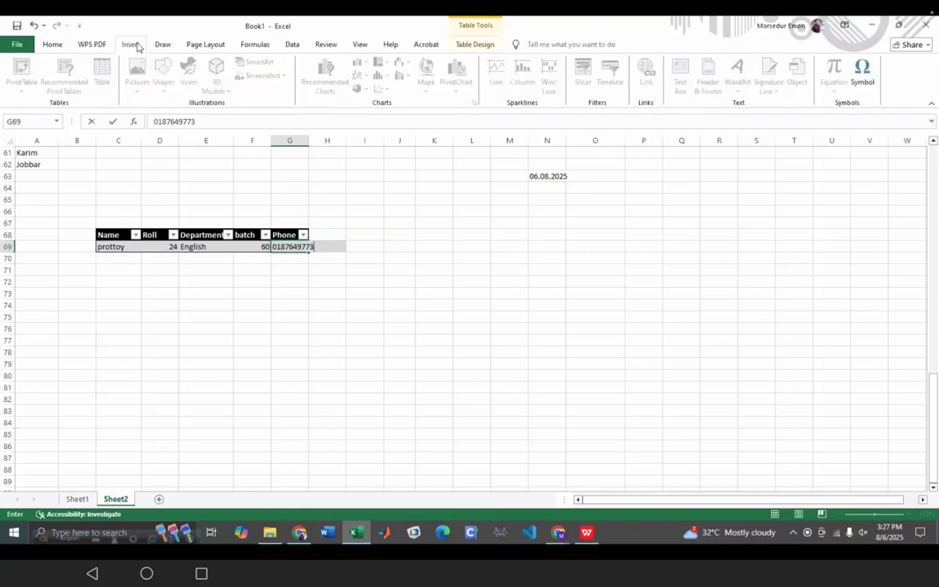
left_click(298, 253)
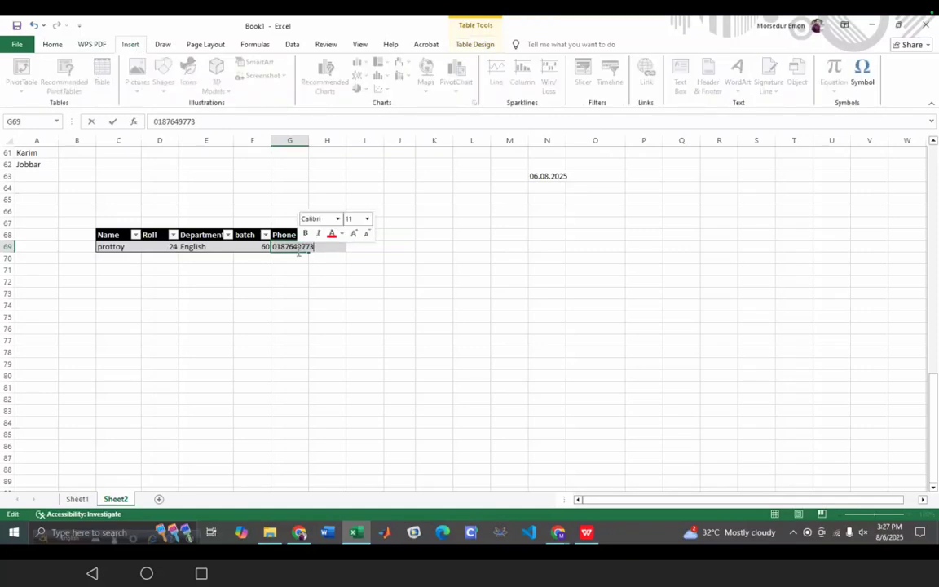
left_click(291, 316)
left_click(292, 252)
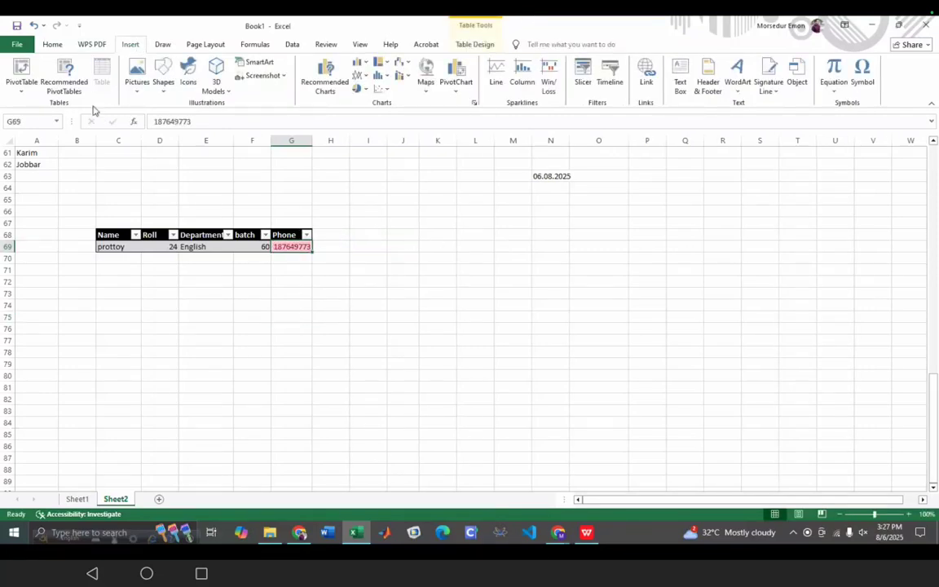
- AutoFit the Phone column width using Home > Format > AutoFit Column Width
left_click(54, 46)
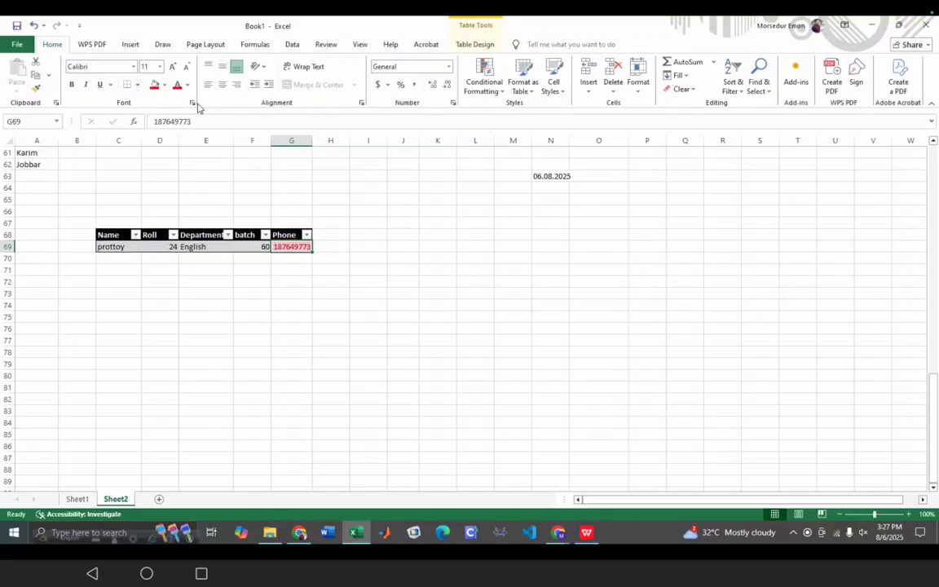
left_click(638, 88)
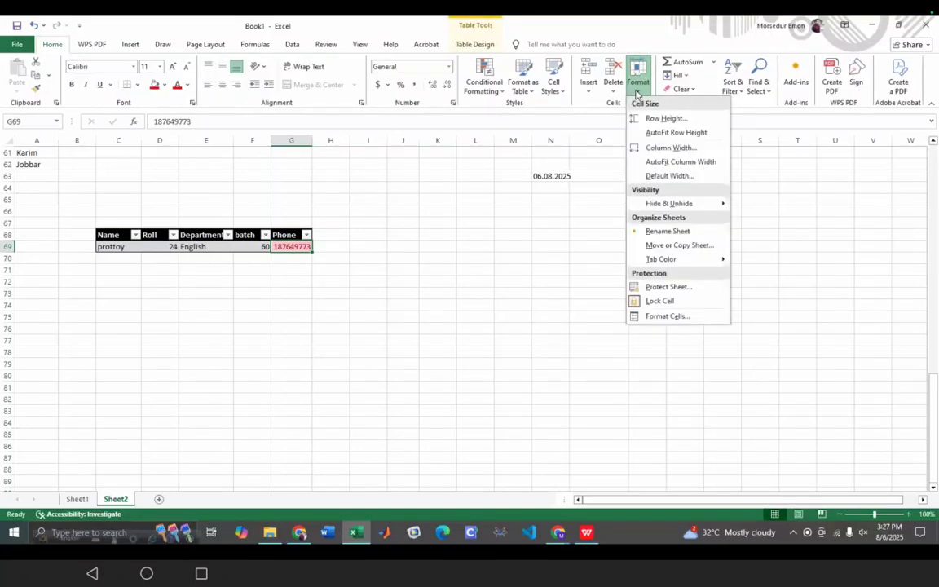
left_click(681, 163)
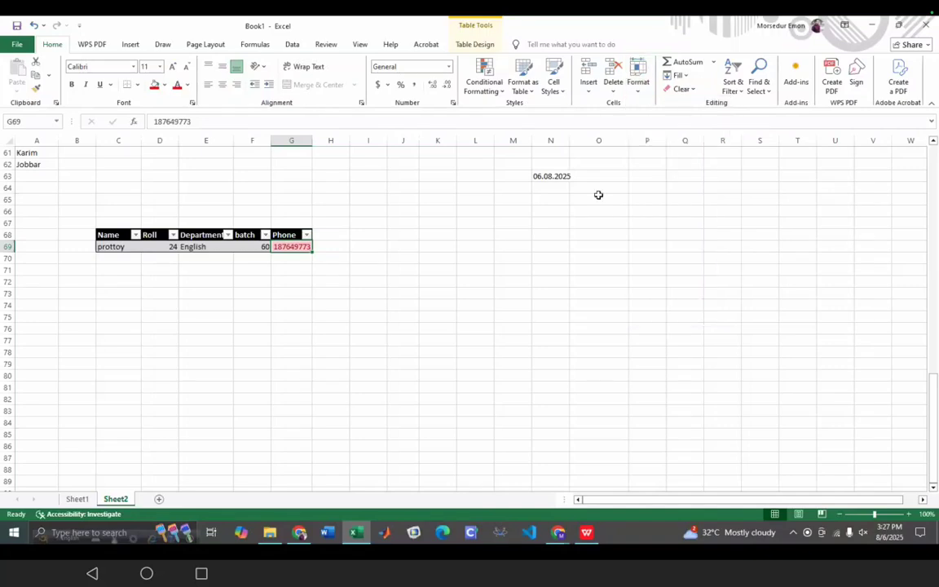
left_click(254, 341)
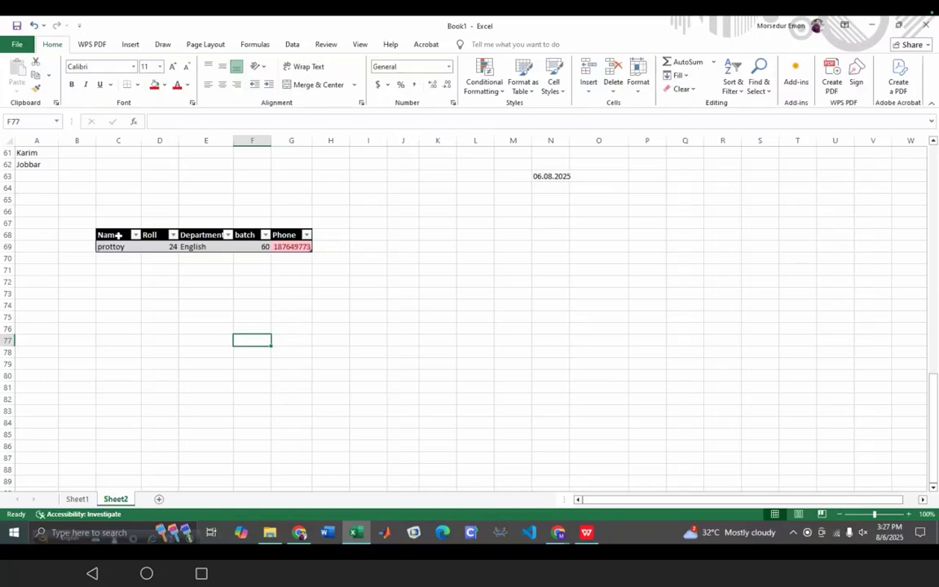
- Center-align the table's headers and data row in C68:G69
left_click_drag(99, 235, 195, 246)
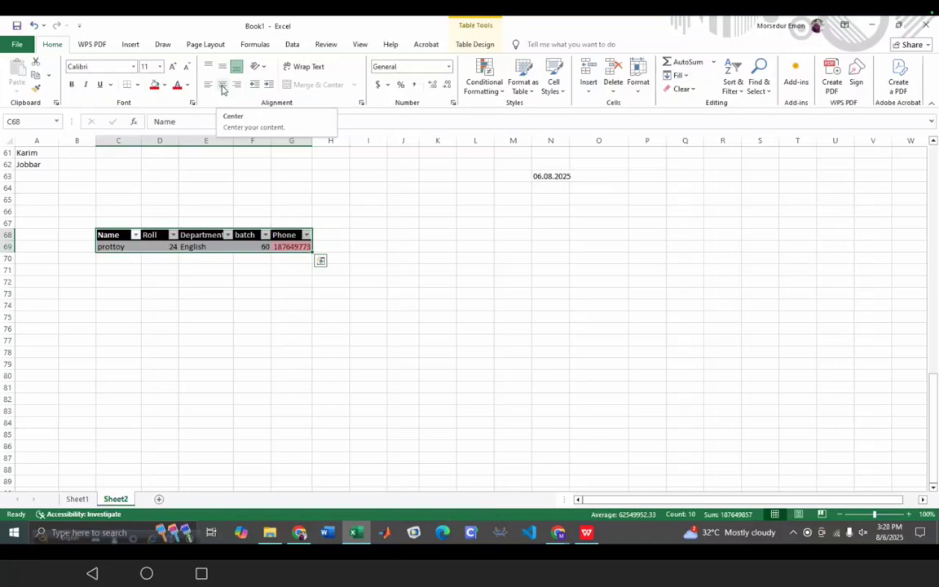
left_click(222, 86)
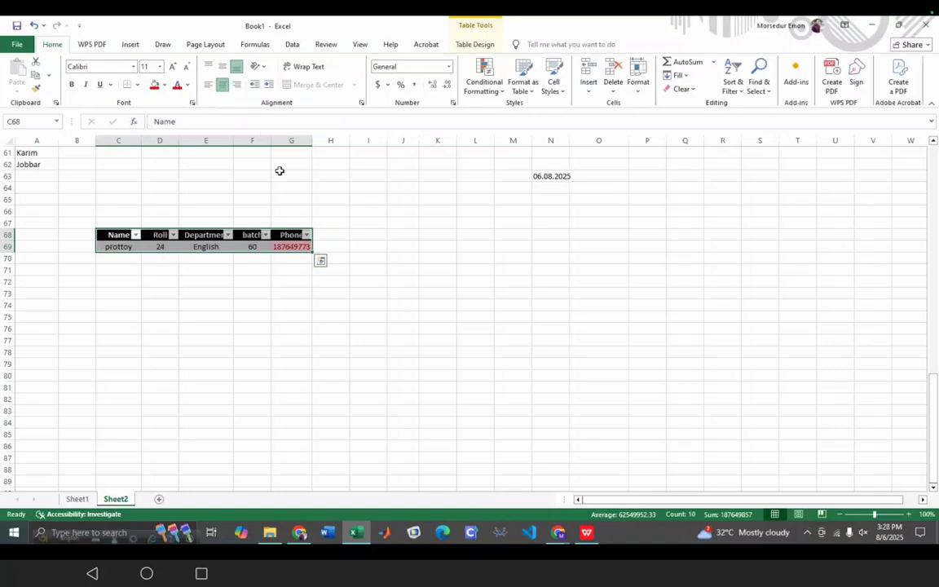
left_click(190, 346)
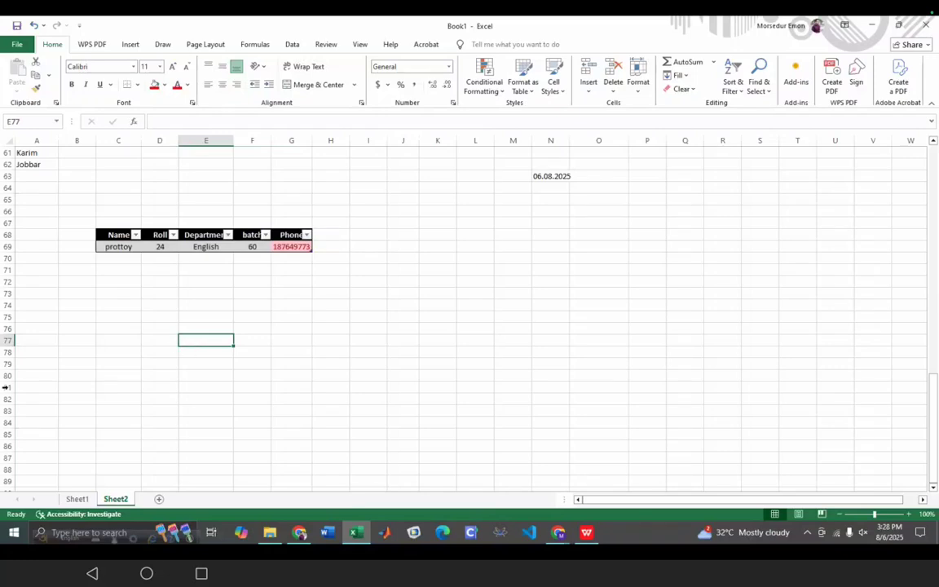
- Bring up the Name column's sort and filter menu
left_click(135, 235)
left_click(136, 235)
left_click(136, 235)
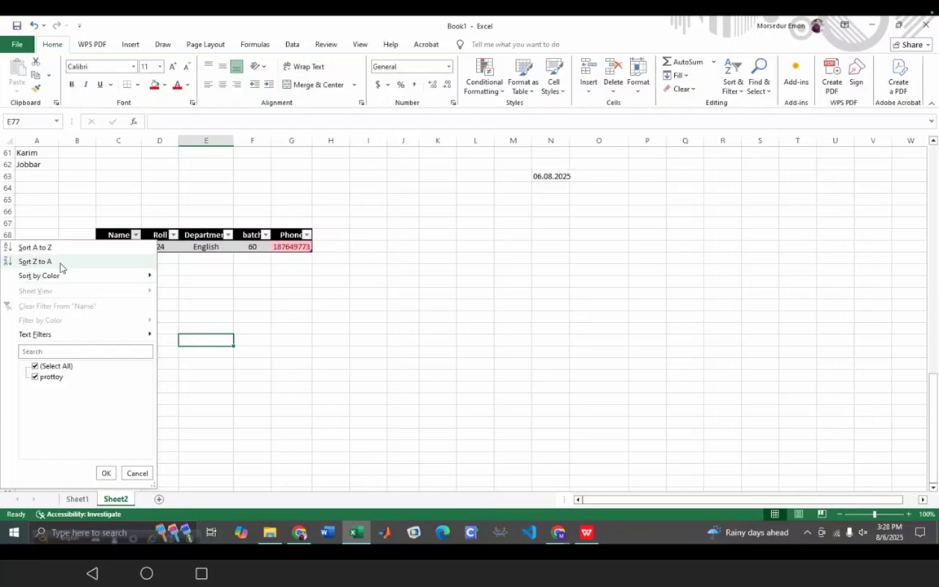
- Dismiss the Name and Roll filter menus unchanged, then select the Name cell C70
left_click(332, 309)
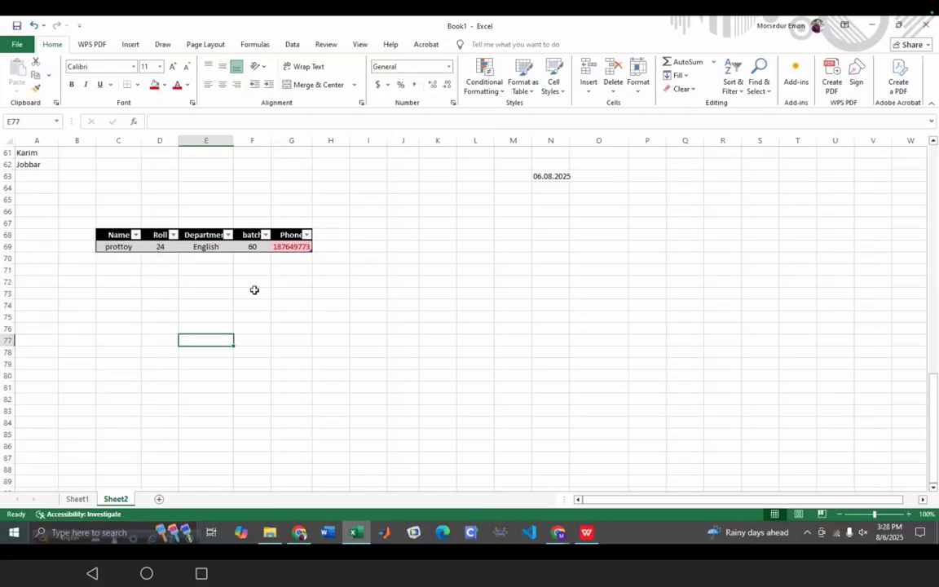
left_click(173, 235)
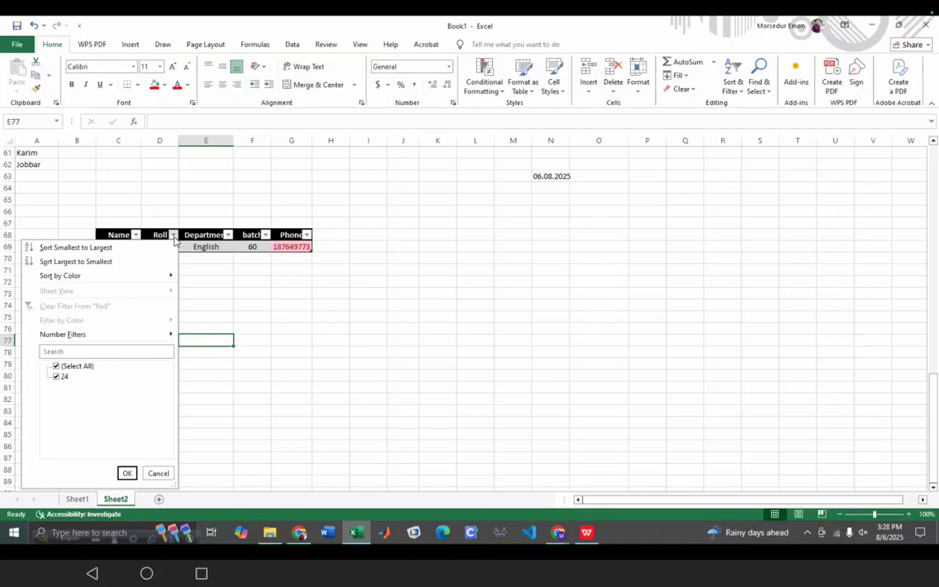
left_click(268, 304)
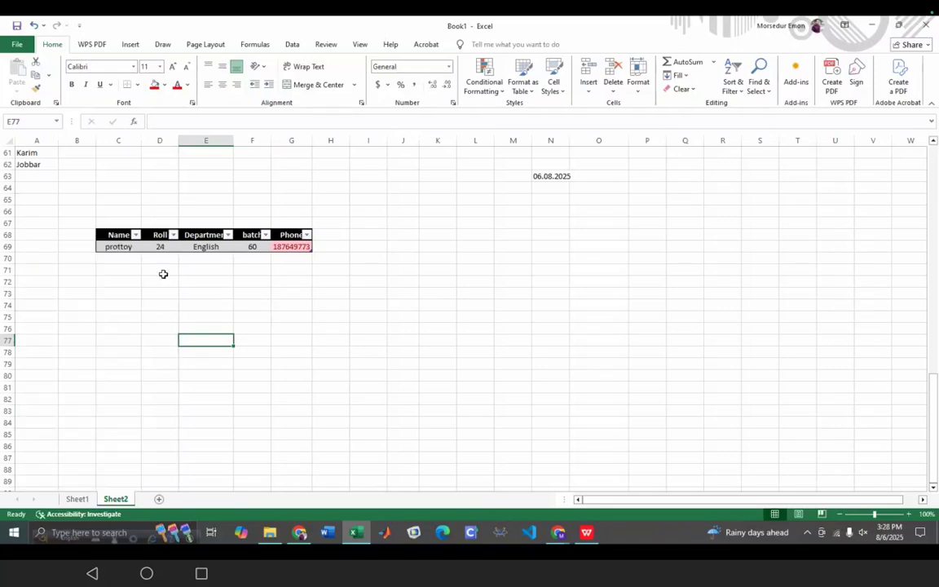
left_click(174, 236)
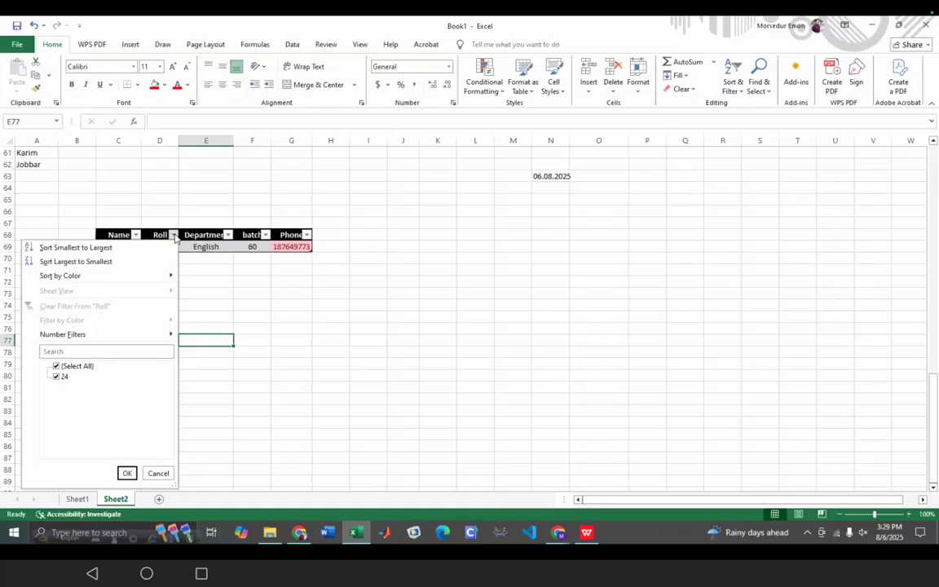
left_click(195, 276)
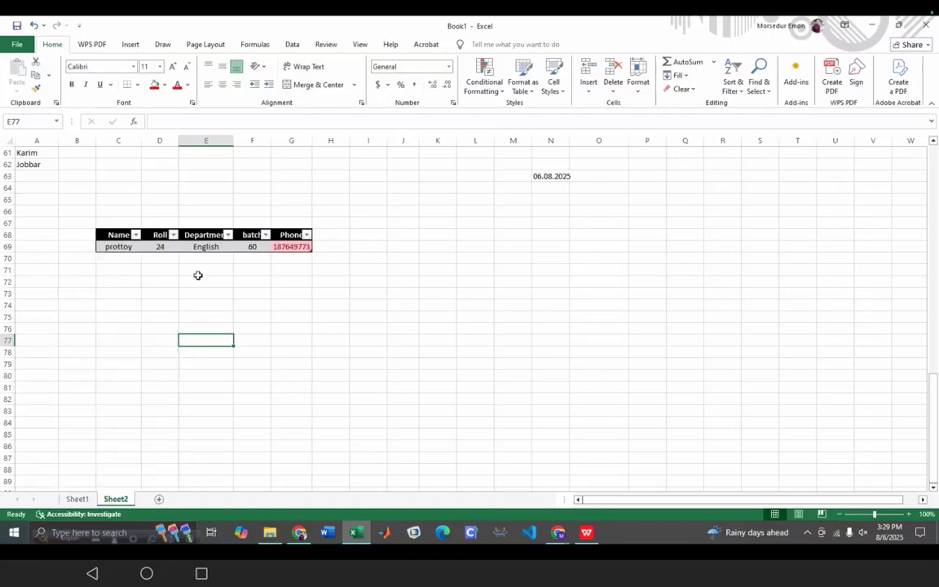
left_click(121, 264)
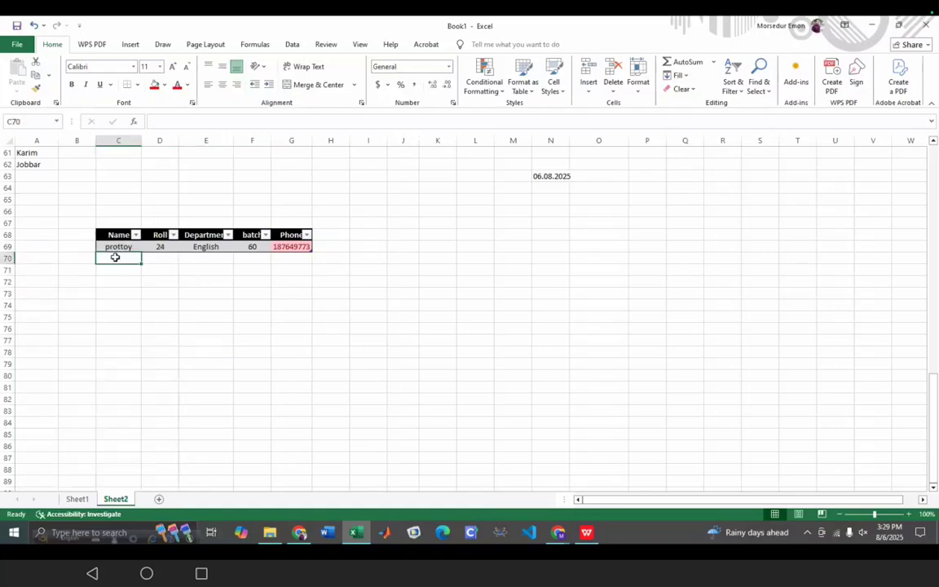
- Enter the second student's name in C70, discarding the autocomplete suggestion
double_click(117, 257)
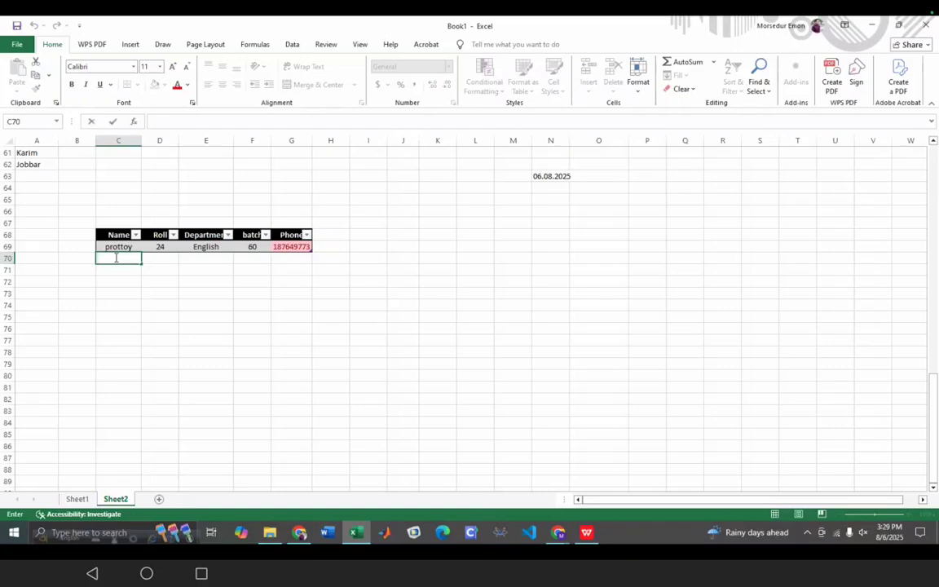
type("P")
key("BackSpace")
key("BackSpace")
type("protik")
left_click(172, 258)
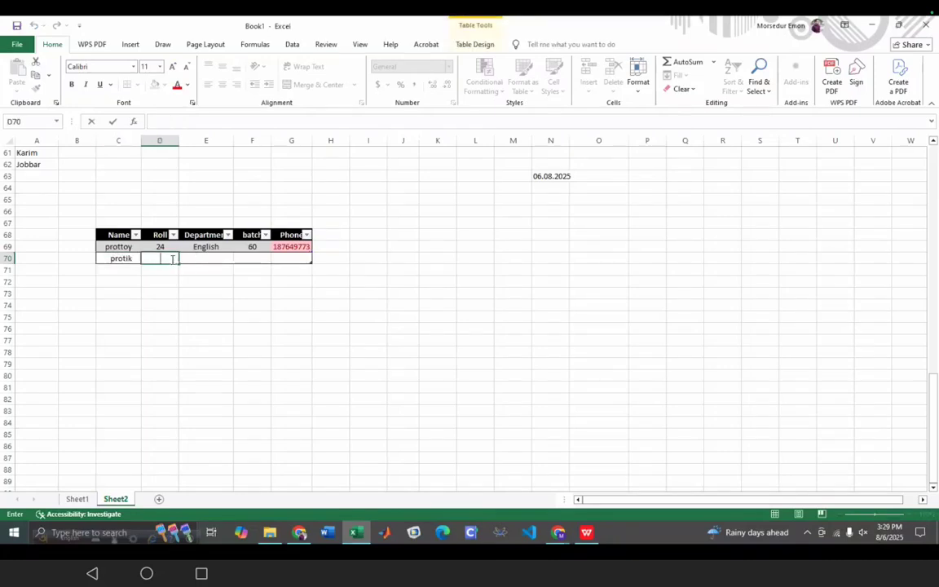
- Fill roll 3, CSE, batch 112 and a phone number into D70:G70, then open the Roll filter
type("3")
left_click(206, 259)
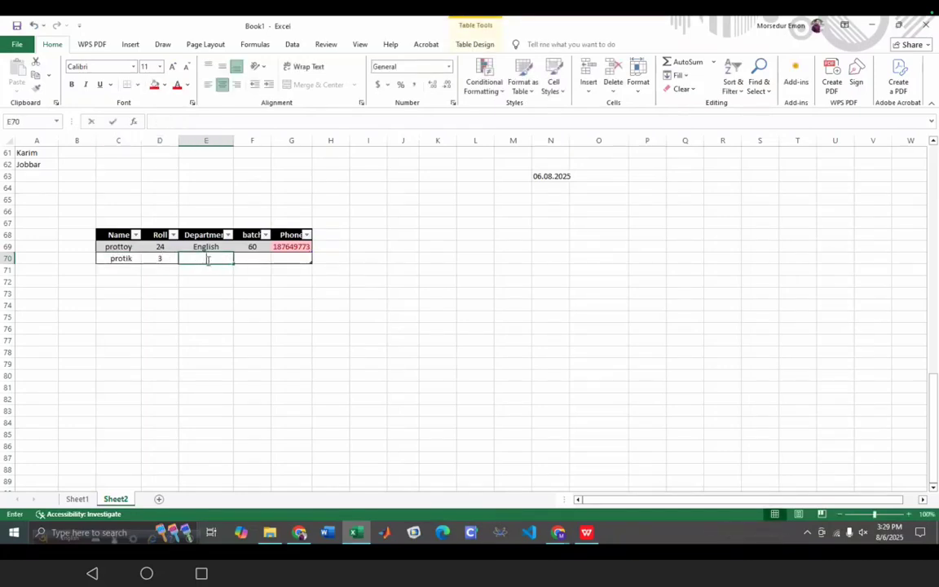
type("CSE")
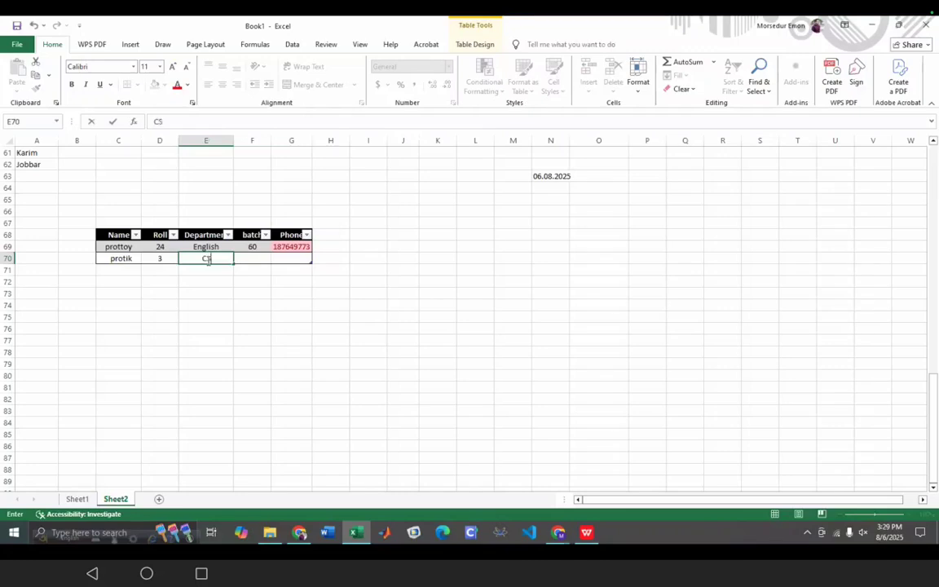
left_click(261, 259)
type("1")
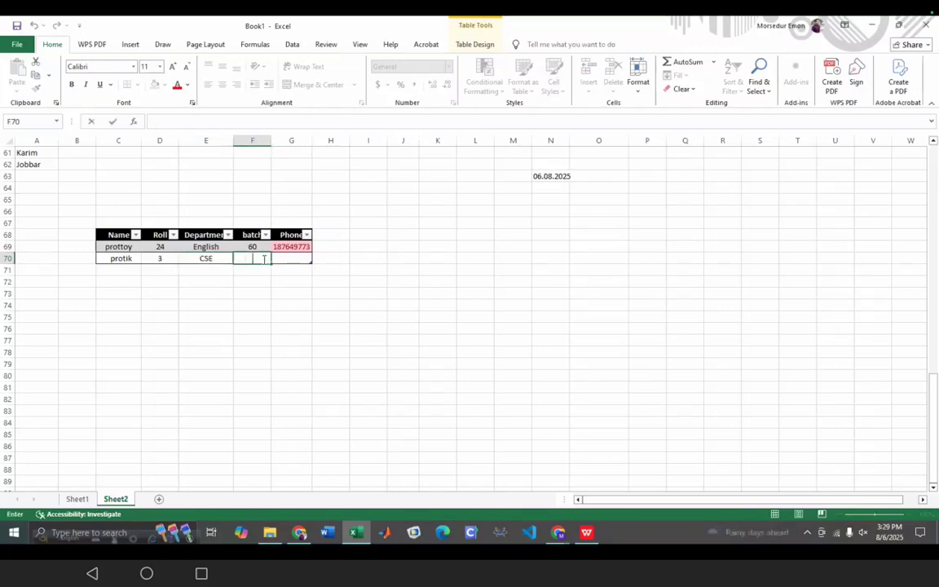
type("12")
left_click(289, 259)
type("9984584")
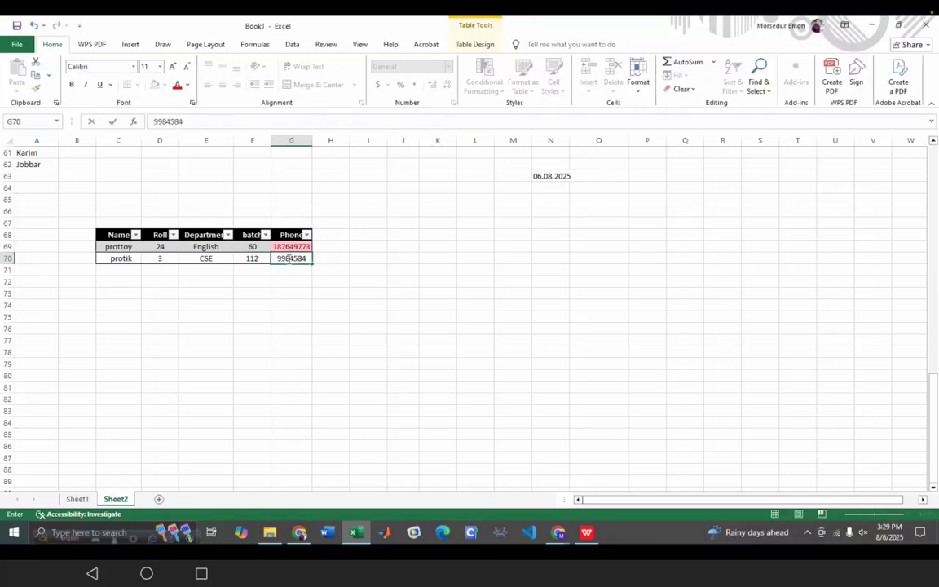
left_click(216, 307)
left_click(173, 236)
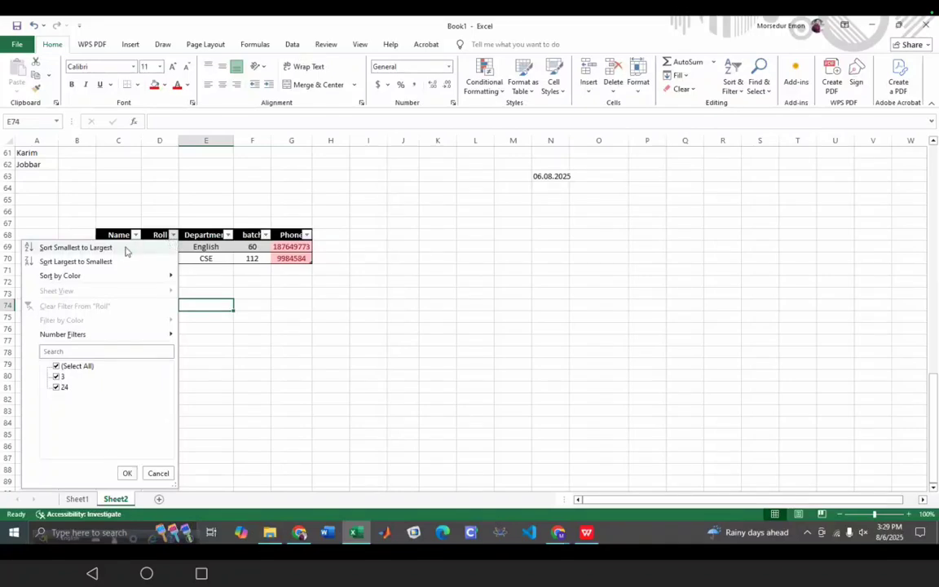
- Sort Table3 by Roll smallest to largest, then switch to the Excel manual in Chrome
left_click(76, 248)
left_click(167, 354)
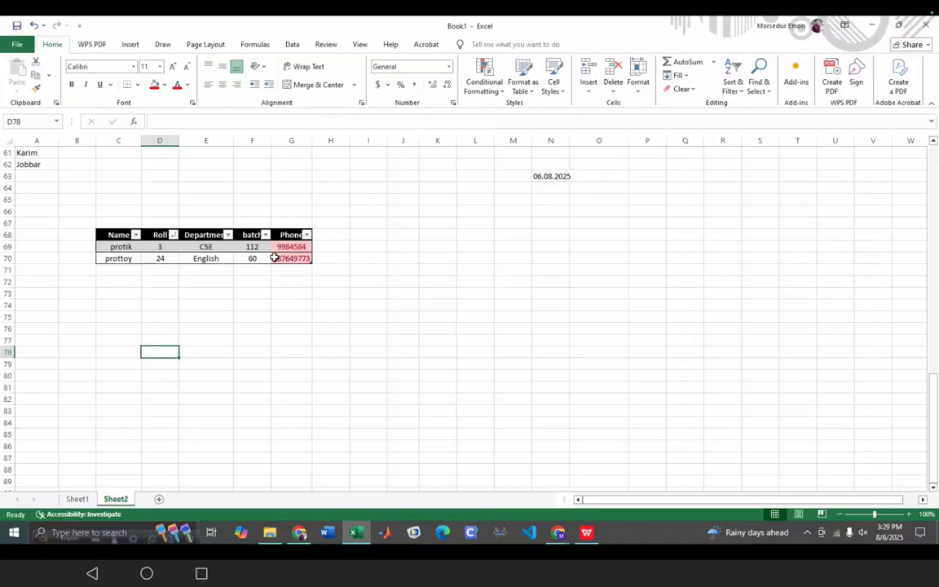
left_click(300, 532)
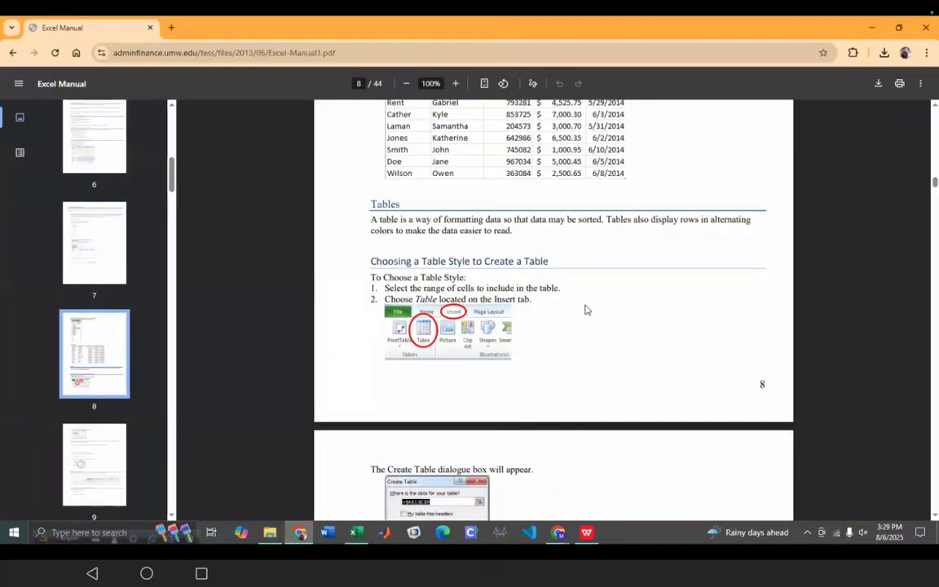
- Scroll the Excel Manual from page 8 to page 9 on creating tables
scroll(538, 310, "down", 4)
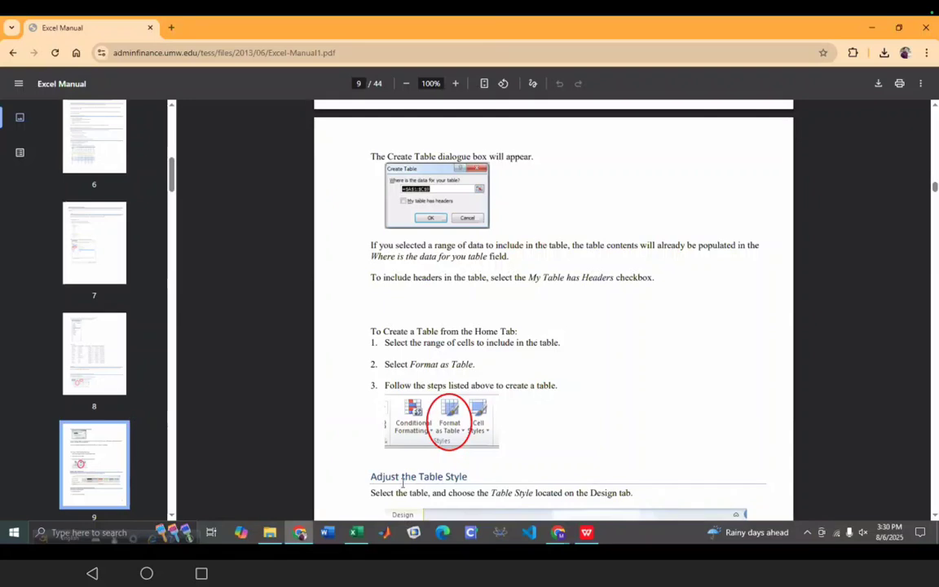
- Select the table's header row and expand the Table Design styles gallery
left_click(357, 532)
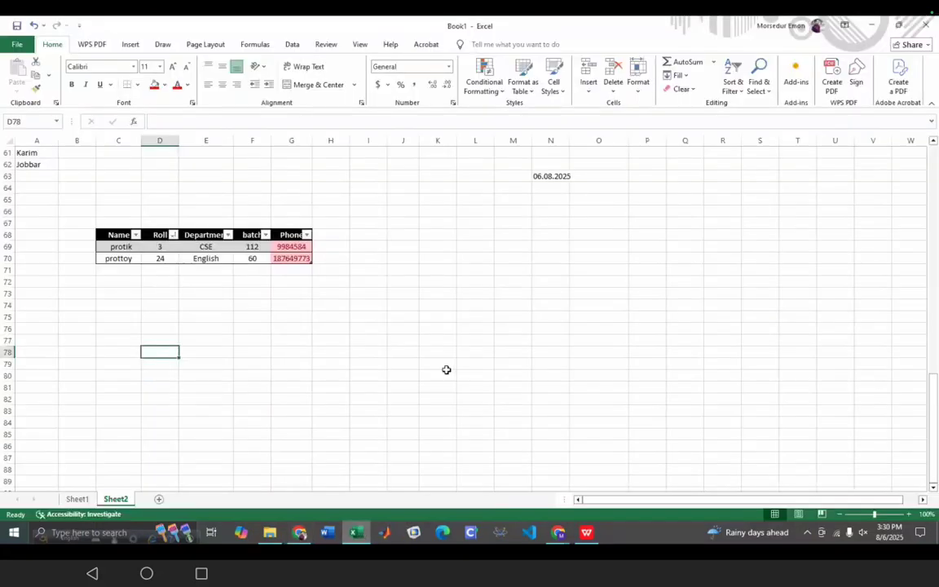
left_click(222, 269)
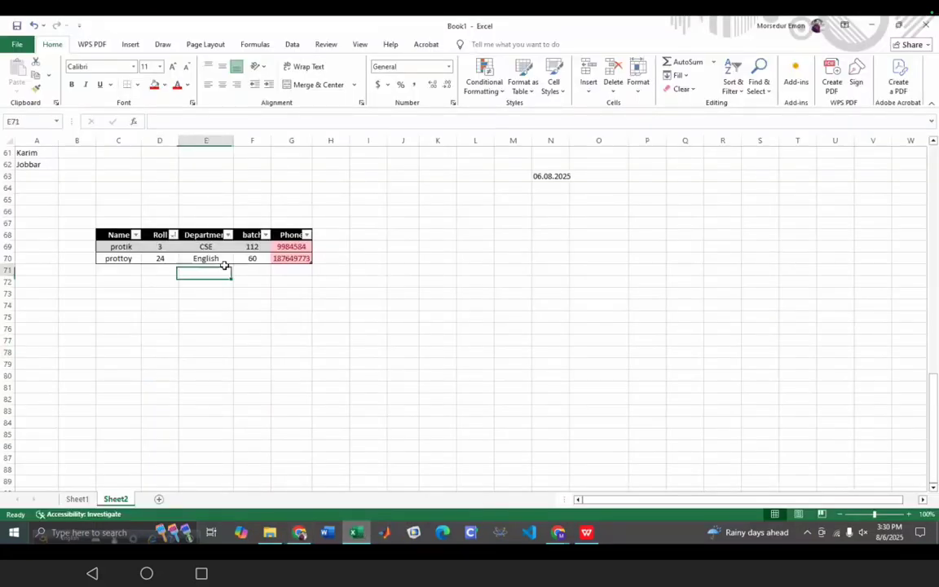
left_click(159, 247)
left_click(99, 236)
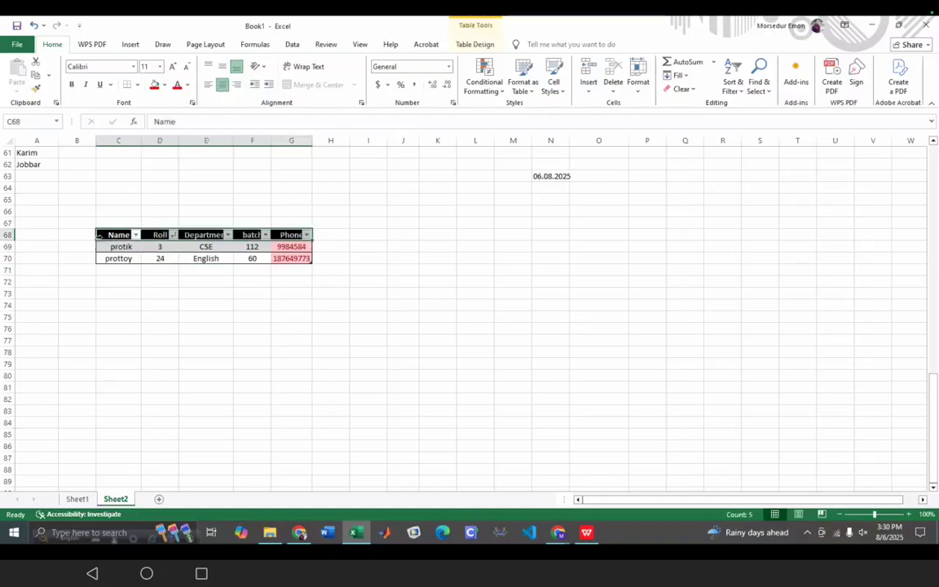
left_click(474, 44)
left_click(815, 82)
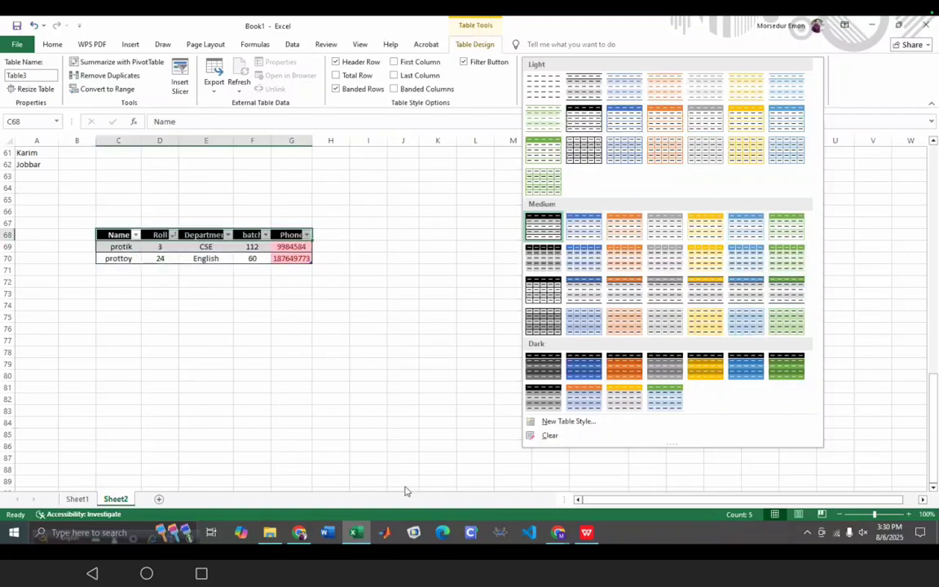
- Read the manual's custom table style steps on page 9, then return to Excel
key("alt+Tab")
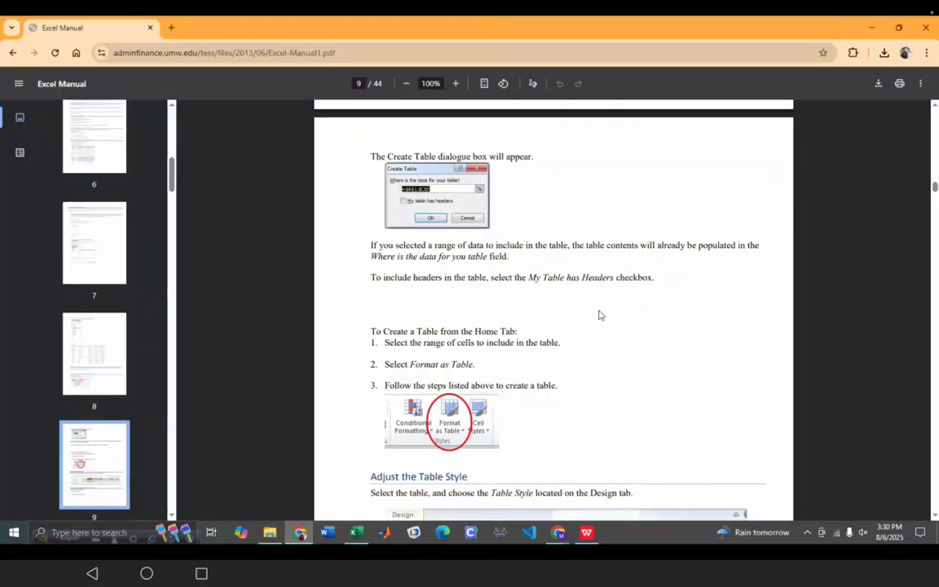
scroll(598, 315, "down", 5)
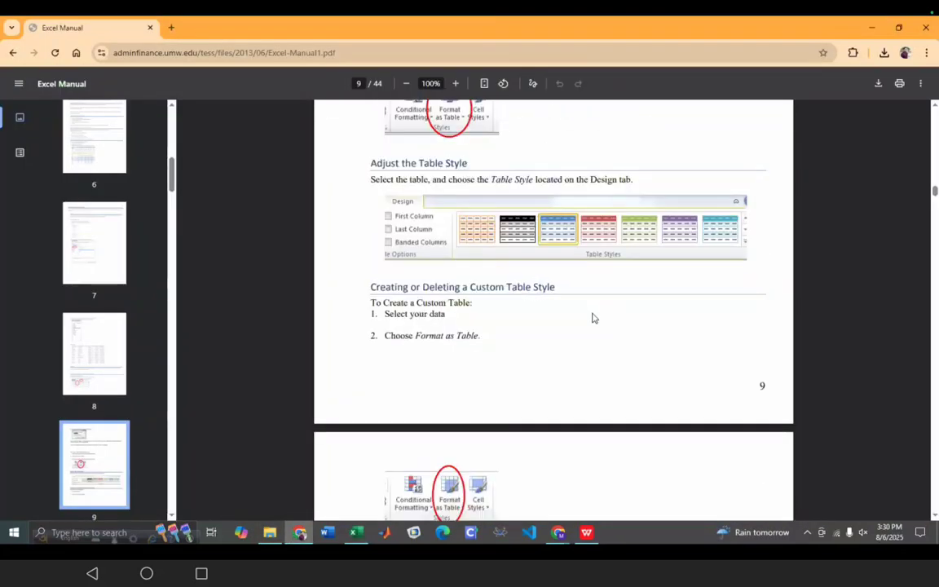
scroll(594, 318, "down", 1)
scroll(592, 318, "up", 2)
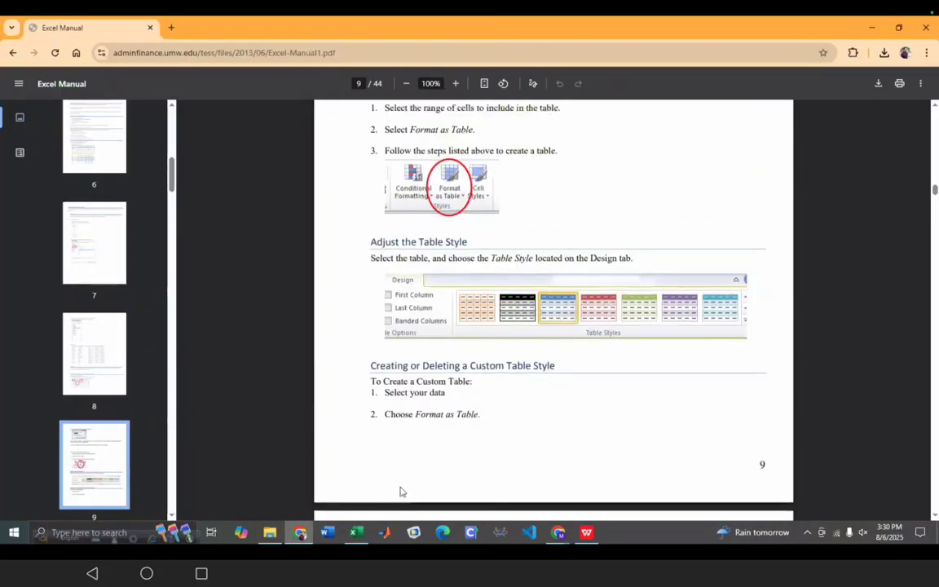
left_click(356, 532)
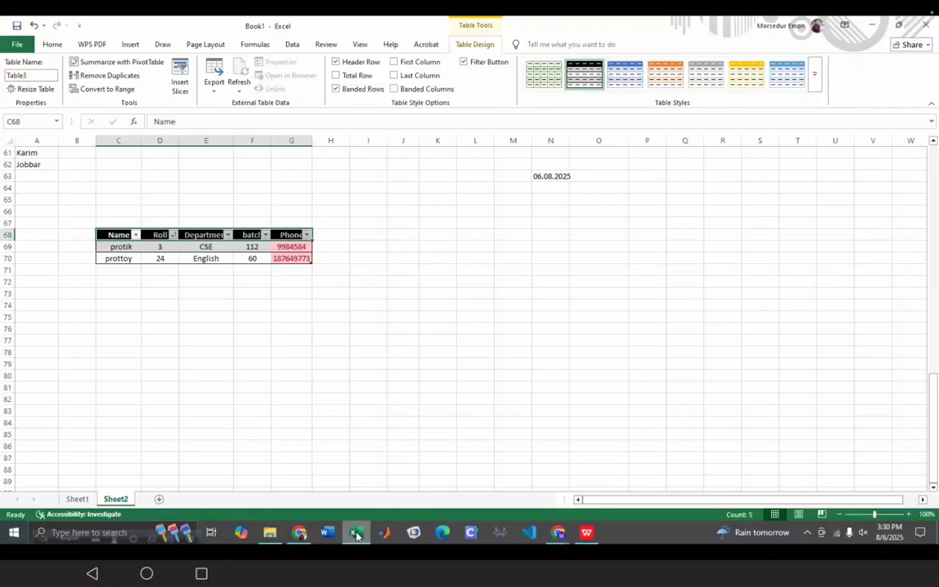
double_click(136, 258)
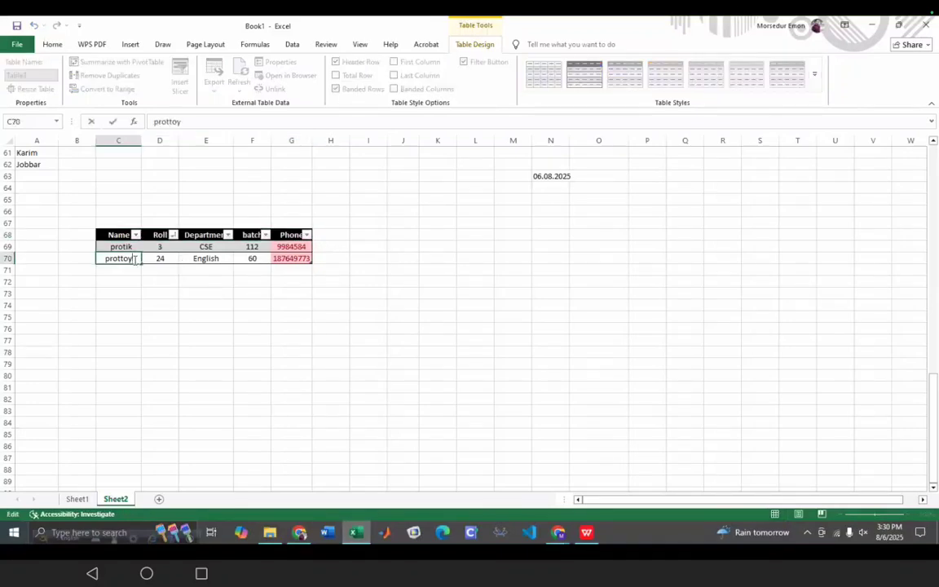
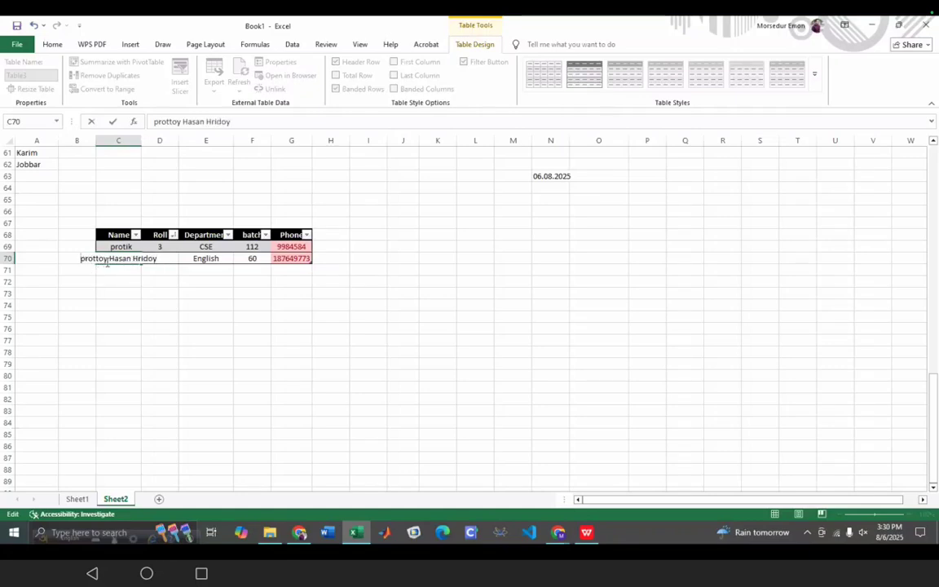
left_click(81, 259)
- Open and close the Home > Format cell size menu without changes
left_click(65, 45)
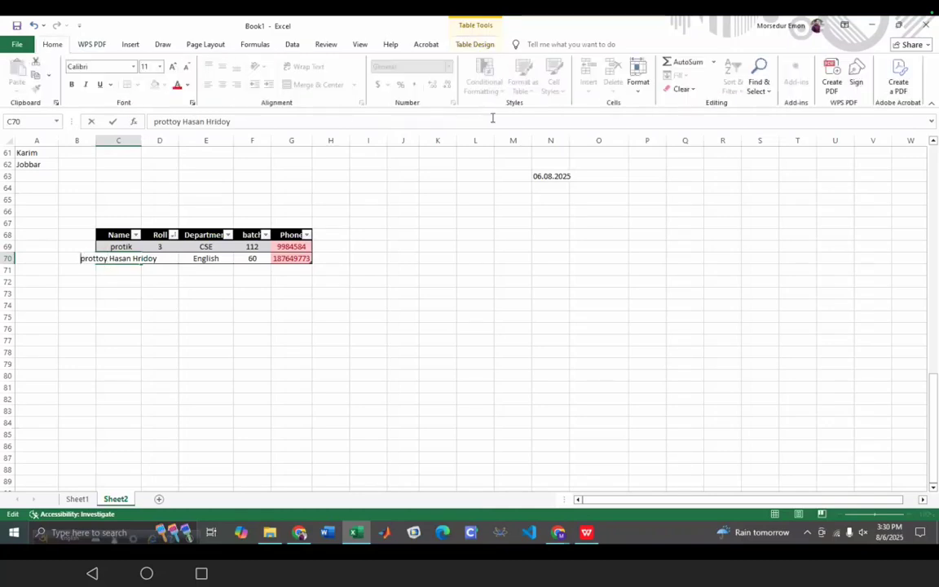
left_click(641, 88)
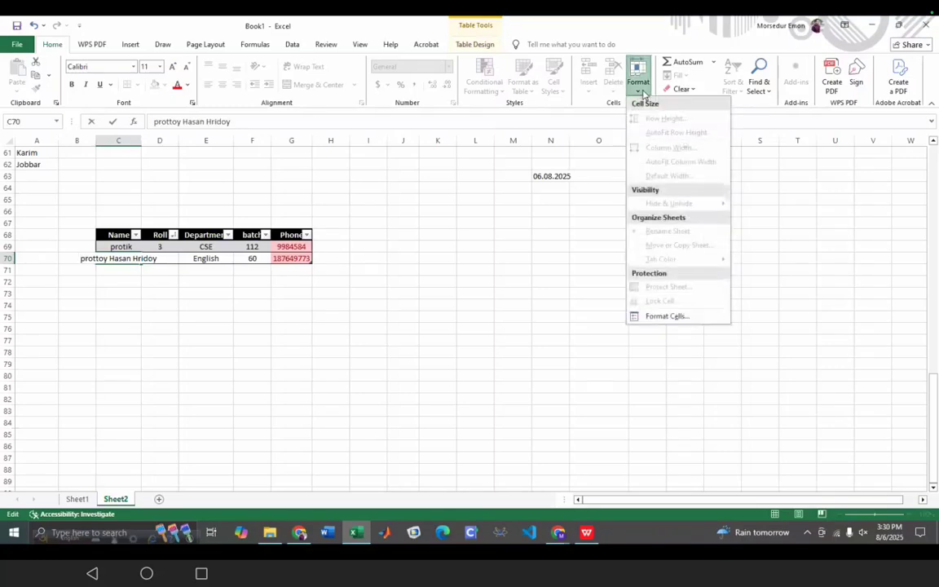
left_click(120, 229)
double_click(104, 259)
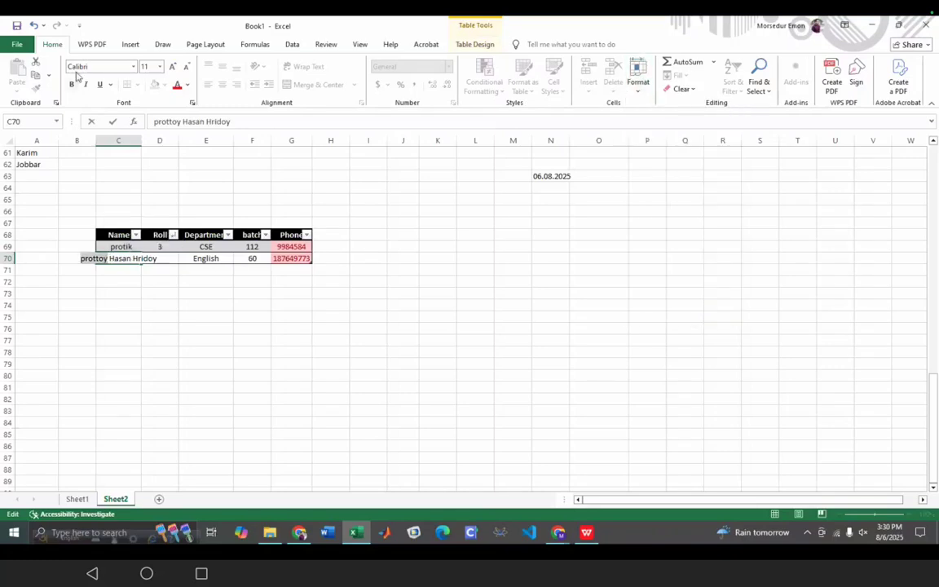
left_click(636, 75)
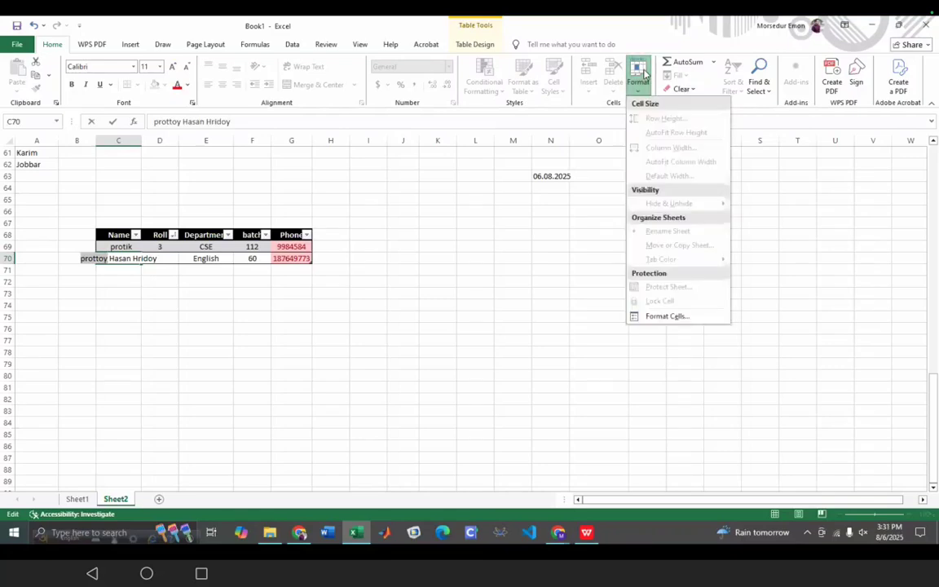
left_click(376, 369)
- Finish editing C70 and reselect only that name cell
left_click(276, 278)
left_click(357, 225)
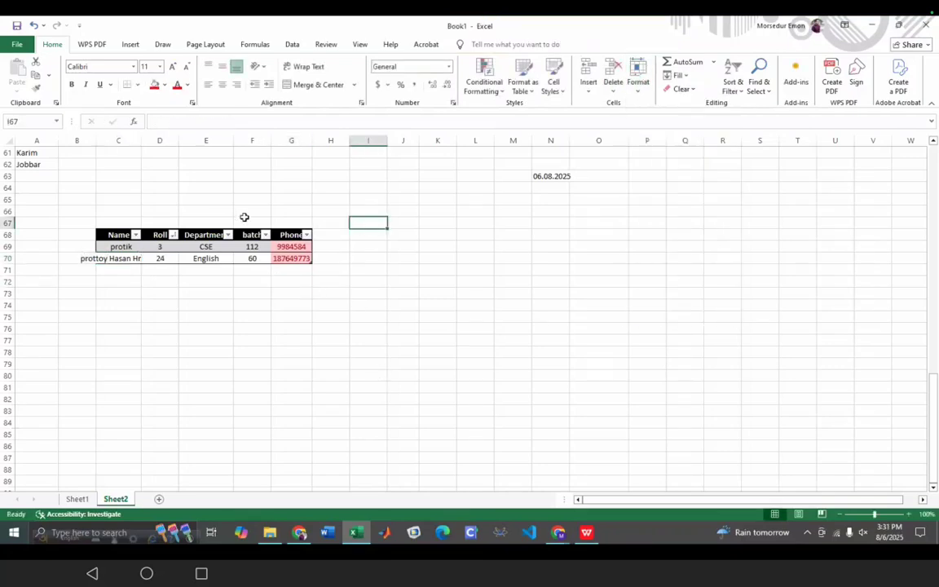
left_click(45, 214)
left_click(95, 258)
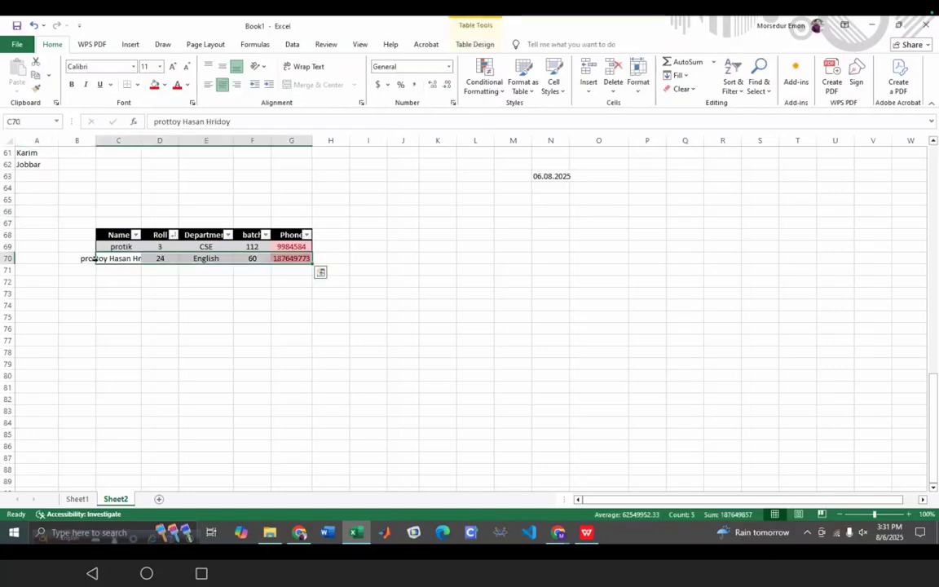
left_click(92, 260)
left_click(120, 258)
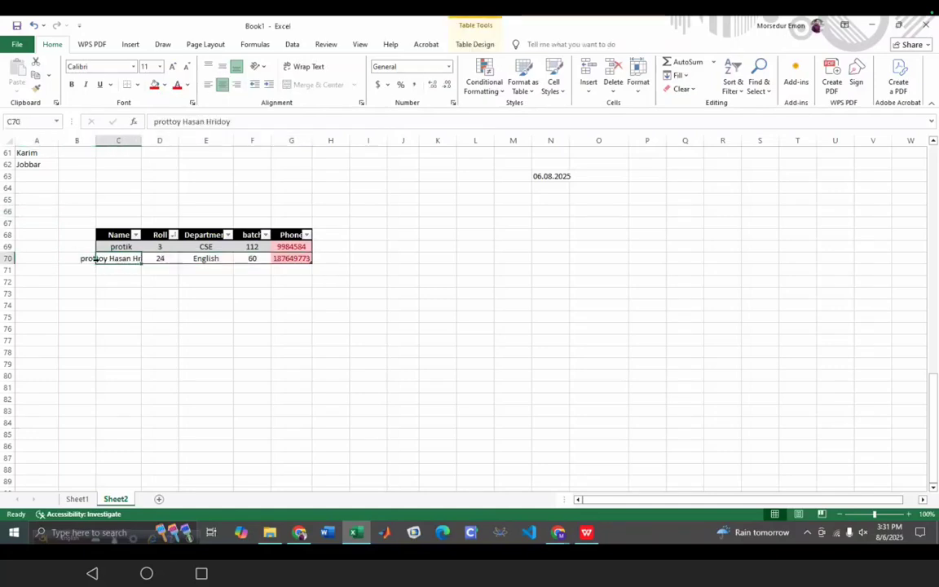
- AutoFit column C to the full name in C70 via Home > Format
left_click(639, 81)
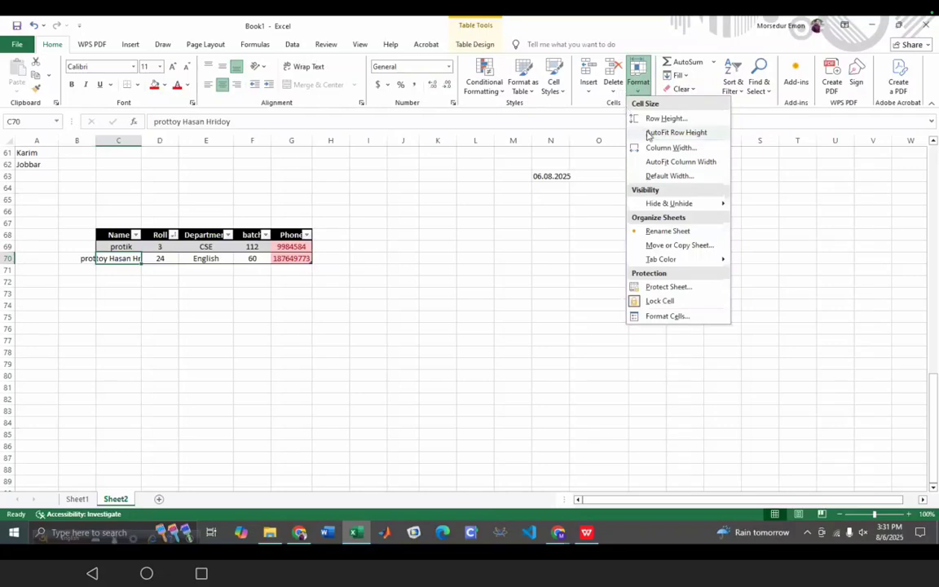
left_click(668, 162)
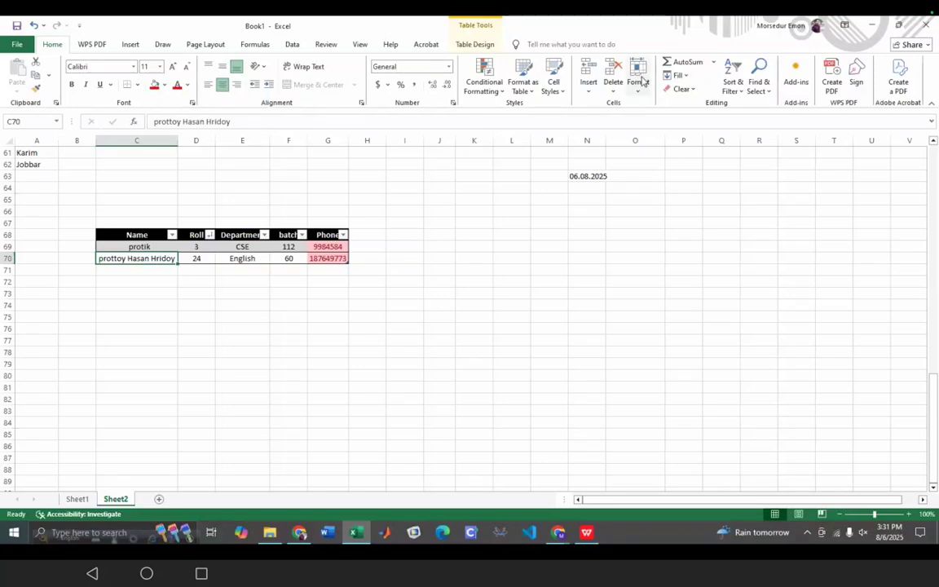
left_click(640, 81)
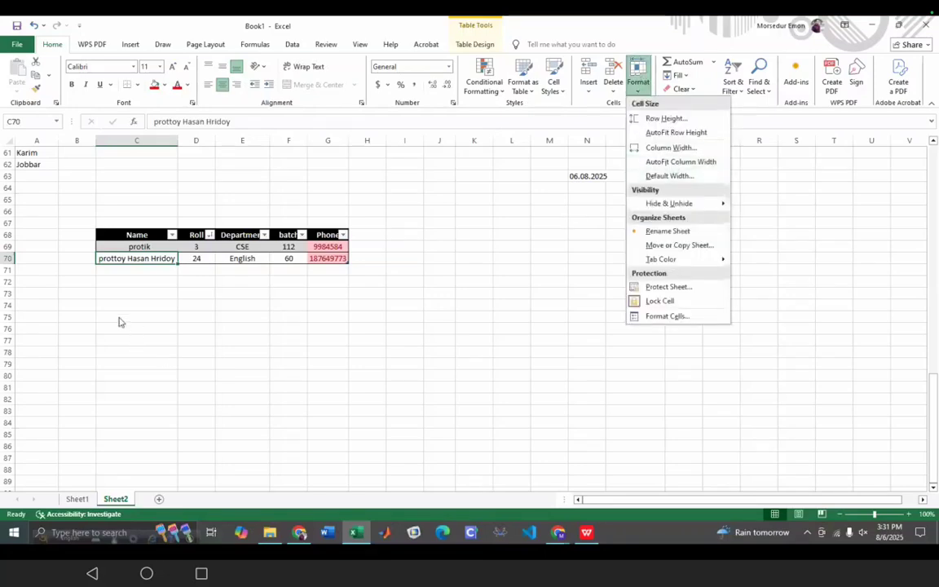
left_click(136, 280)
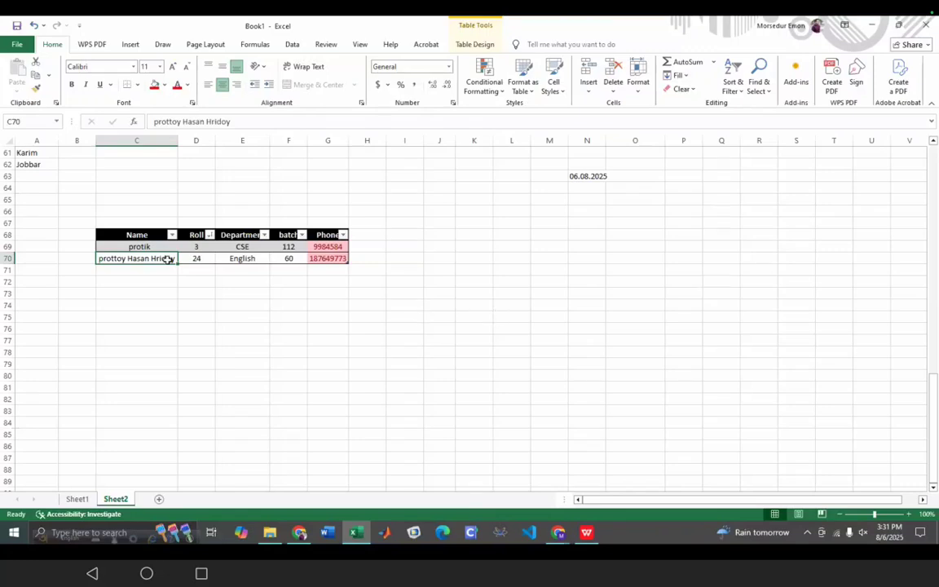
left_click(639, 77)
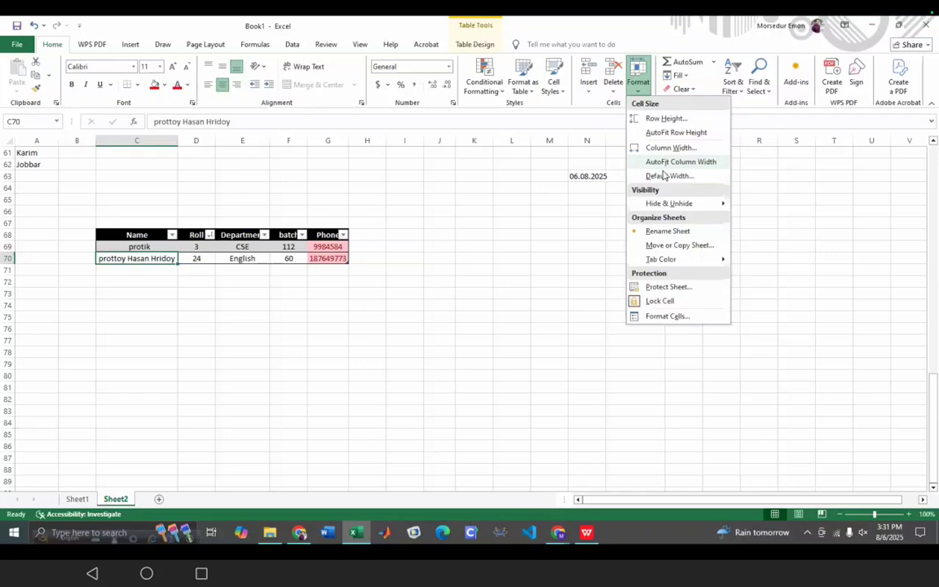
- Glance over the Excel Manual PDF in Chrome, then go back to the Sheet2 student table
left_click(301, 533)
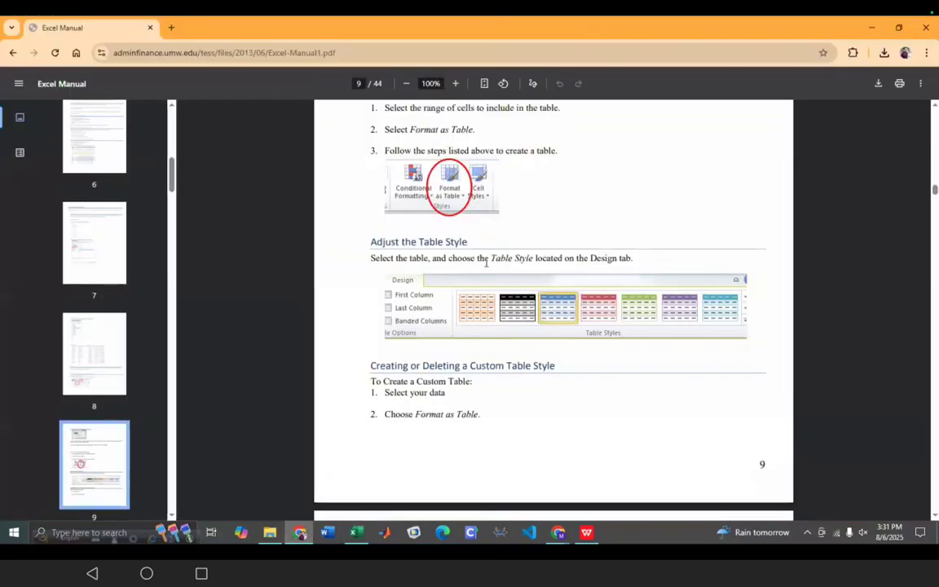
scroll(488, 273, "down", 10)
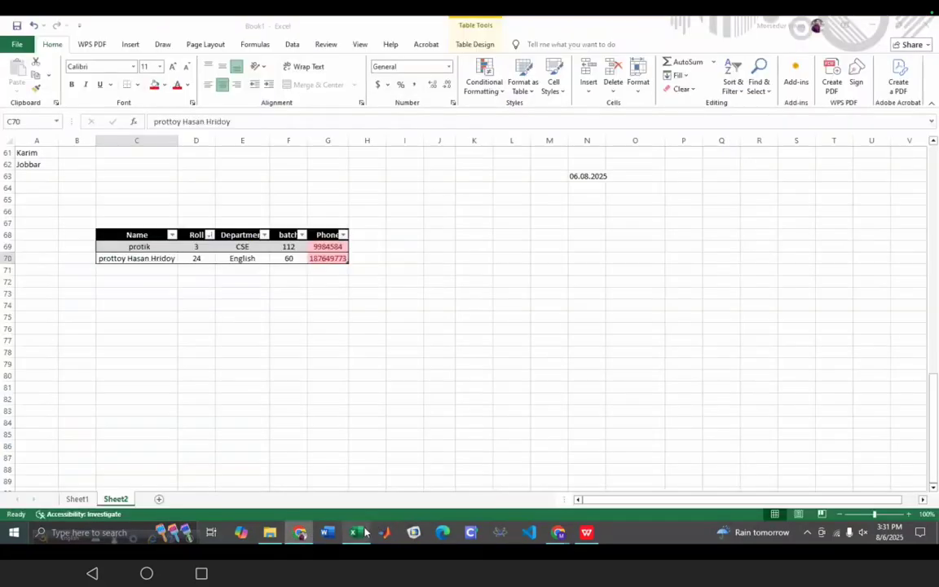
left_click(357, 533)
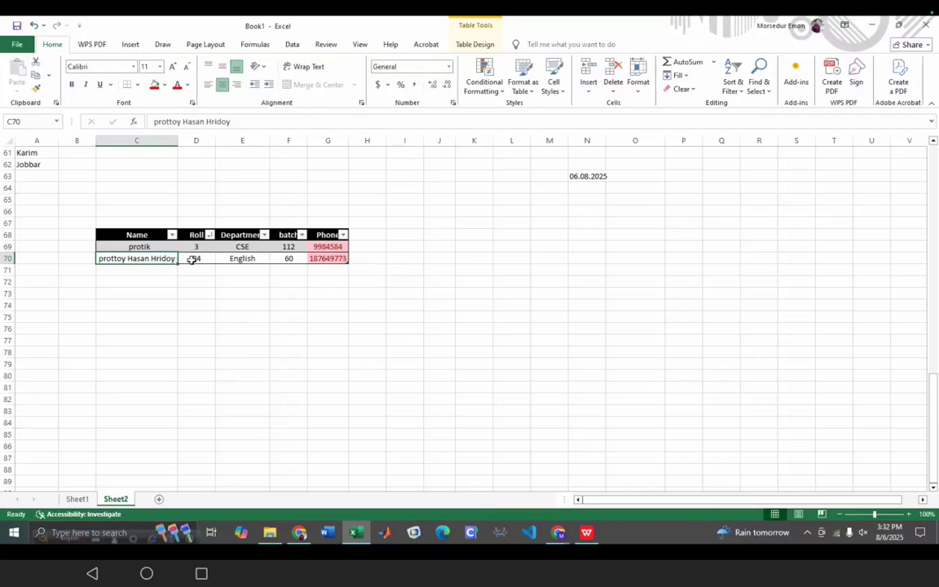
left_click(640, 85)
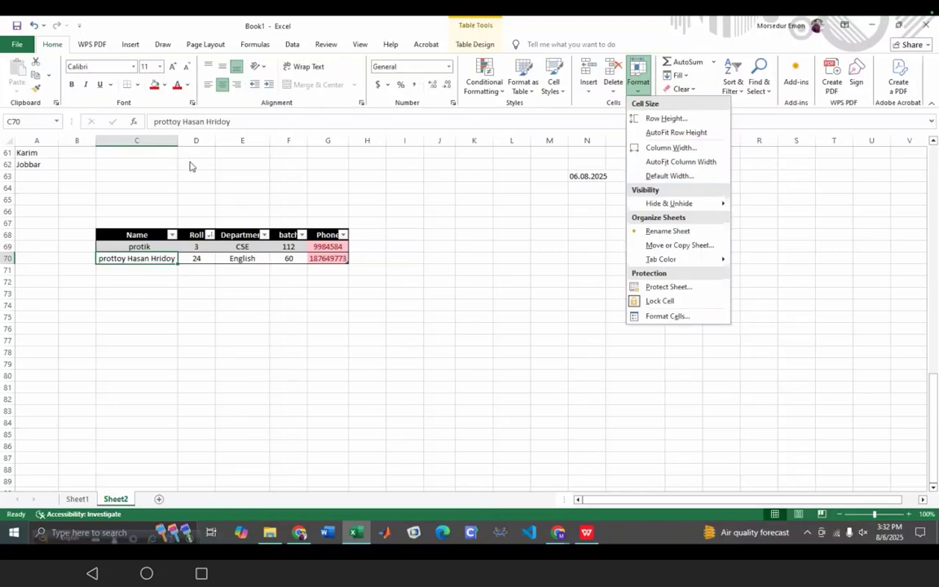
left_click(124, 332)
left_click(152, 341)
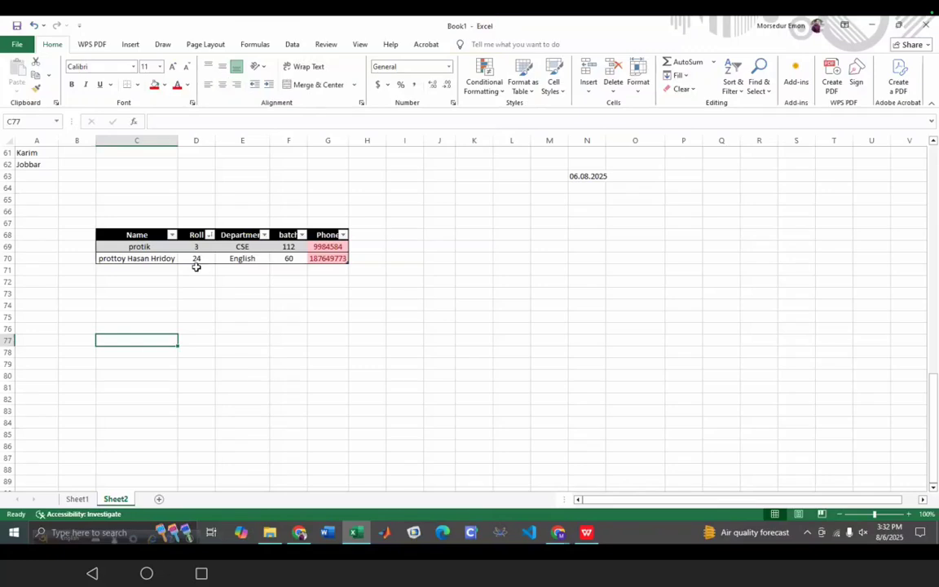
left_click(155, 260)
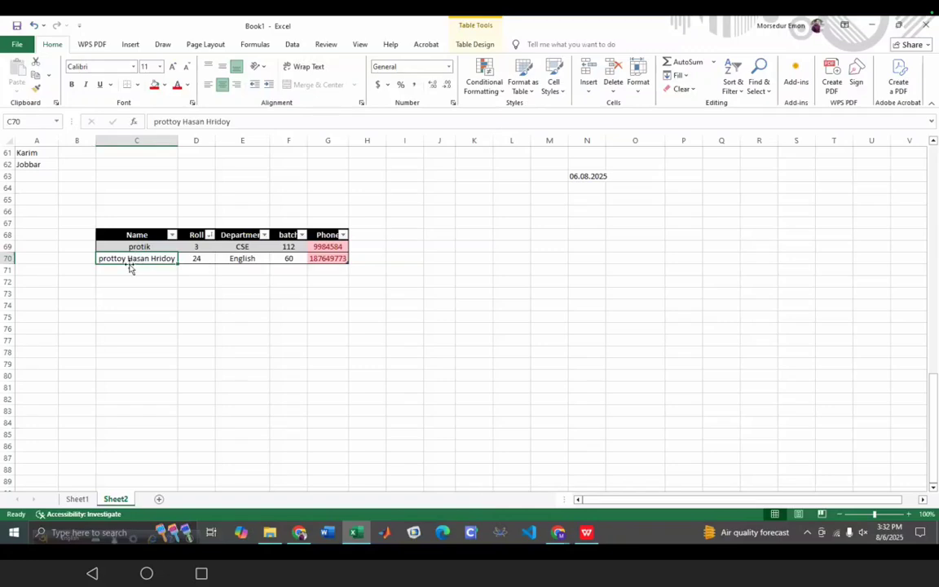
- Enter a student's full name into the empty cell L76
left_click(309, 69)
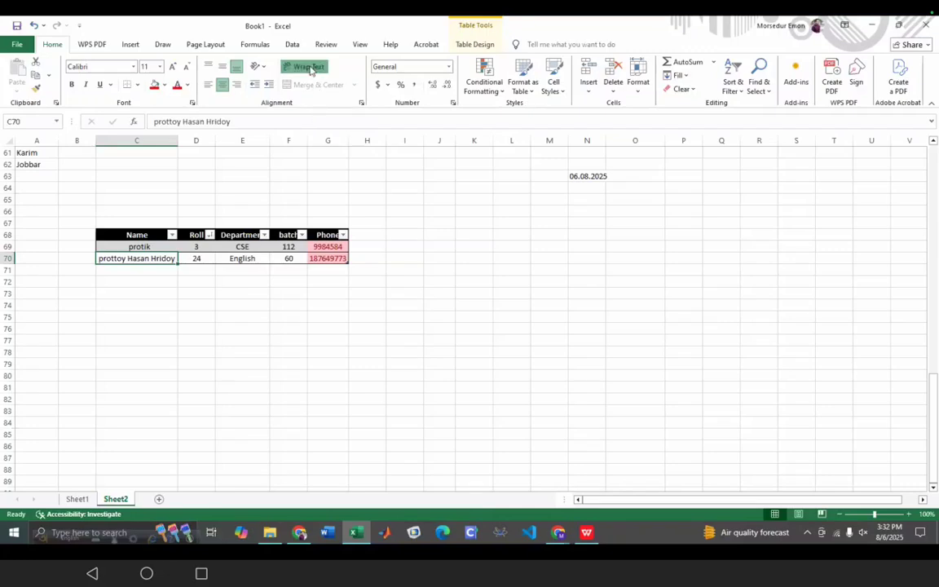
left_click(507, 338)
double_click(507, 330)
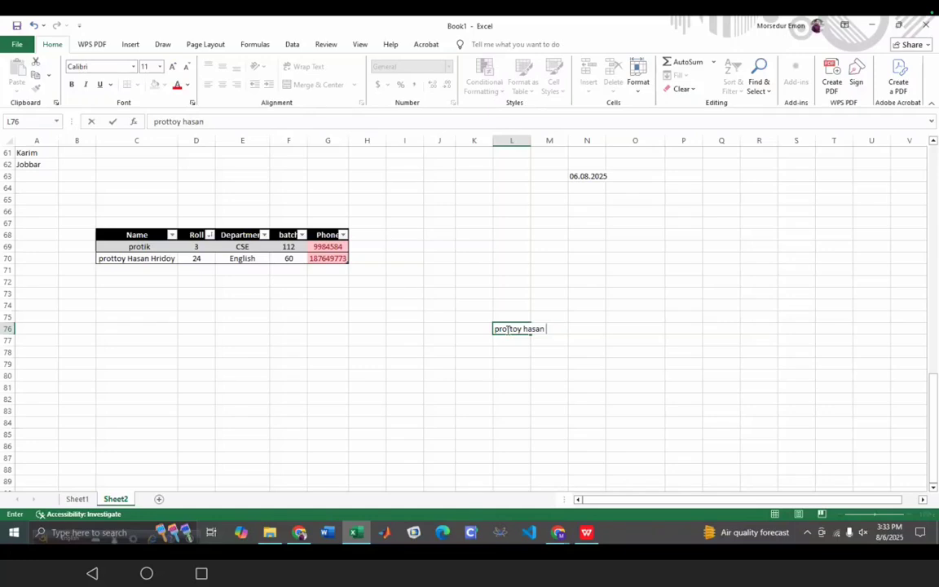
left_click(546, 328)
left_click(480, 410)
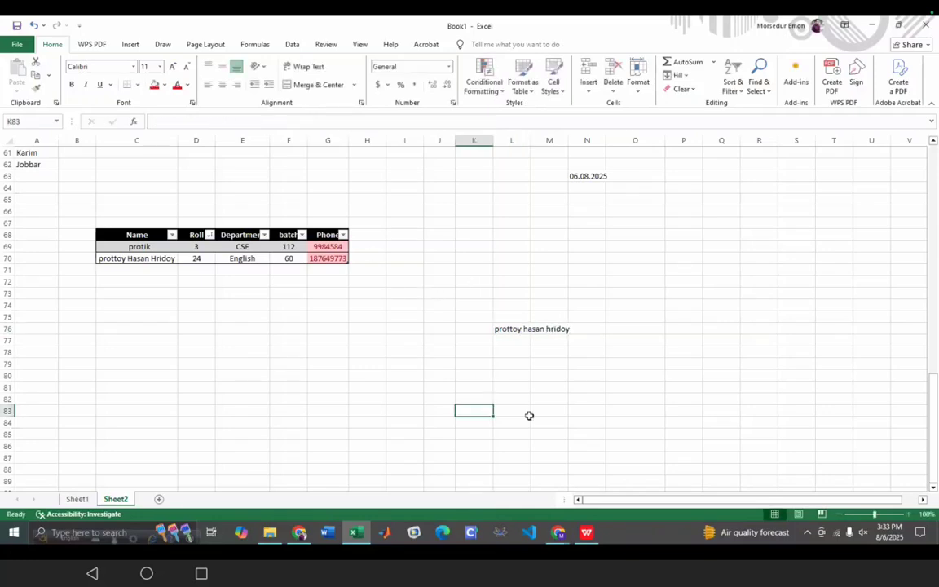
- Apply Wrap Text to L76 so the name spans three lines in a taller row
left_click(504, 329)
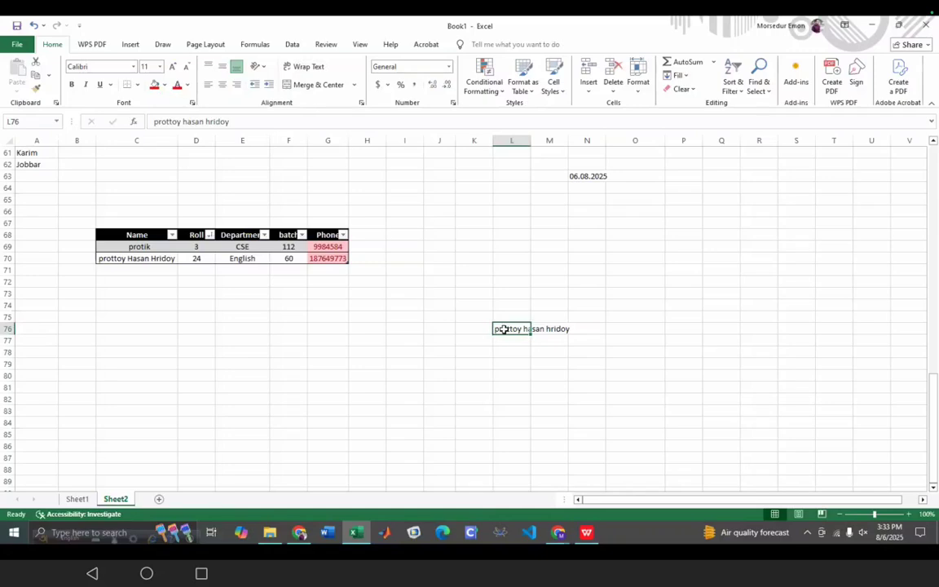
left_click(311, 69)
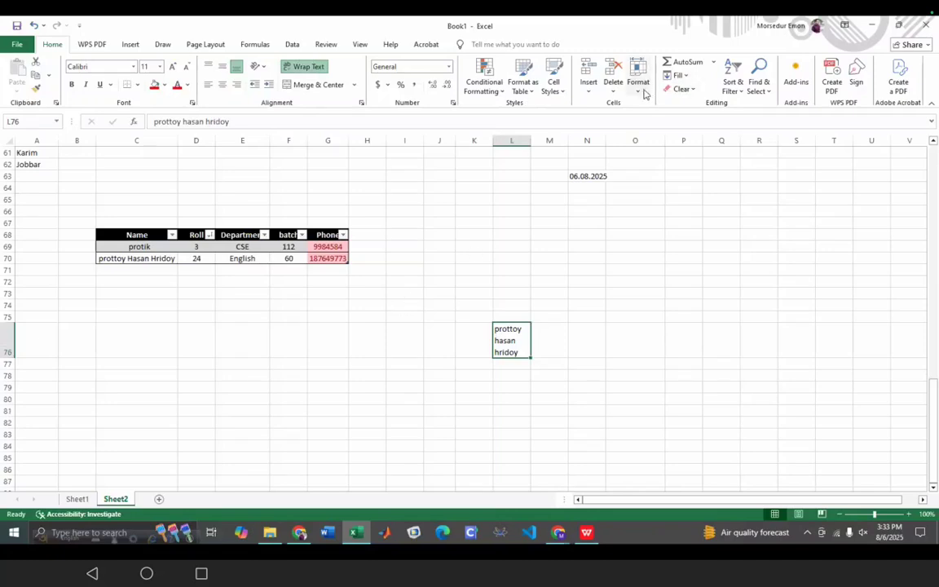
left_click(636, 432)
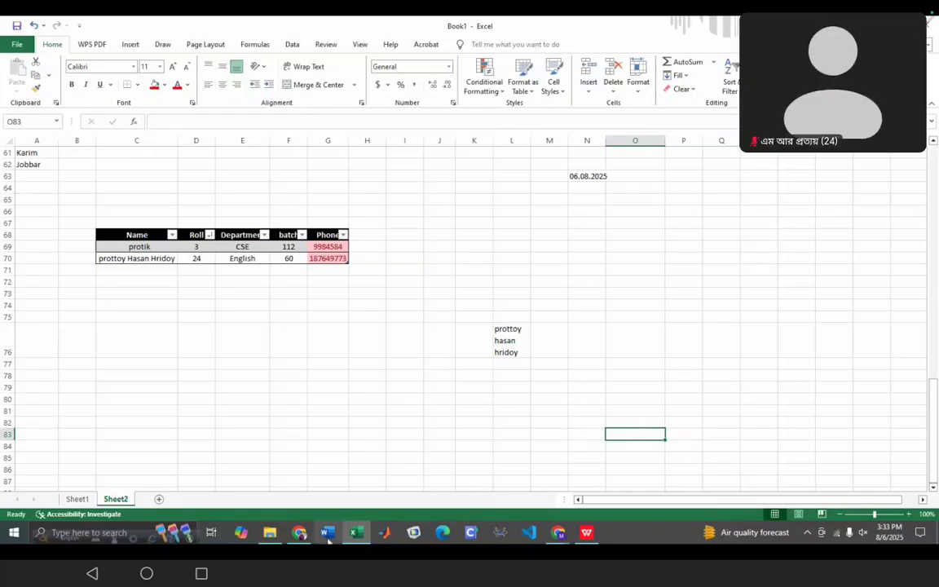
- Scroll the Excel Manual to page 11's 'Removing a Table Style' section, then return to Excel
left_click(300, 534)
scroll(507, 291, "down", 3)
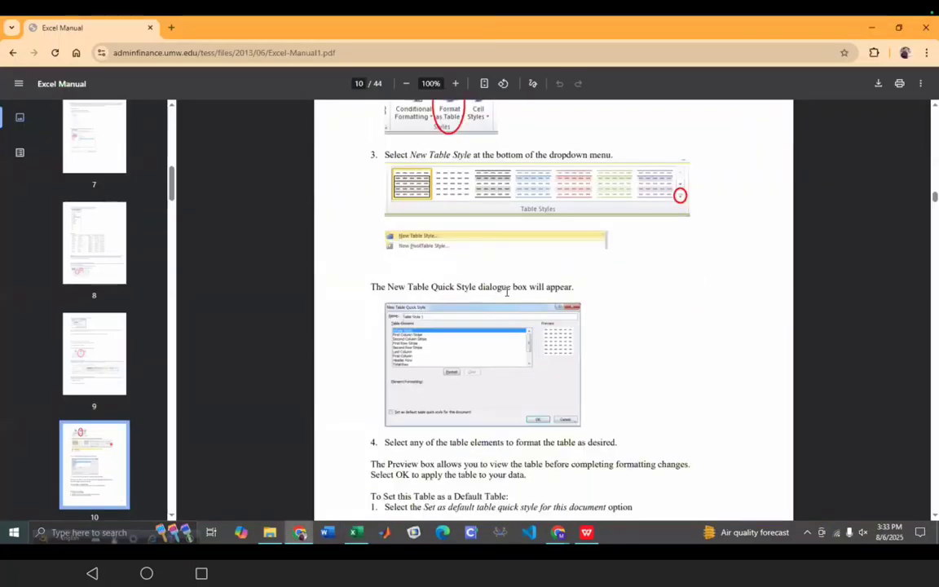
scroll(506, 292, "down", 9)
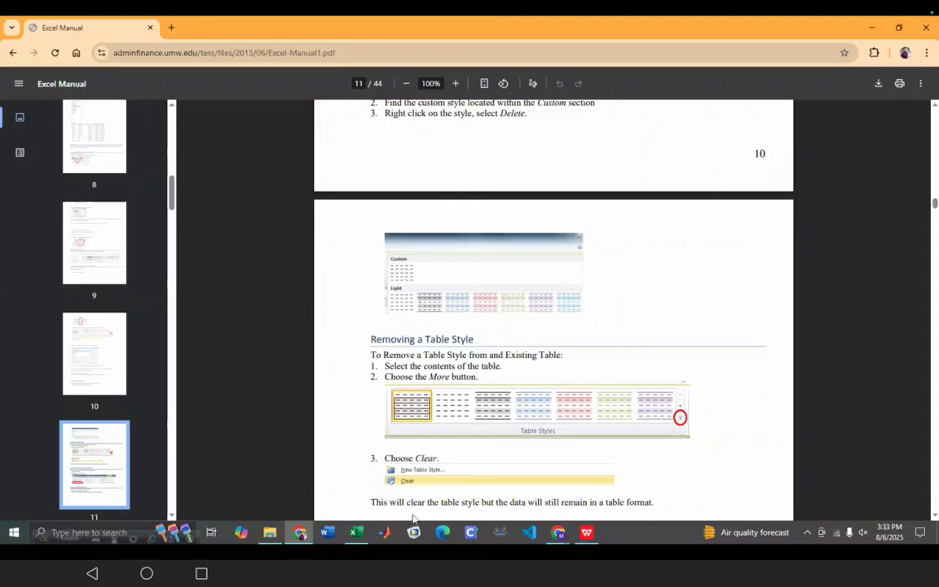
left_click(356, 533)
left_click(135, 235)
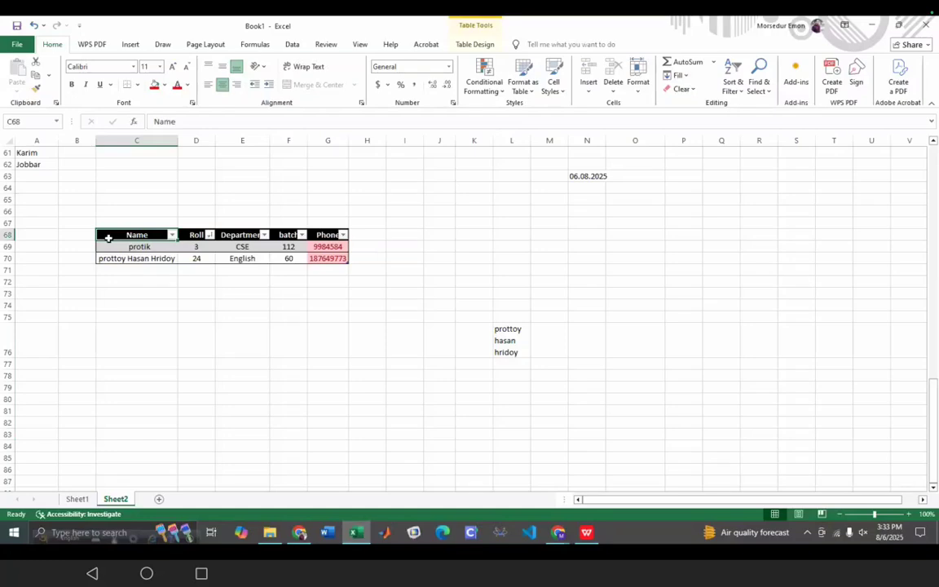
mouse_move(177, 239)
left_mouse_down()
mouse_move(340, 298)
mouse_move(178, 250)
mouse_move(199, 271)
mouse_move(233, 268)
mouse_move(179, 251)
left_mouse_up()
left_click(237, 375)
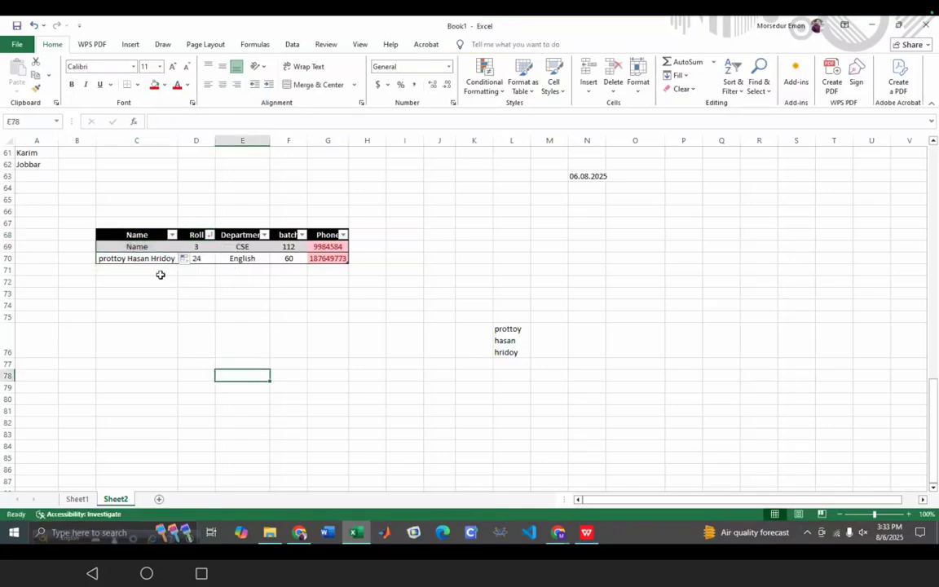
key("ctrl+z")
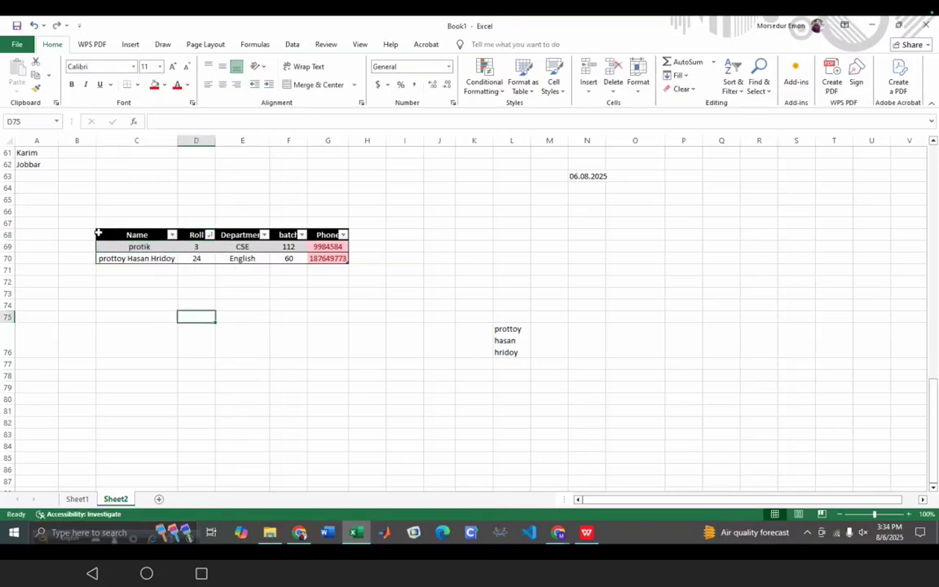
left_click(94, 234)
left_click_drag(94, 234, 137, 242)
key("Return")
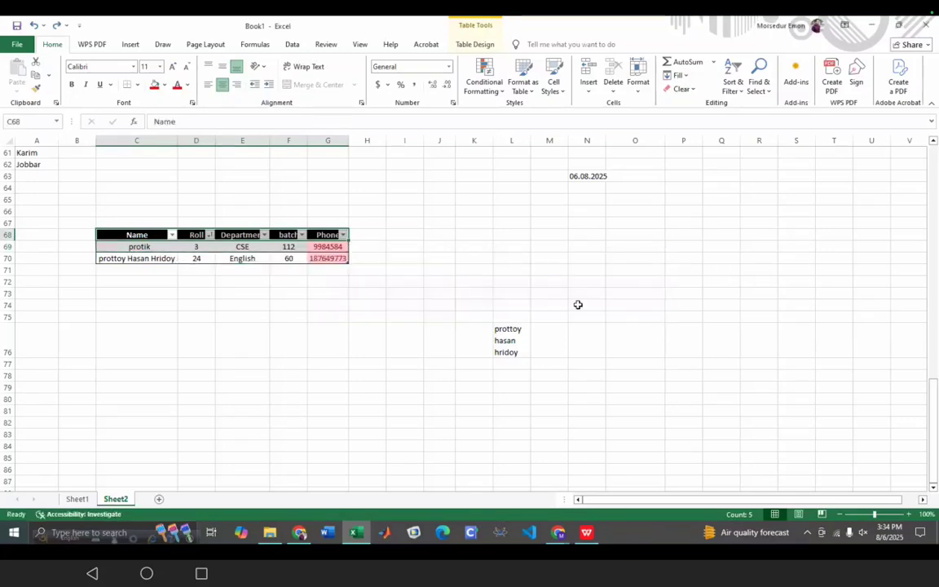
left_click(324, 332)
left_click(245, 247)
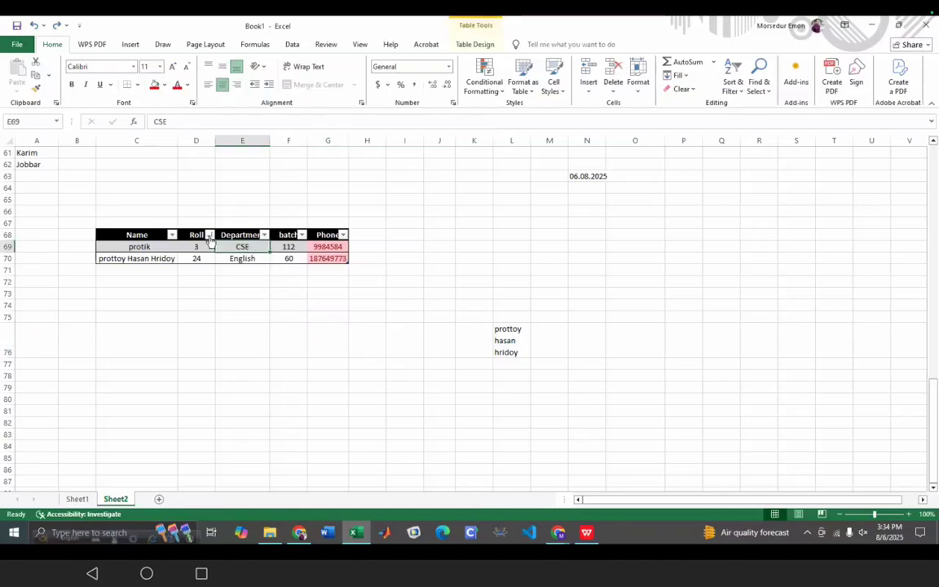
- Clear the student table's style from the Table Design styles gallery, leaving it plain
left_click(478, 44)
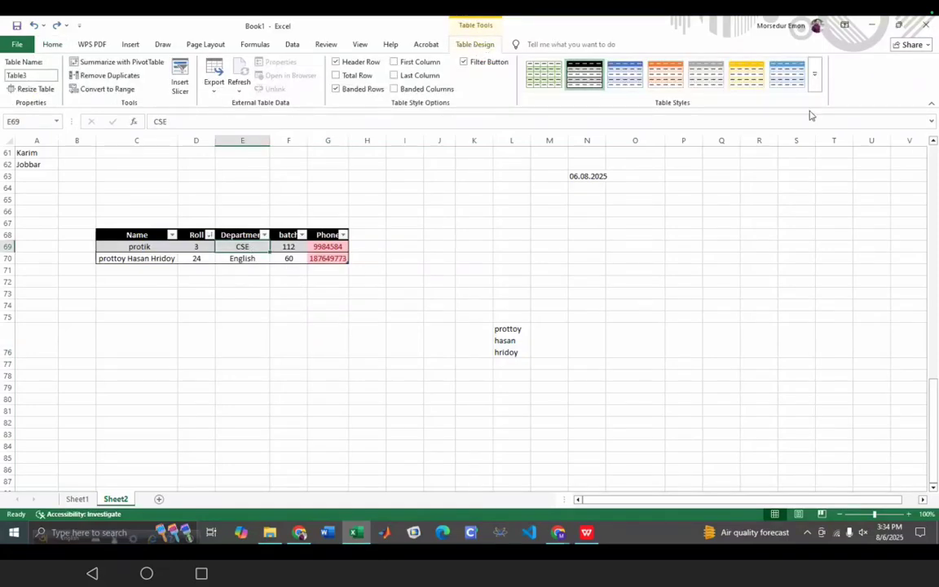
left_click(815, 75)
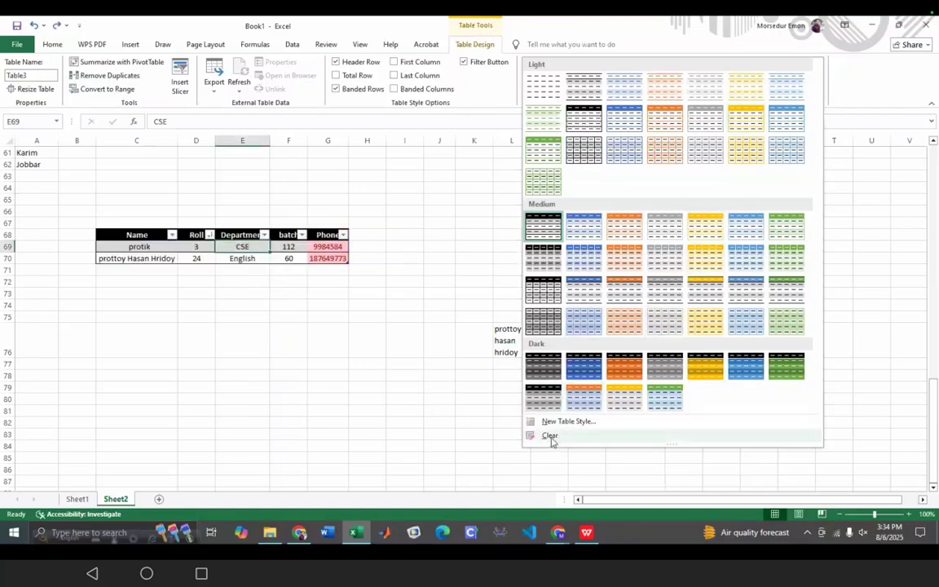
left_click(552, 438)
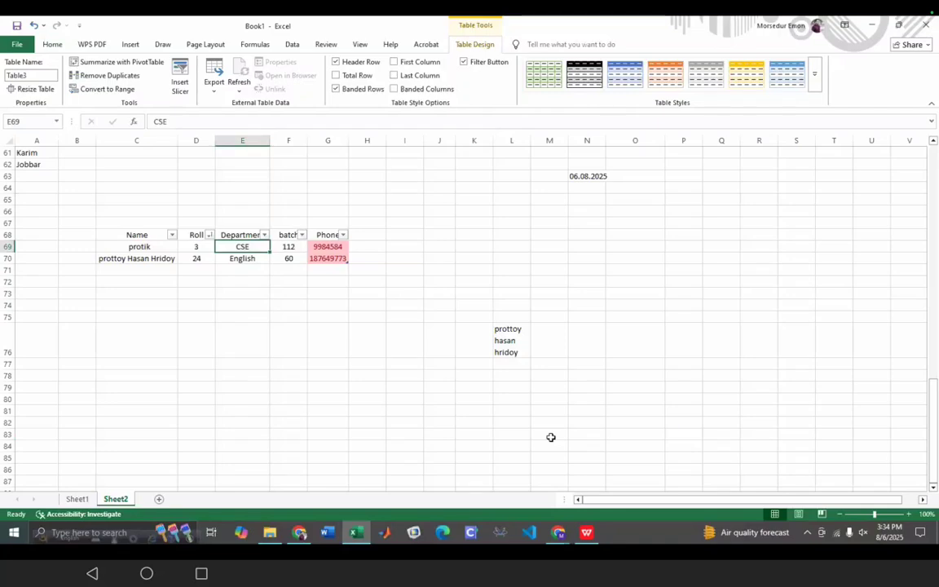
left_click(303, 318)
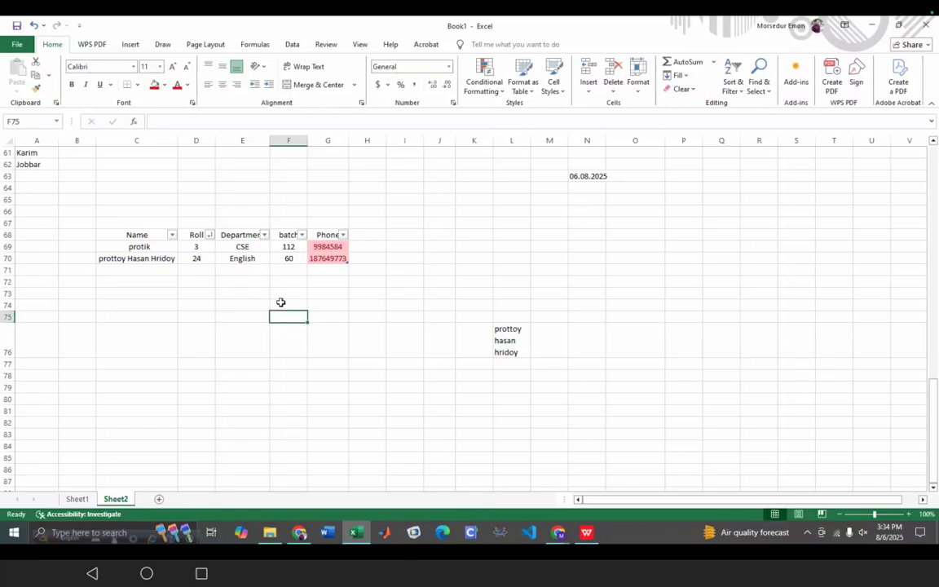
- Recheck the plain table's style gallery, then scroll the manual to 'Converting a Table to a Range of Data'
left_click(131, 245)
left_click(114, 229)
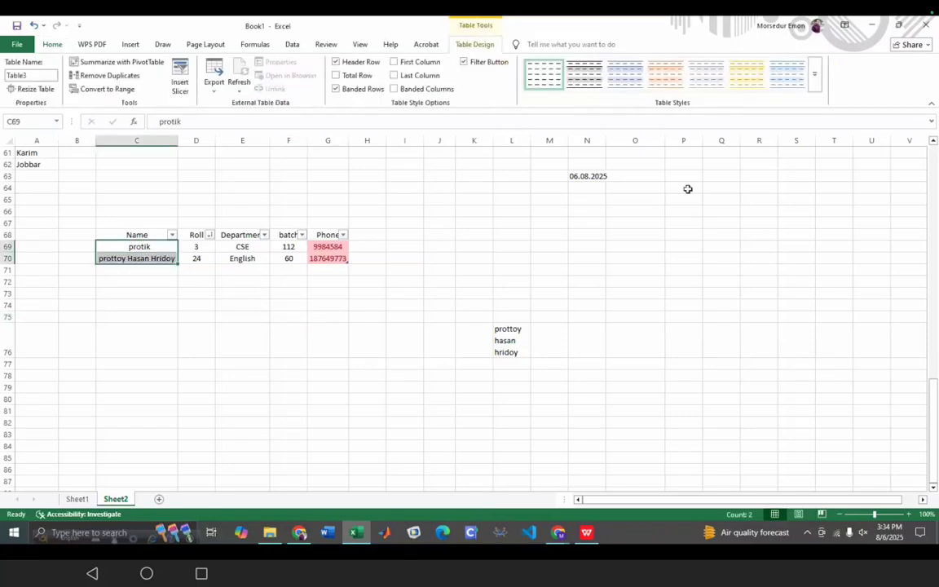
left_click(814, 79)
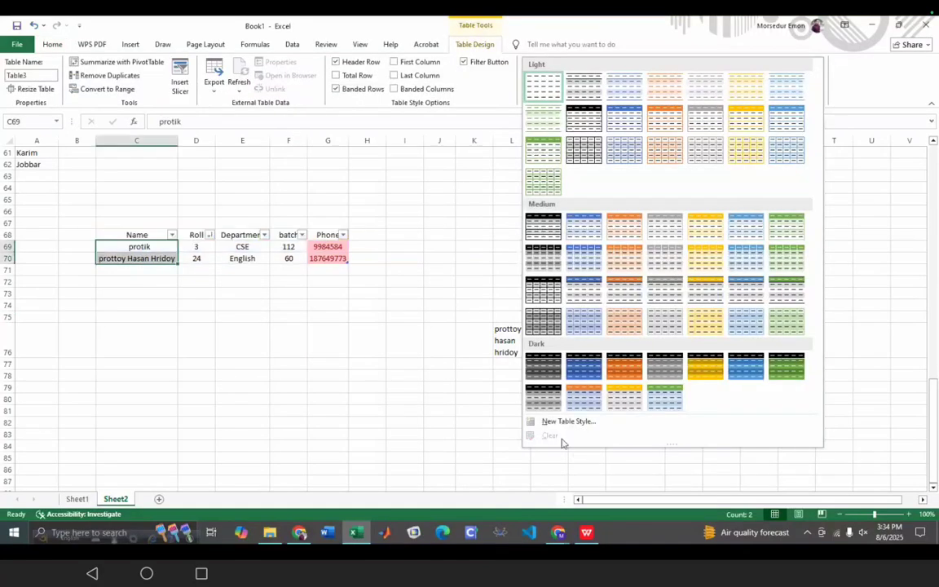
left_click(318, 385)
left_click(422, 316)
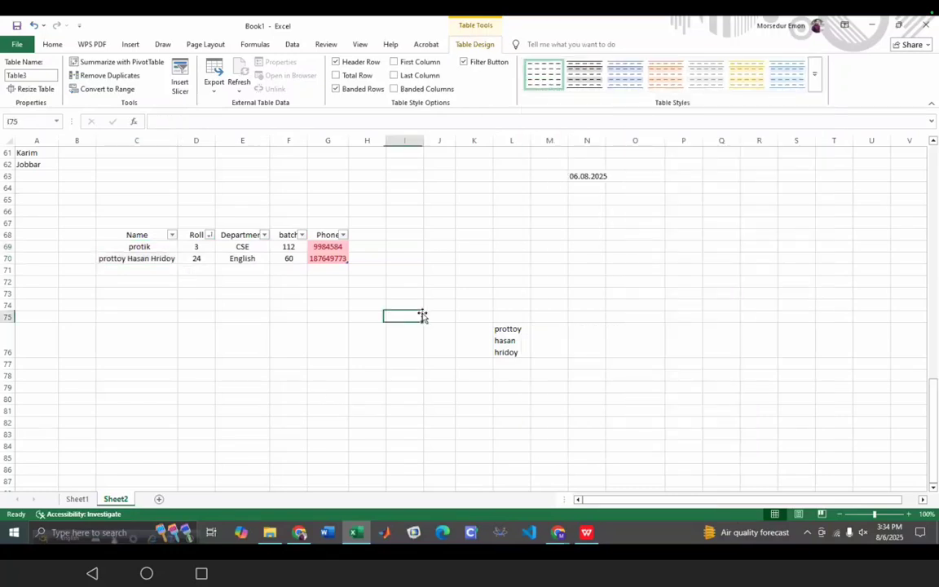
left_click(300, 533)
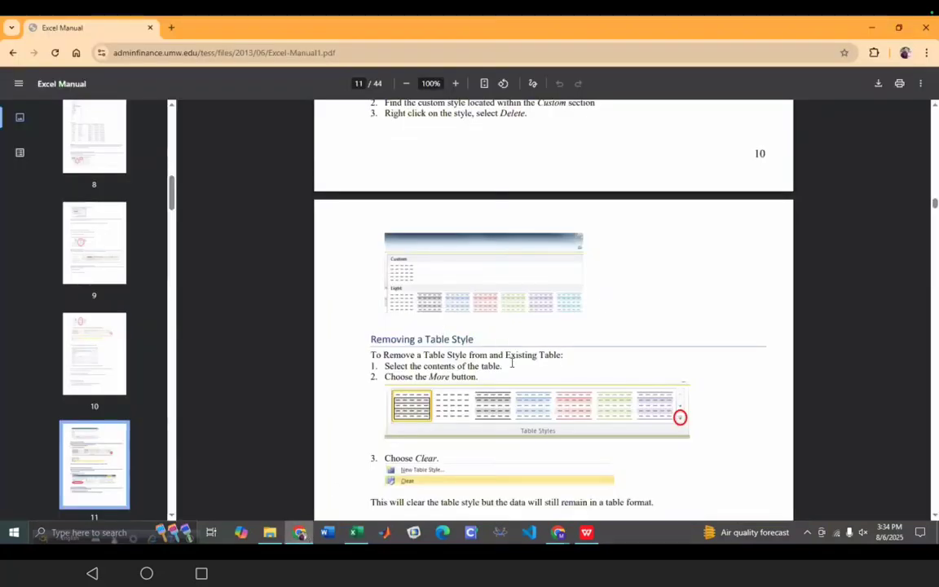
scroll(513, 352, "down", 3)
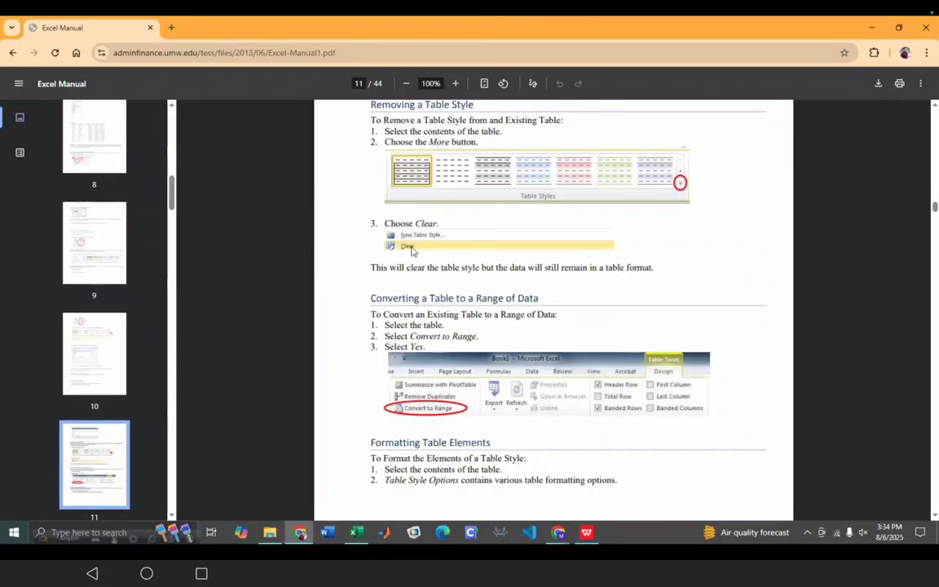
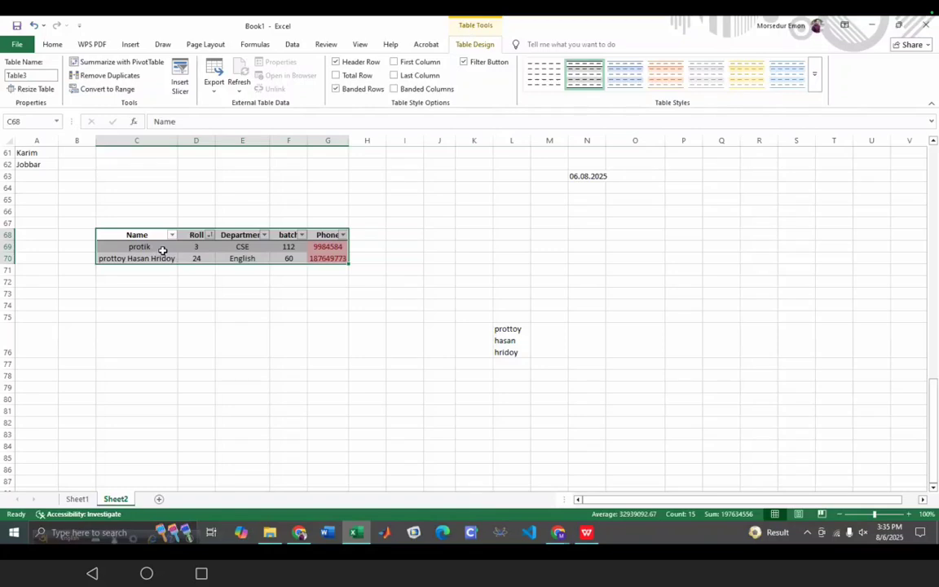
- Choose Convert to Range for the five-column student table, Table3
left_click(107, 90)
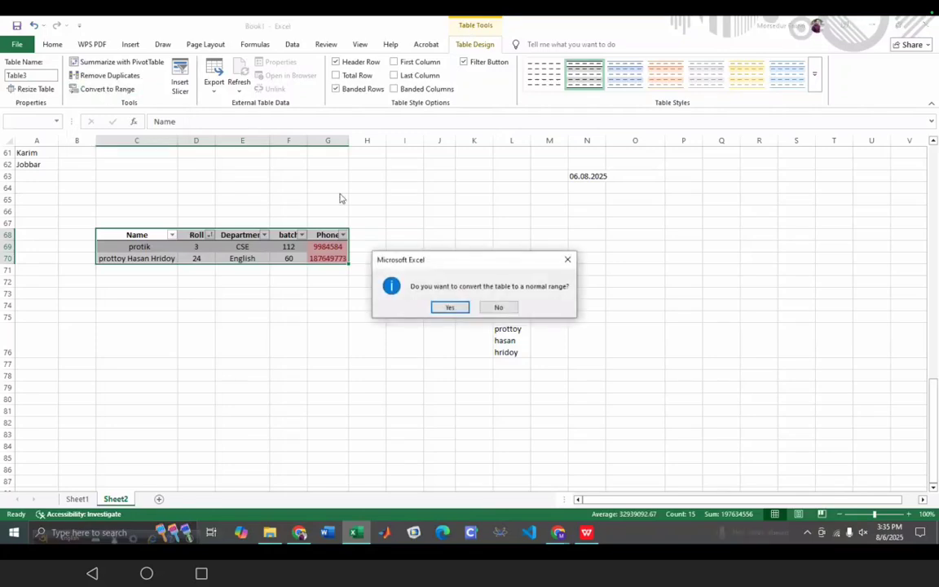
- Confirm converting Table3 to a normal range, then select the first name entry
left_click(448, 308)
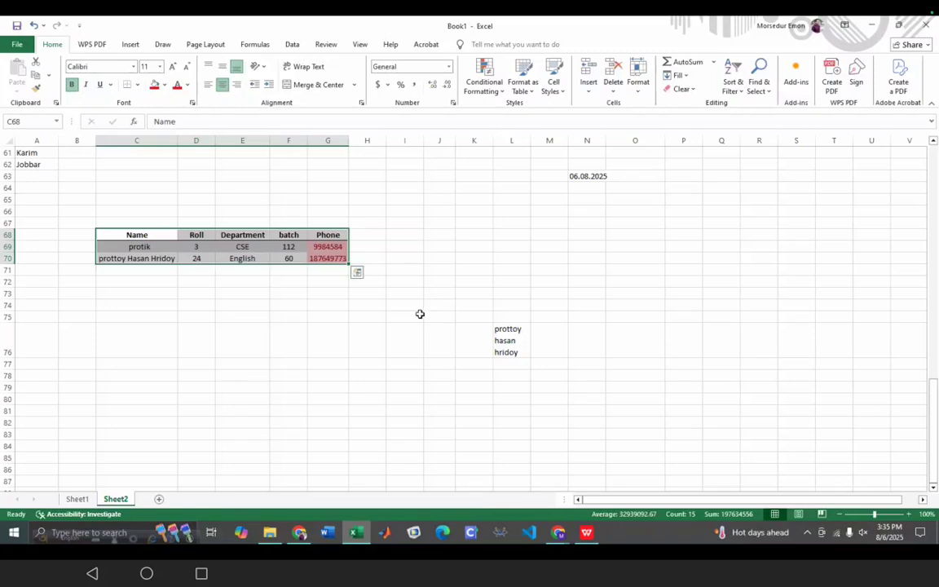
left_click(410, 317)
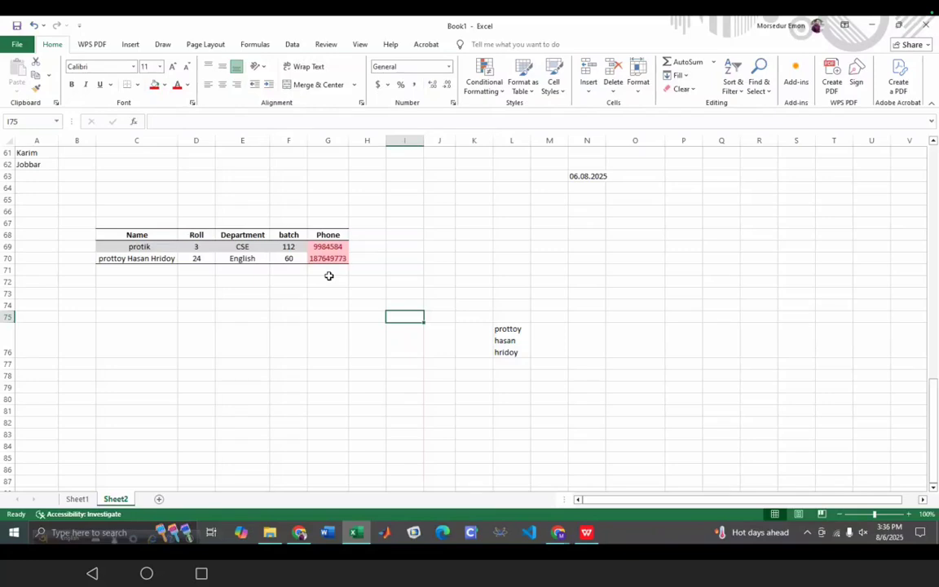
left_click(111, 247)
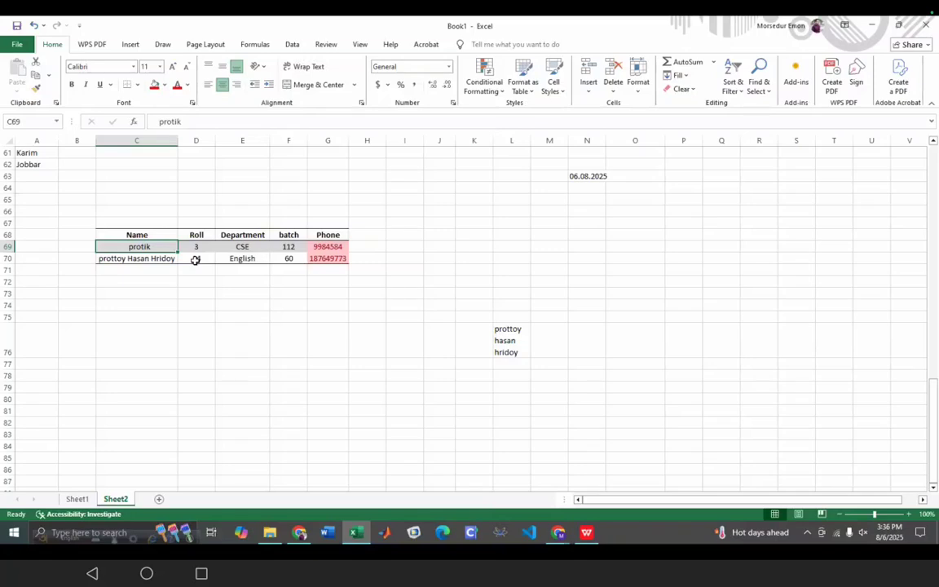
- Select the student data's headers and values, and try moving the Name header C68
left_click(236, 422)
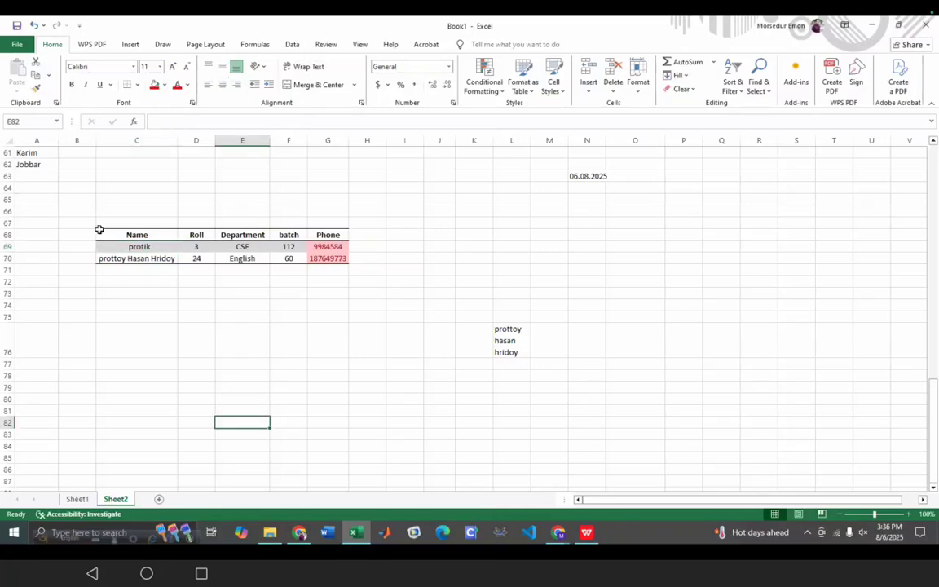
left_click_drag(102, 233, 296, 260)
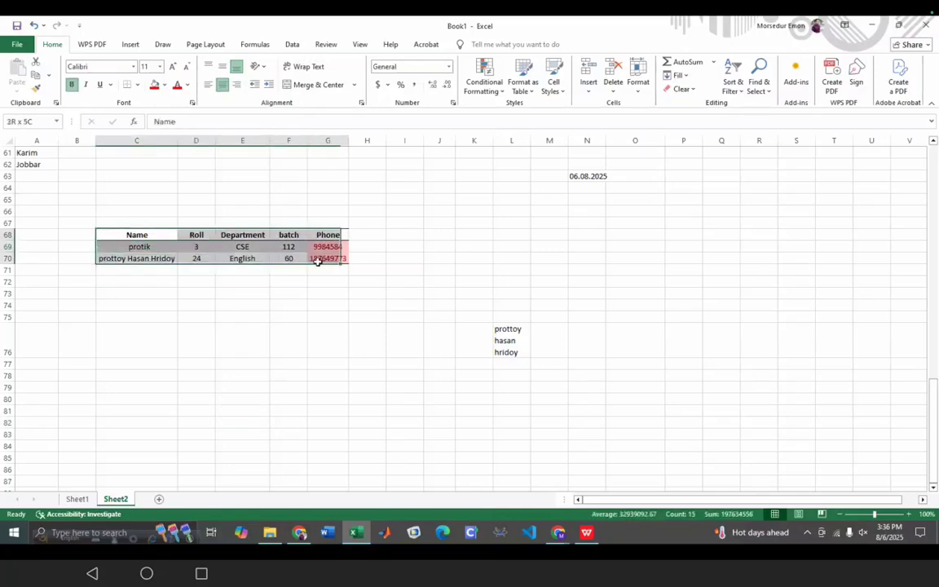
left_click_drag(204, 247, 237, 269)
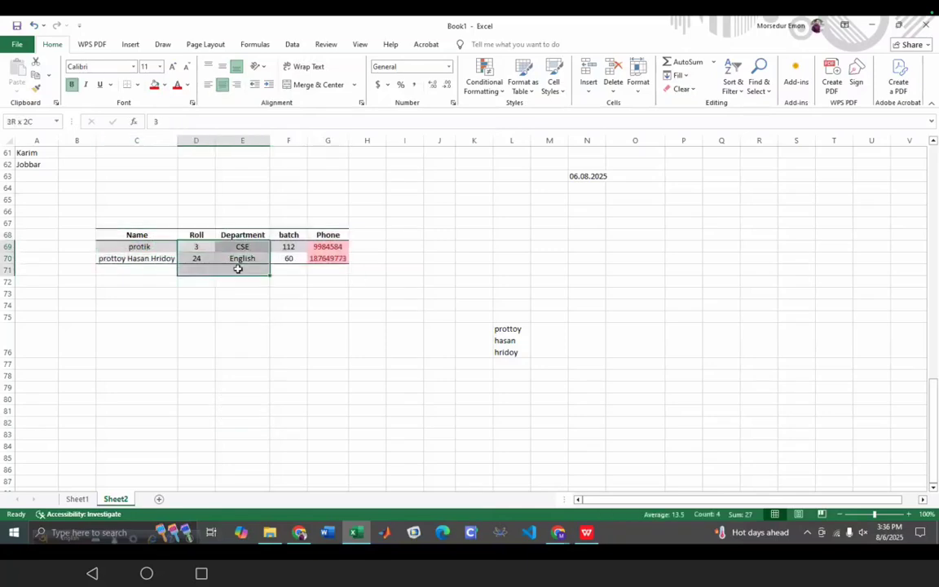
left_click(99, 233)
mouse_move(97, 234)
left_mouse_down()
mouse_move(84, 247)
mouse_move(124, 259)
mouse_move(99, 231)
left_mouse_up()
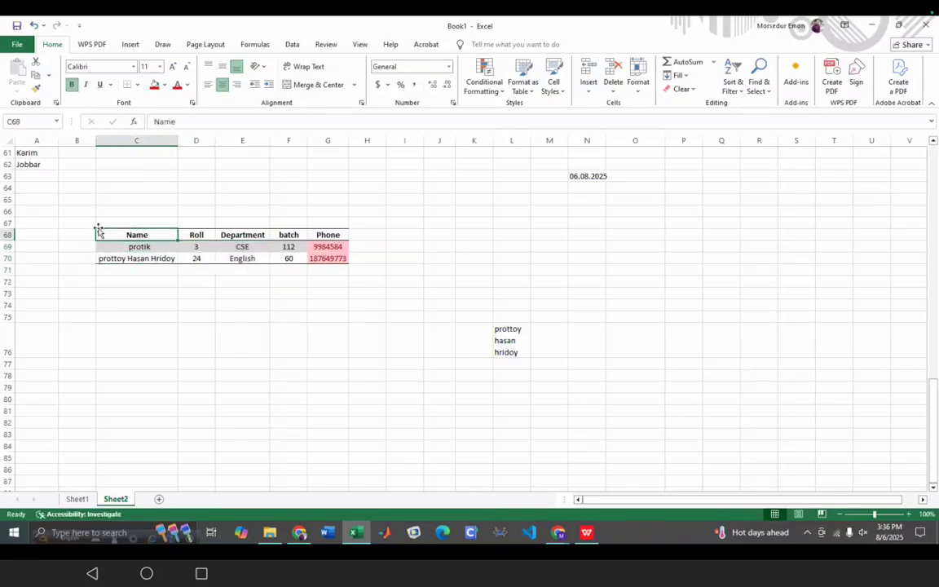
- Reselect and briefly edit the Name header C68, then bring up the Insert ribbon
left_click(206, 388)
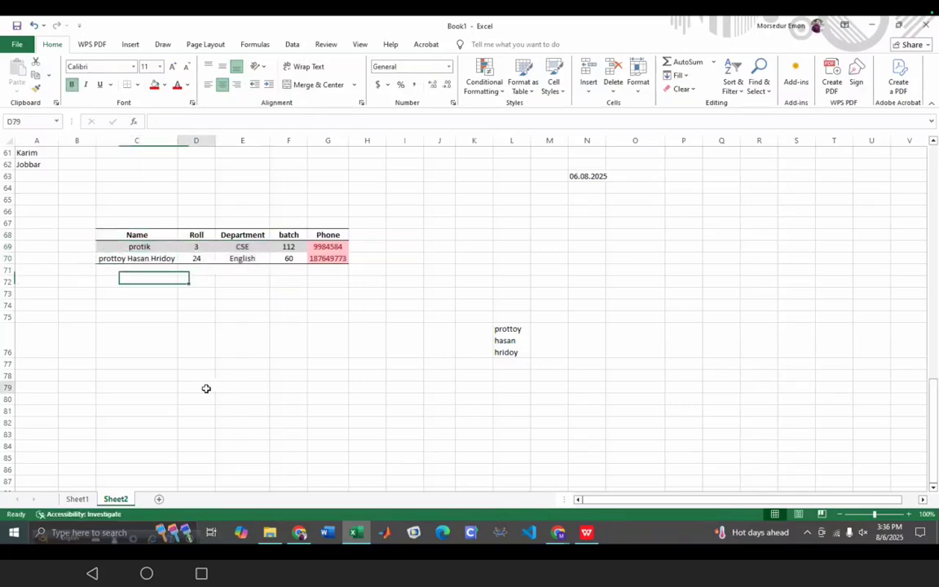
left_click(96, 232)
left_click(102, 234)
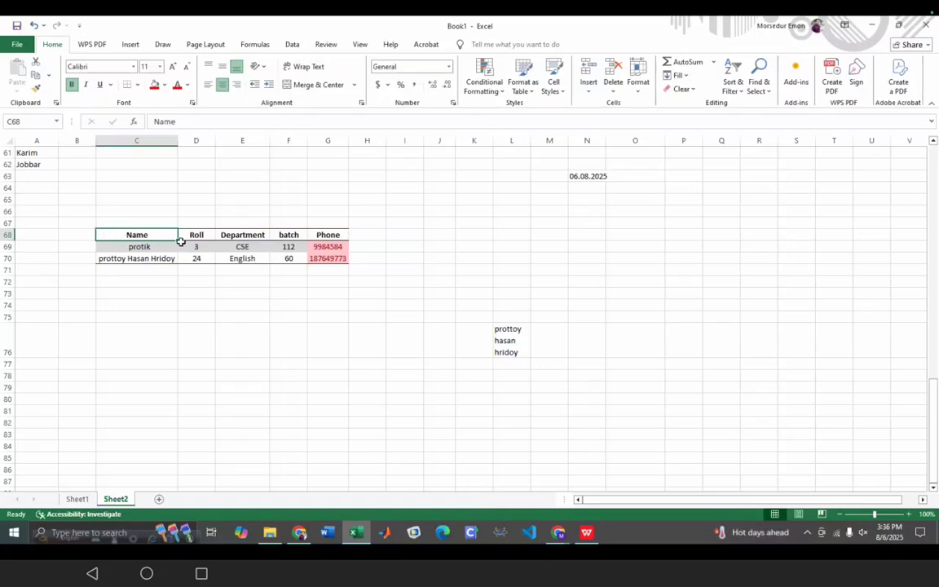
double_click(104, 233)
left_click_drag(97, 233, 124, 235)
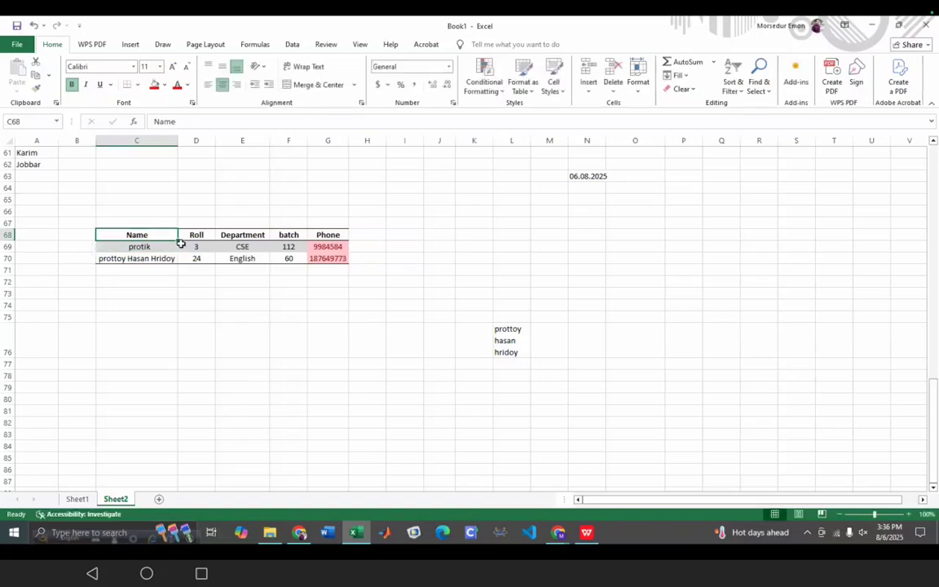
left_click(107, 245)
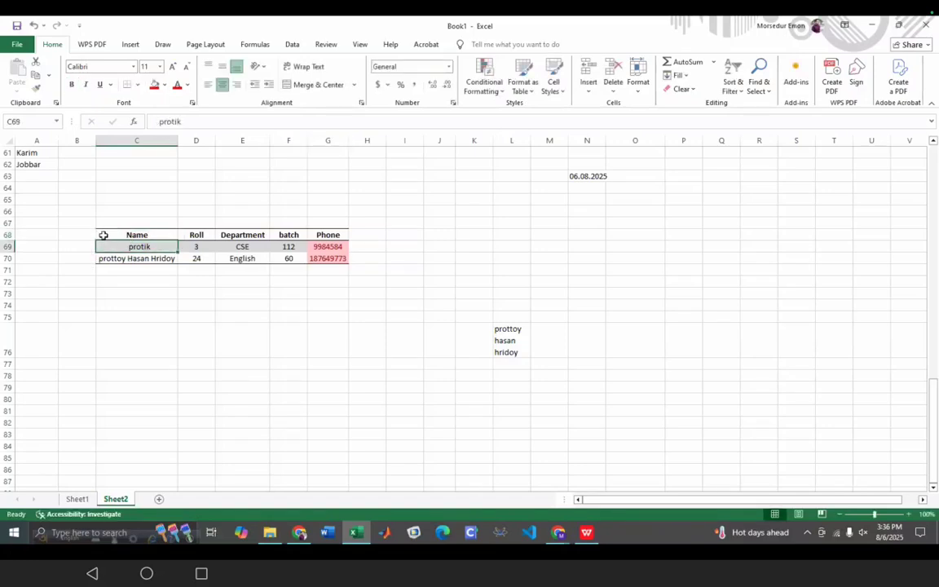
double_click(104, 236)
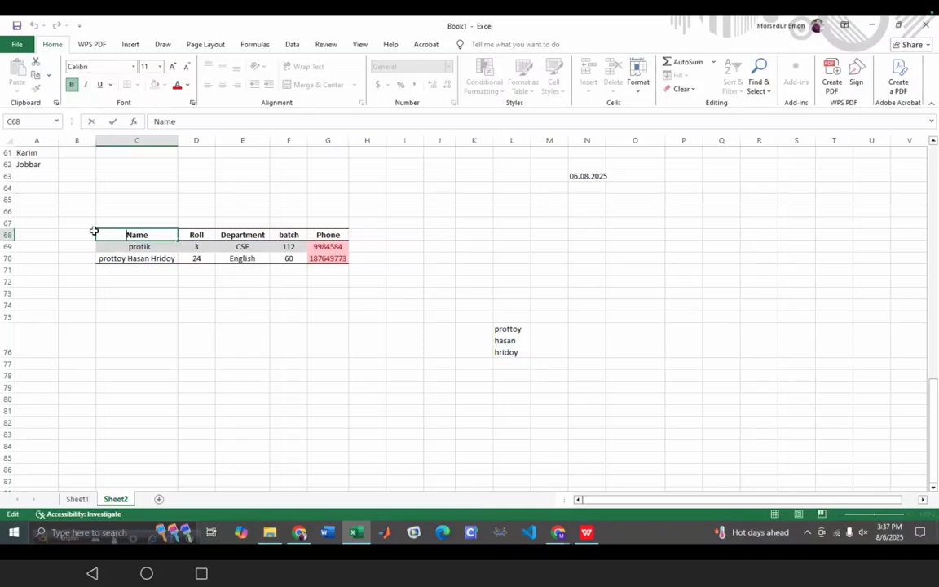
left_click(95, 232)
left_click(105, 232)
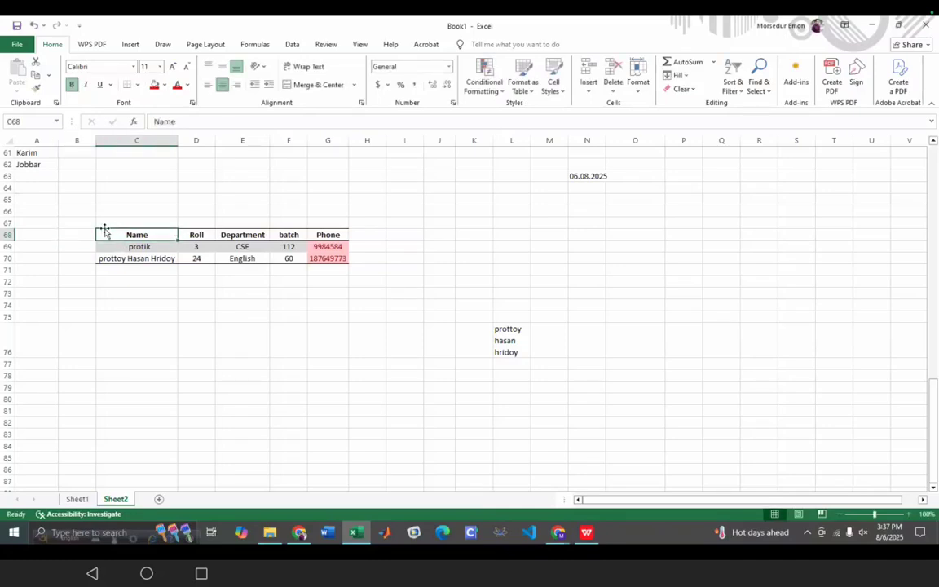
left_click(134, 46)
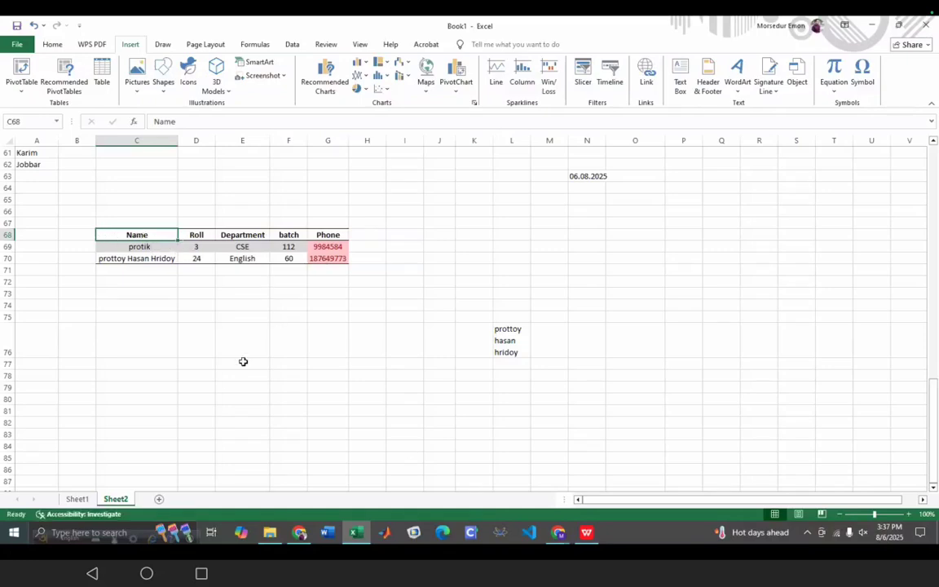
left_click_drag(96, 235, 60, 234)
left_click(114, 235)
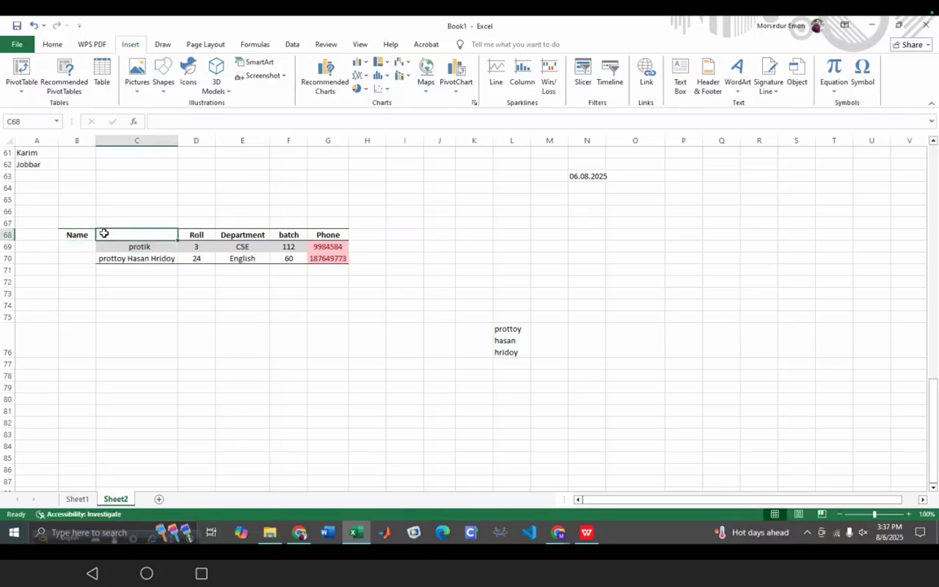
key("ctrl+z")
left_click(176, 347)
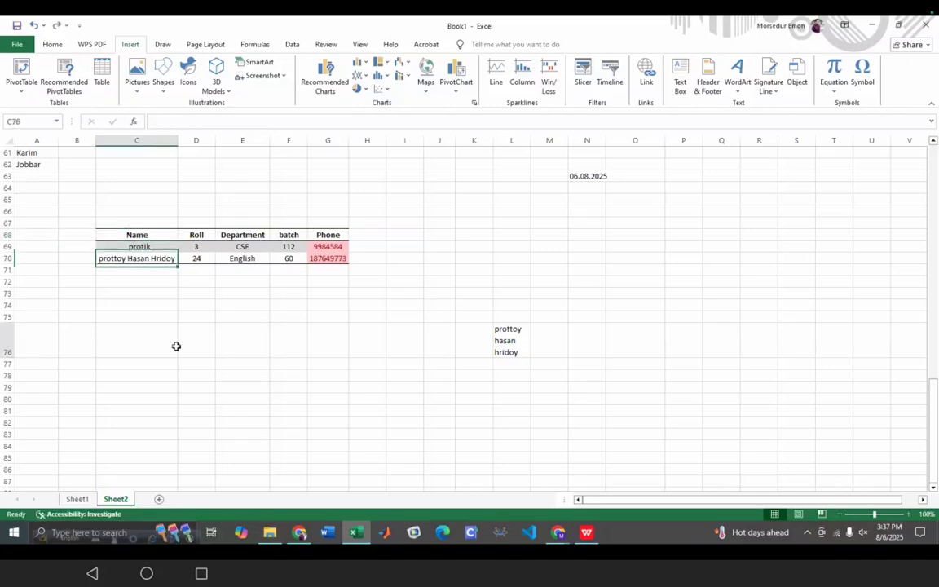
left_click(101, 235)
left_click(96, 232)
left_click_drag(96, 230, 96, 231)
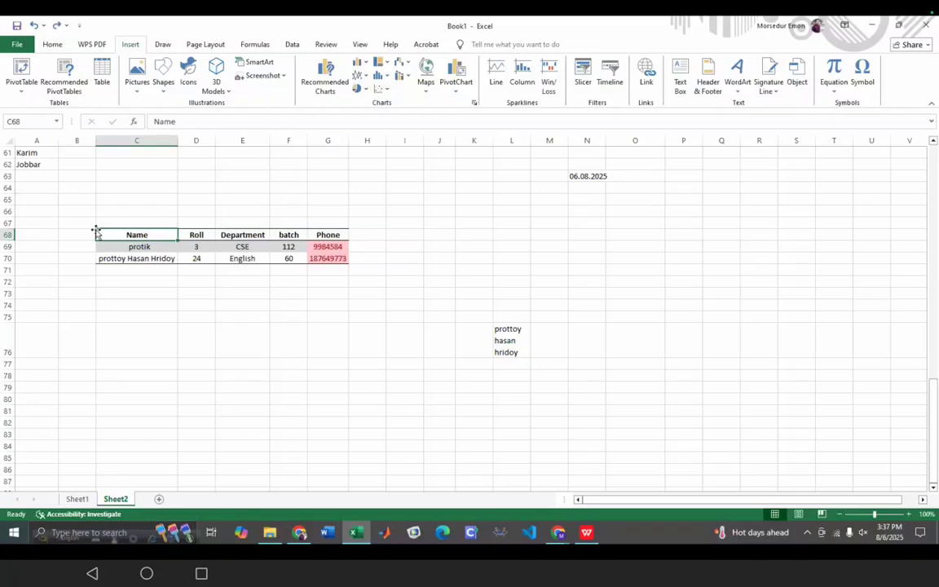
left_click(95, 233)
left_click(96, 235)
left_click(96, 235)
left_click_drag(98, 234, 160, 236)
left_click_drag(98, 233, 170, 243)
left_click_drag(359, 267, 103, 235)
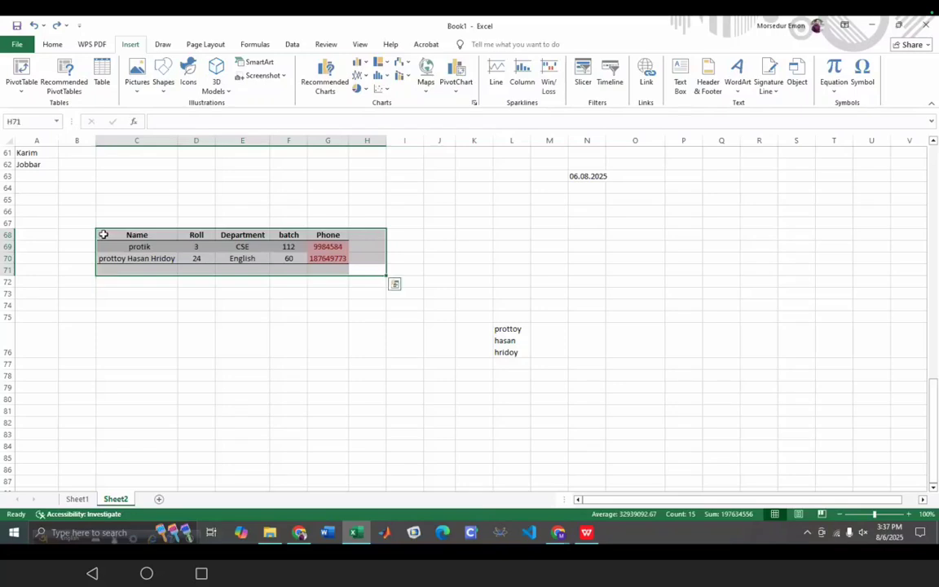
left_click(112, 231)
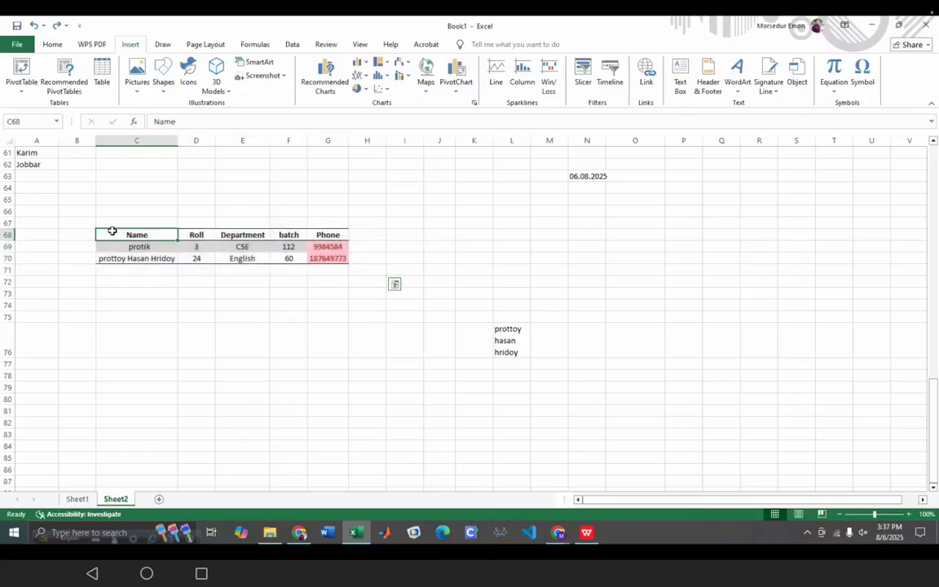
left_click_drag(360, 267, 246, 260)
left_click_drag(371, 431, 369, 422)
left_click(339, 265)
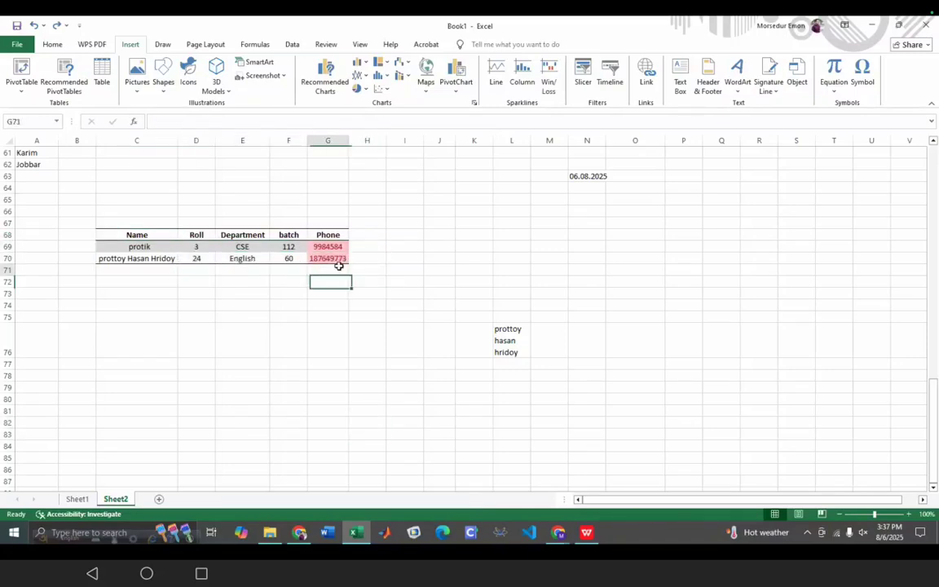
left_click_drag(338, 266, 115, 235)
left_click(114, 234)
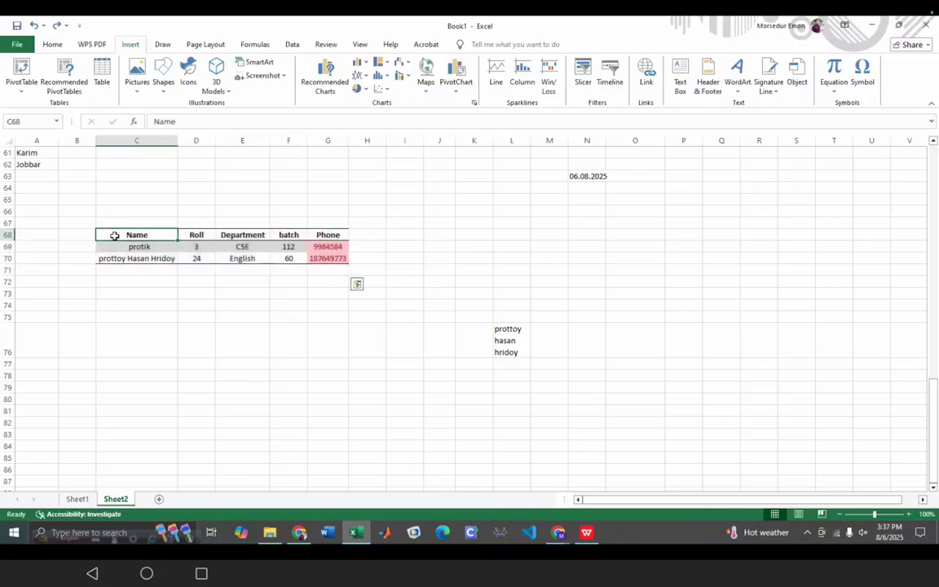
left_click_drag(352, 260, 126, 234)
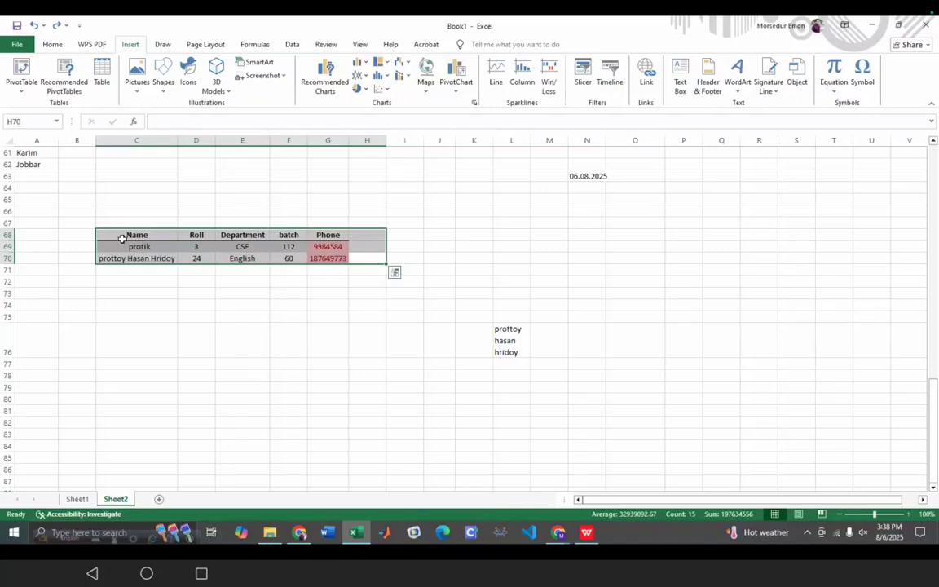
left_click(106, 223)
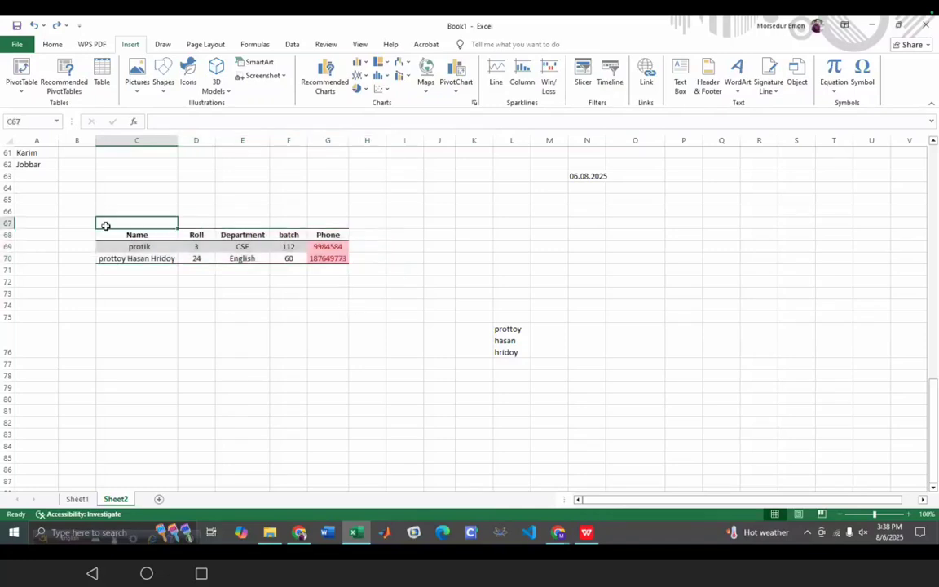
left_click_drag(353, 266, 129, 237)
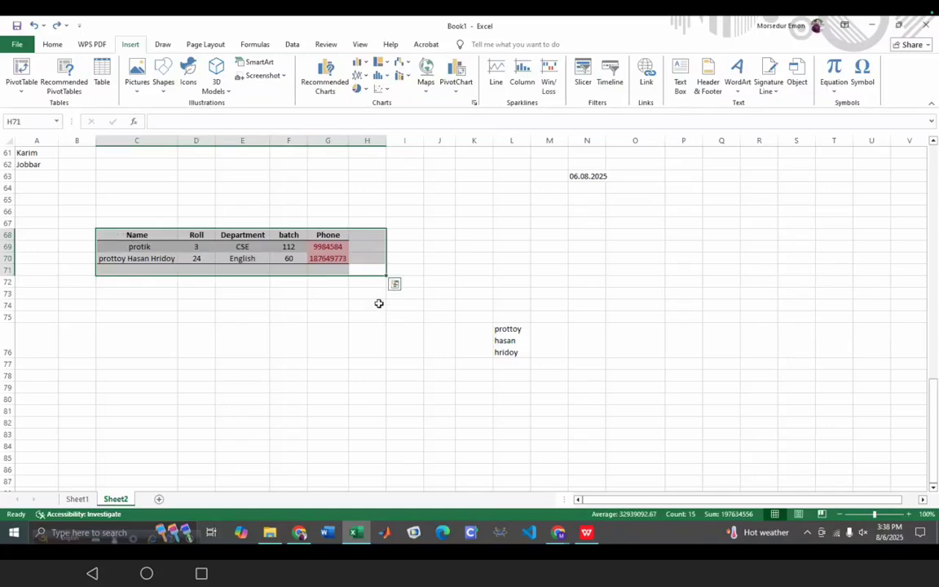
left_click(395, 286)
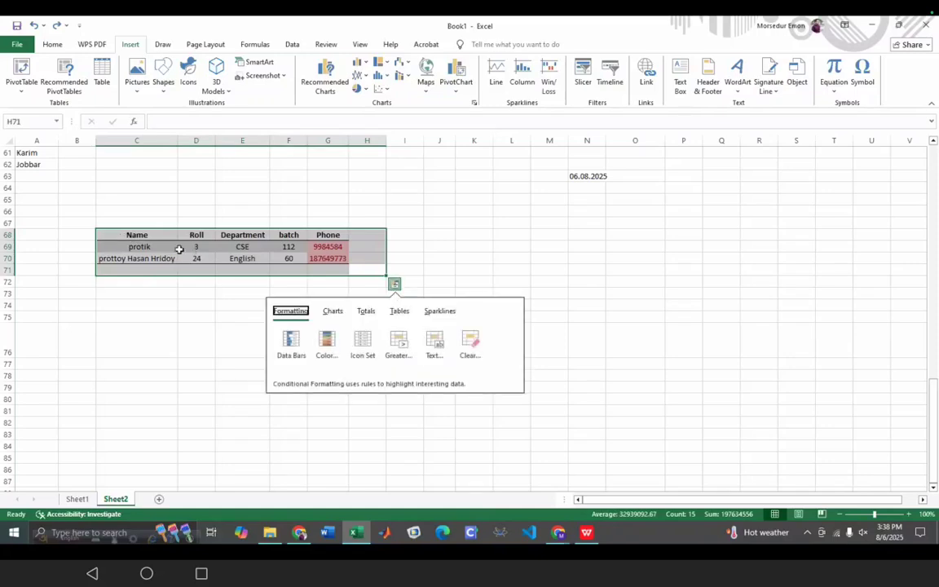
left_click(102, 234)
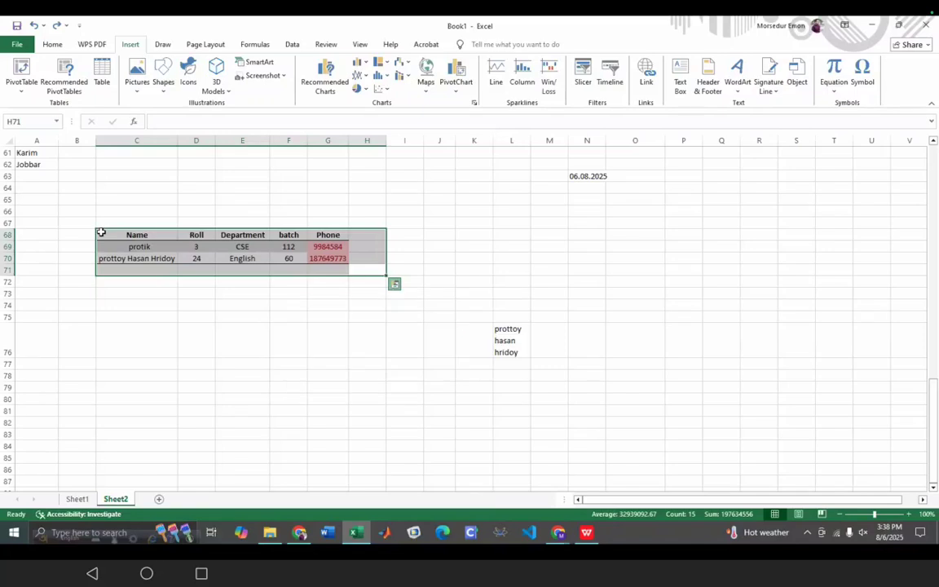
left_click_drag(103, 234, 327, 260)
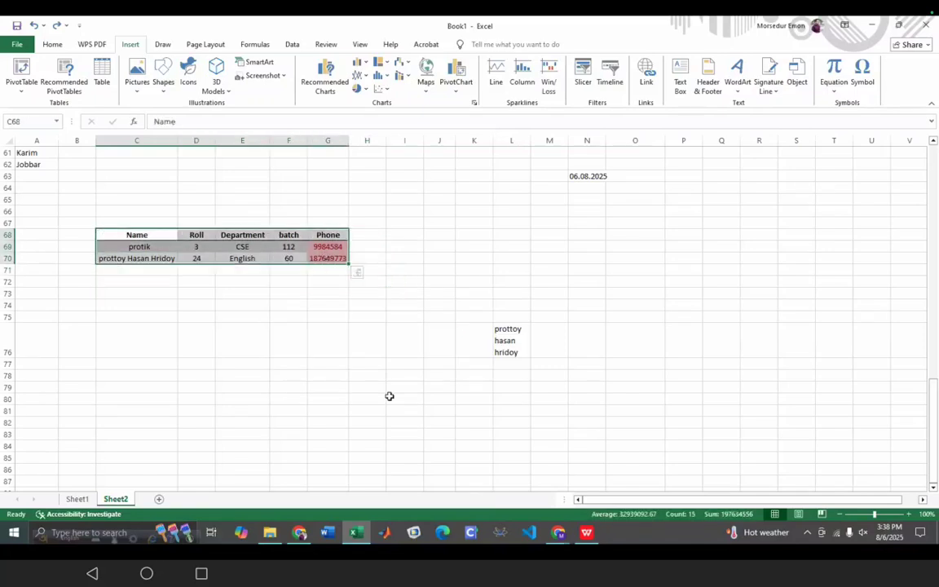
left_click(328, 435)
- Enter headings Name, Roll and Dept in F81:H81 and start a table from F81:H84
scroll(266, 439, "down", 3)
left_click(279, 317)
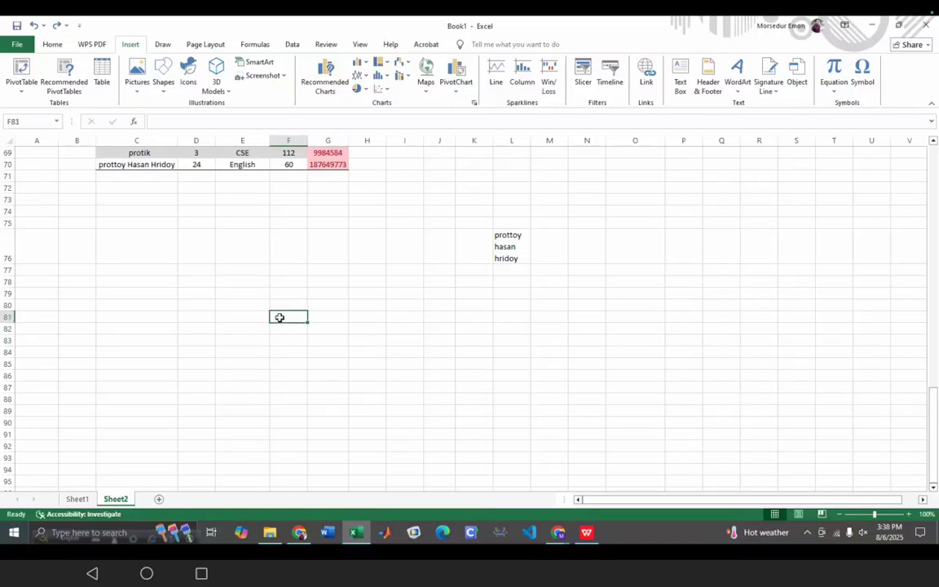
type("Name")
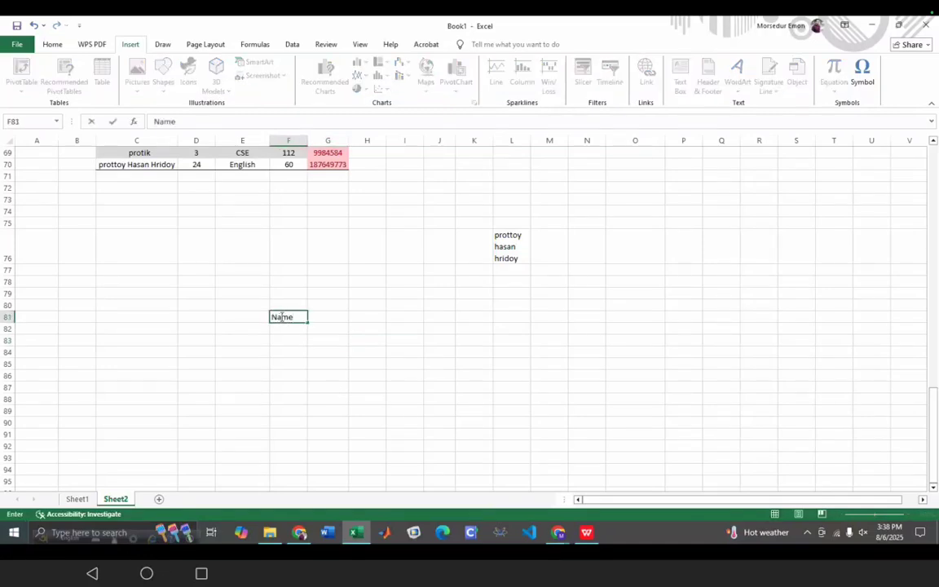
left_click(327, 323)
type("Roll")
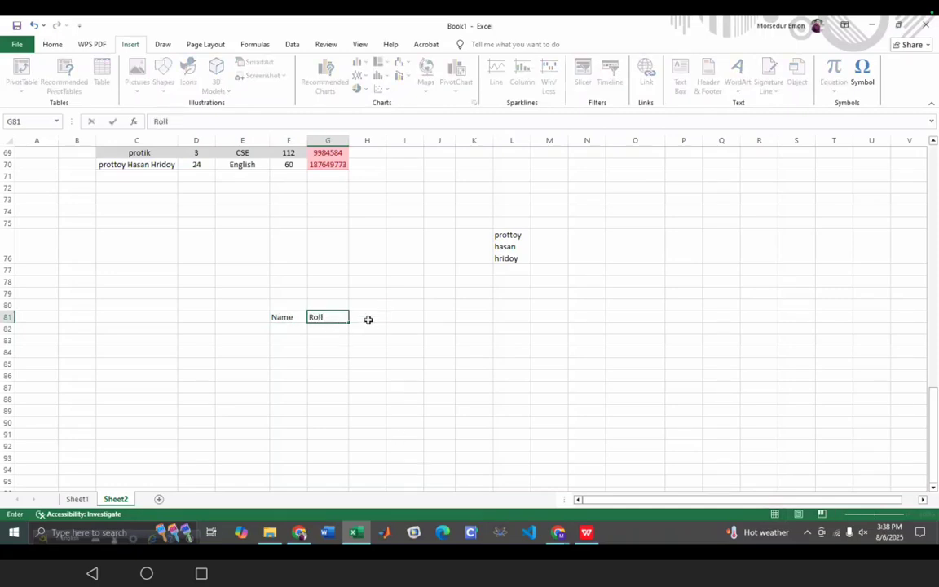
left_click(367, 320)
type("D")
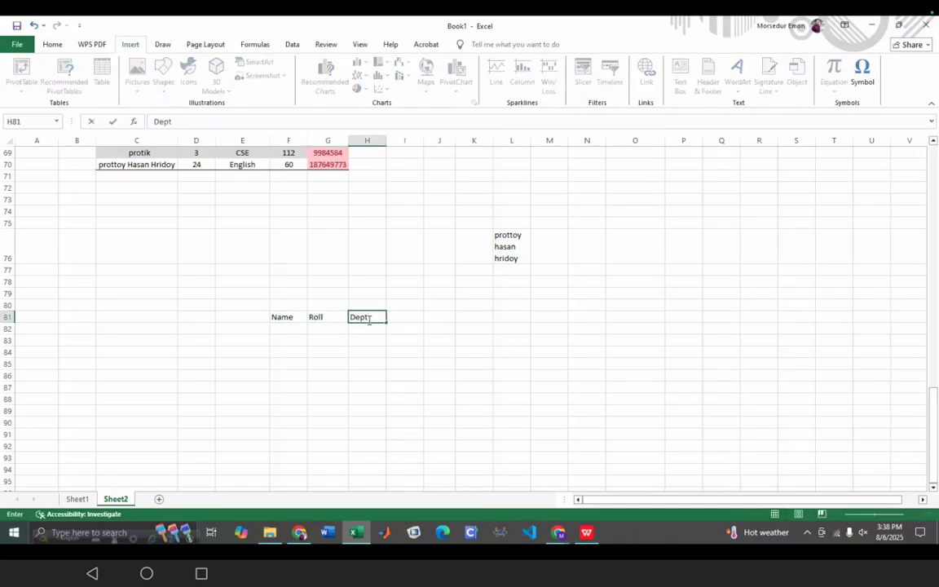
type("ept")
left_click_drag(277, 317, 371, 352)
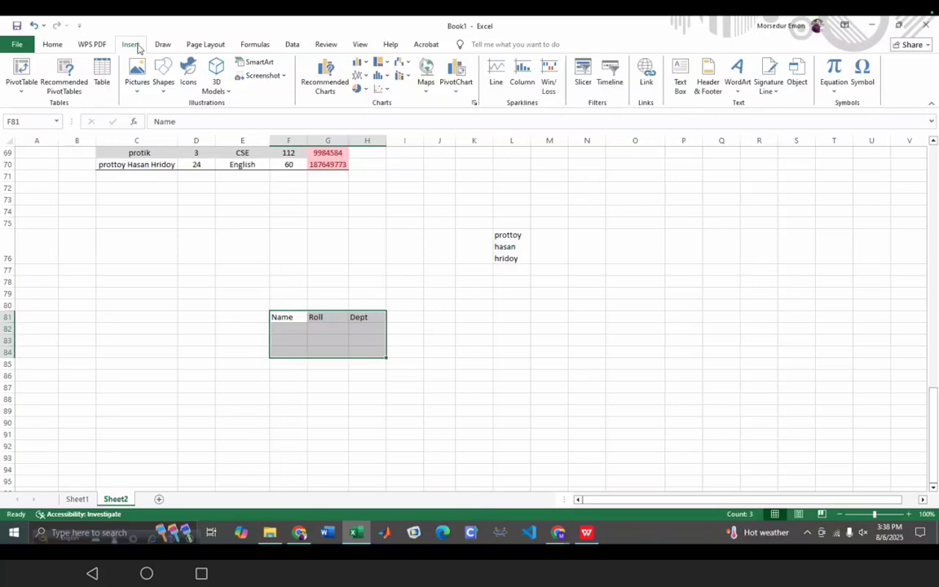
left_click(98, 75)
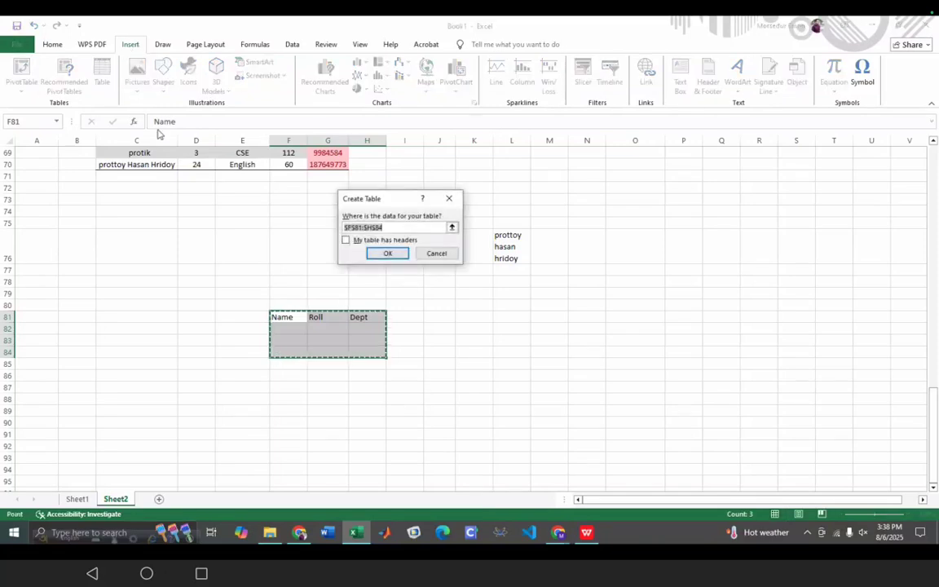
- Create the F81:H84 table with a black header style and move it to start at G79
left_click(388, 254)
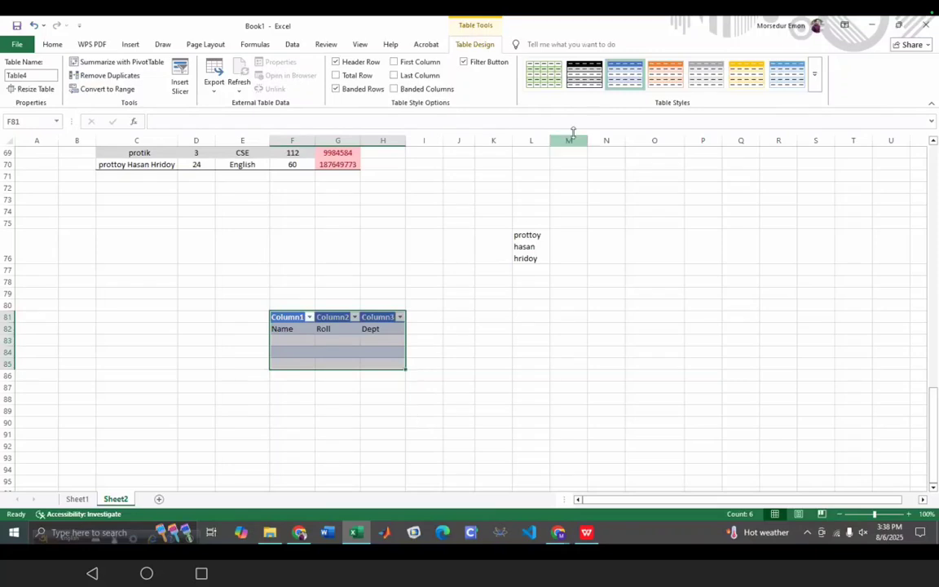
left_click(585, 74)
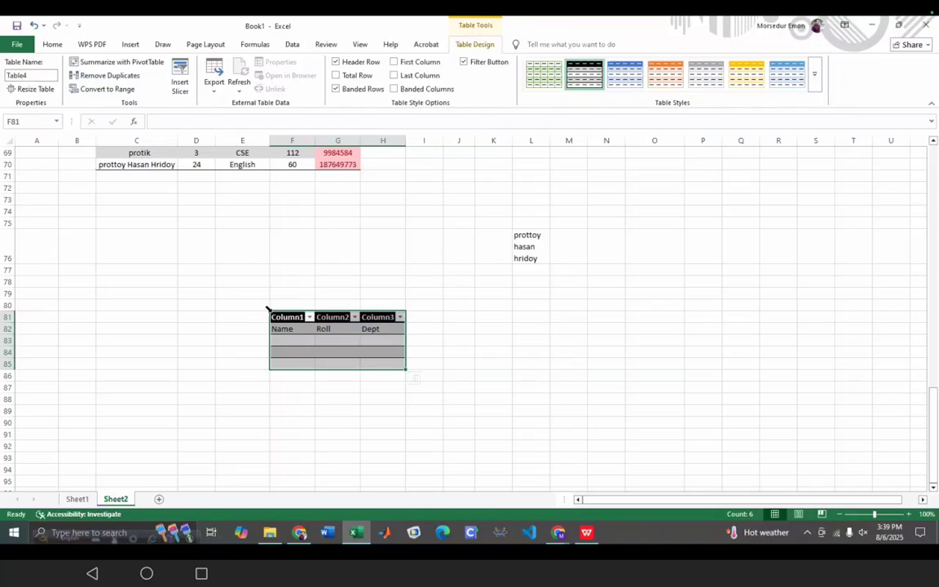
left_click_drag(270, 314, 694, 341)
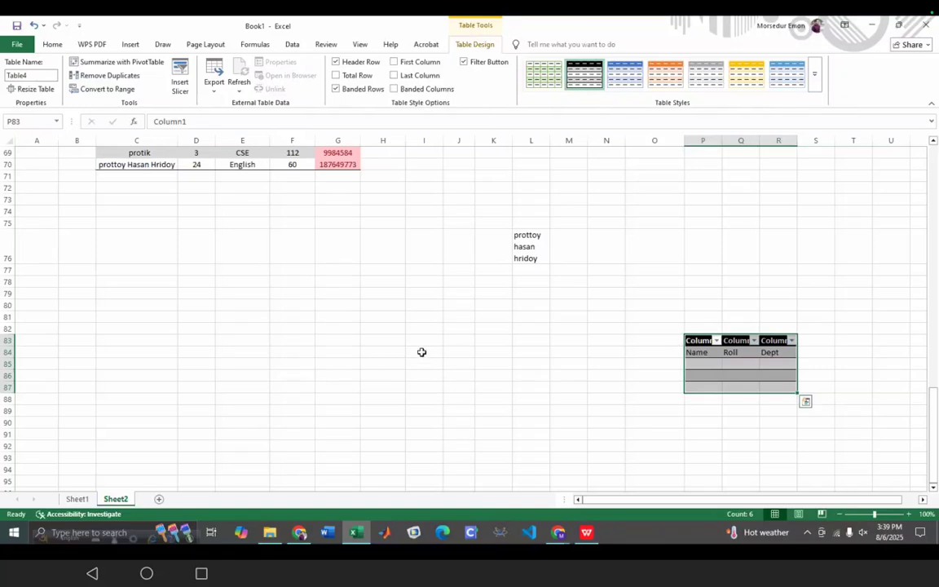
scroll(422, 352, "up", 1)
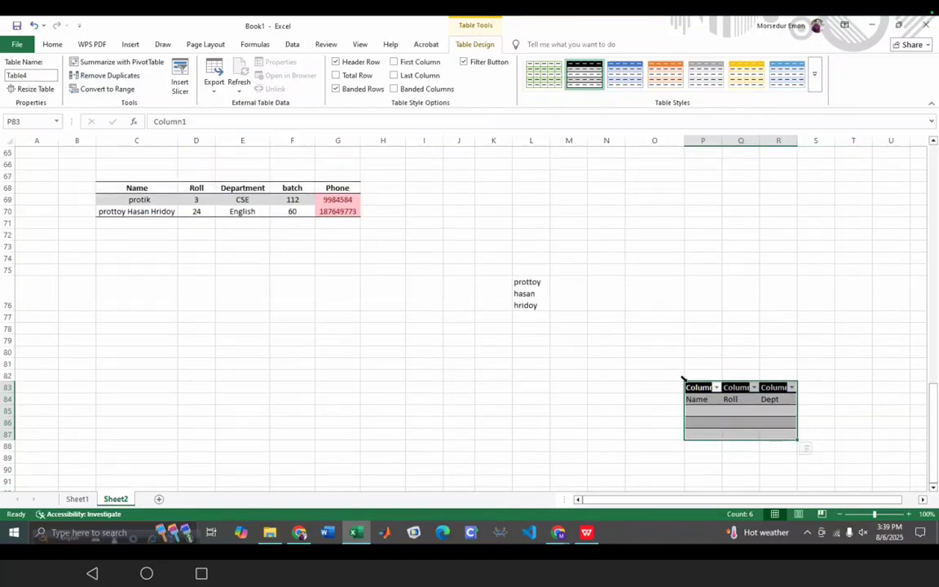
left_click_drag(687, 385, 332, 346)
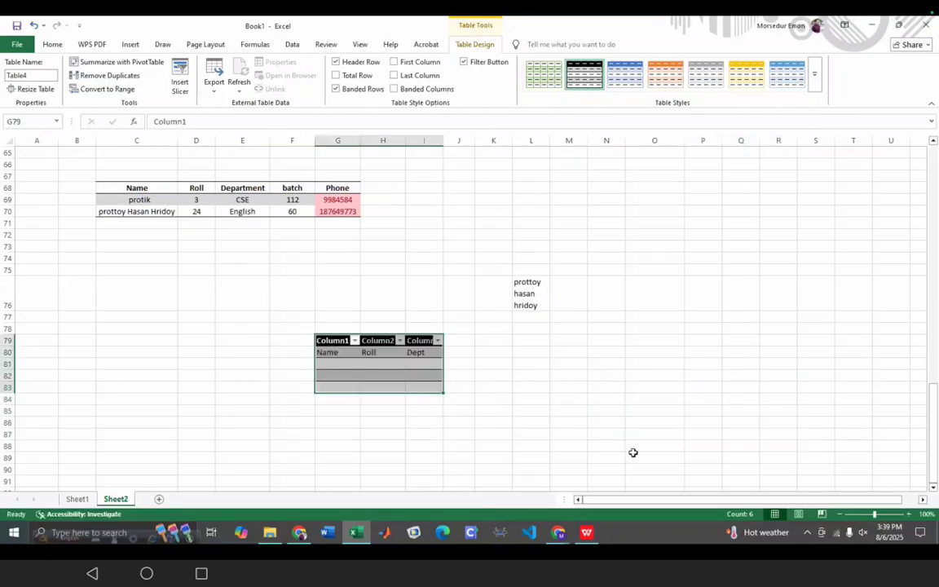
left_click(654, 414)
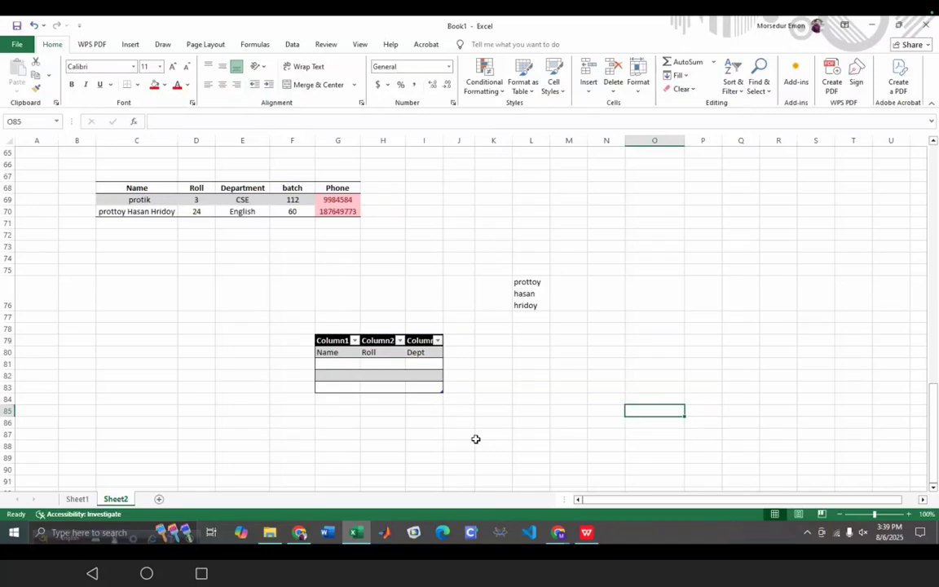
- Select the Prottoy Group sales report A57:K60 and convert it into a table
scroll(529, 392, "up", 3)
scroll(529, 392, "up", 5)
scroll(531, 390, "down", 3)
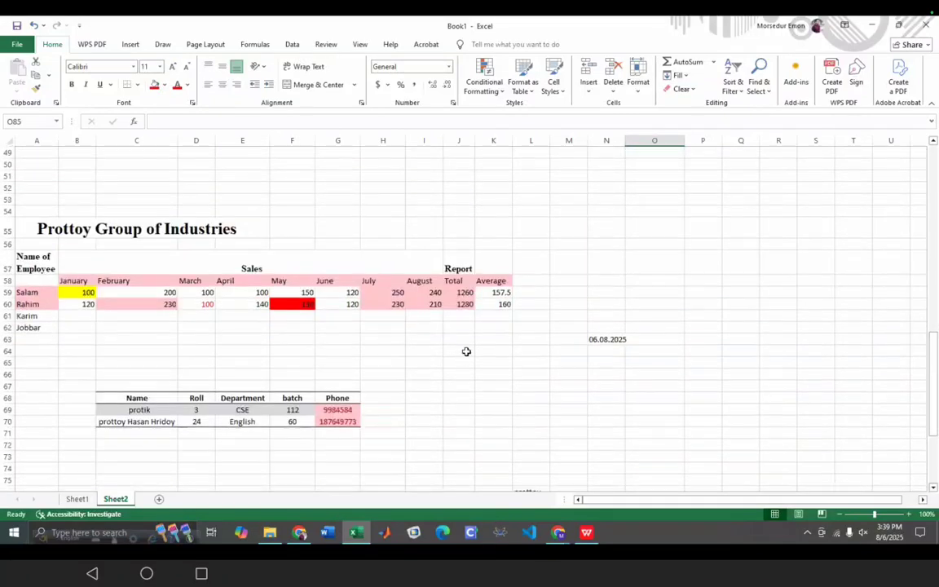
left_click_drag(504, 305, 31, 269)
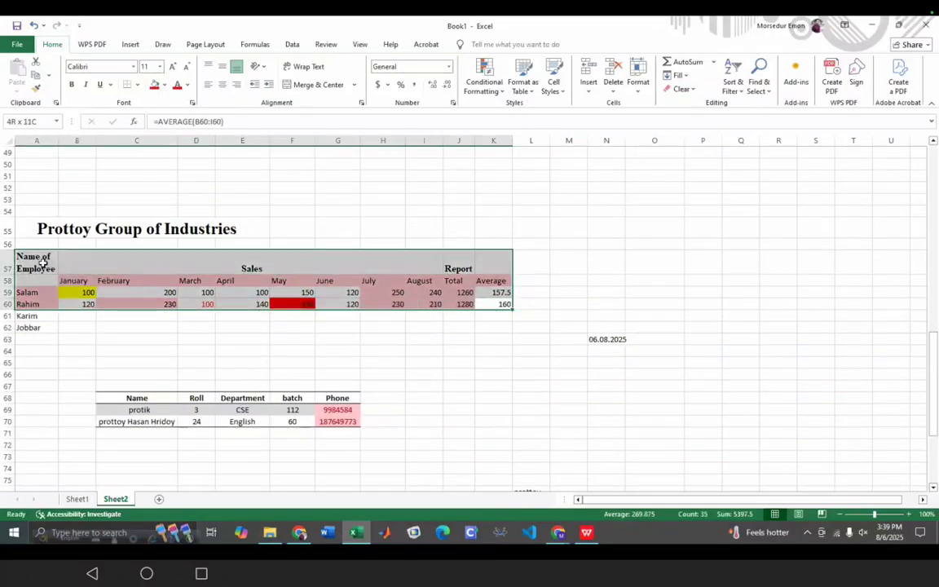
left_click(130, 43)
left_click(105, 73)
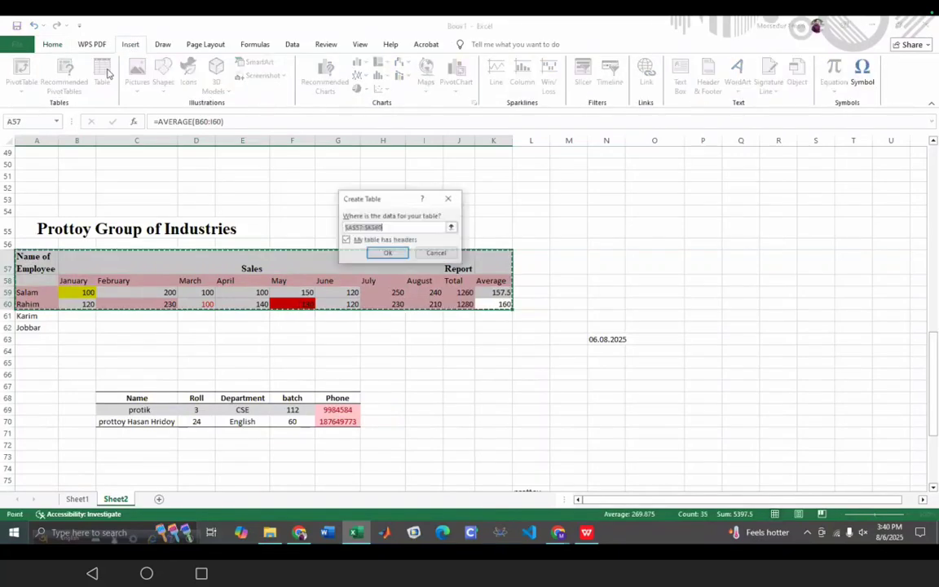
left_click(387, 253)
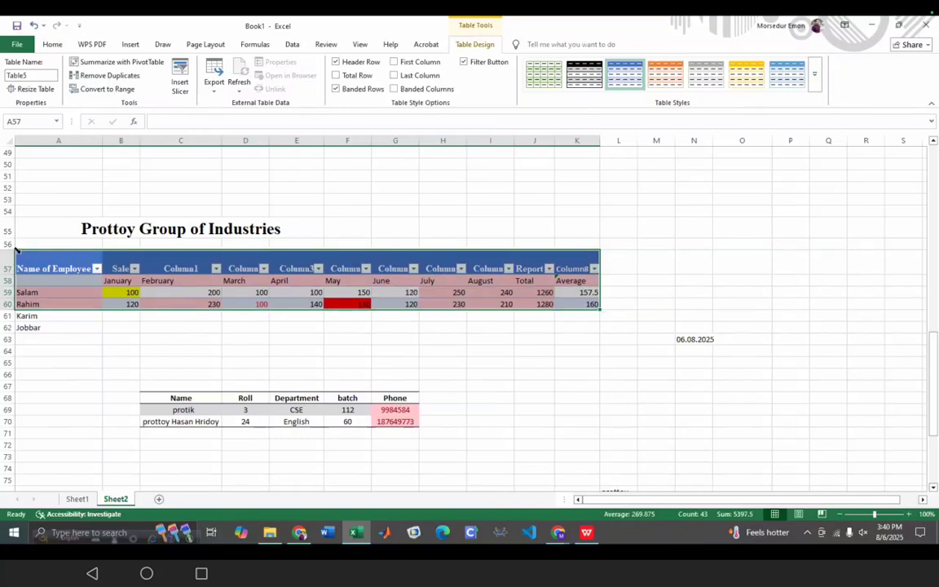
- Toggle selection of the whole sales table, then select the small table's Column1 header
left_click(19, 255)
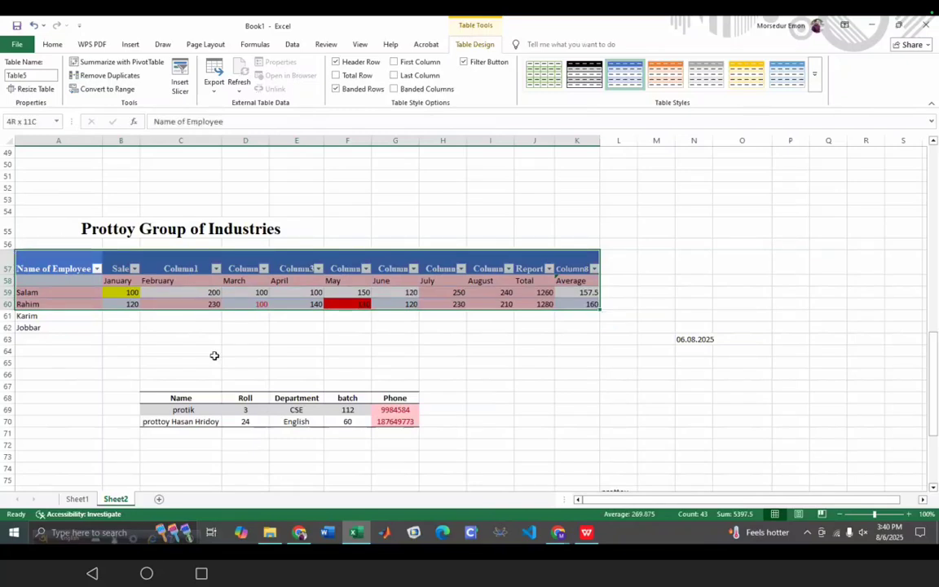
left_click(17, 249)
left_click(17, 250)
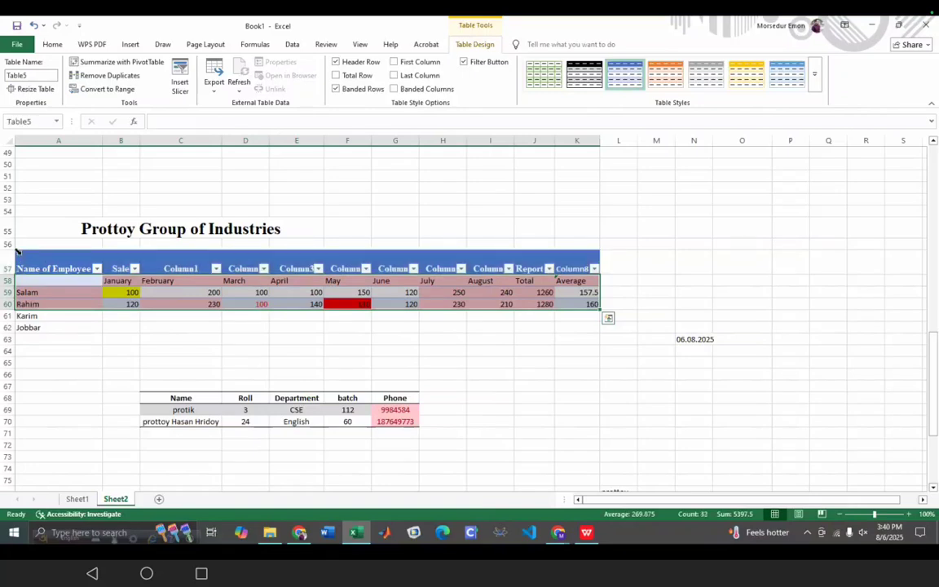
left_click(17, 248)
left_click(16, 249)
scroll(447, 445, "down", 5)
left_click(359, 341)
left_click(405, 342)
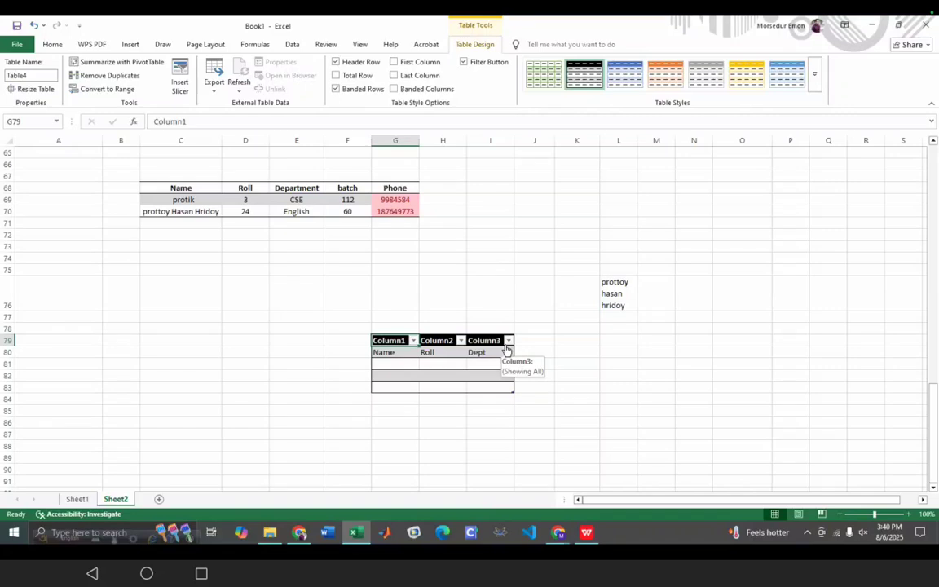
left_click(371, 331)
left_click(650, 439)
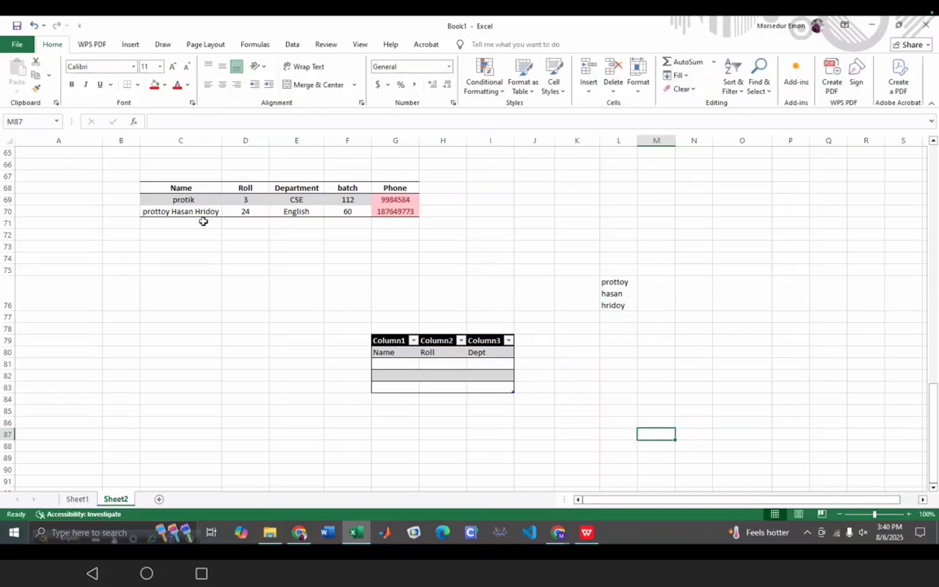
left_click(244, 200)
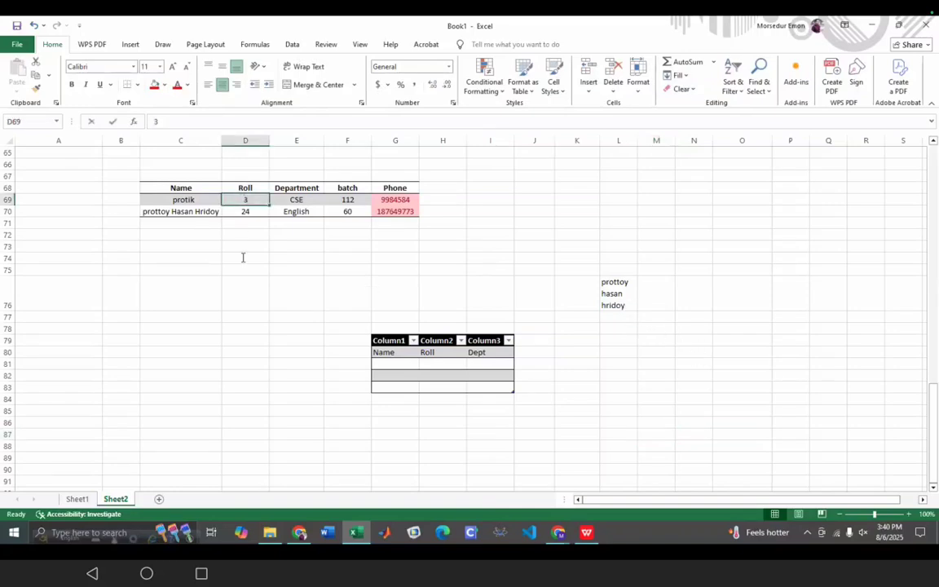
key("F2")
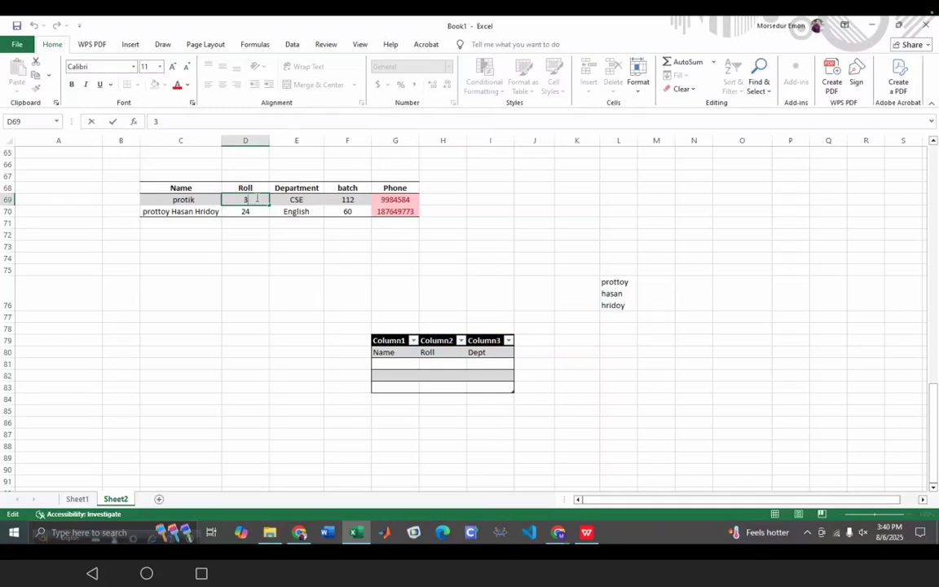
left_click_drag(258, 200, 723, 398)
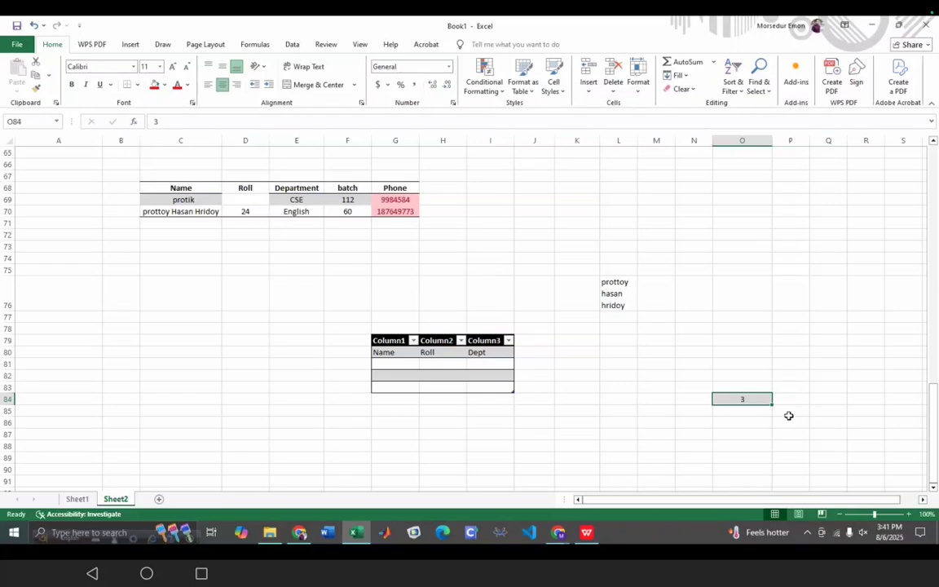
left_click_drag(716, 398, 235, 203)
left_click(239, 340)
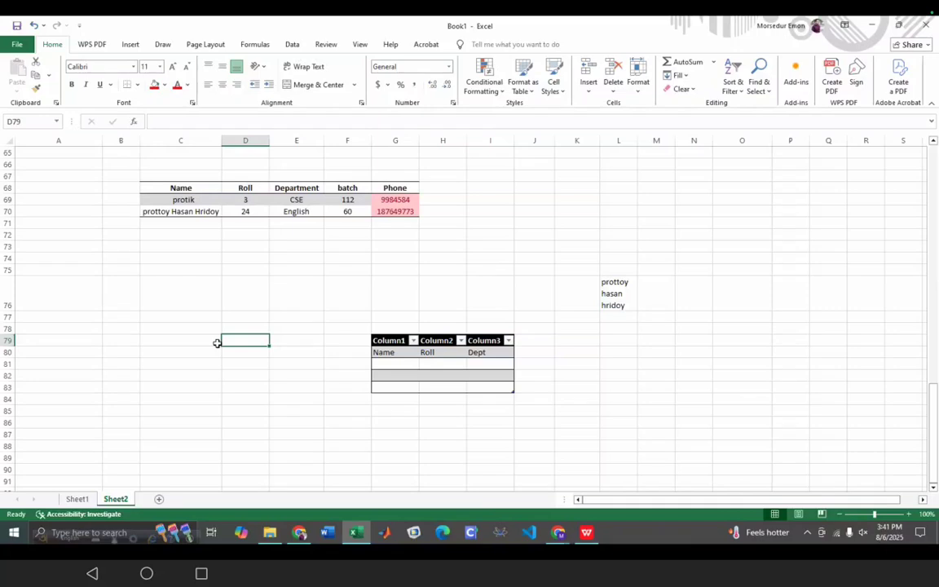
- Enter 1 in I92 and 2 in I93
scroll(571, 351, "down", 5)
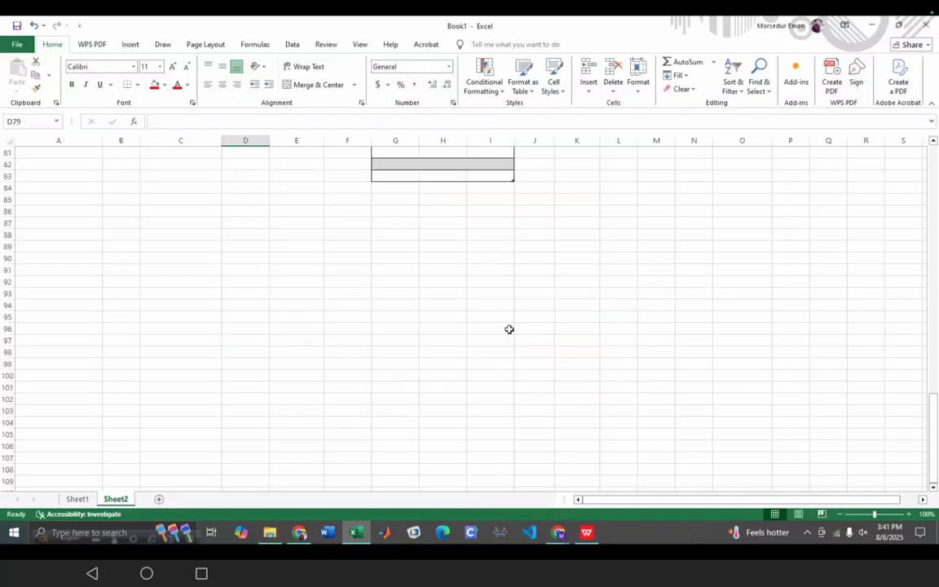
left_click(491, 279)
type("1")
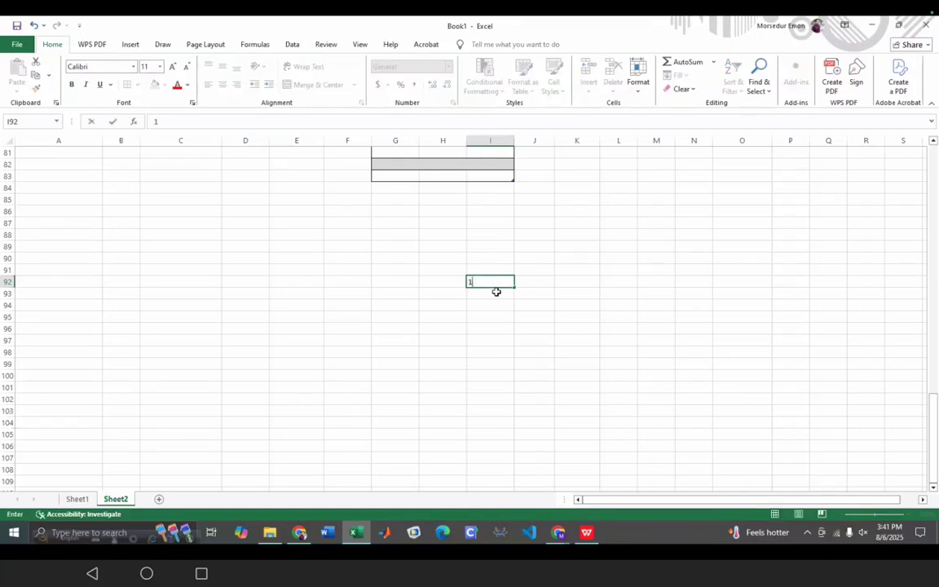
key("Return")
type("2")
key("Return")
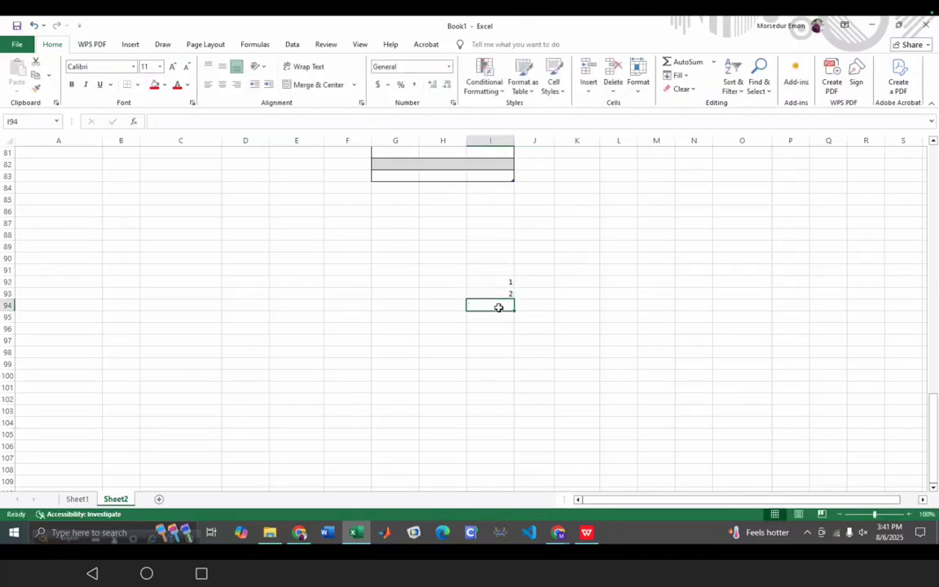
- Try extending the series from I92, then drag the 1 onto I93, raising a replace warning
left_click(510, 286)
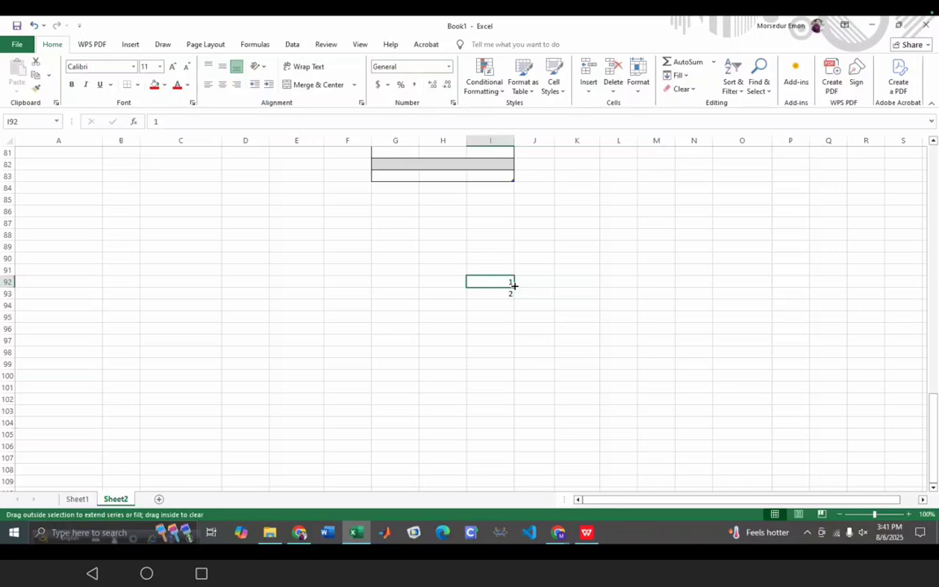
mouse_move(512, 294)
left_mouse_down()
mouse_move(509, 310)
mouse_move(510, 281)
left_mouse_up()
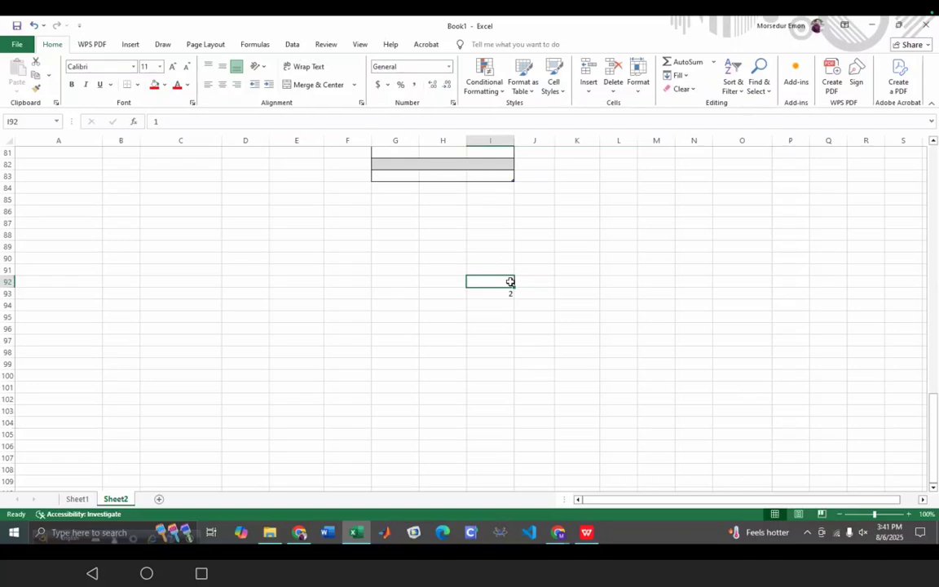
left_click(521, 283)
left_click(478, 280)
mouse_move(512, 285)
left_mouse_down()
mouse_move(511, 296)
mouse_move(508, 289)
left_mouse_up()
mouse_move(513, 279)
left_mouse_down()
mouse_move(511, 305)
mouse_move(516, 283)
left_mouse_up()
left_click_drag(514, 286, 514, 287)
mouse_move(511, 295)
left_mouse_down()
mouse_move(510, 330)
mouse_move(513, 284)
mouse_move(497, 287)
left_mouse_up()
left_click(497, 292)
left_click(498, 282)
left_click_drag(509, 287, 503, 295)
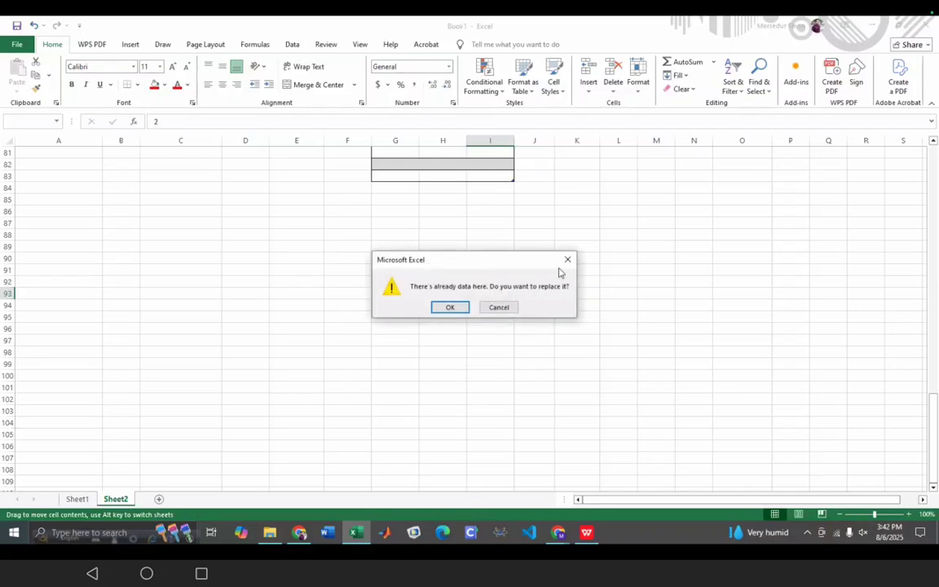
- Dismiss the replace warning and fill I92:I106 with the series 1 to 15
left_click(563, 268)
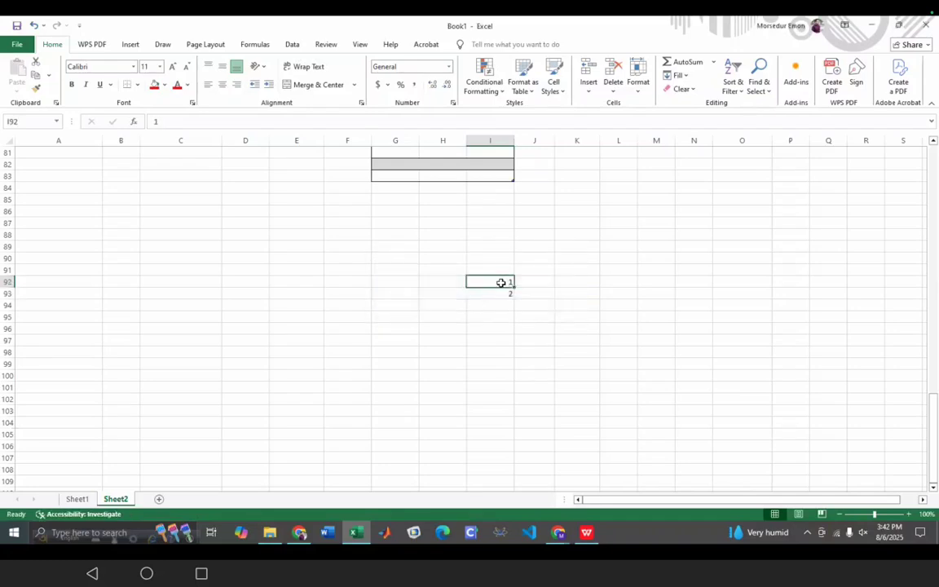
left_click_drag(511, 291, 512, 284)
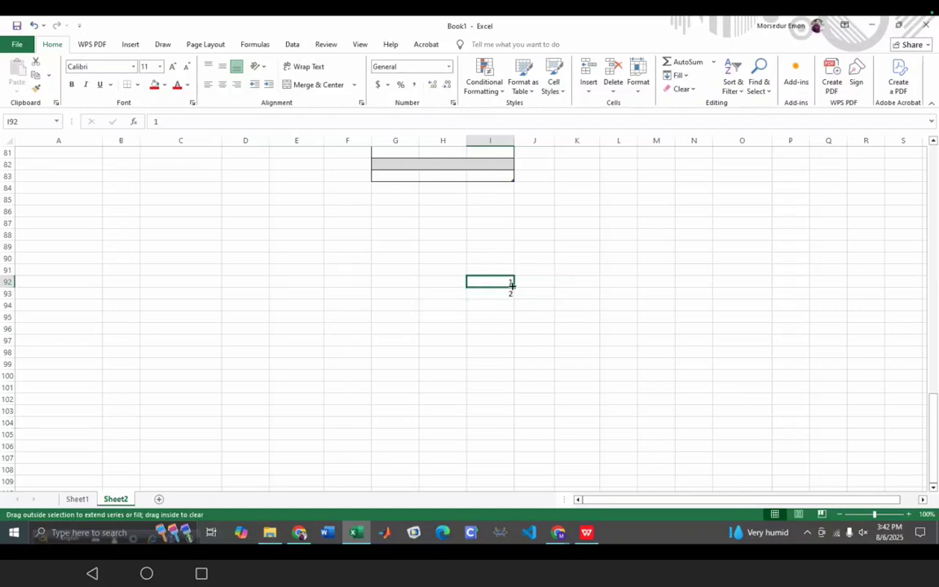
mouse_move(512, 285)
left_mouse_down()
mouse_move(517, 306)
mouse_move(510, 286)
left_mouse_up()
left_click(544, 317)
left_click(502, 271)
left_click(503, 281)
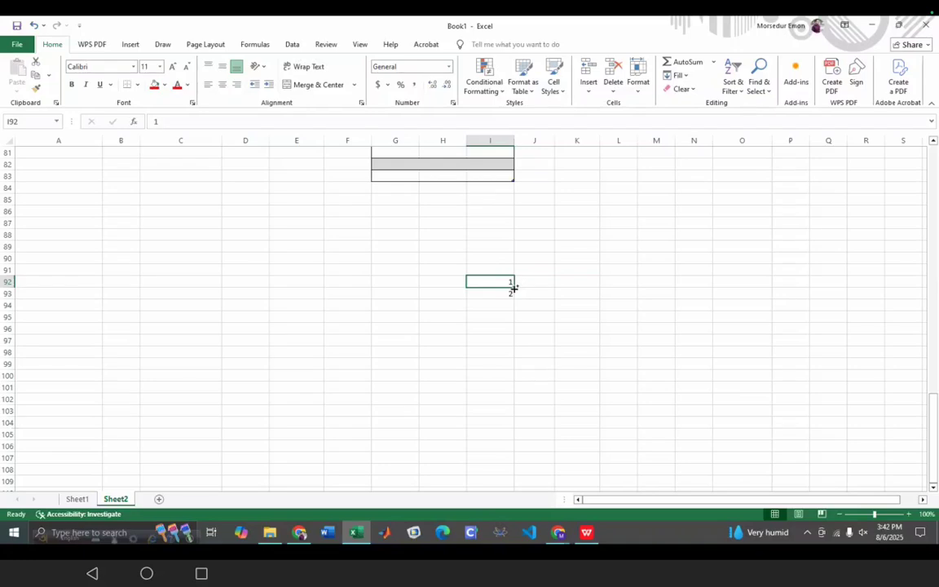
left_click_drag(513, 284, 515, 295)
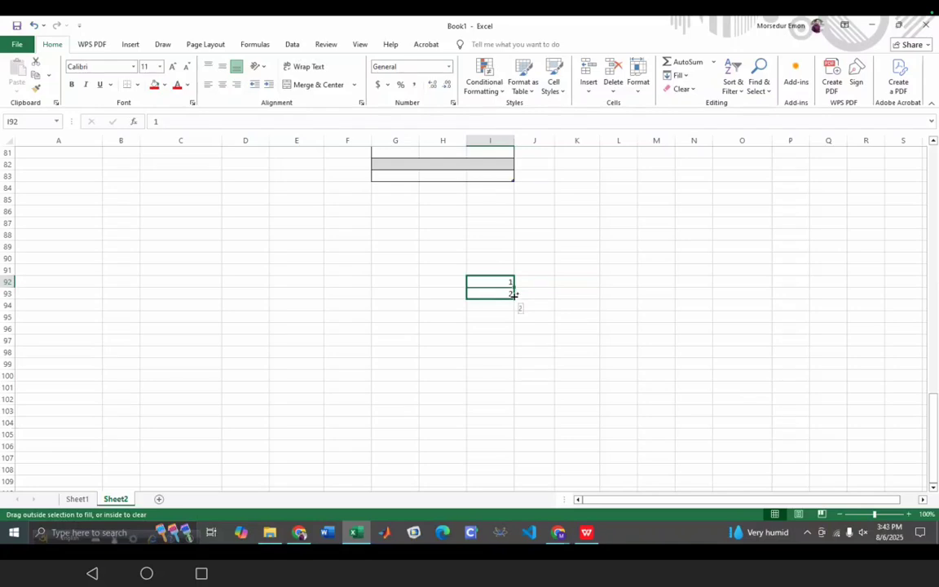
left_click_drag(514, 294, 510, 447)
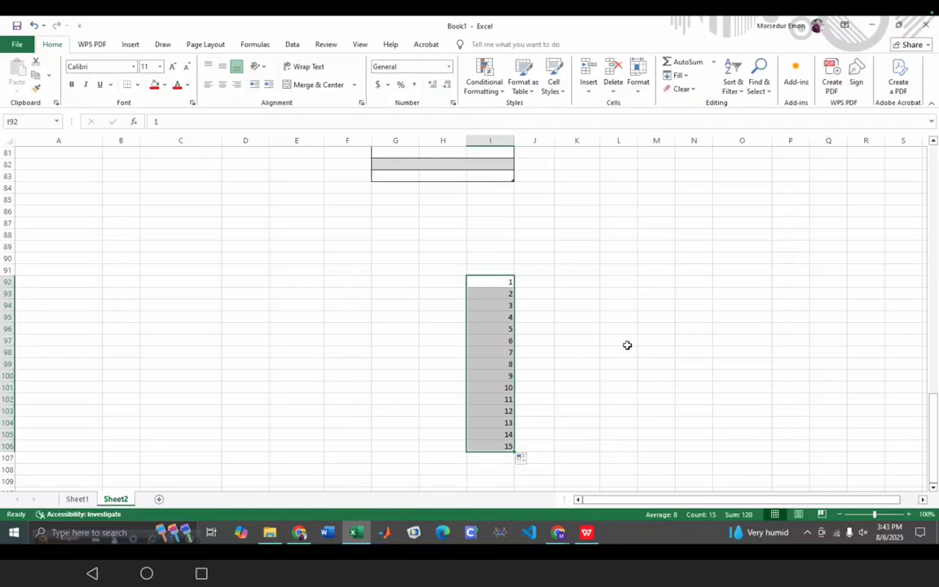
- Enter 1 and 2 in L93:L94 and fill the series down to 14 at L106
left_click(622, 294)
type("1")
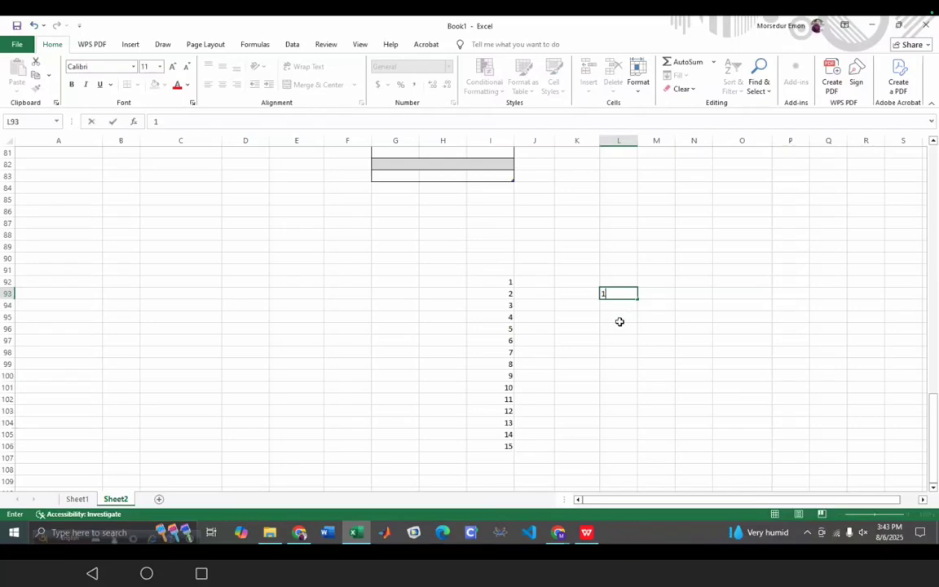
left_click(621, 306)
type("2")
left_click(632, 295)
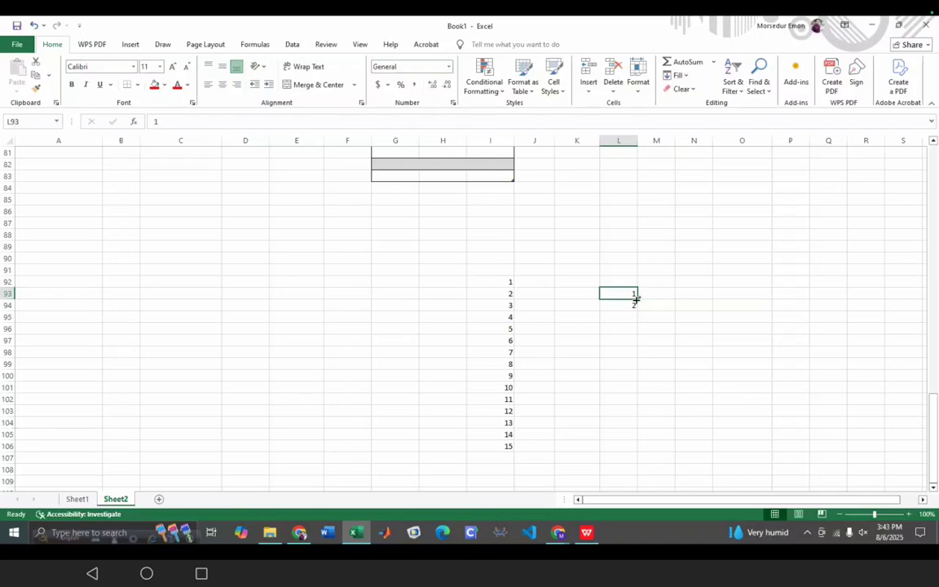
left_click_drag(635, 298, 626, 450)
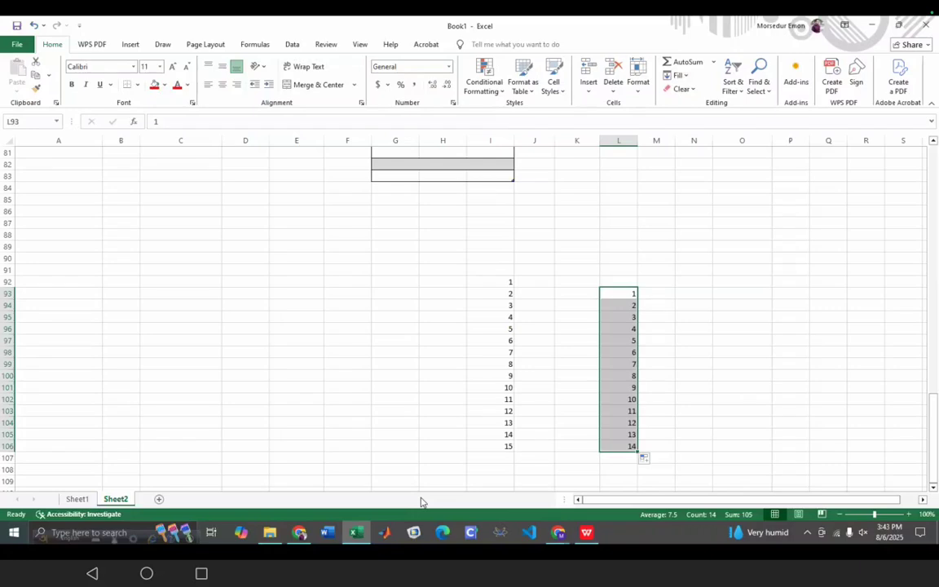
scroll(320, 392, "up", 7)
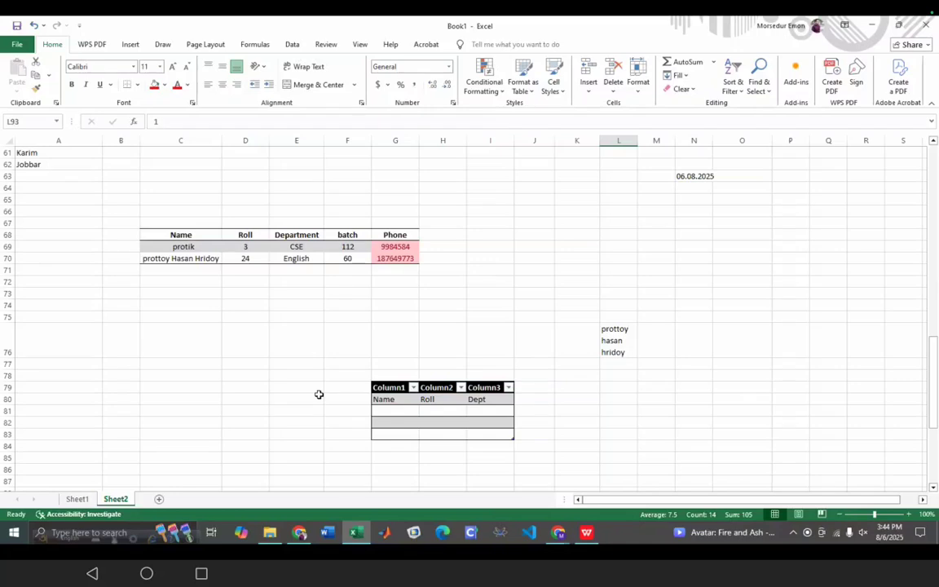
- Scroll over the Sheet2 tables, then switch to the Excel Manual PDF in Chrome
scroll(610, 392, "up", 4)
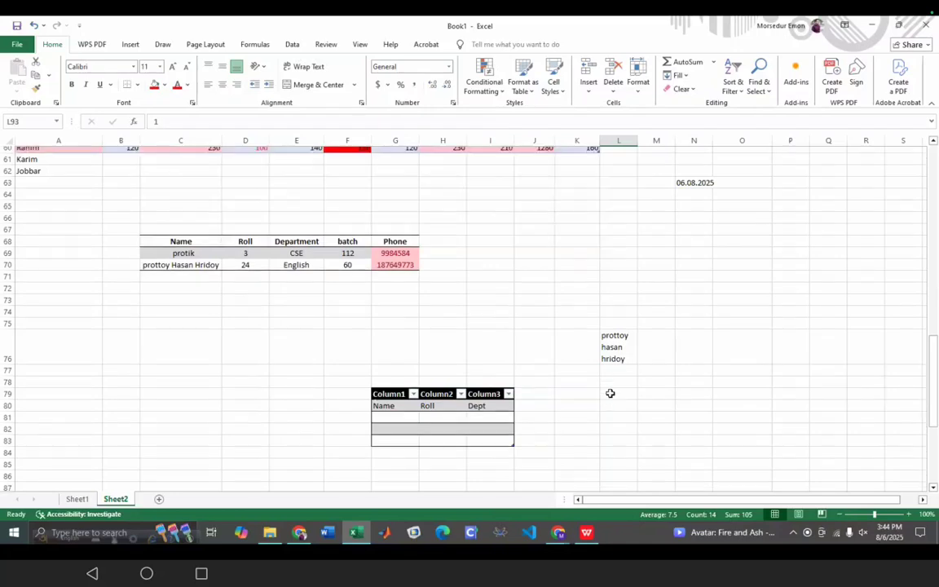
scroll(610, 393, "down", 5)
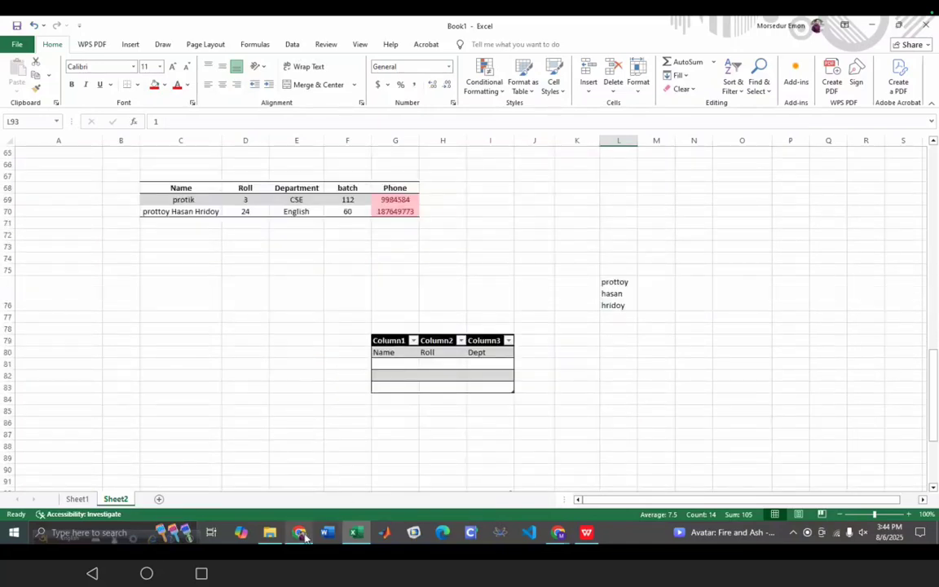
left_click(300, 532)
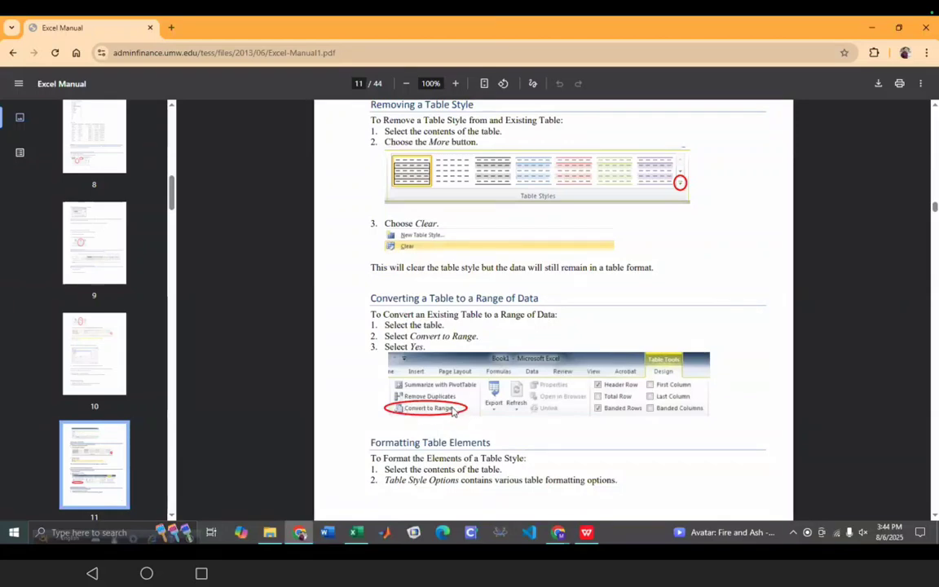
- Scroll the Excel Manual PDF from page 11 to page 12's Pivot Tables section
scroll(454, 412, "down", 3)
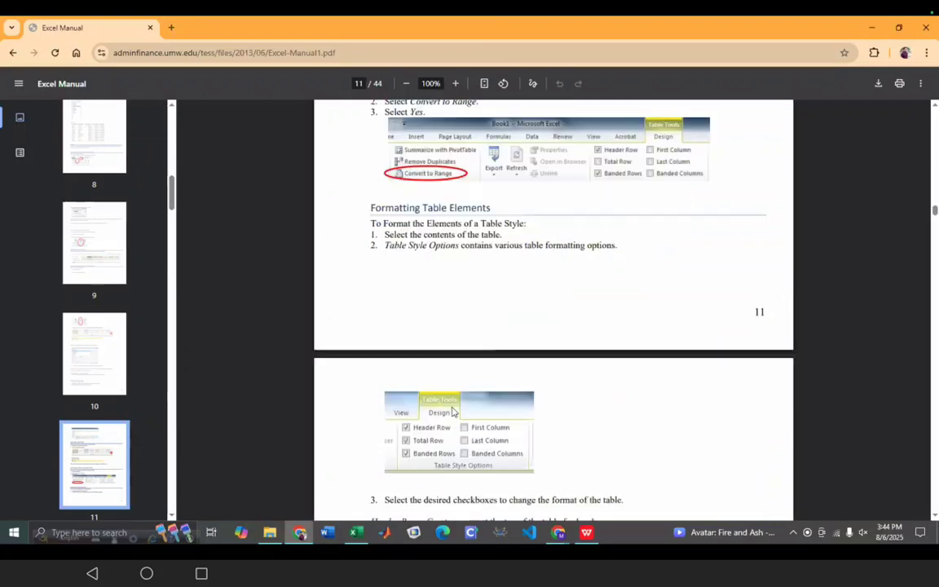
scroll(455, 412, "down", 4)
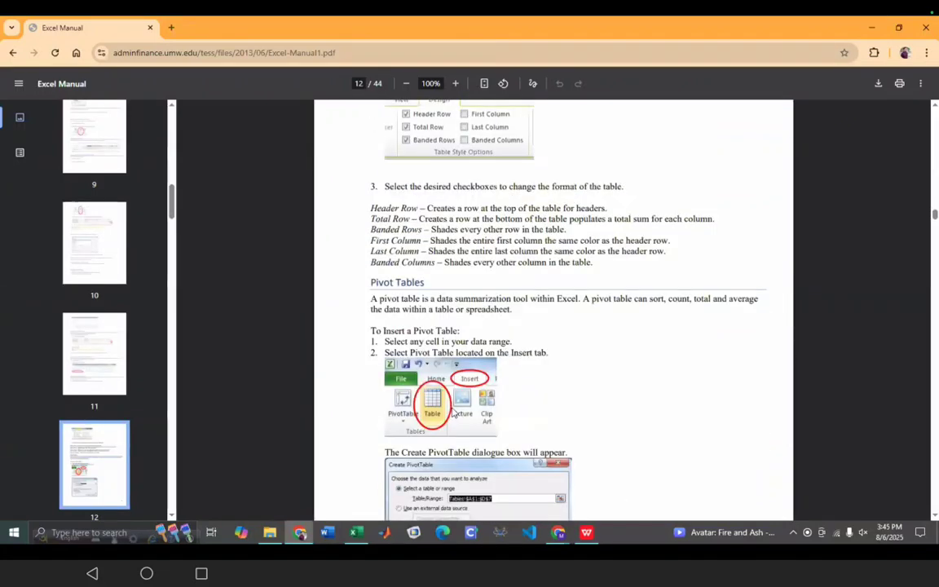
scroll(454, 412, "up", 1)
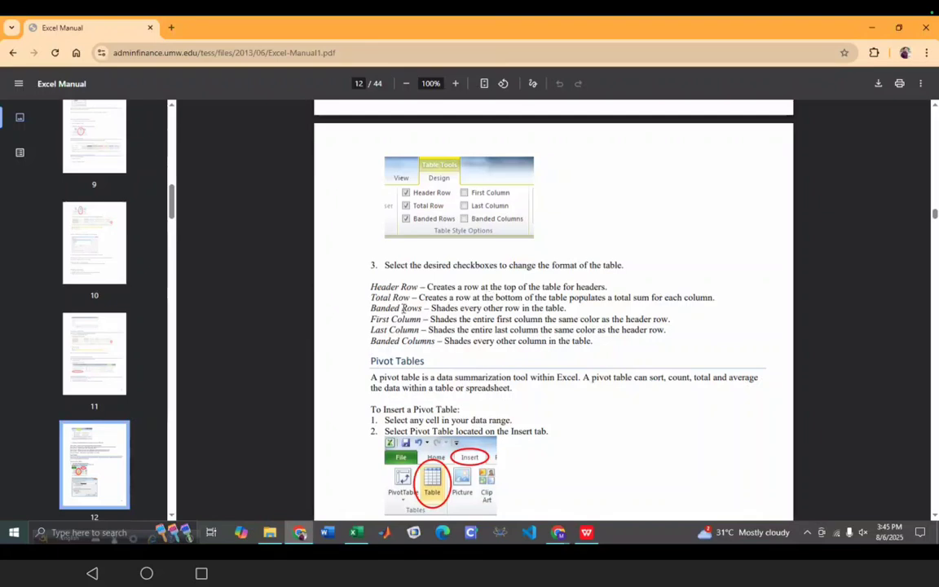
scroll(471, 285, "down", 3)
scroll(472, 286, "down", 1)
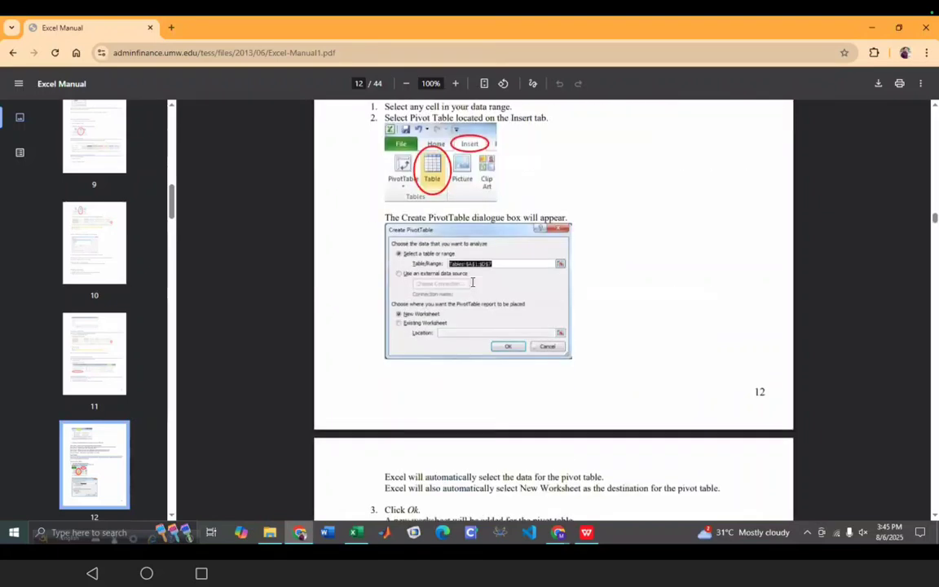
scroll(474, 287, "up", 1)
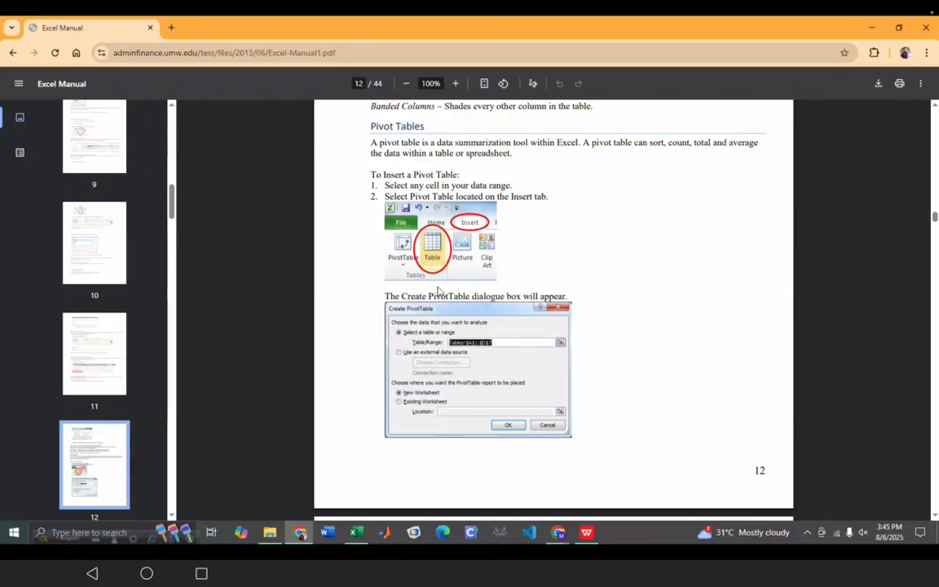
- Return to the Excel workbook and select empty cell E129
left_click(366, 535)
scroll(425, 359, "down", 20)
left_click(294, 348)
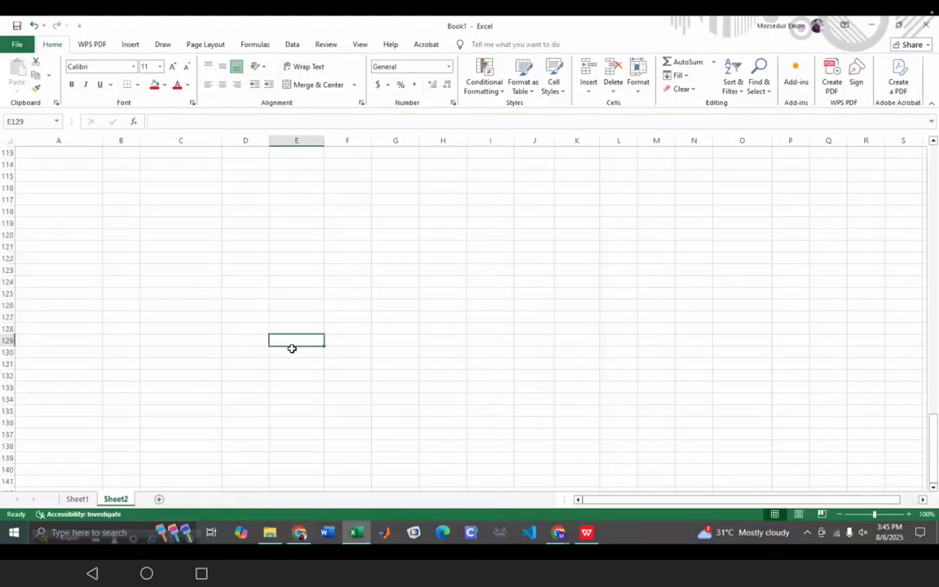
- Insert a one-column table with a Column1 header at E129, then go back to the manual
left_click(130, 44)
left_click(101, 75)
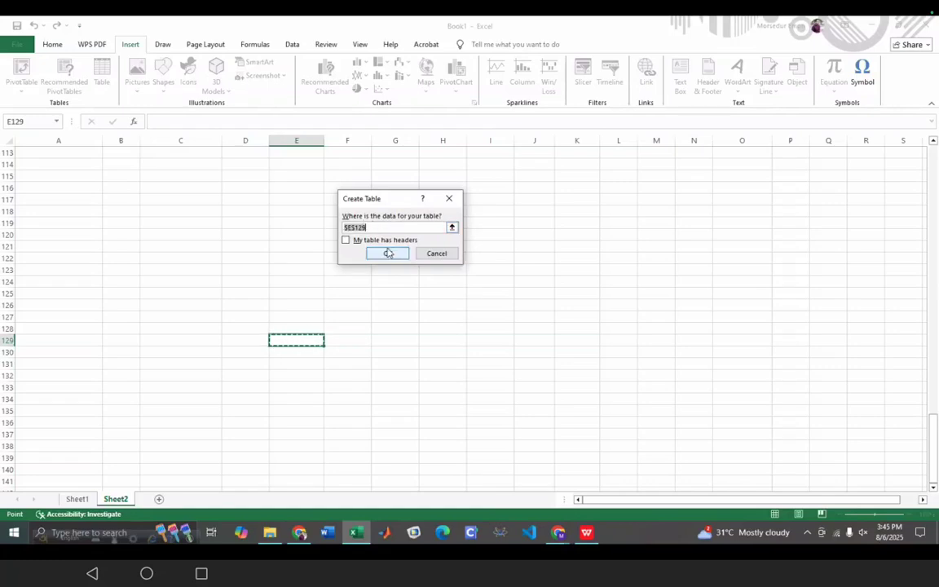
left_click(346, 241)
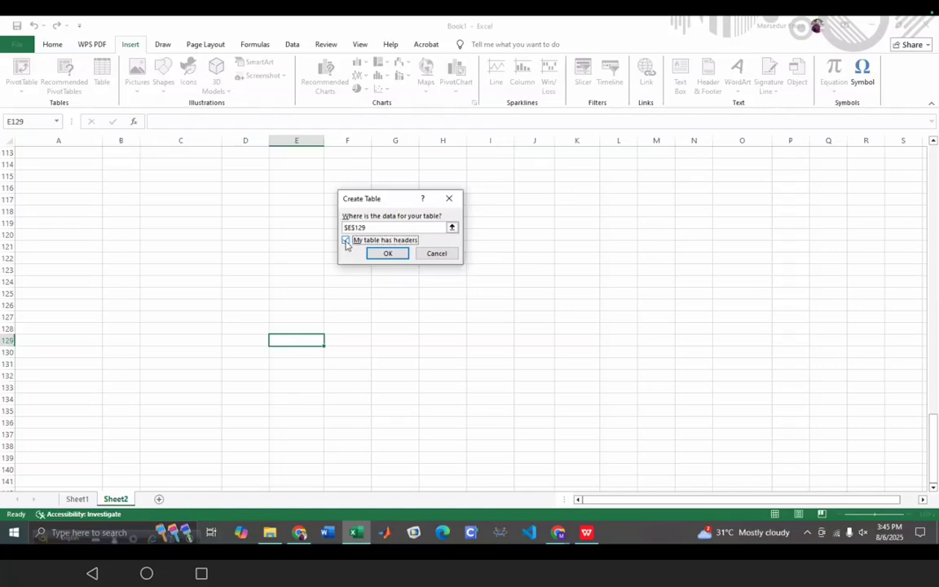
left_click(387, 253)
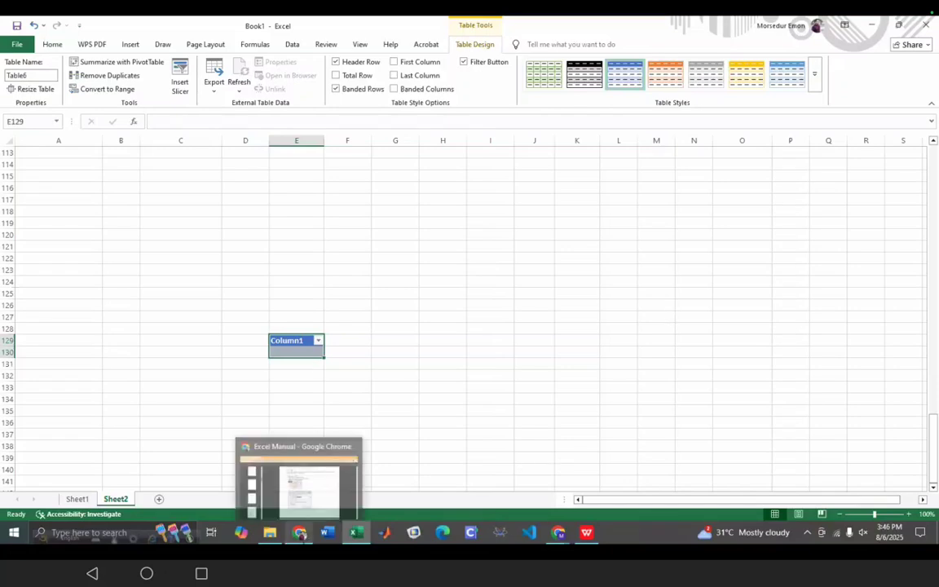
left_click(300, 533)
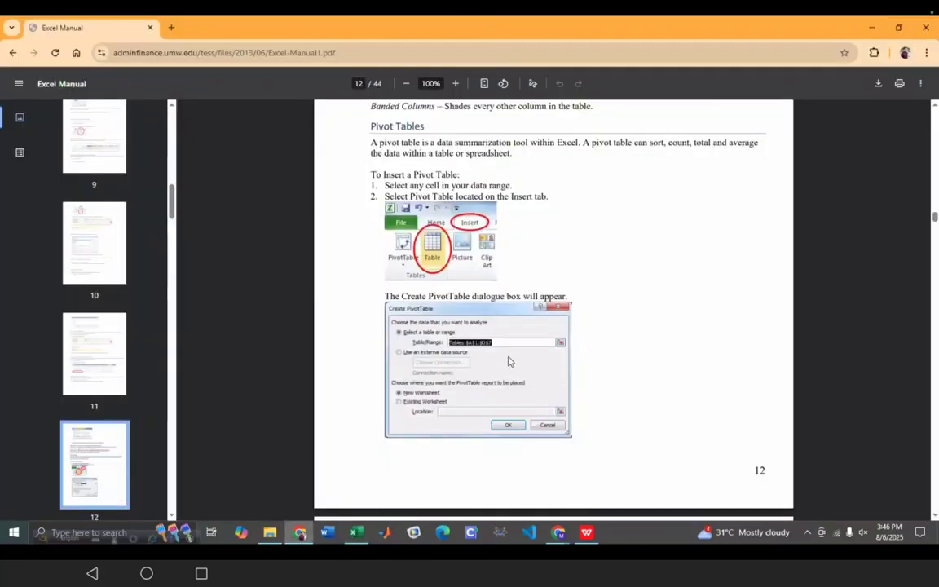
- Zoom the PDF to 150% and read the pivot table steps on pages 12–13
left_click(455, 83)
left_click(455, 83)
left_click(456, 83)
scroll(499, 348, "down", 2)
scroll(499, 348, "down", 3)
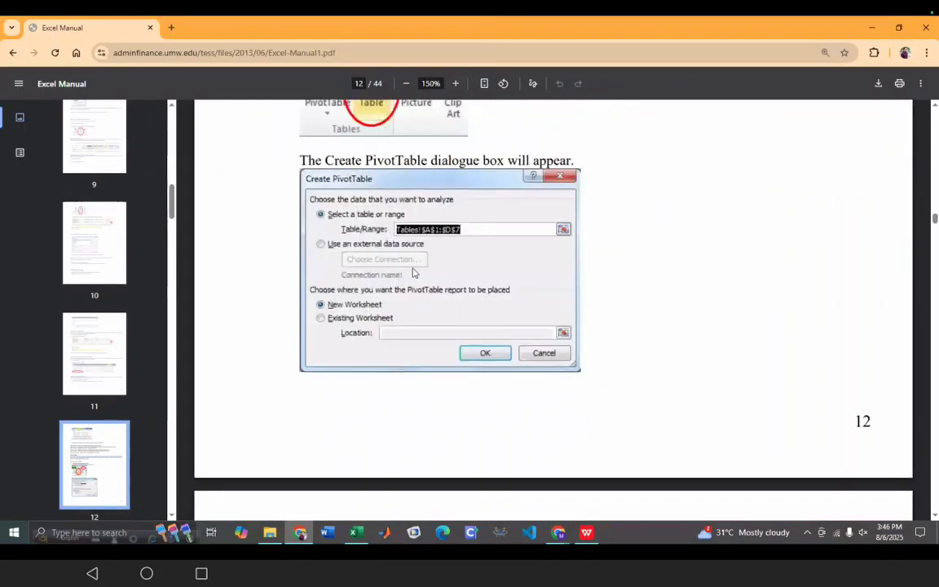
scroll(436, 324, "up", 2)
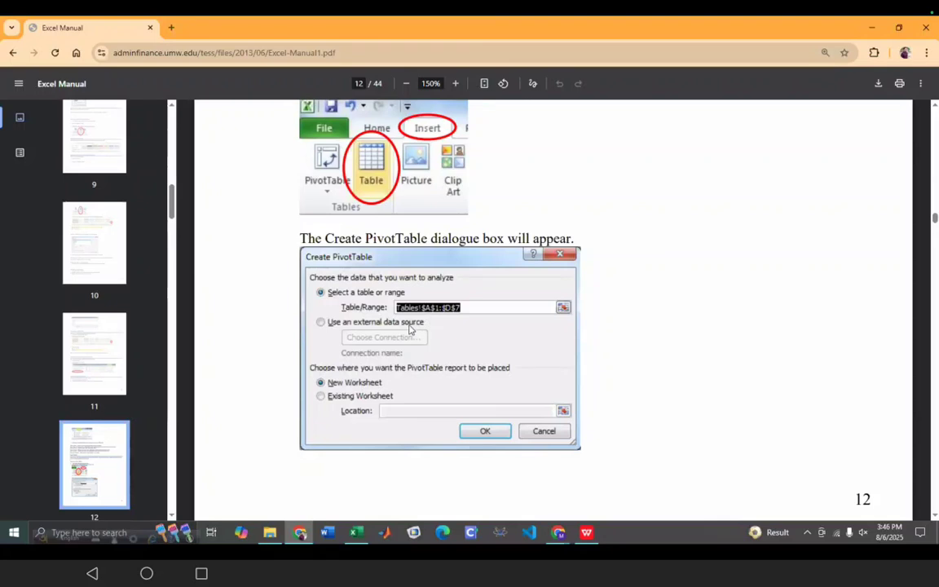
scroll(506, 351, "down", 5)
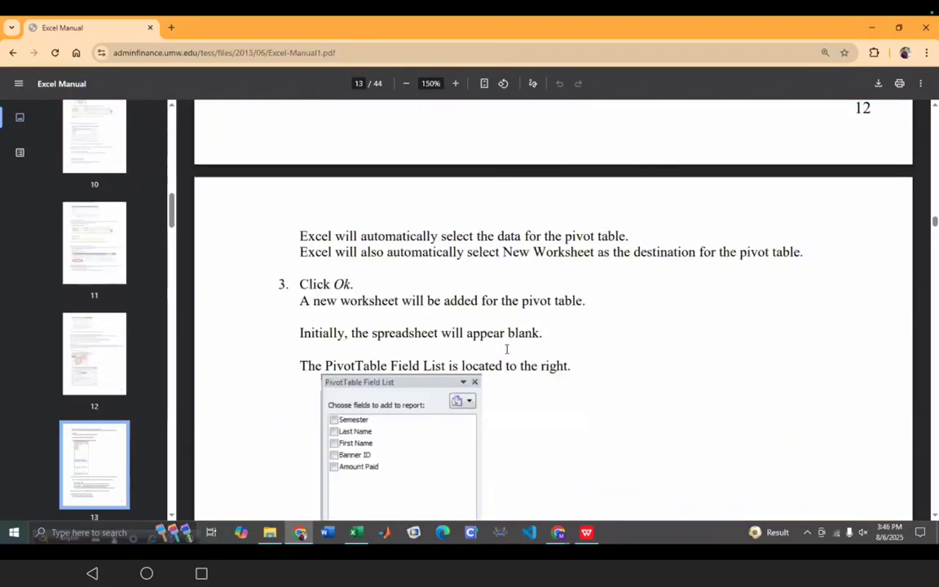
scroll(506, 349, "down", 1)
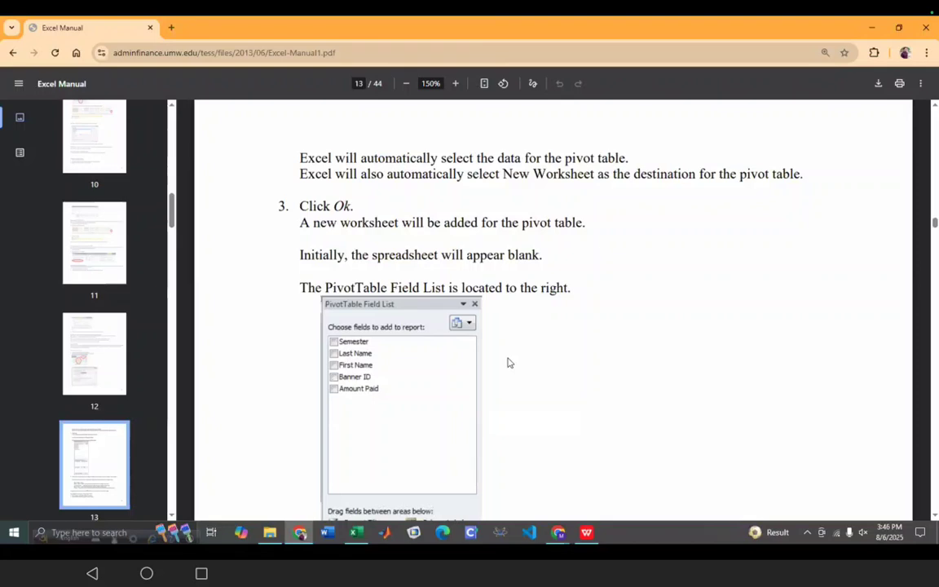
scroll(507, 362, "up", 8)
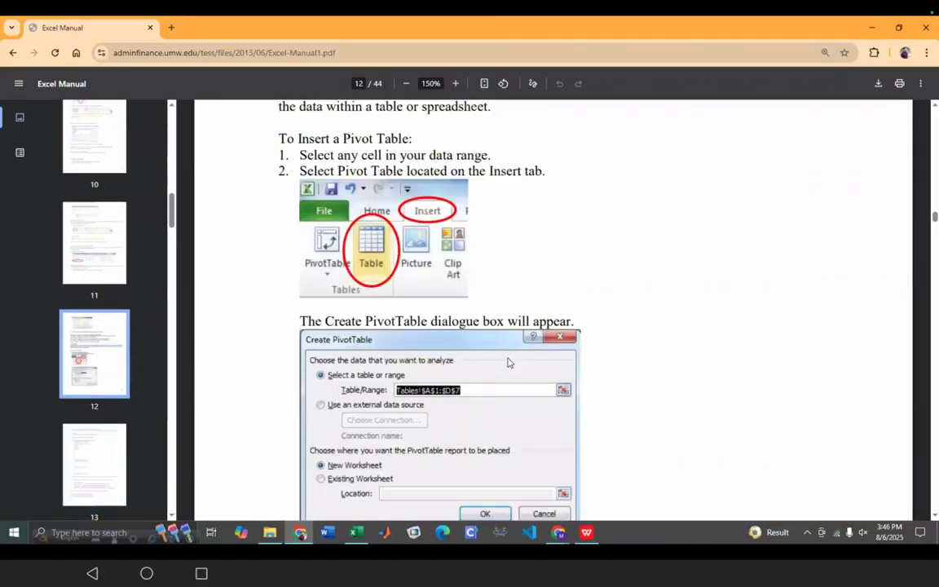
scroll(507, 362, "up", 1)
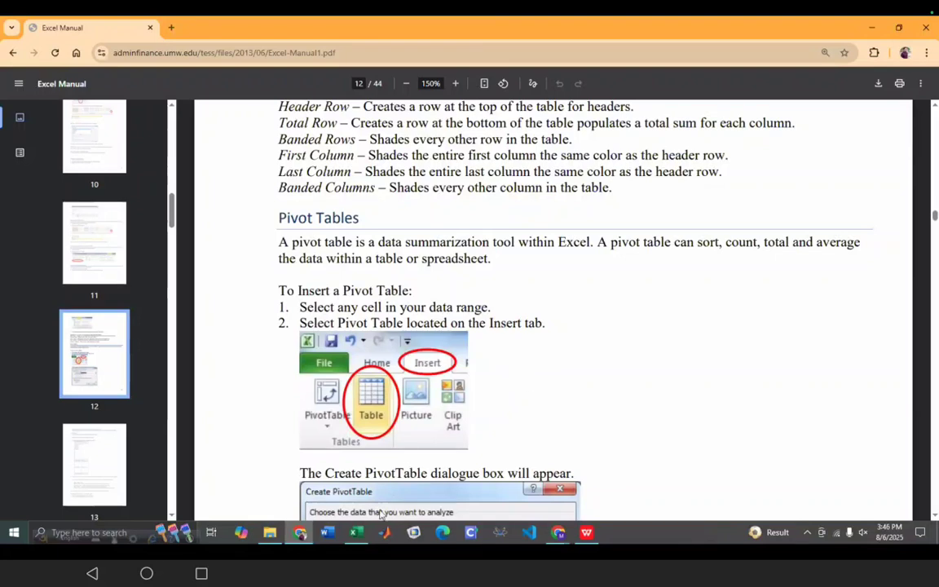
- Return to Excel and bring the Prottoy Group sales table into view
left_click(355, 533)
scroll(408, 269, "up", 20)
scroll(377, 294, "down", 7)
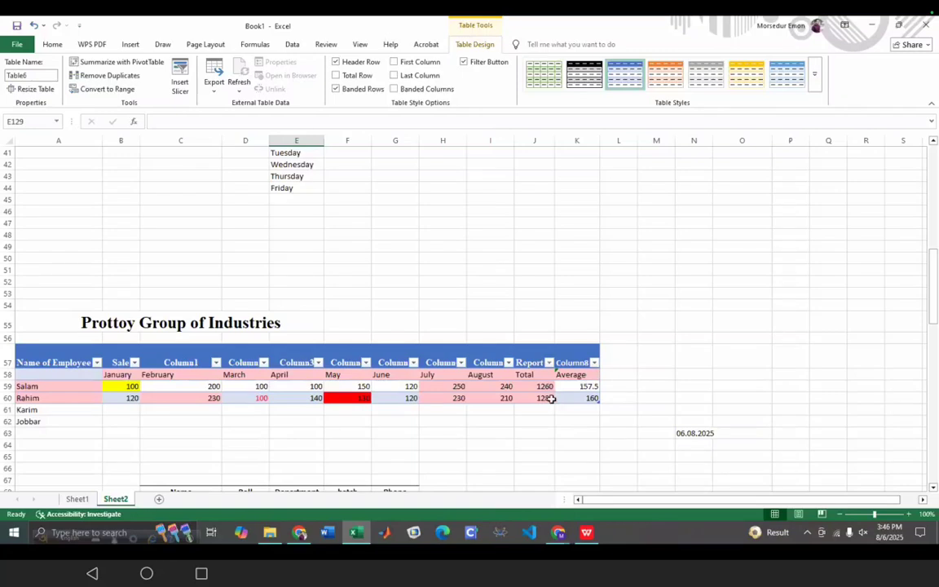
- Glance at the Excel Manual once more, then switch back to the workbook with Alt+Tab
left_click(299, 532)
scroll(480, 337, "down", 10)
scroll(481, 339, "up", 2)
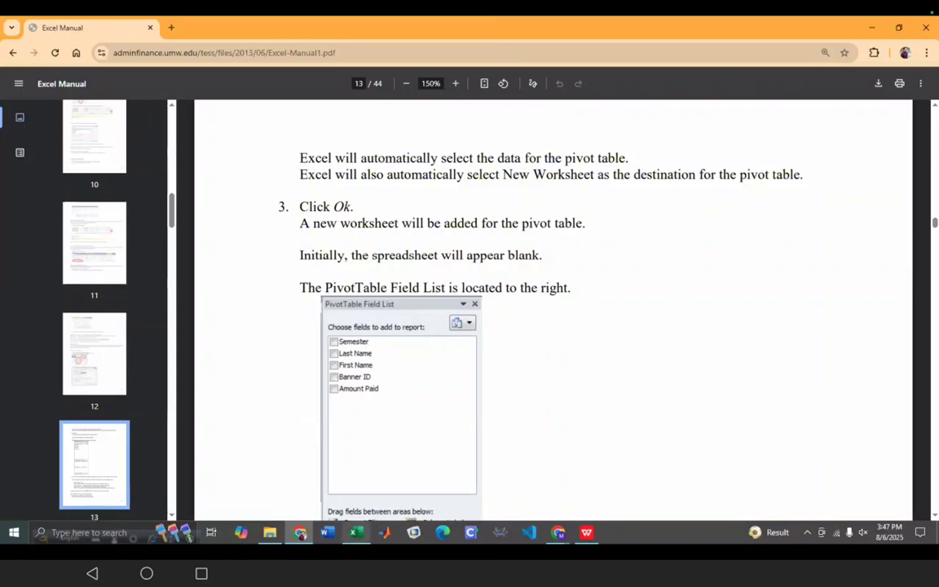
key("alt+Tab")
- Edit the Sales header cell B57 and open the Name of Employee filter options
left_click(124, 364)
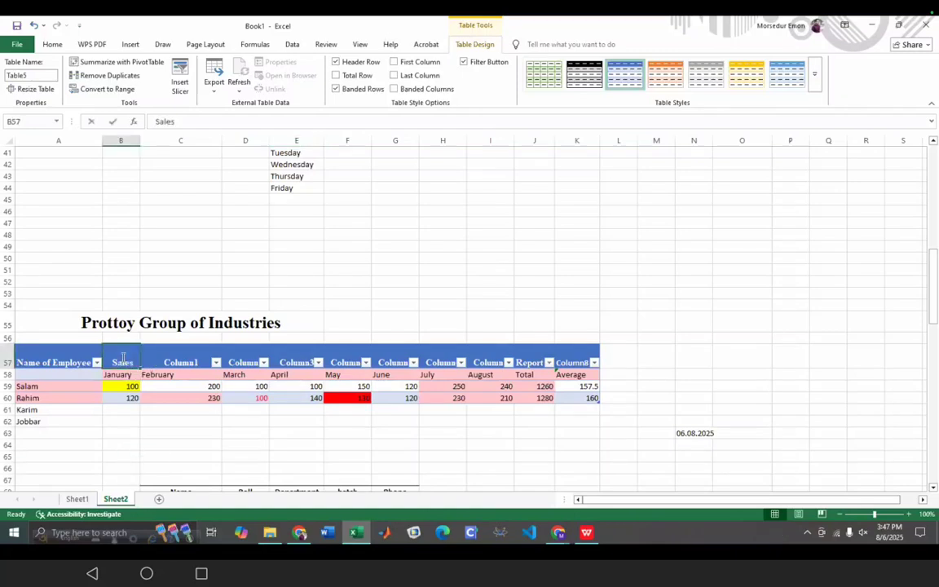
double_click(123, 361)
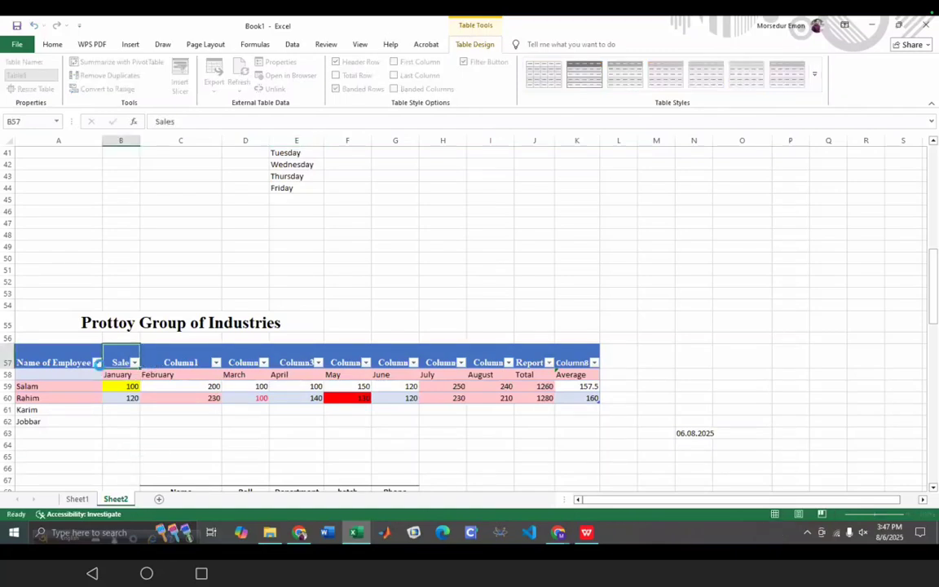
left_click(96, 362)
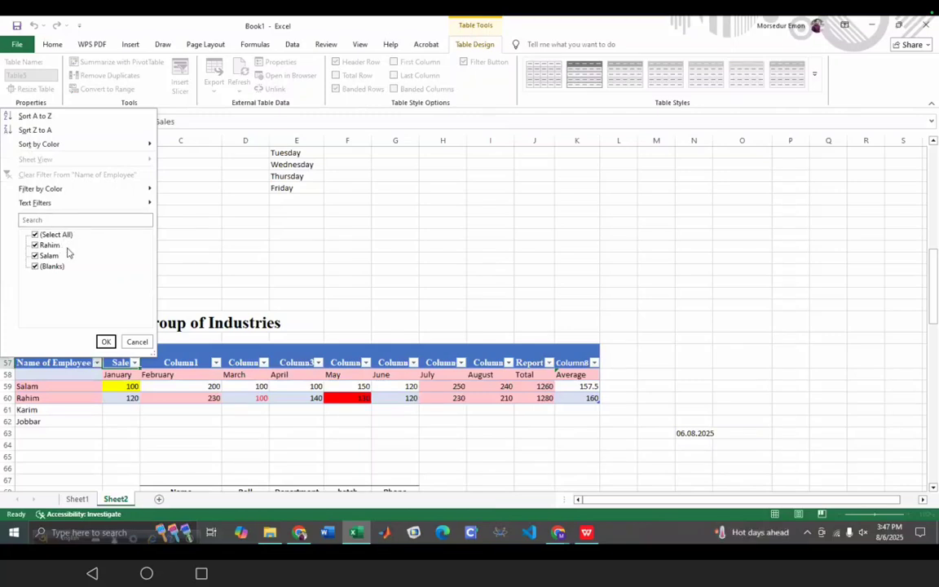
mouse_move(32, 206)
left_click(136, 342)
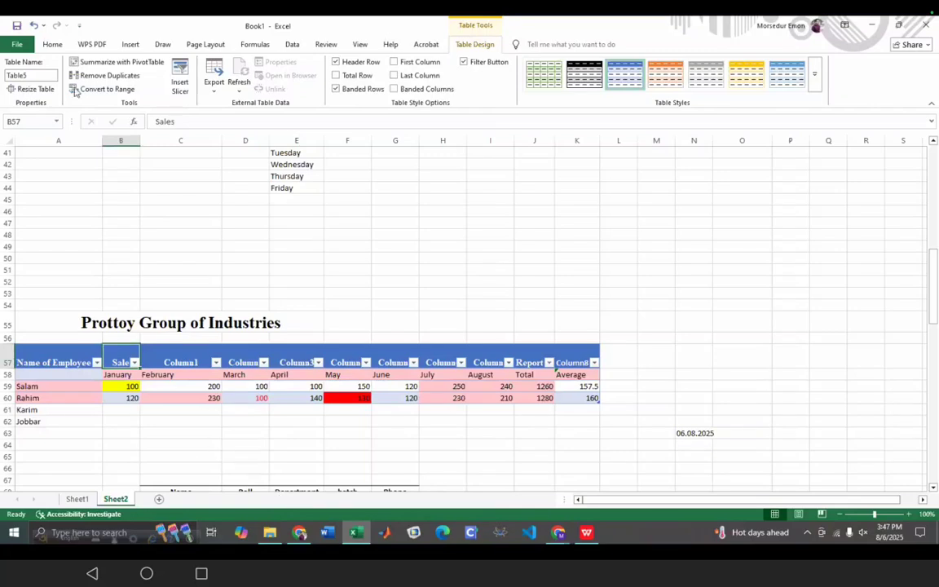
left_click(49, 44)
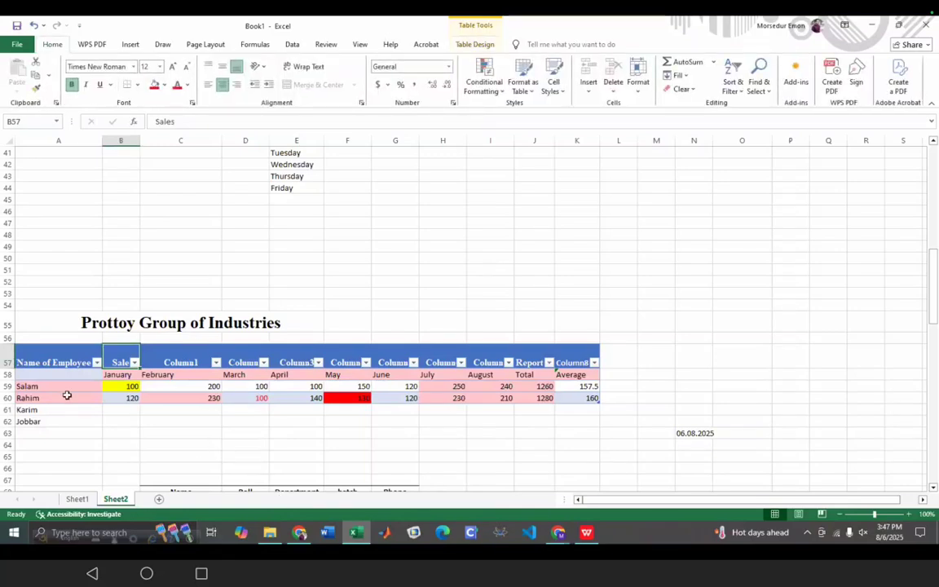
double_click(213, 387)
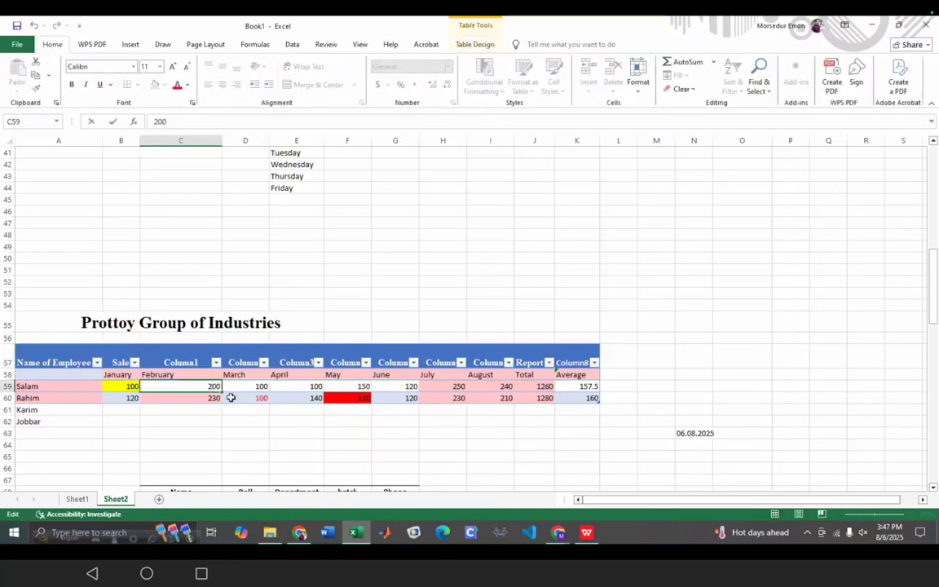
double_click(212, 386)
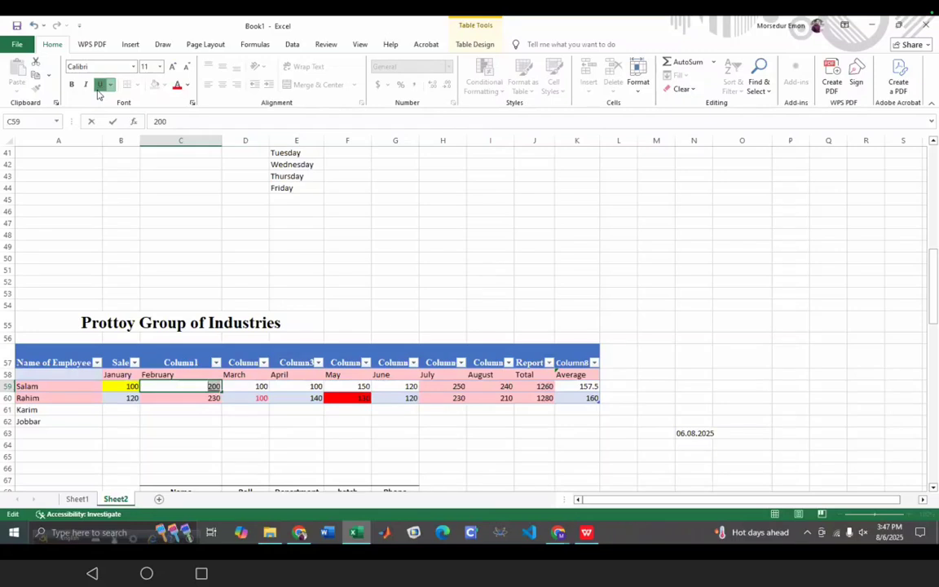
left_click(204, 439)
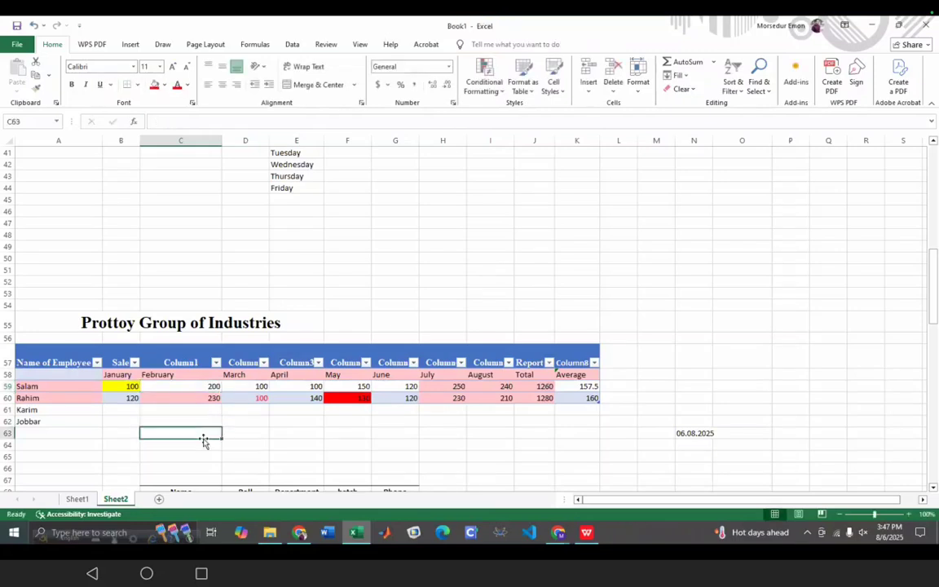
left_click(213, 386)
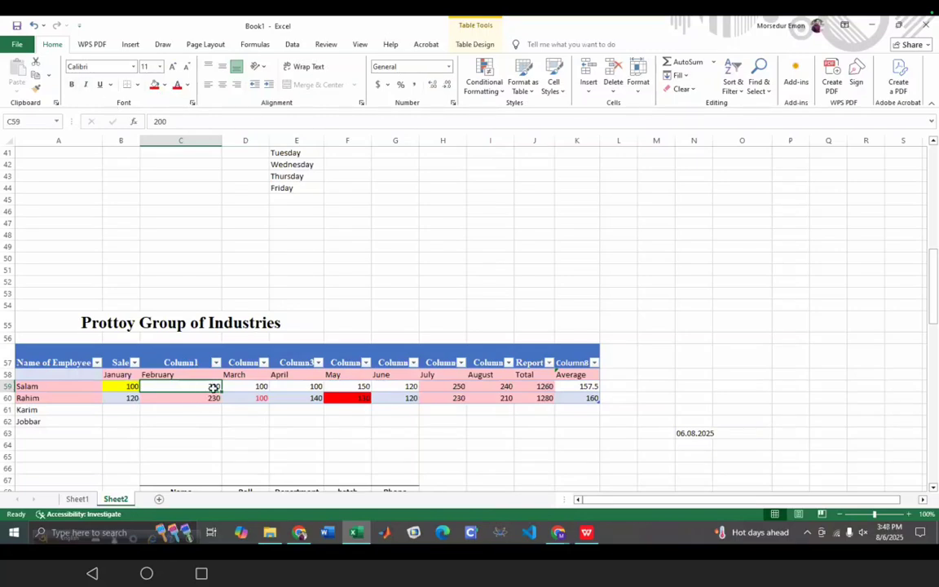
left_click(579, 443)
scroll(575, 438, "down", 9)
- Select the whole wrapped name in L76 and apply Bold, Italic and Underline
scroll(618, 367, "up", 2)
left_click(617, 342)
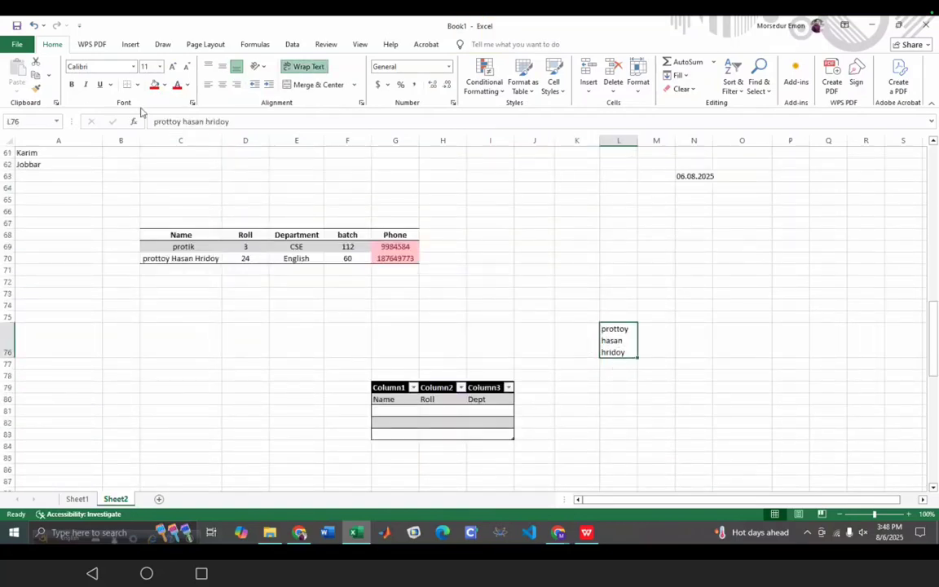
double_click(630, 353)
left_click_drag(629, 353, 542, 292)
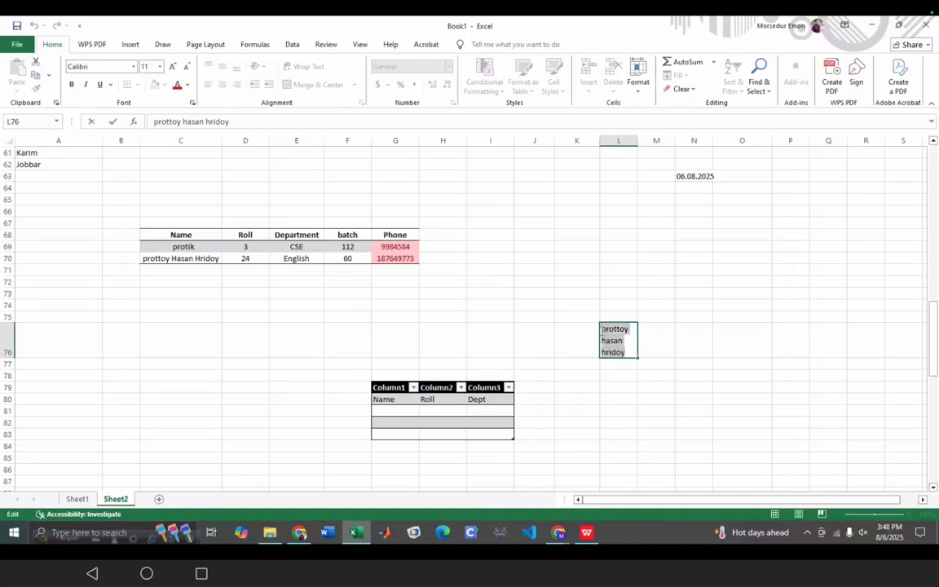
left_click(72, 85)
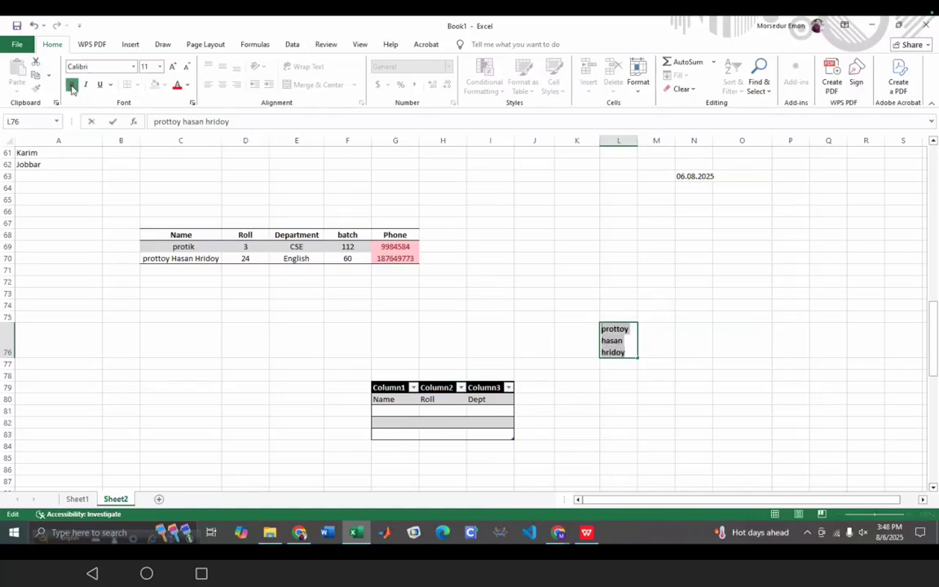
left_click(85, 85)
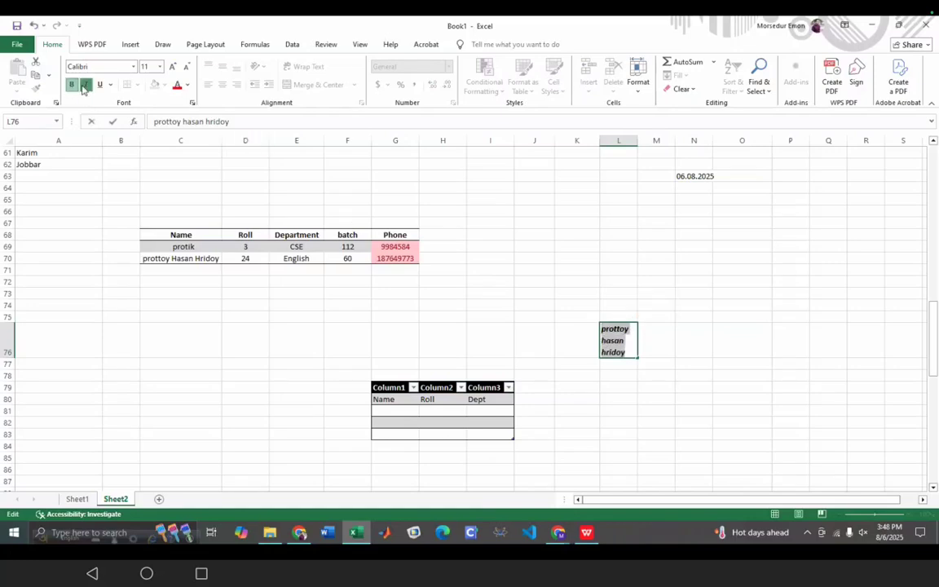
left_click(100, 84)
left_click(632, 451)
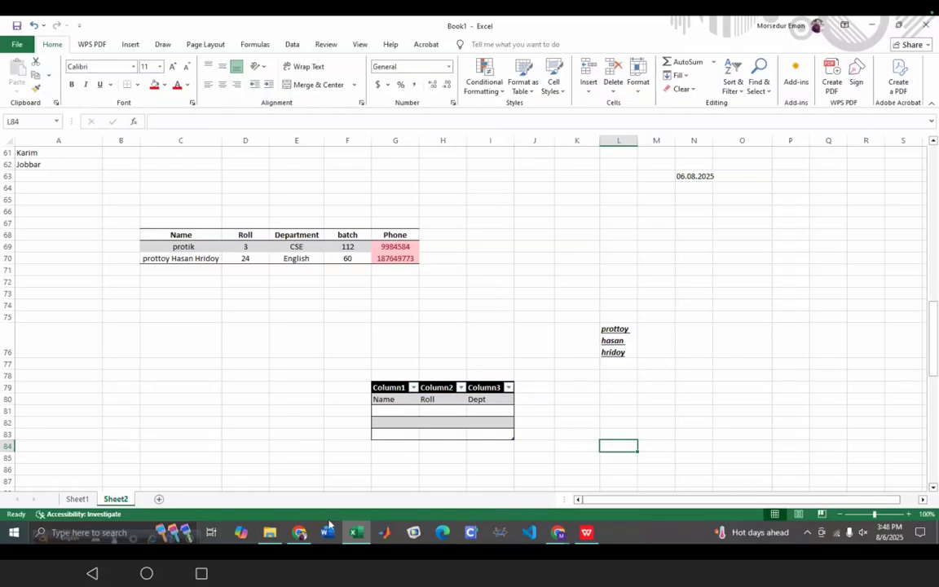
left_click(300, 532)
scroll(514, 275, "down", 5)
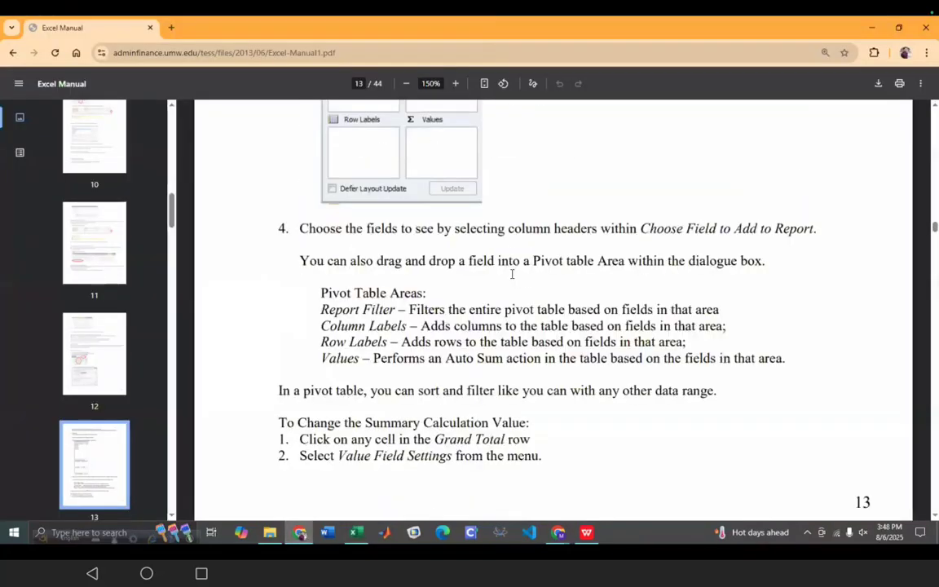
scroll(512, 275, "down", 6)
scroll(526, 327, "up", 2)
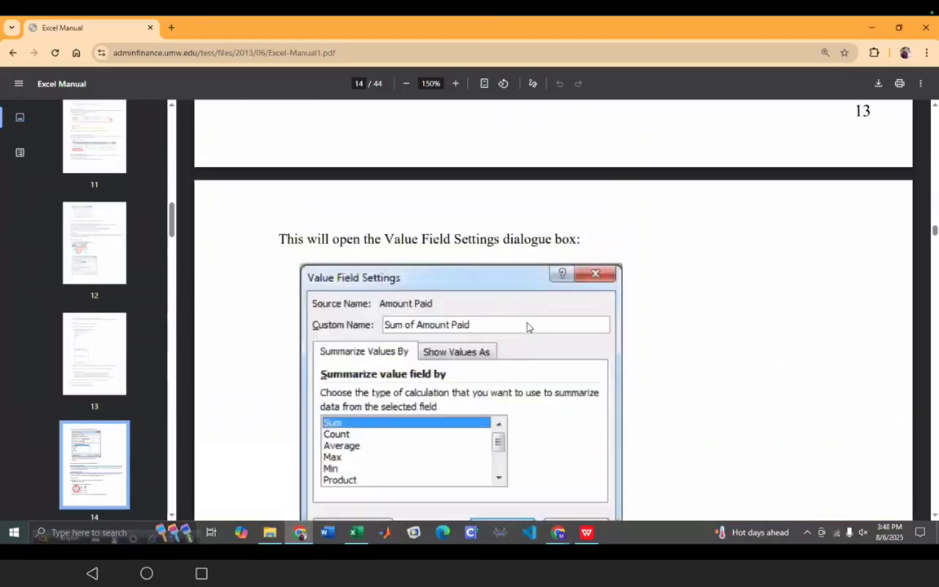
scroll(526, 327, "down", 2)
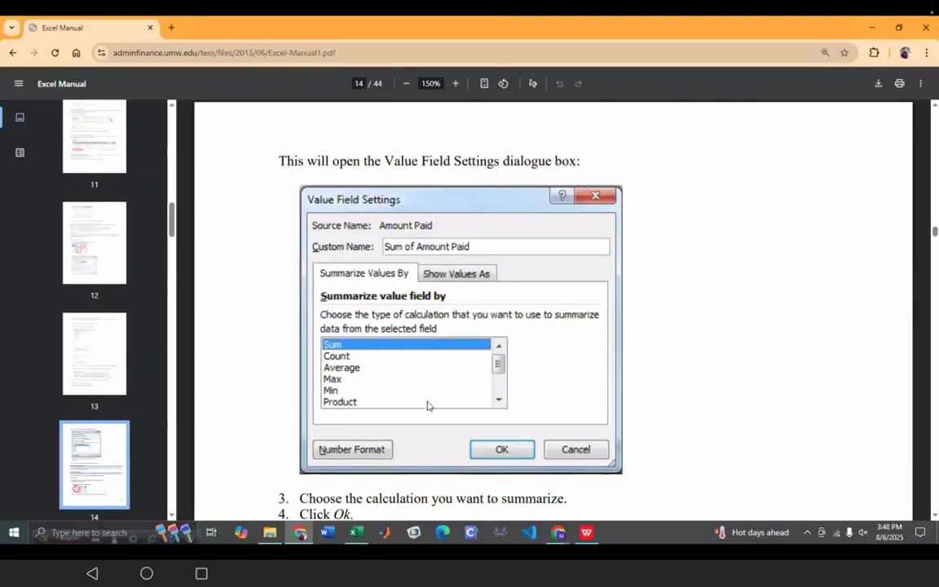
left_click(363, 534)
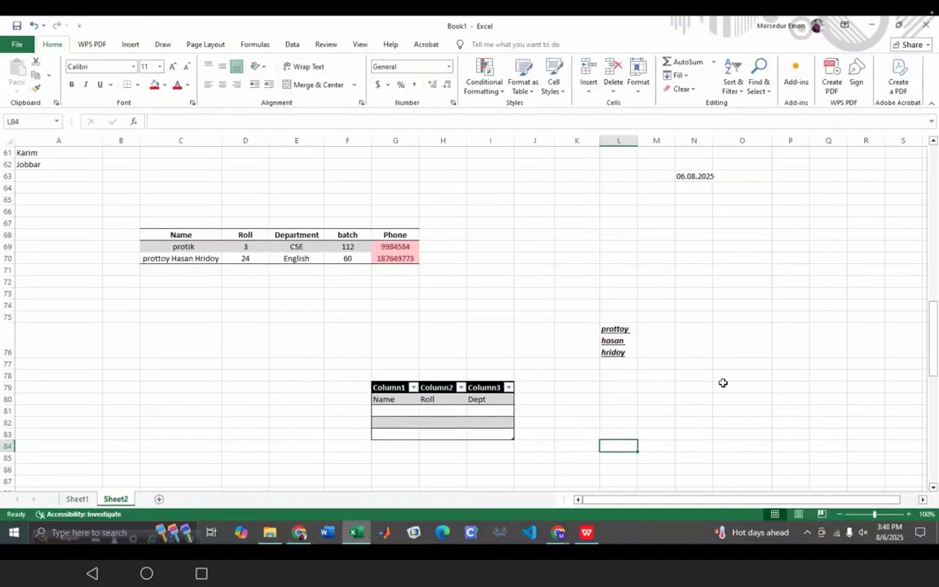
- Add a Count header in L58, extending the Prottoy Group table
scroll(726, 394, "up", 7)
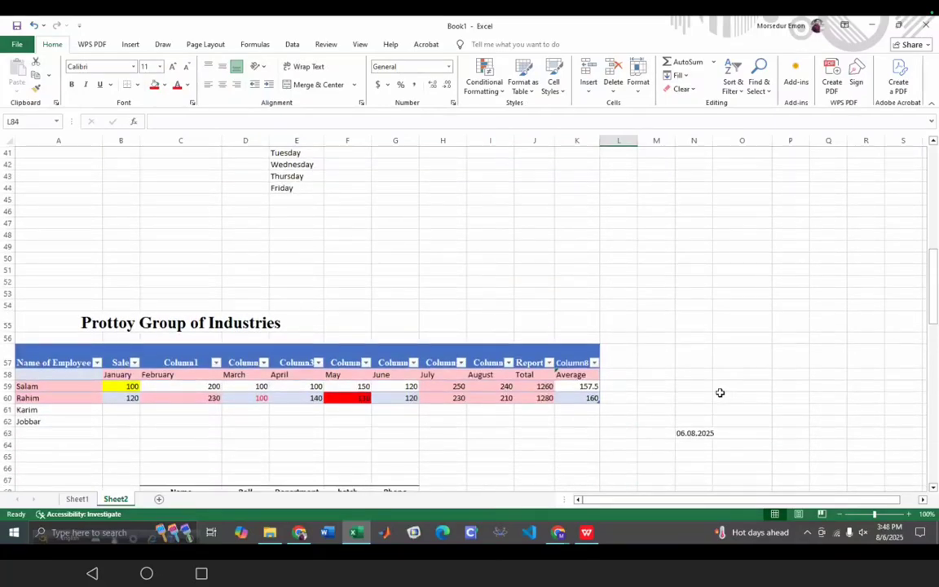
double_click(615, 375)
type("Count")
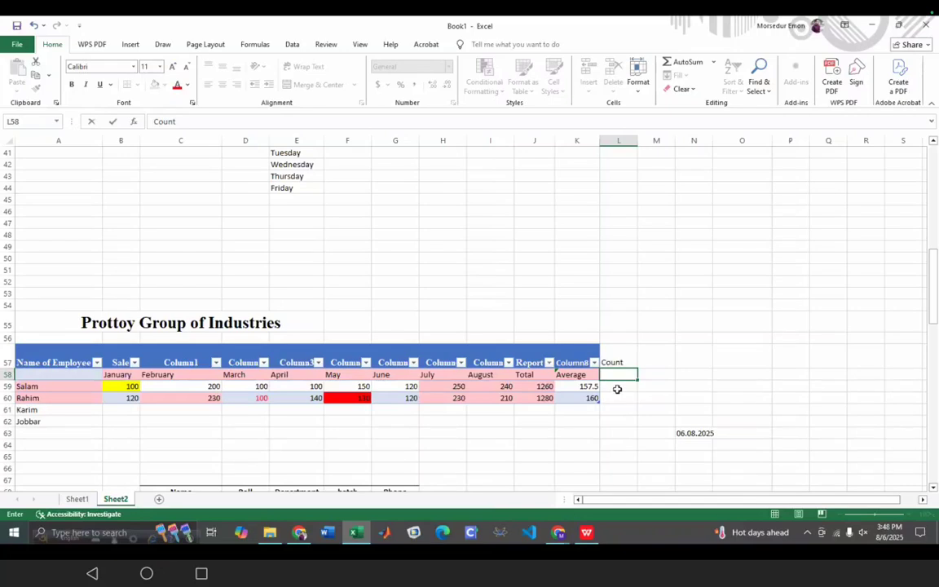
left_click(616, 389)
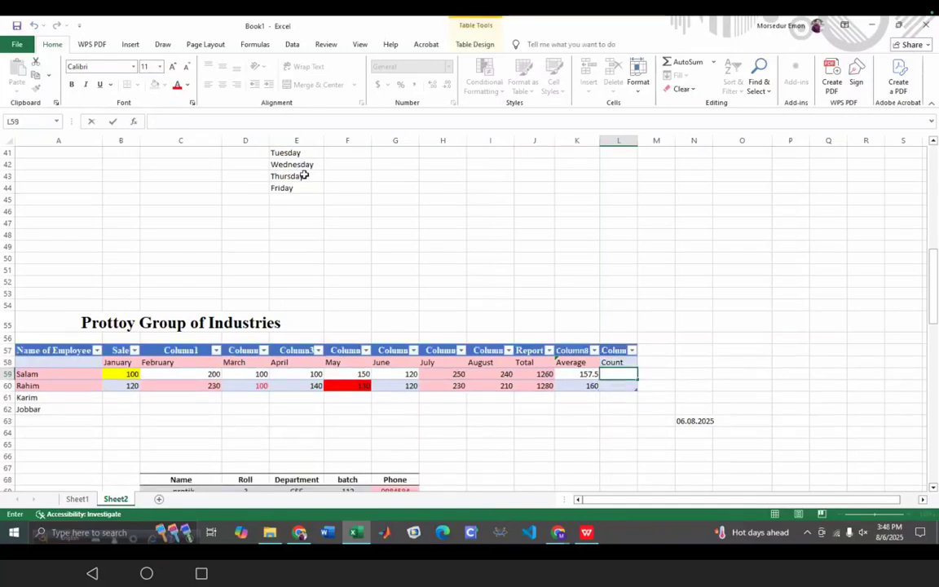
- Enter a COUNT formula over Salam's monthly sales in L59 and fill it to L60
left_click(203, 121)
type("=COUNT")
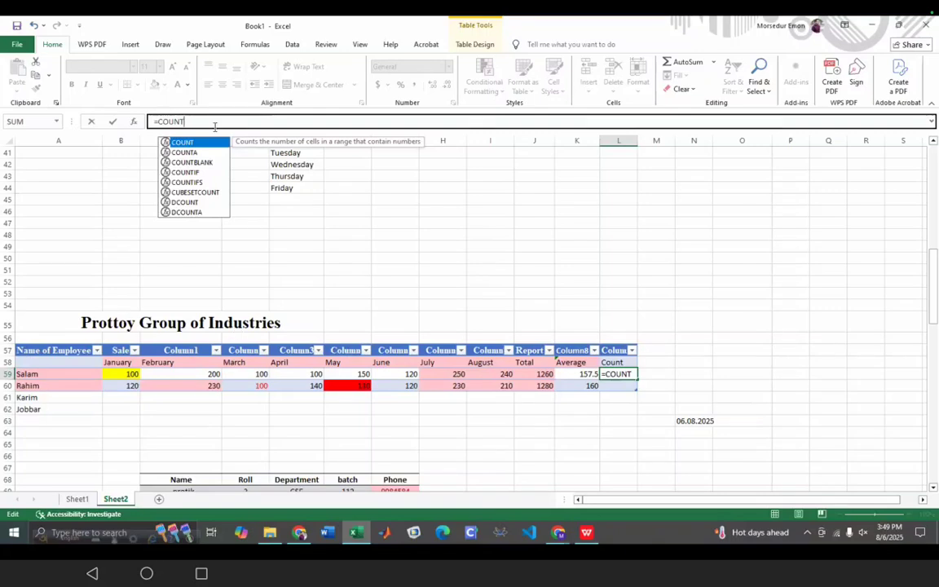
type("(")
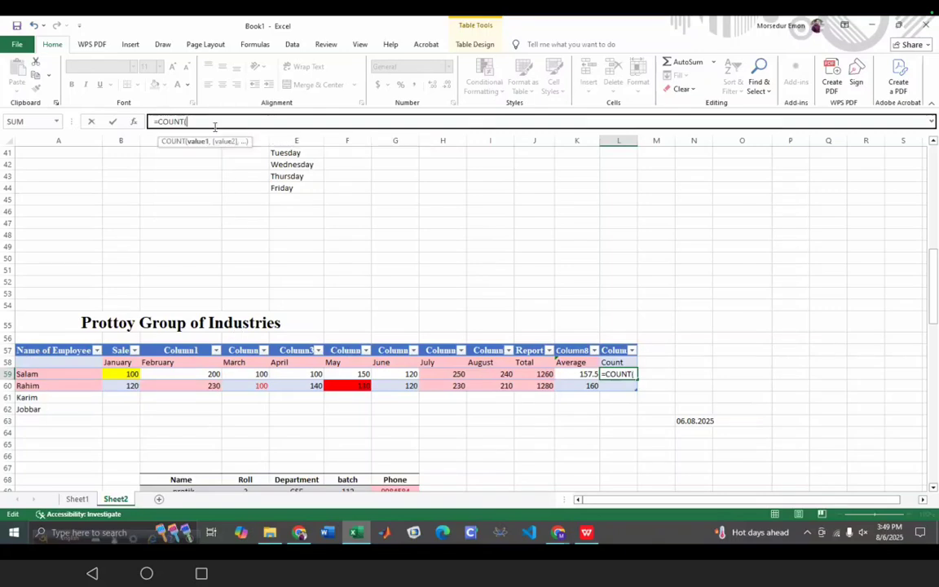
left_click(131, 374)
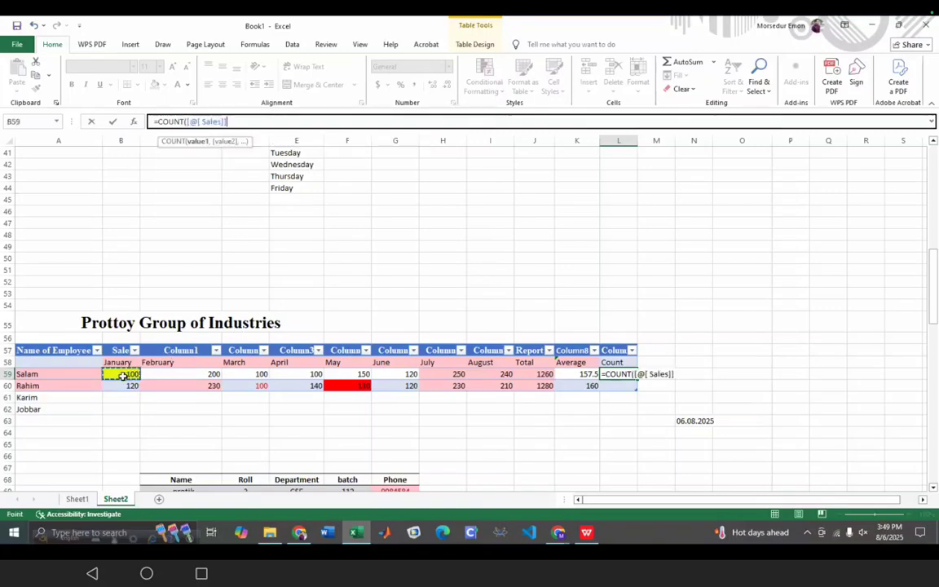
left_click_drag(134, 376, 413, 375)
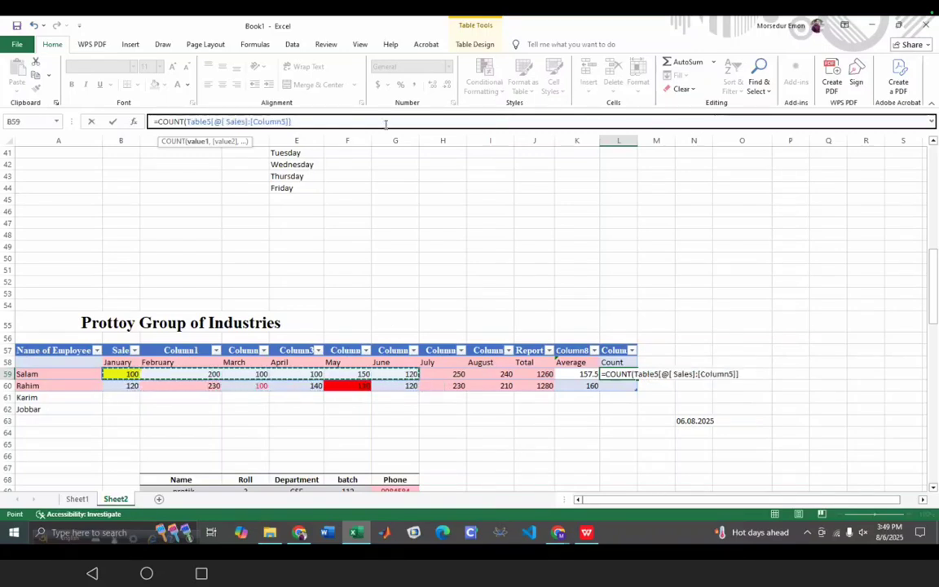
type(")")
key("Return")
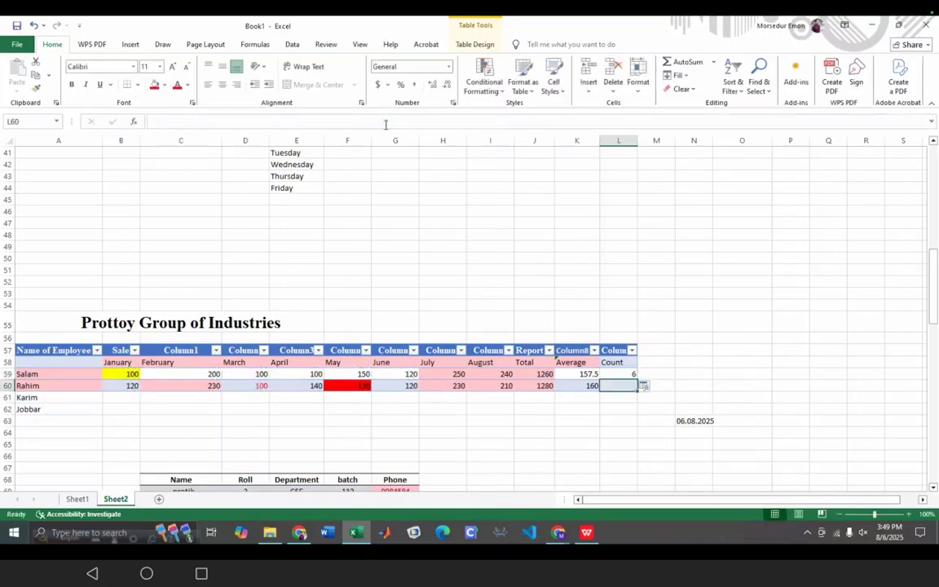
left_click(631, 373)
left_click_drag(637, 380, 638, 388)
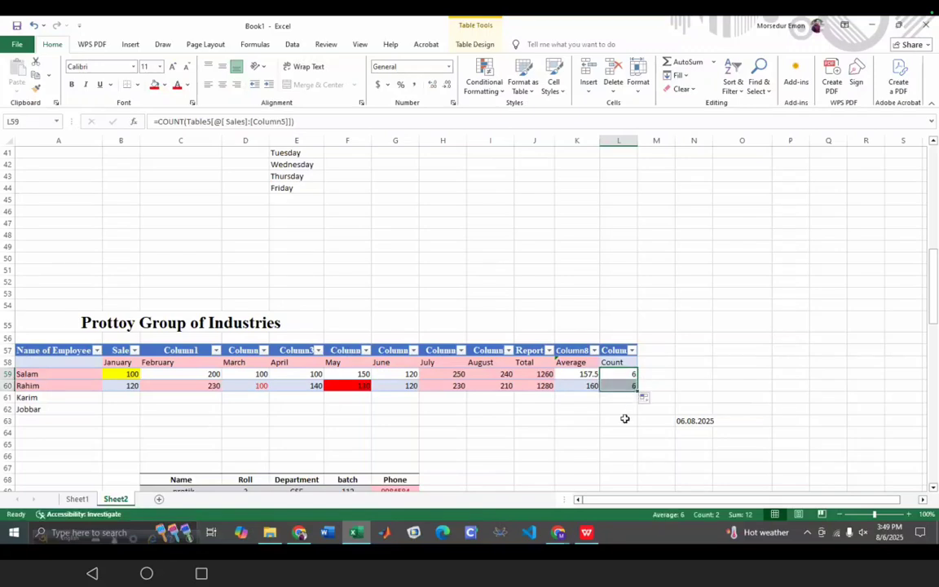
left_click(613, 428)
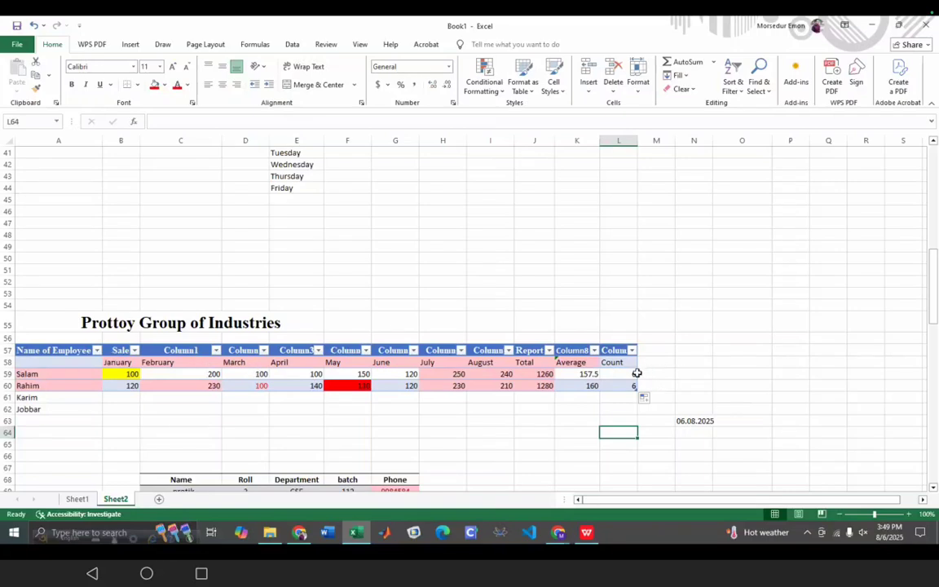
- Start a COUNT test formula in empty cell A91
scroll(100, 379, "down", 3)
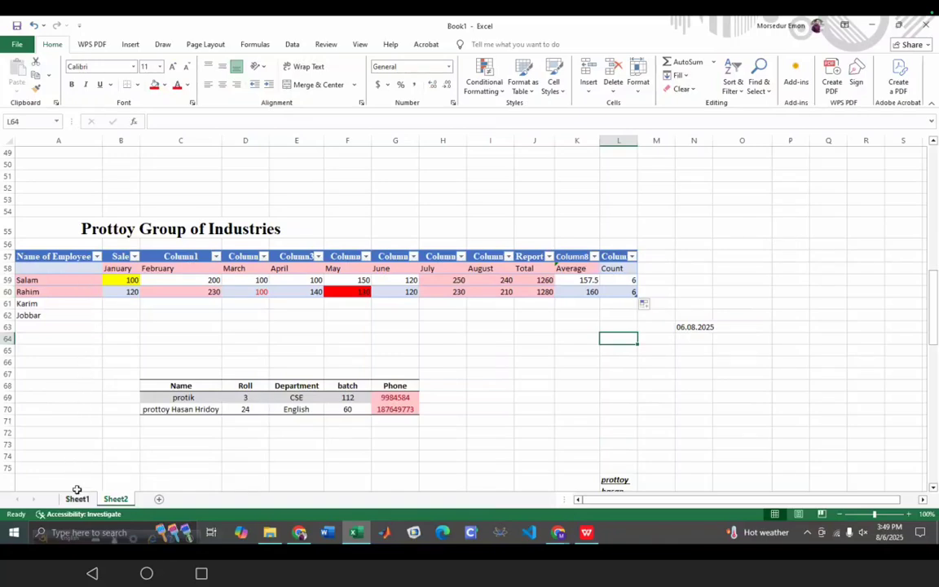
scroll(37, 482, "down", 7)
left_click(22, 433)
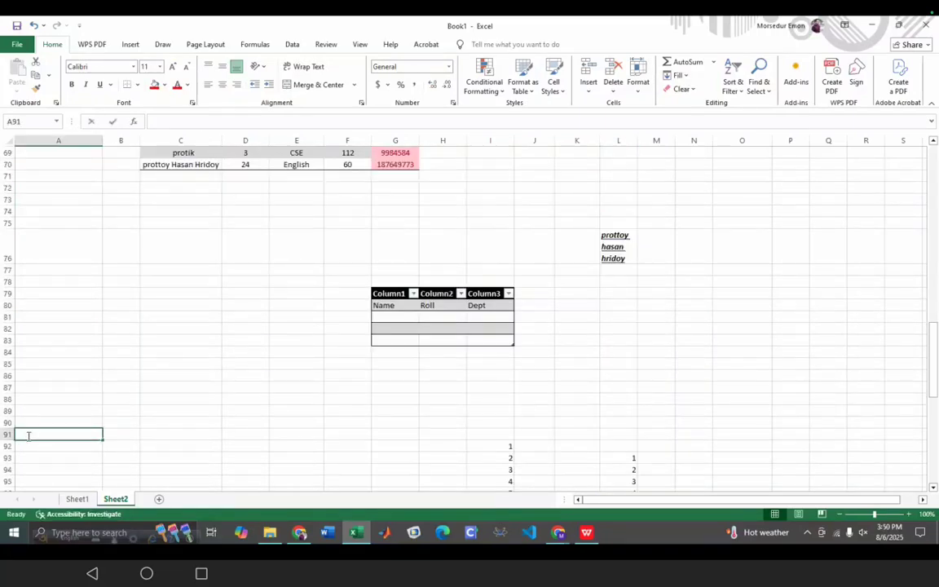
double_click(29, 436)
type("=COUN")
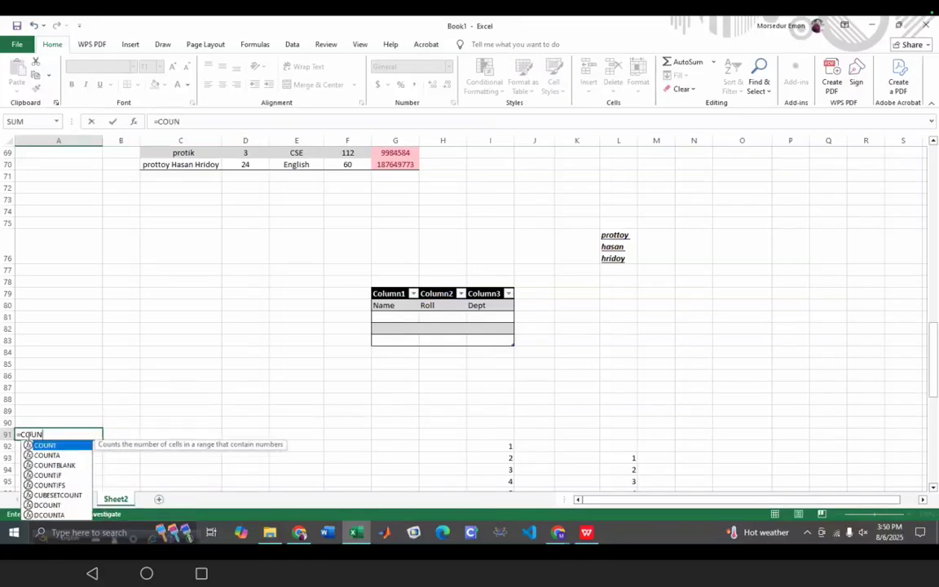
key("Return")
- Complete A91 as =COUNT(A59:A62) over the employee names, returning 0
double_click(52, 435)
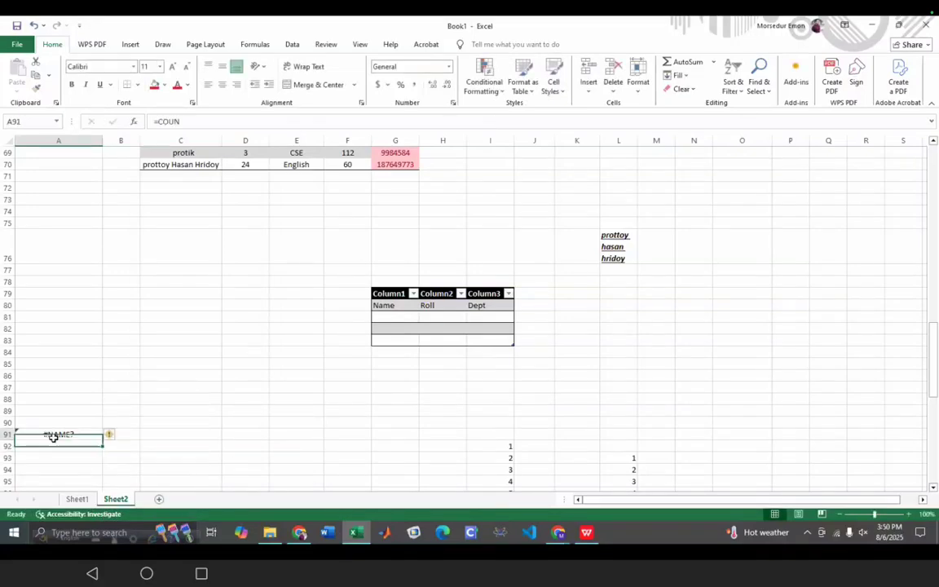
type("T")
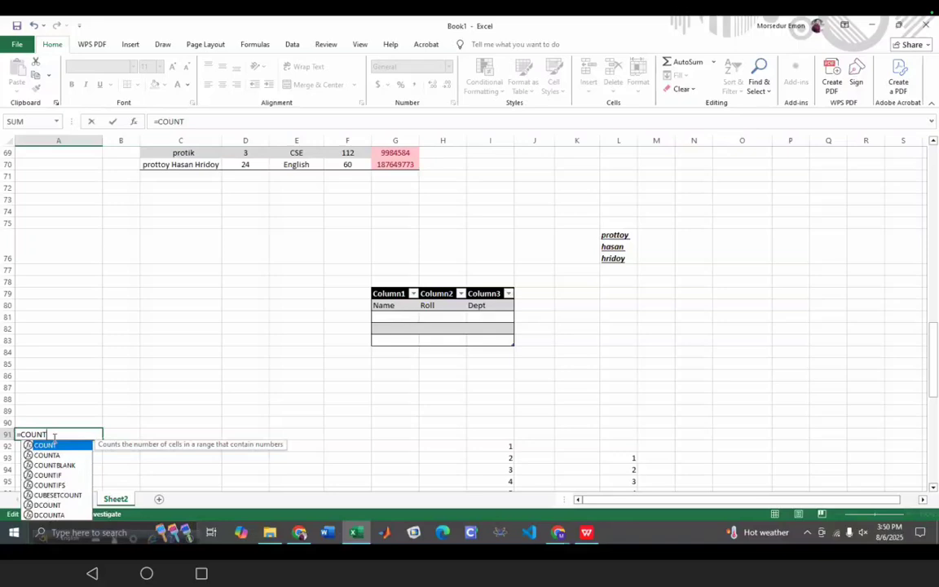
type("(")
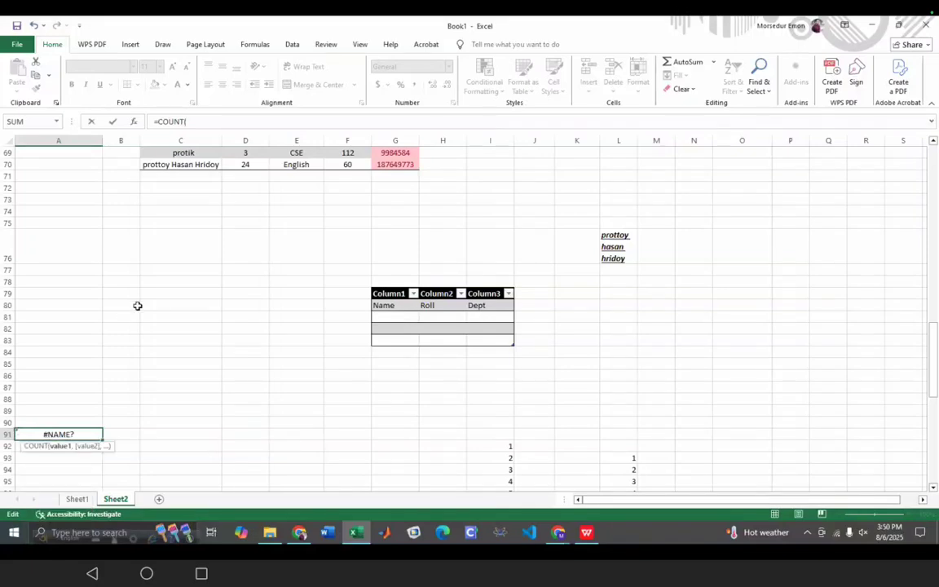
scroll(131, 310, "up", 8)
left_click(15, 330)
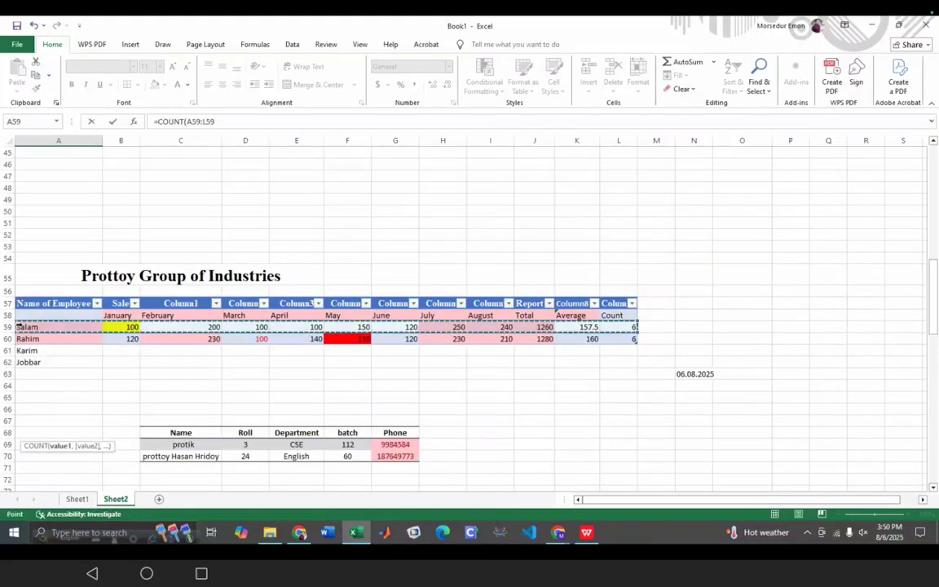
left_click(53, 328)
left_click_drag(99, 330, 106, 338)
left_click(62, 330)
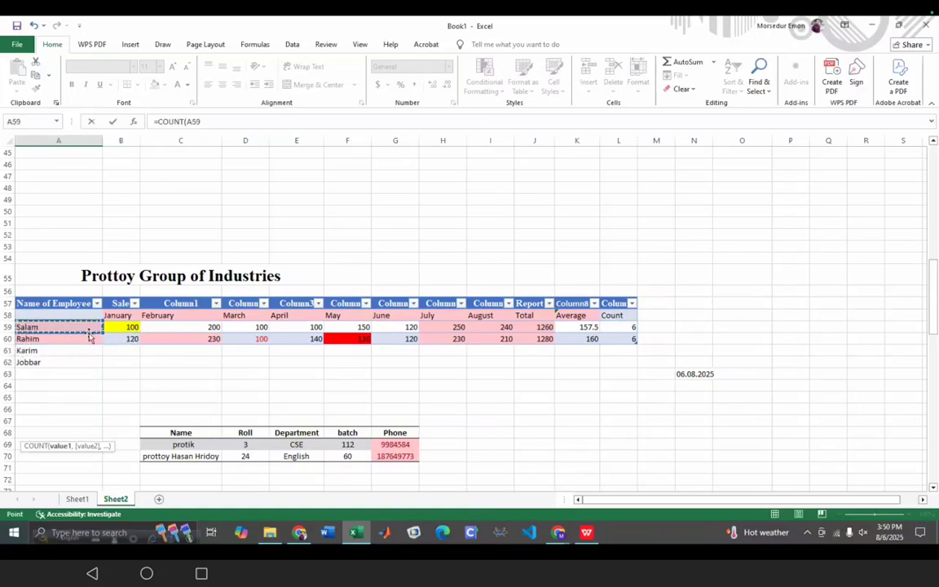
left_click_drag(100, 332, 95, 364)
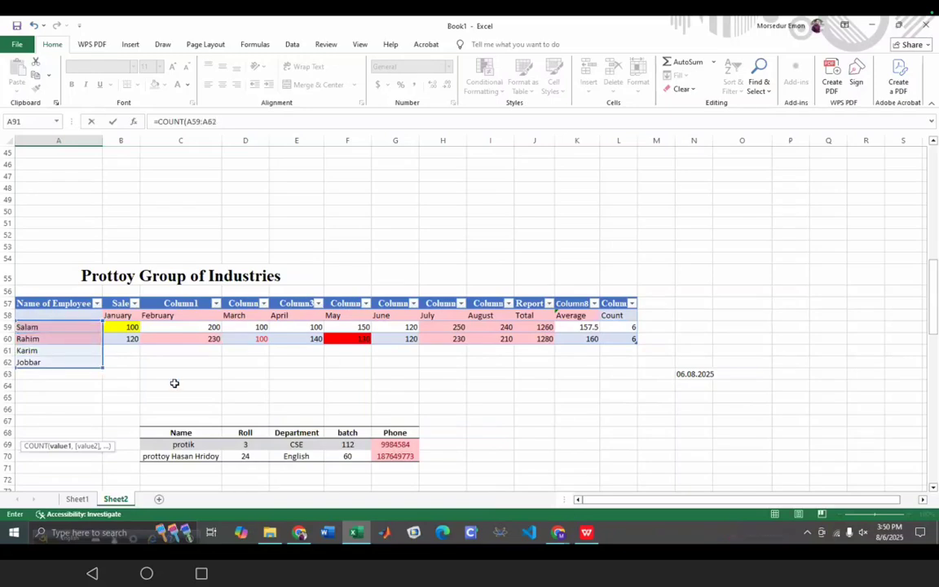
scroll(175, 383, "down", 7)
scroll(163, 388, "down", 5)
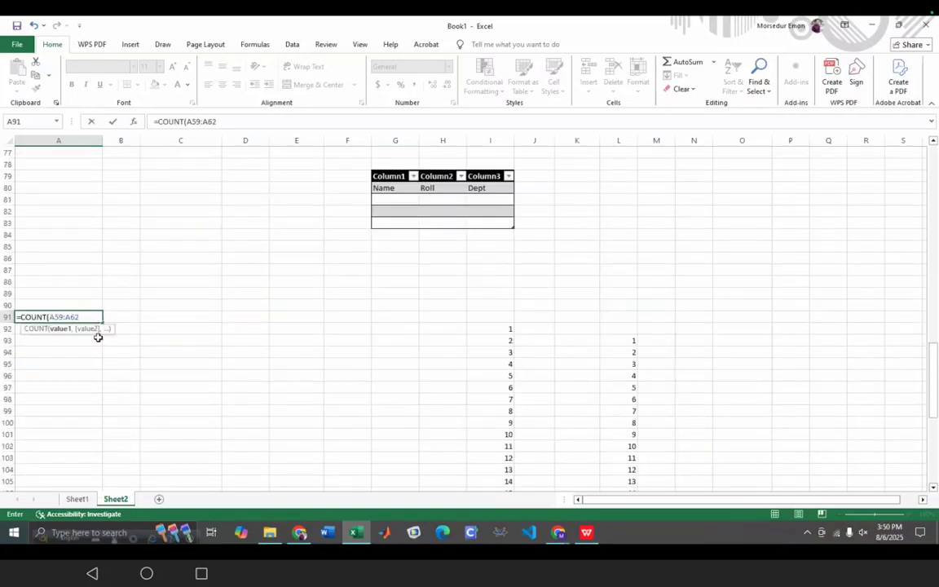
type(")")
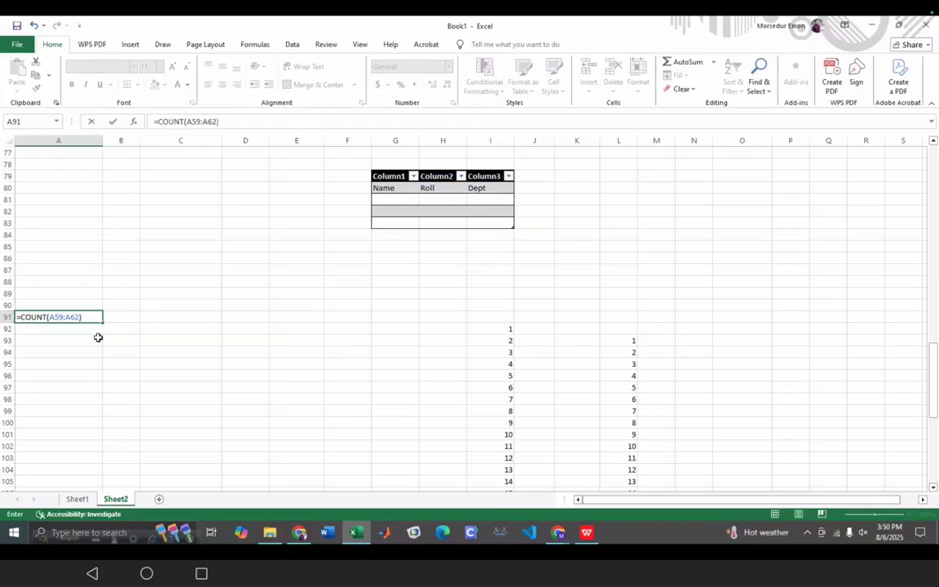
key("Return")
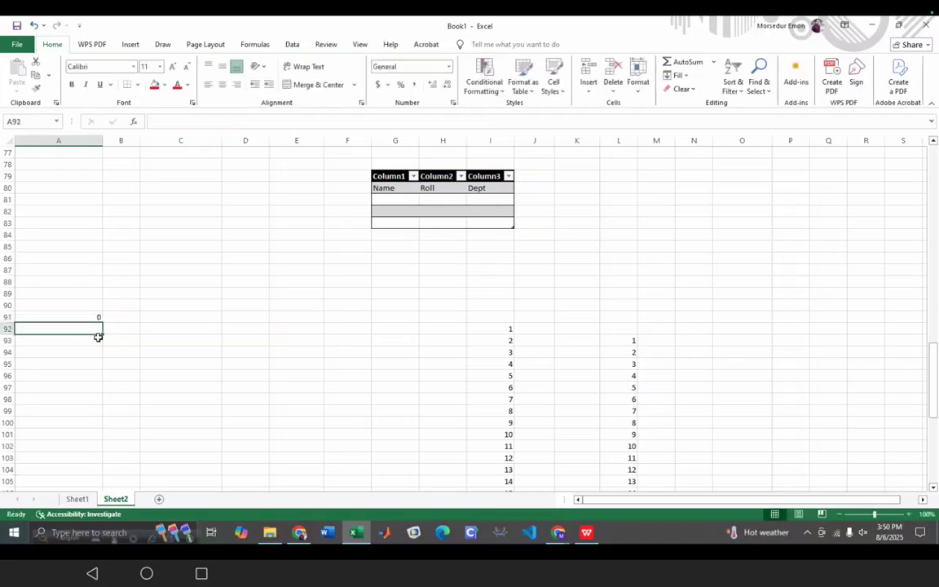
left_click(90, 319)
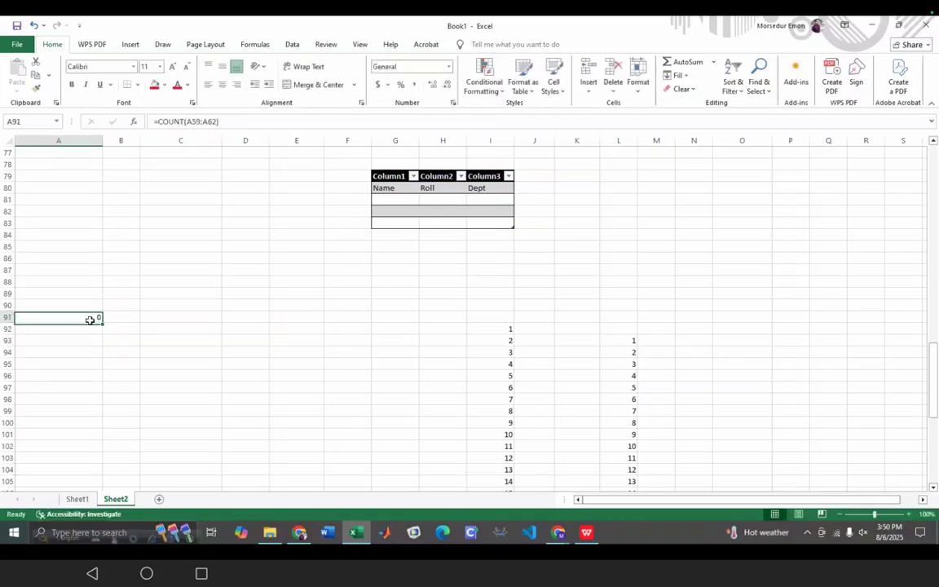
scroll(84, 338, "up", 7)
scroll(84, 338, "up", 4)
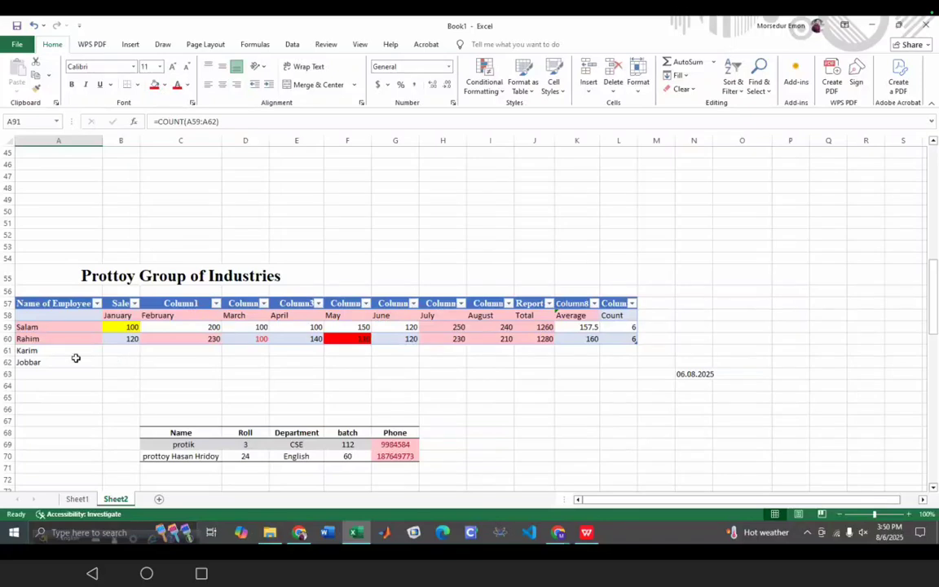
left_click(48, 327)
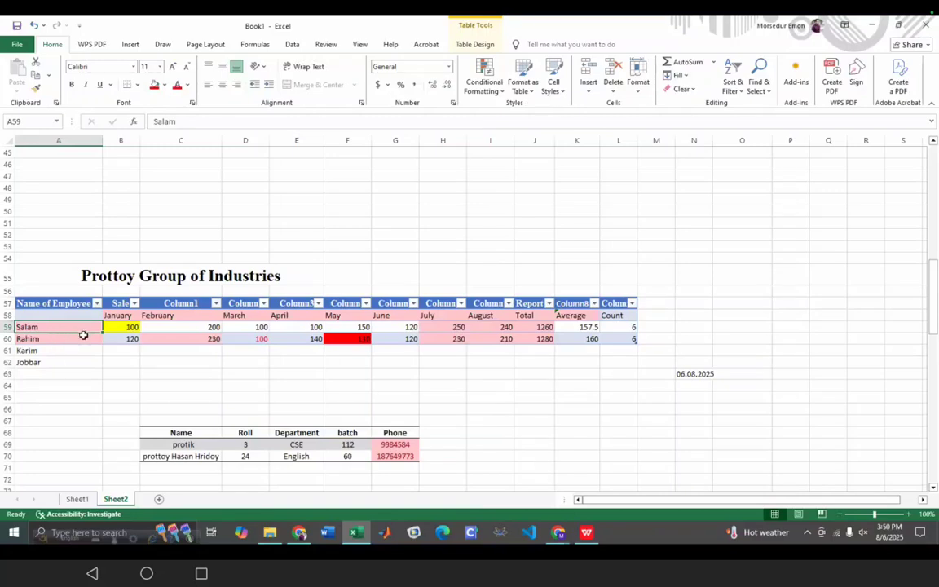
left_click(136, 328)
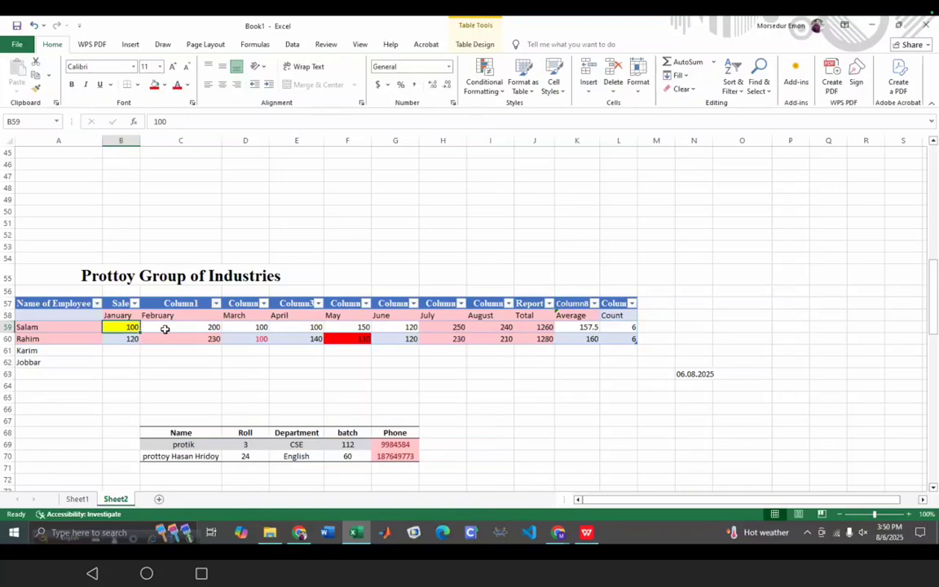
left_click(176, 329)
left_click(253, 329)
left_click(281, 329)
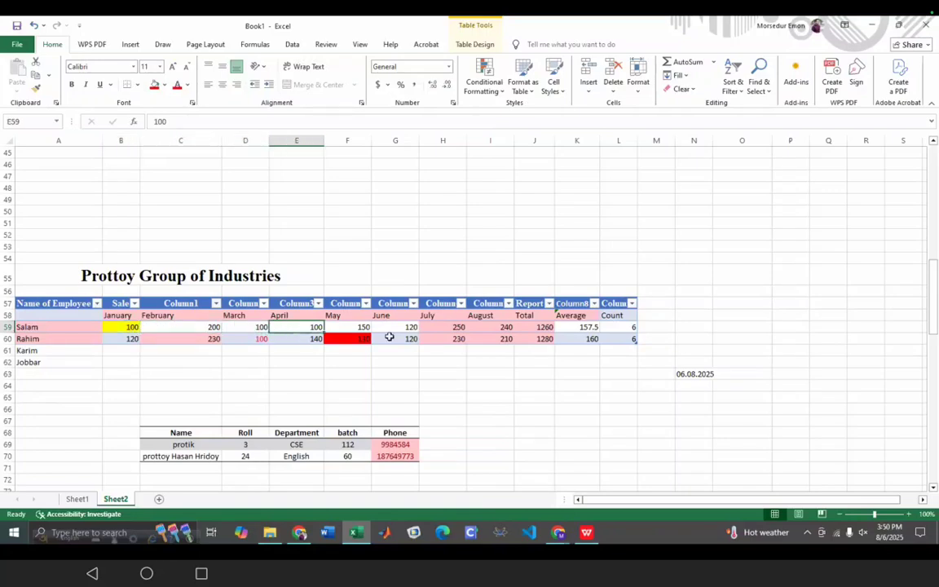
left_click(351, 327)
left_click(396, 329)
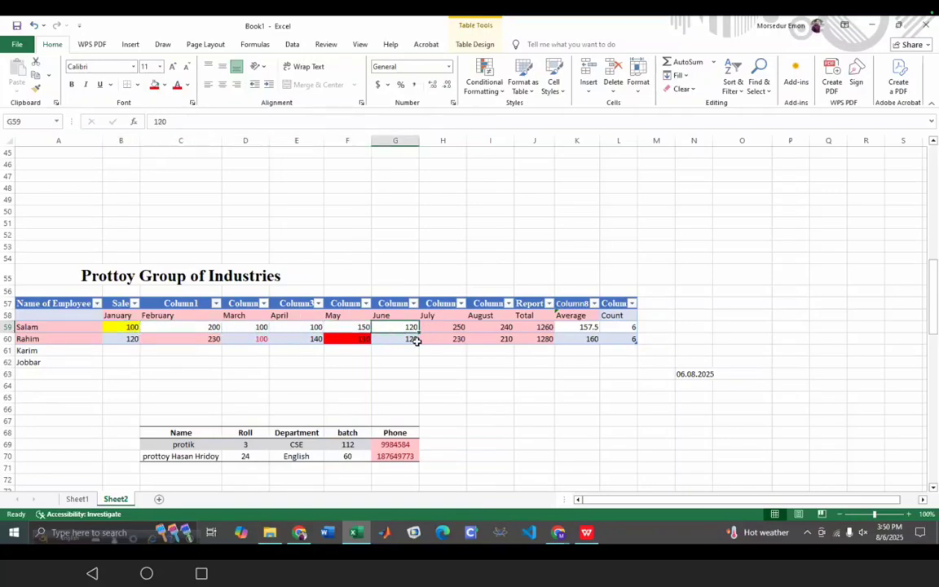
left_click(400, 339)
left_click(363, 339)
left_click(290, 338)
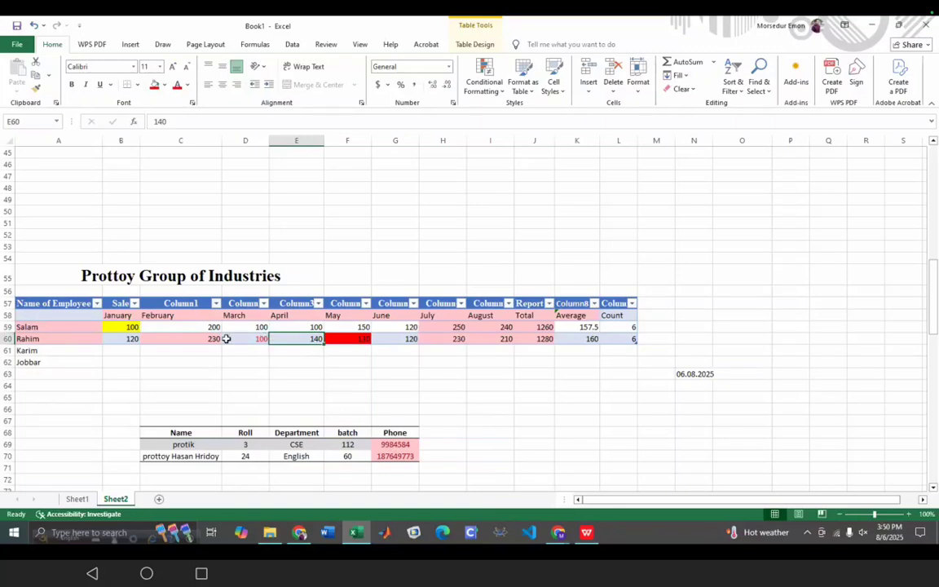
left_click(233, 338)
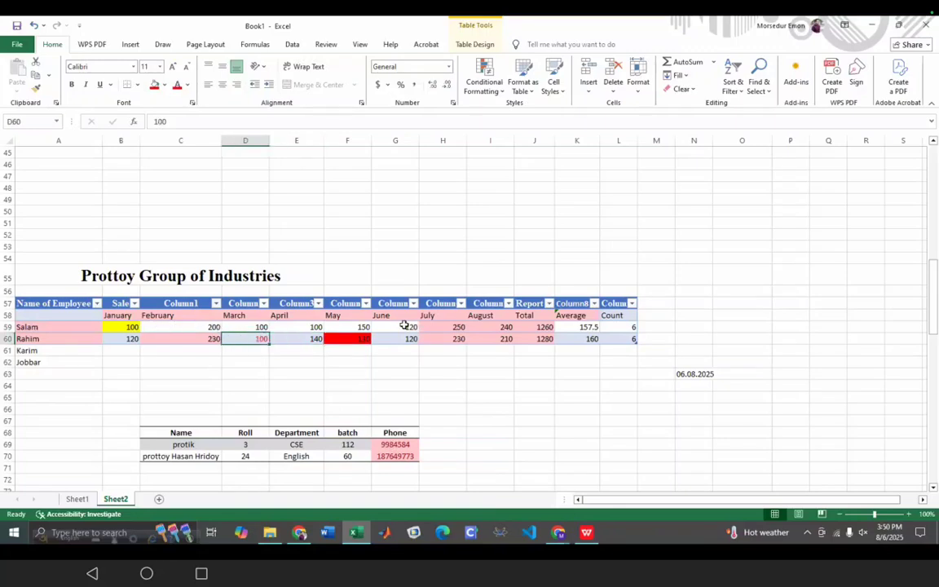
left_click_drag(126, 331, 411, 330)
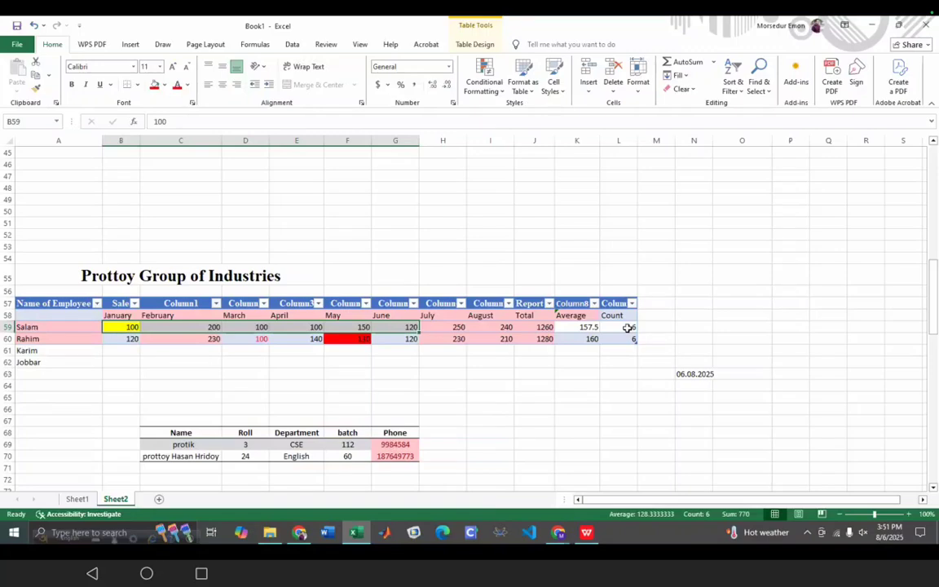
left_click(300, 533)
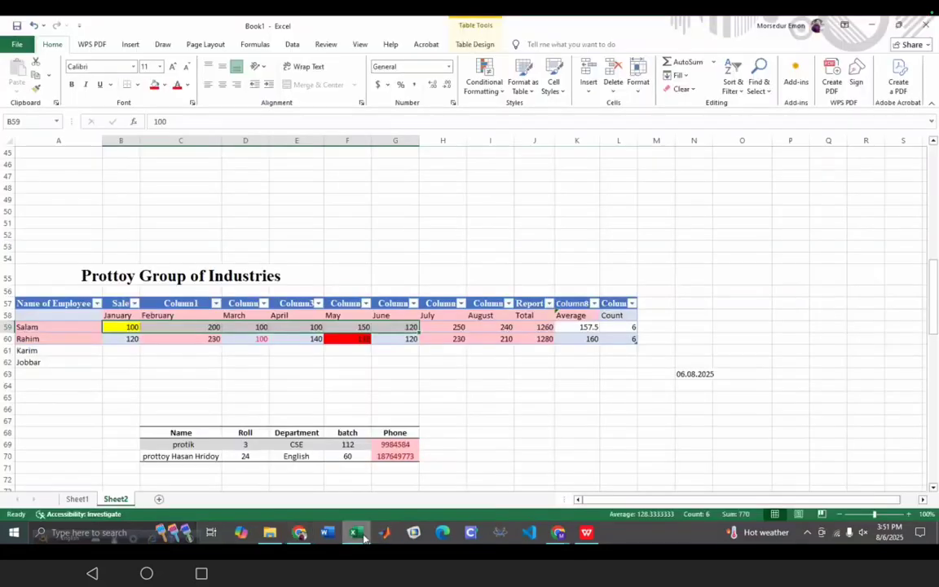
left_click(356, 532)
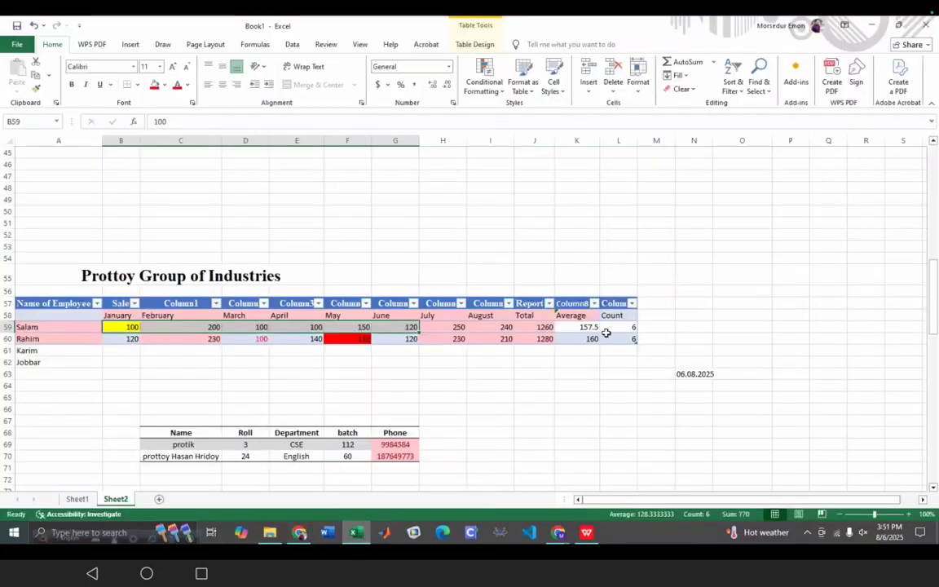
- Add a MAX column heading and enter =MAX(B59,B59:I59) in M59, giving 250 for Salam
left_click(654, 319)
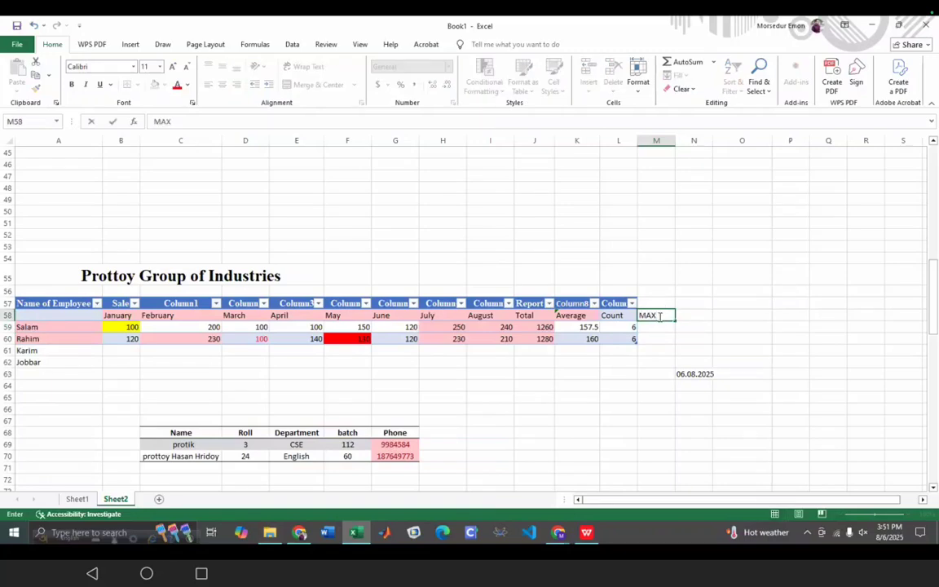
key("Return")
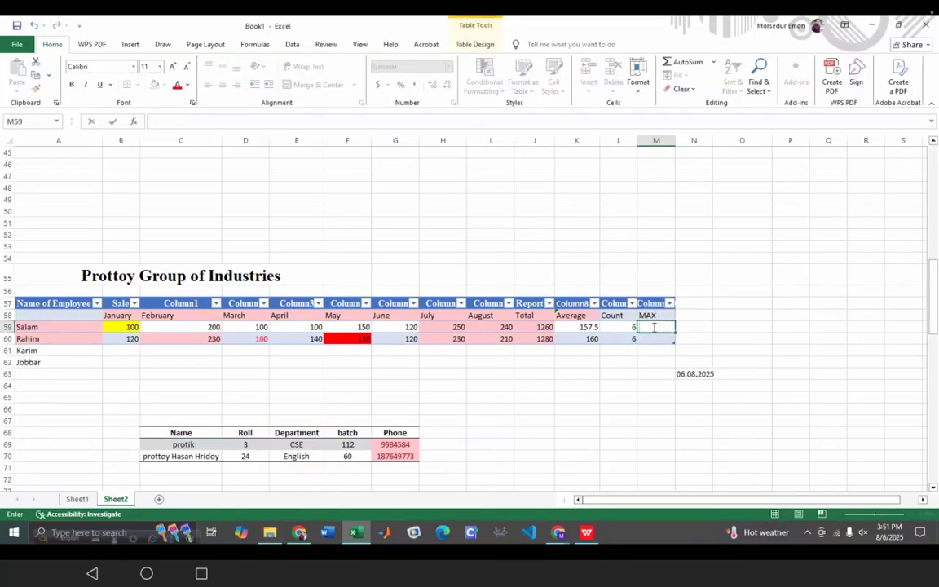
left_click(232, 121)
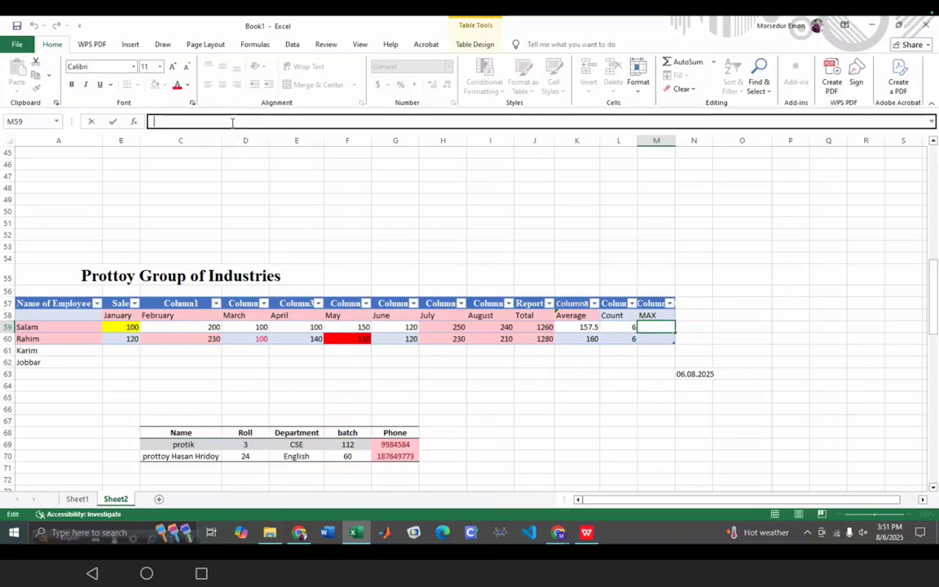
type("=MA")
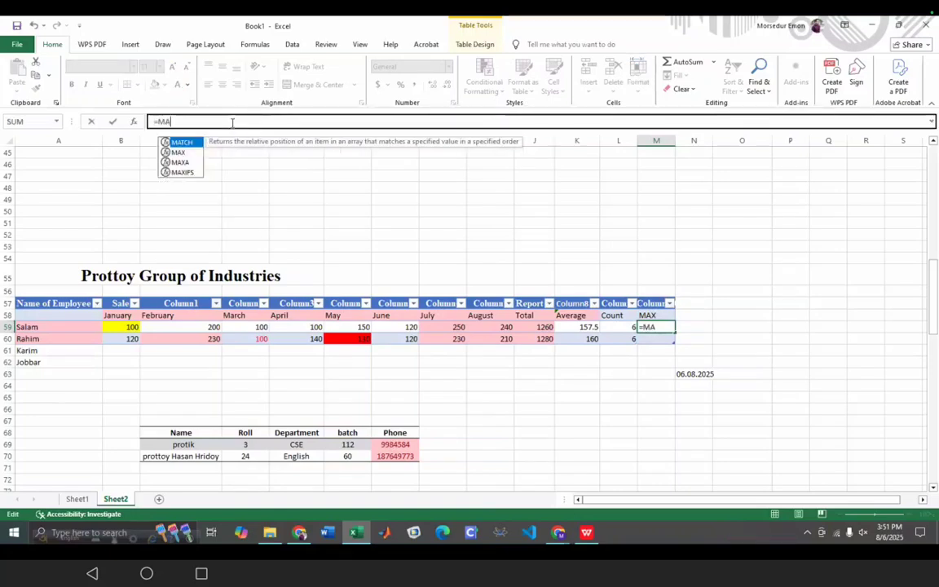
type("X(")
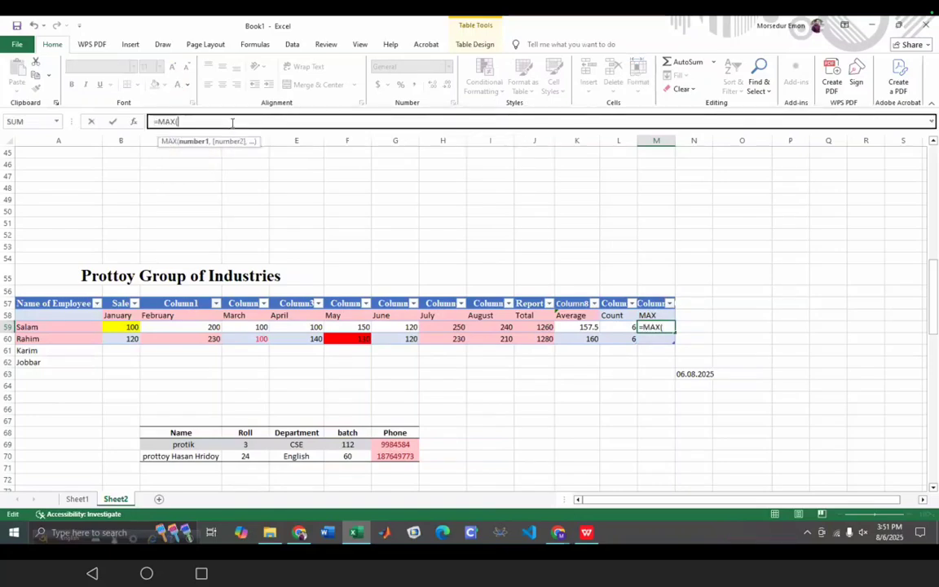
left_click(130, 327)
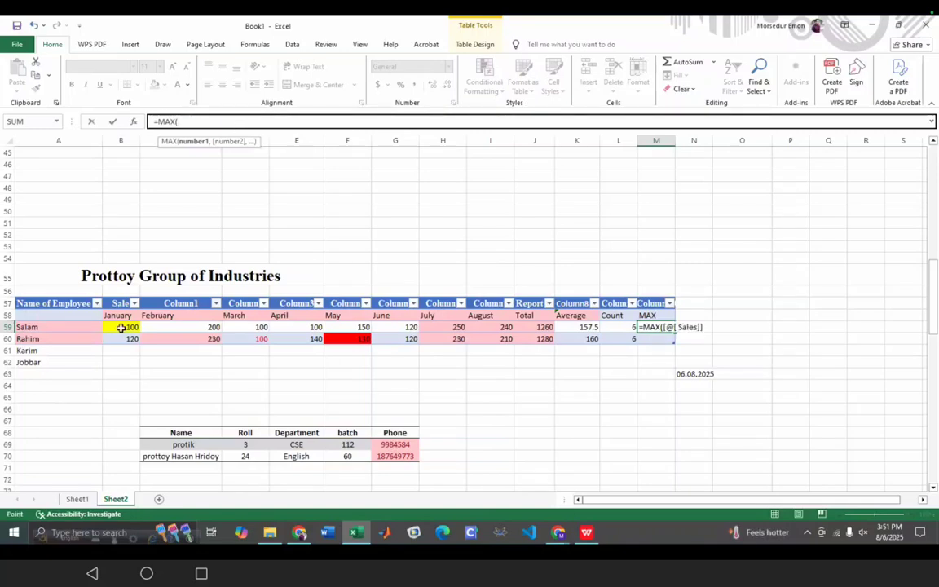
left_click_drag(140, 333, 150, 337)
left_click(145, 371)
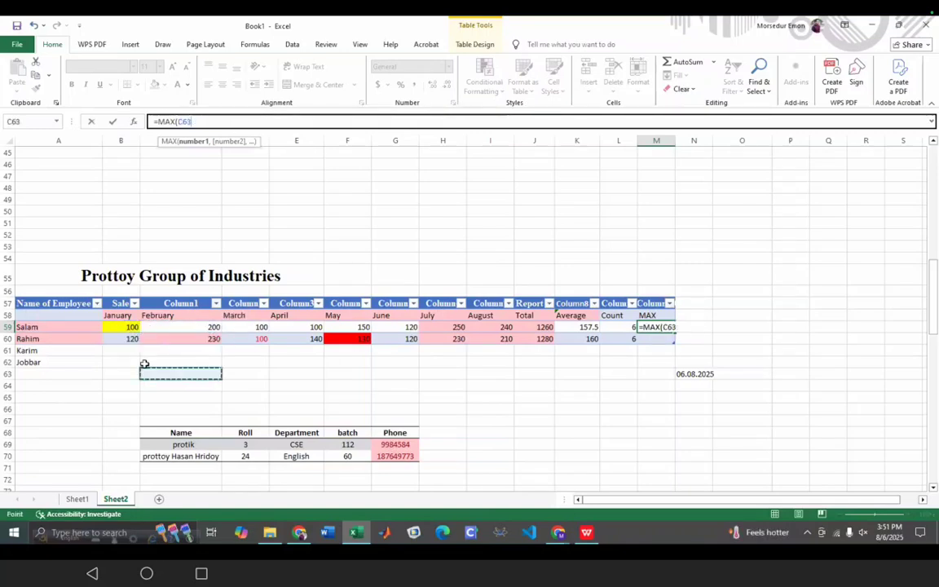
left_click(124, 328)
left_click(147, 330)
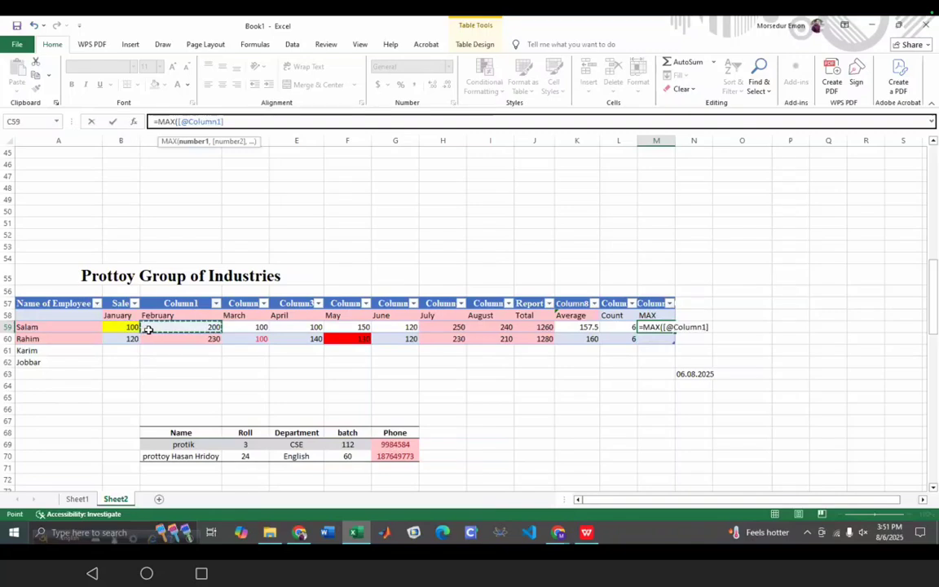
left_click(135, 327)
left_click_drag(146, 329, 493, 330)
left_click(131, 330)
left_click(147, 372)
left_click(131, 331)
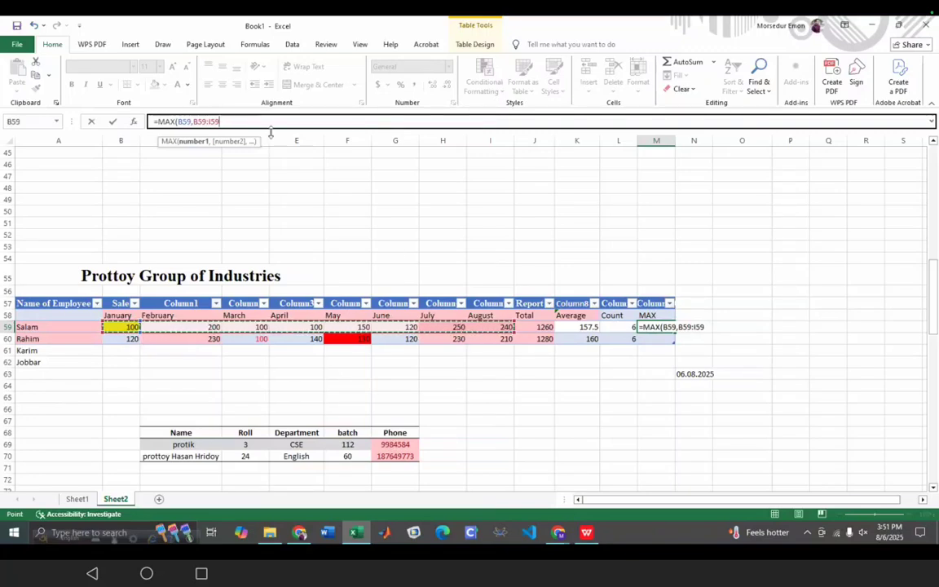
type(")")
key("Return")
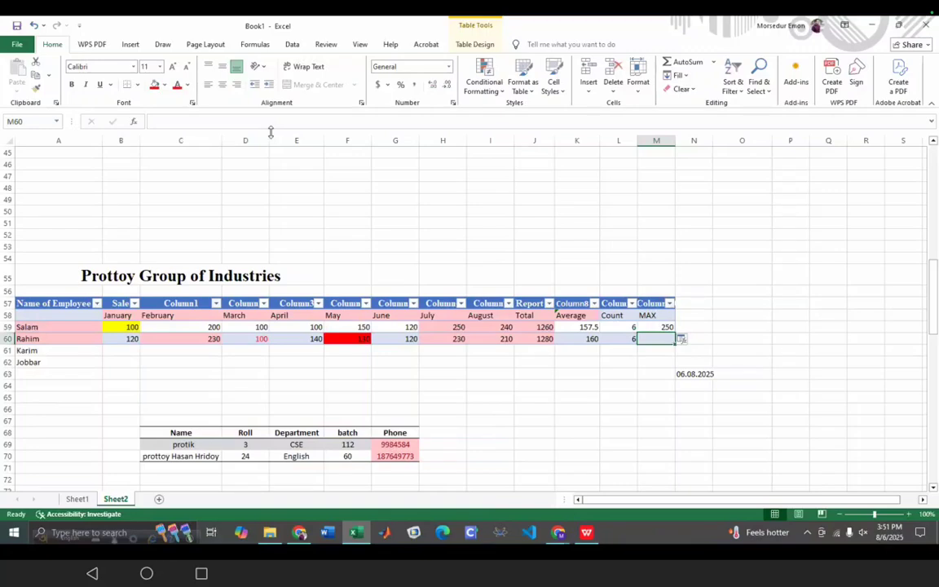
- Copy the MAX formula down to M60, giving 230 for Rahim
left_click(667, 330)
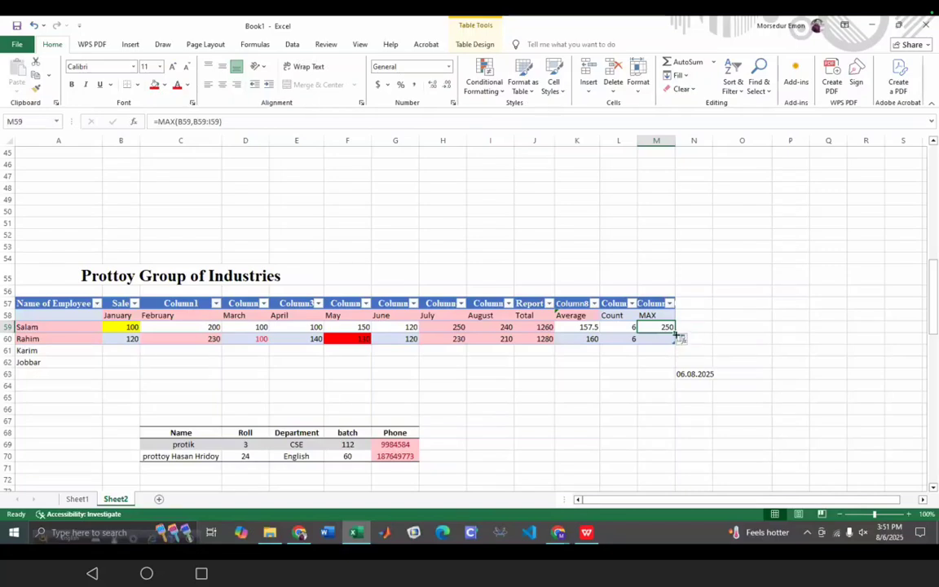
left_click_drag(676, 332, 676, 342)
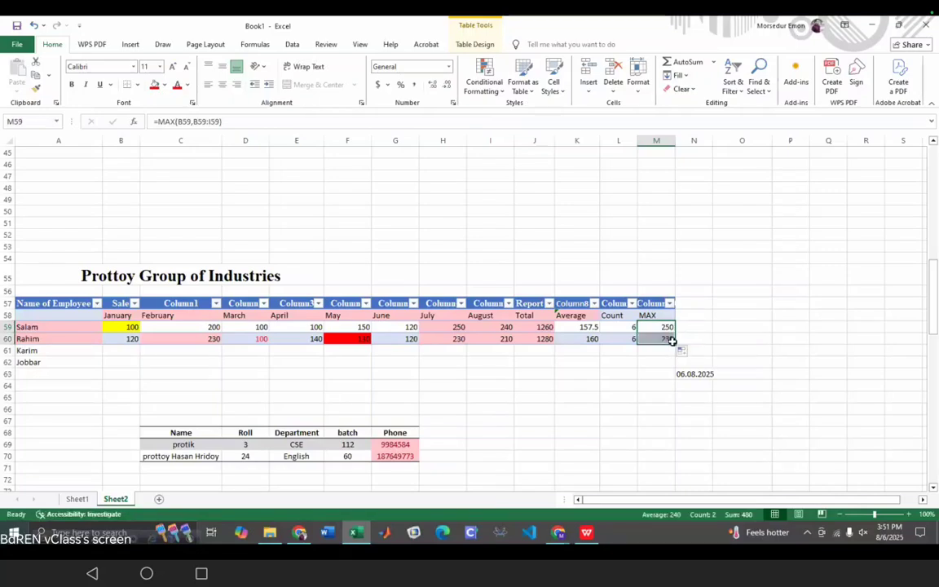
left_click(648, 379)
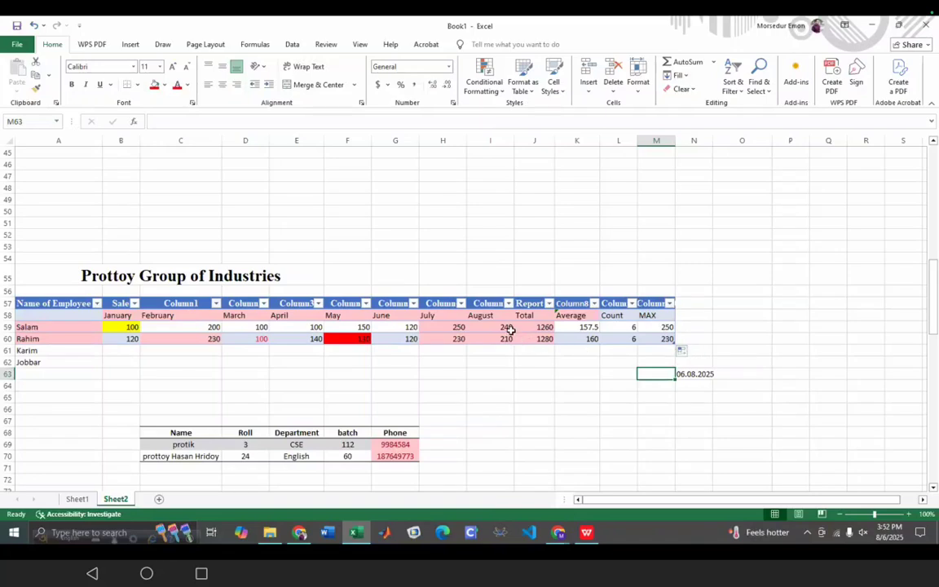
- Delete the old long SUM formula from Salam's Total cell J59
left_click(544, 329)
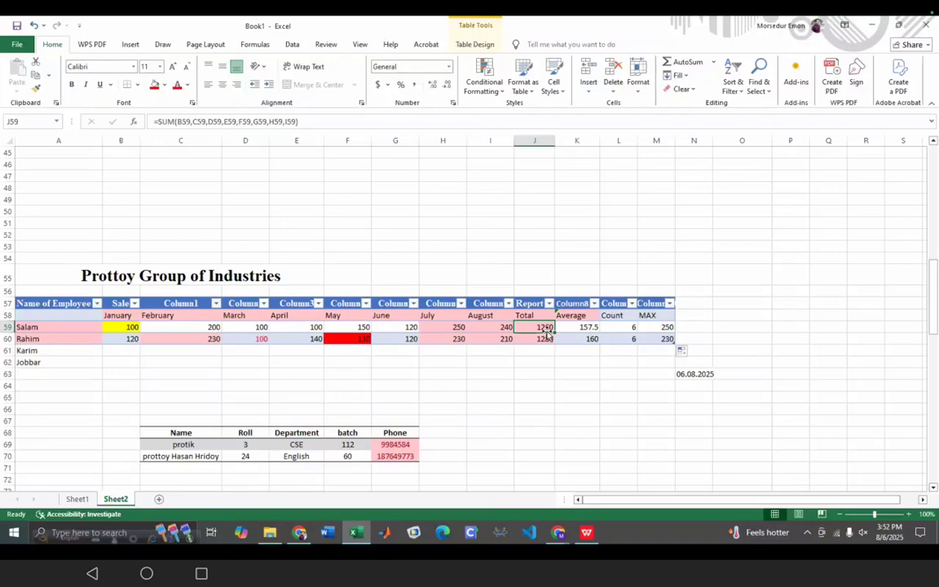
scroll(545, 403, "down", 2)
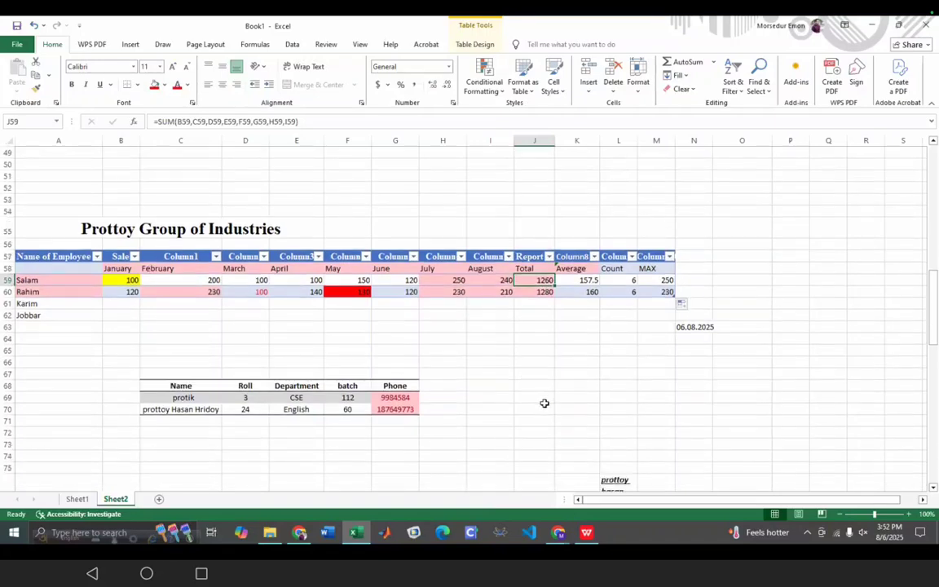
double_click(539, 280)
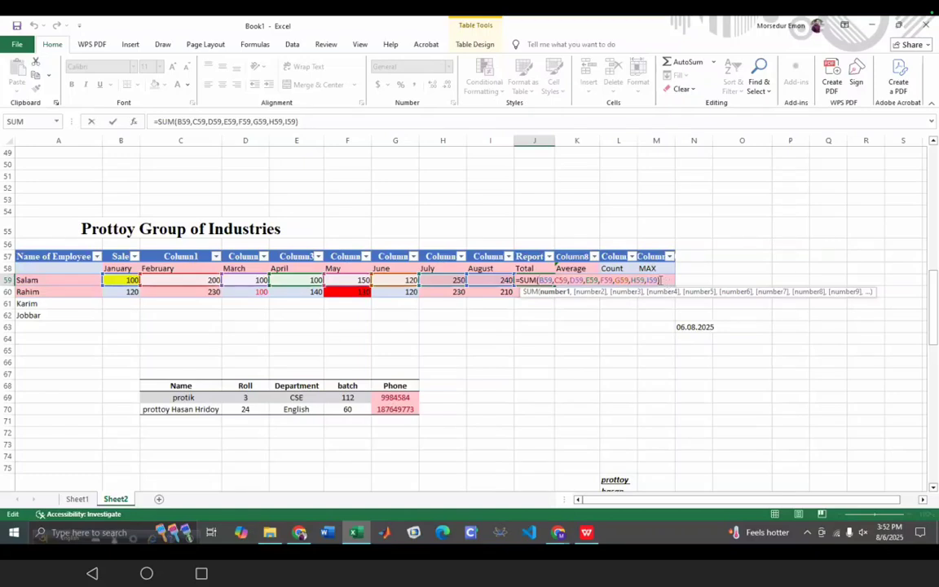
left_click_drag(548, 283, 517, 281)
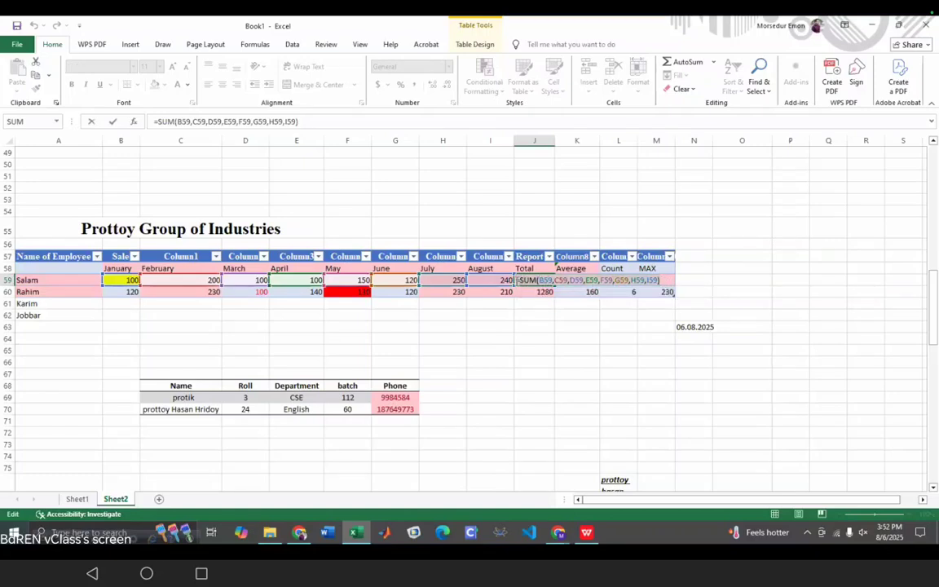
key("BackSpace")
left_click(539, 373)
- Rewrite J59 as =SUM(B59,C59:I59), still totalling 1260
left_click(534, 319)
left_click(533, 279)
type("=")
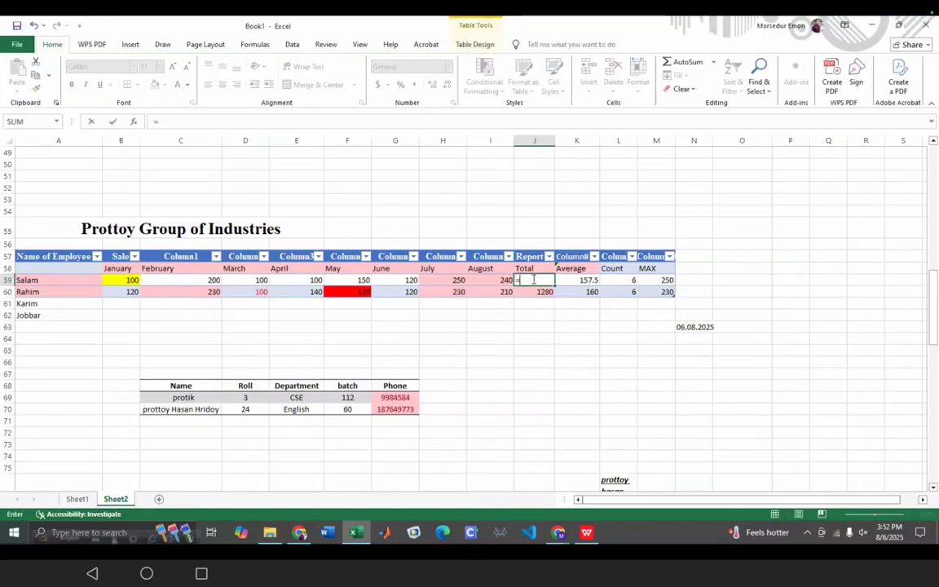
type("SUM")
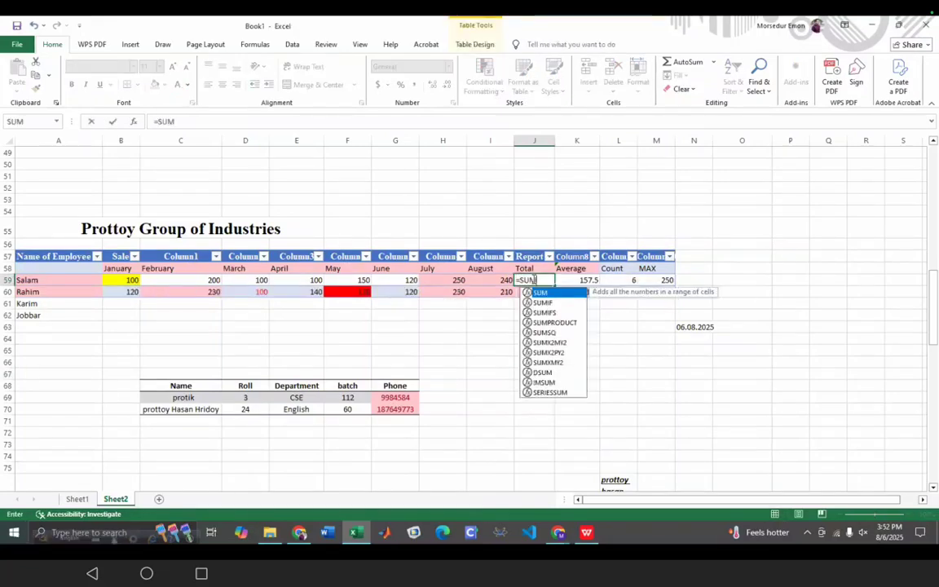
type("(")
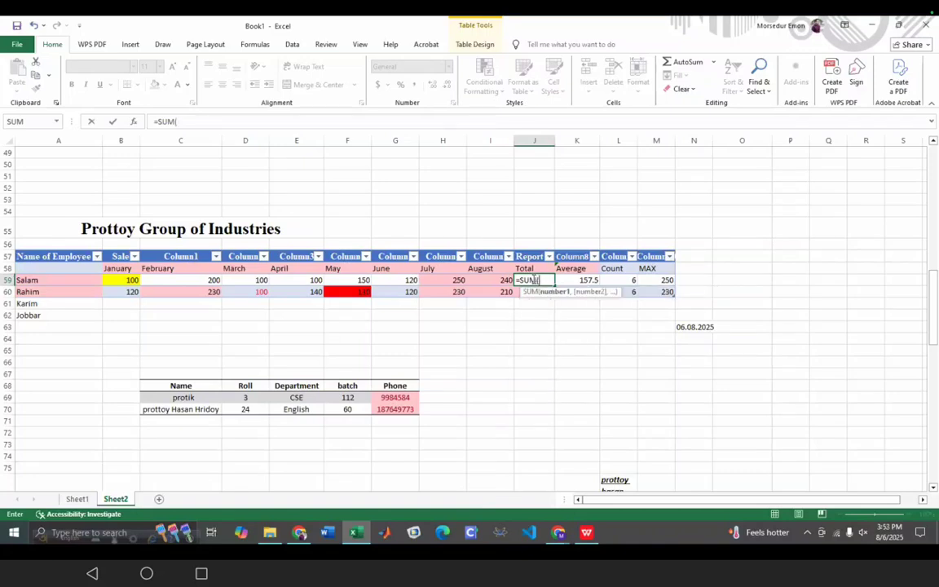
left_click(134, 279)
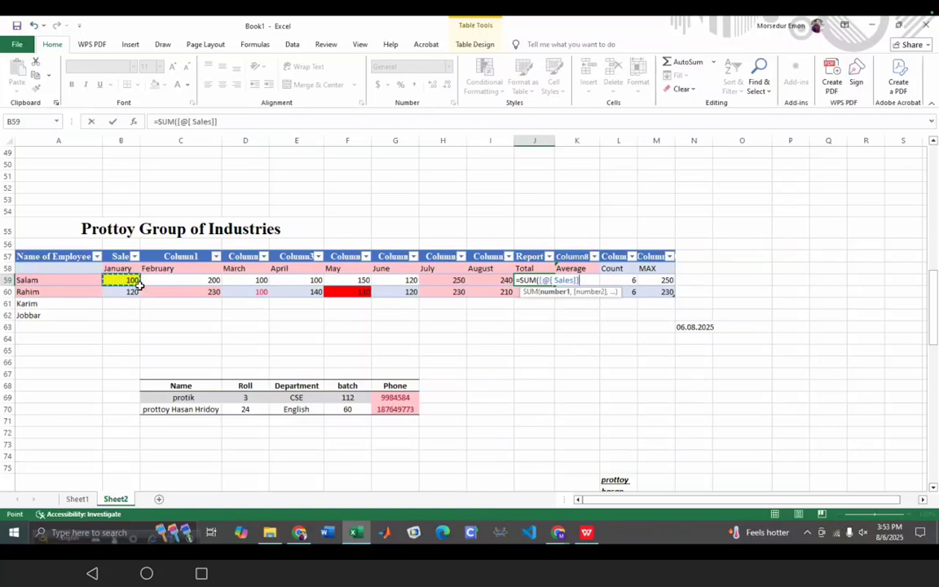
left_click(144, 287, "ctrl")
left_click(135, 280, "ctrl")
left_click(147, 326)
left_click(128, 280)
left_click_drag(138, 283, 476, 283)
left_click(149, 336, "ctrl")
left_click(132, 306)
left_click(131, 281)
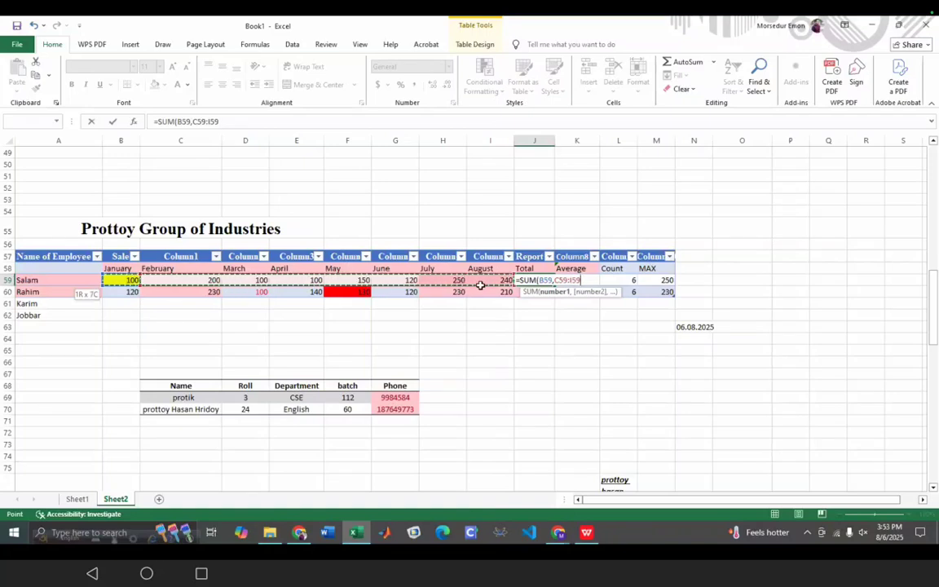
left_click(593, 280)
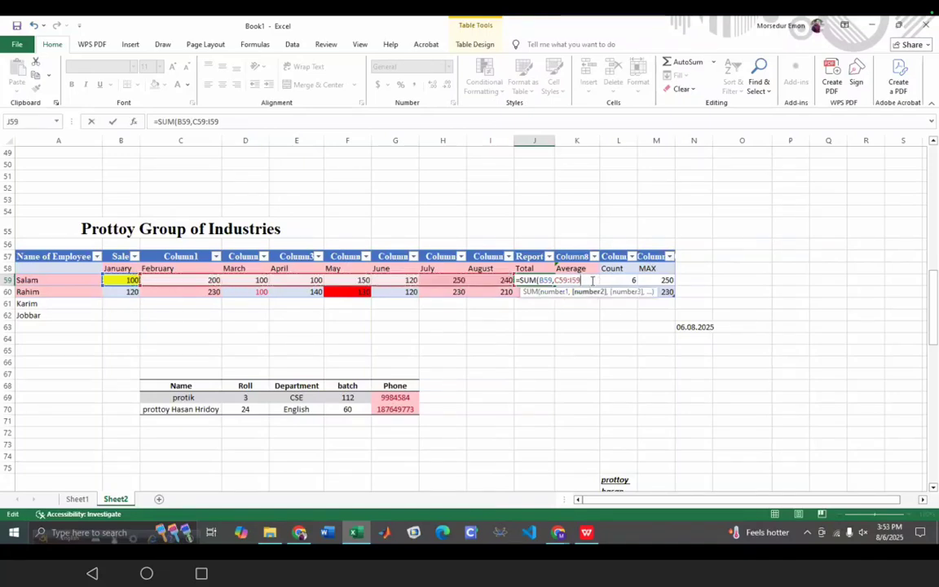
type(")")
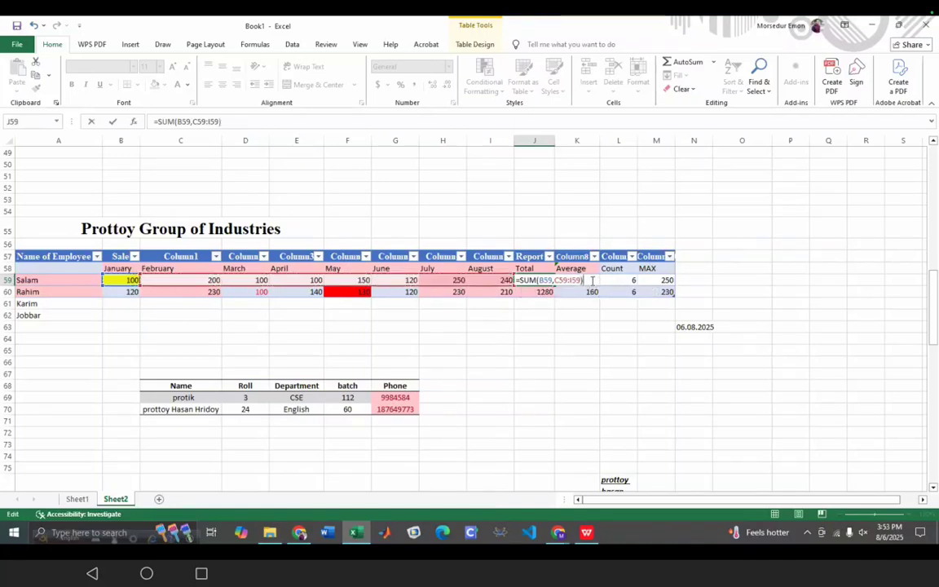
key("Return")
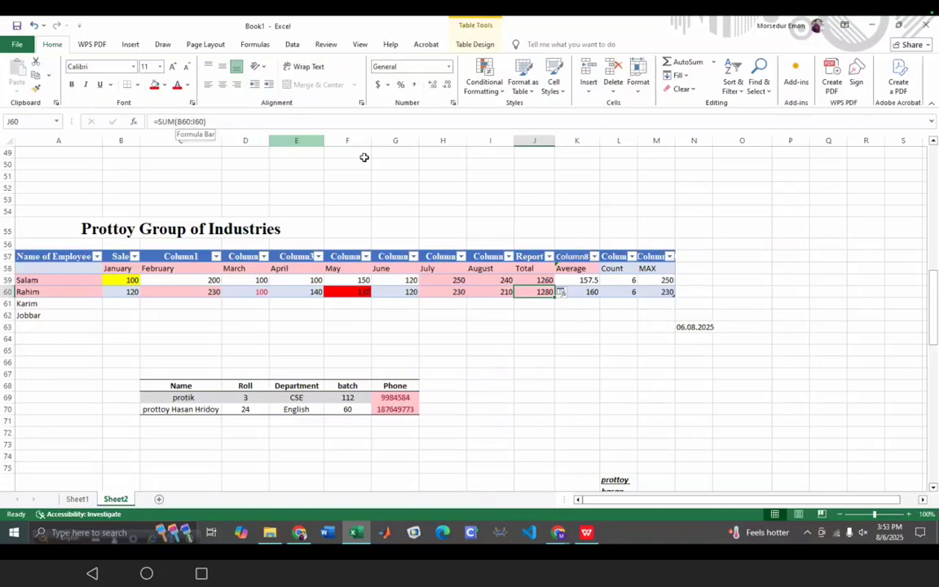
- Check the rewritten Total formula in the formula bar, then click away from the table
left_click(539, 280)
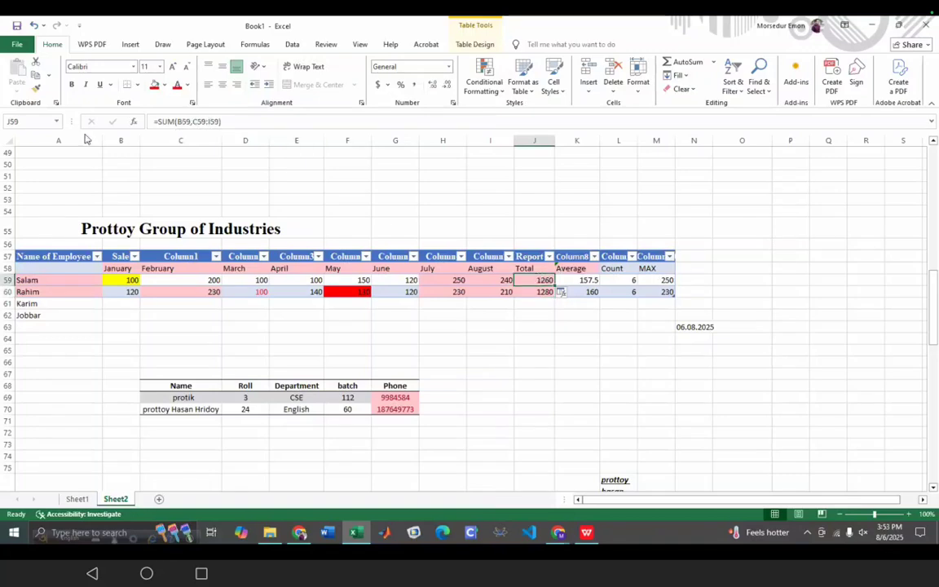
left_click(31, 120)
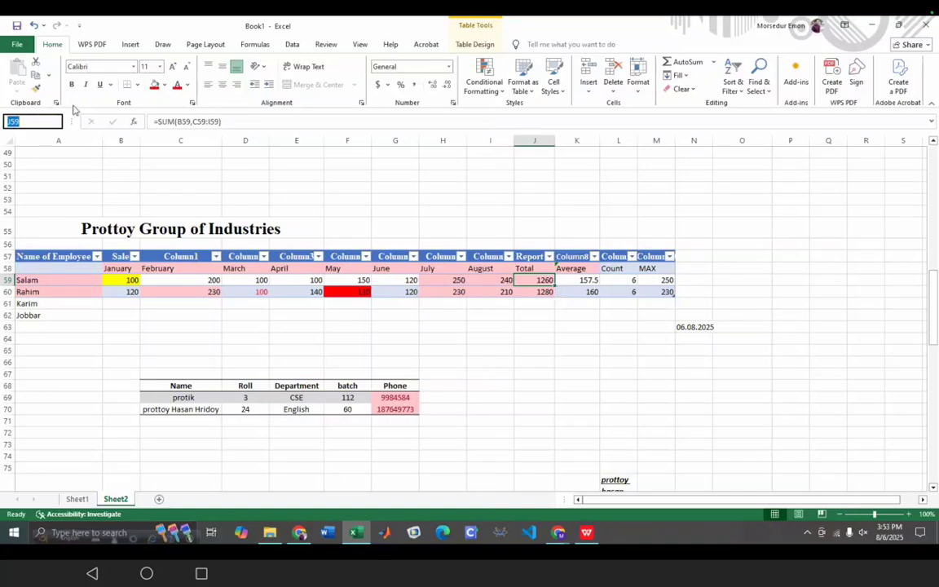
left_click(233, 121)
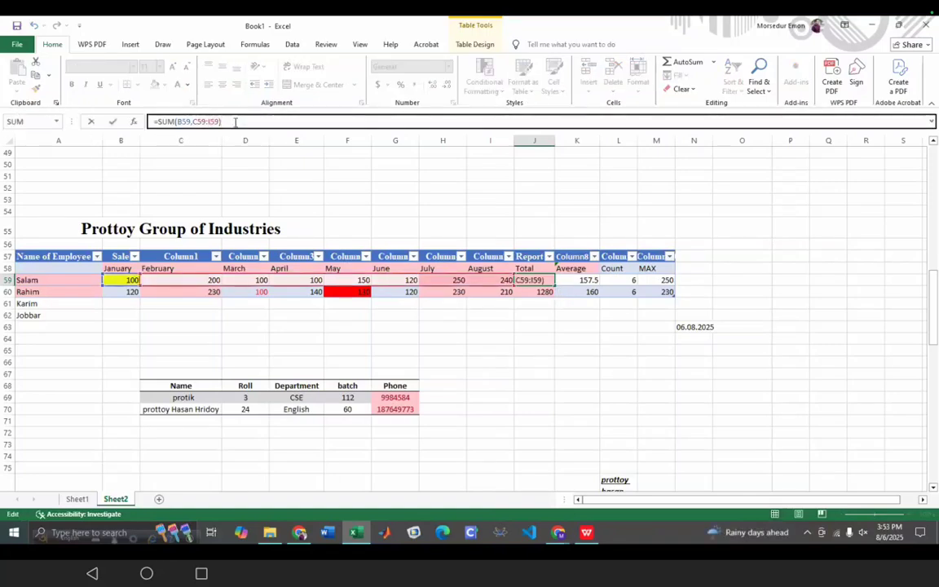
left_click(577, 420)
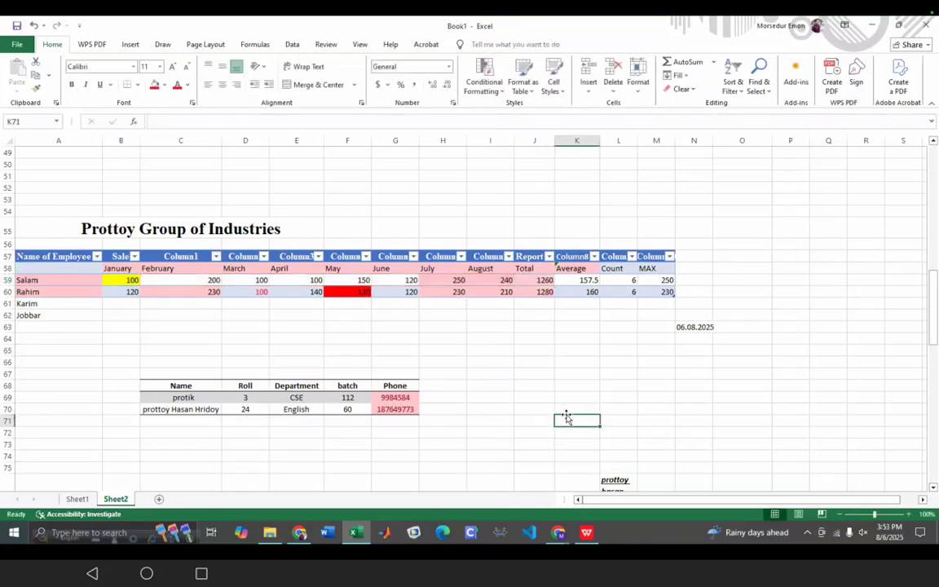